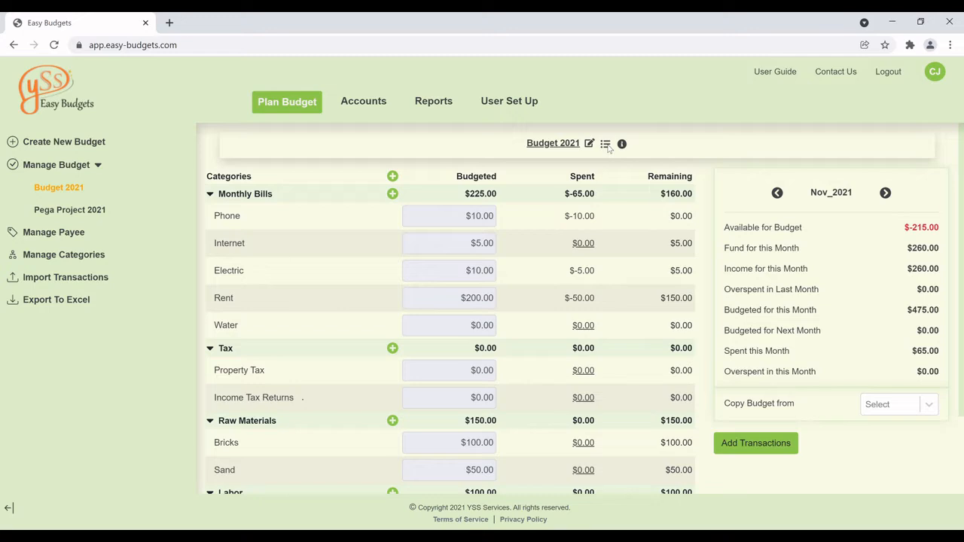
Check the option for changing budgets and view the description, creation date and type of Budget 2021.
click(606, 144)
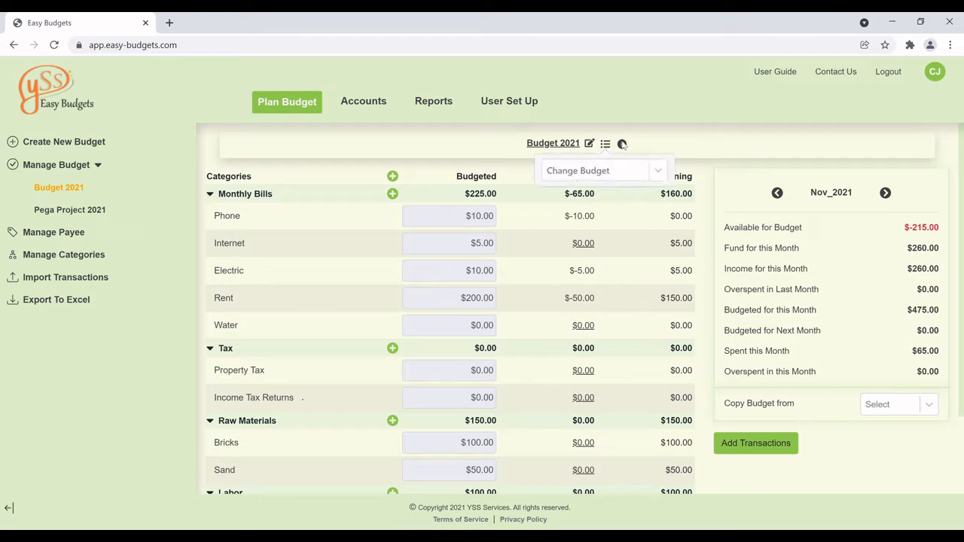
mouse_move(622, 144)
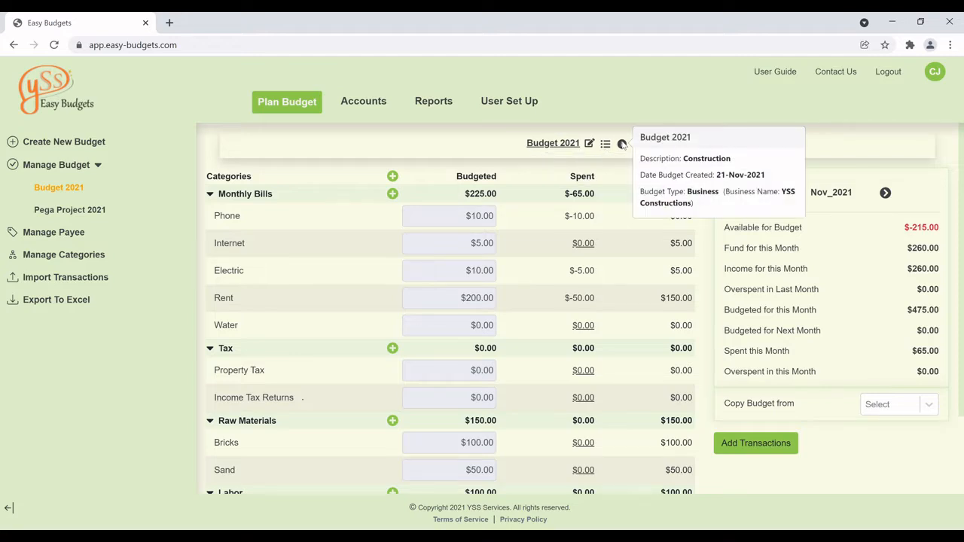
click(325, 166)
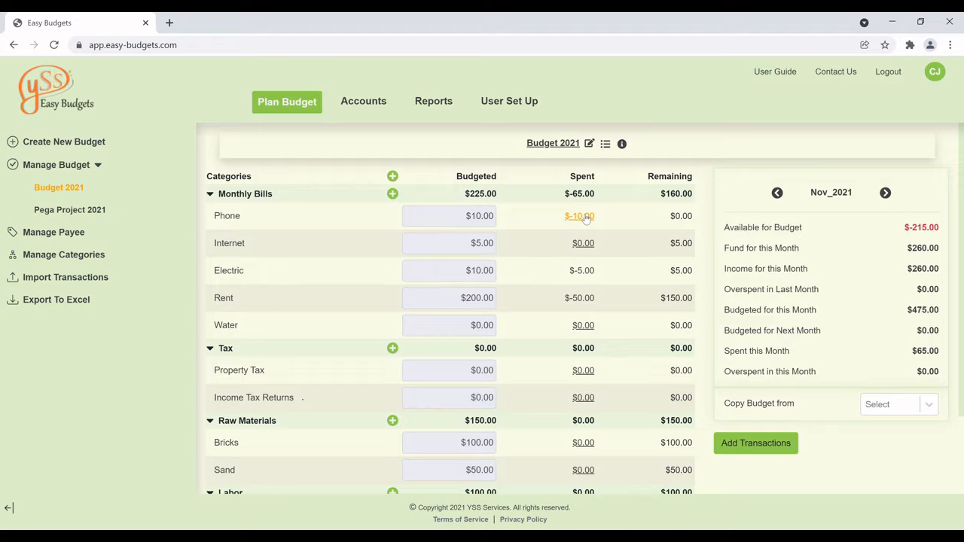
Review the spent history of the Phone subcategory and look over the blank new-transaction form, closing both without saving.
click(584, 216)
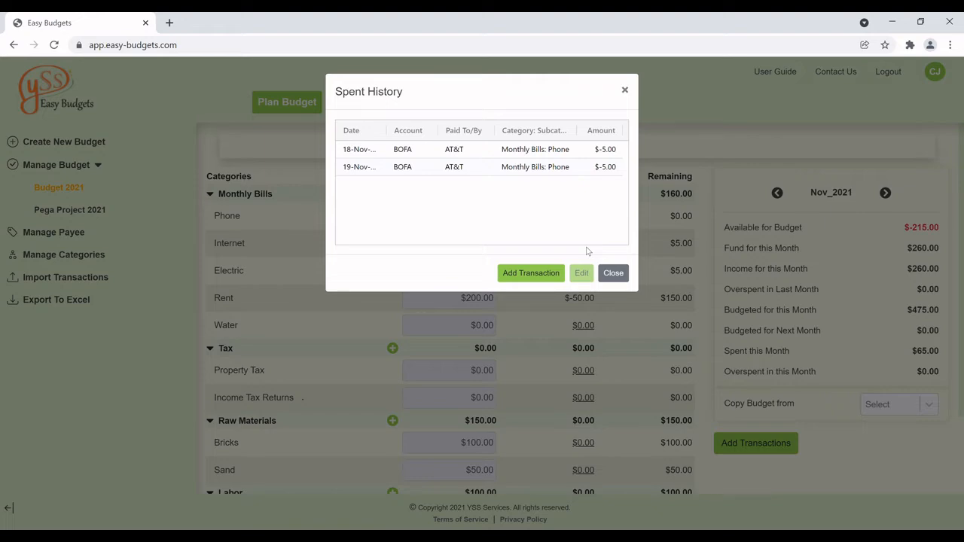
click(613, 274)
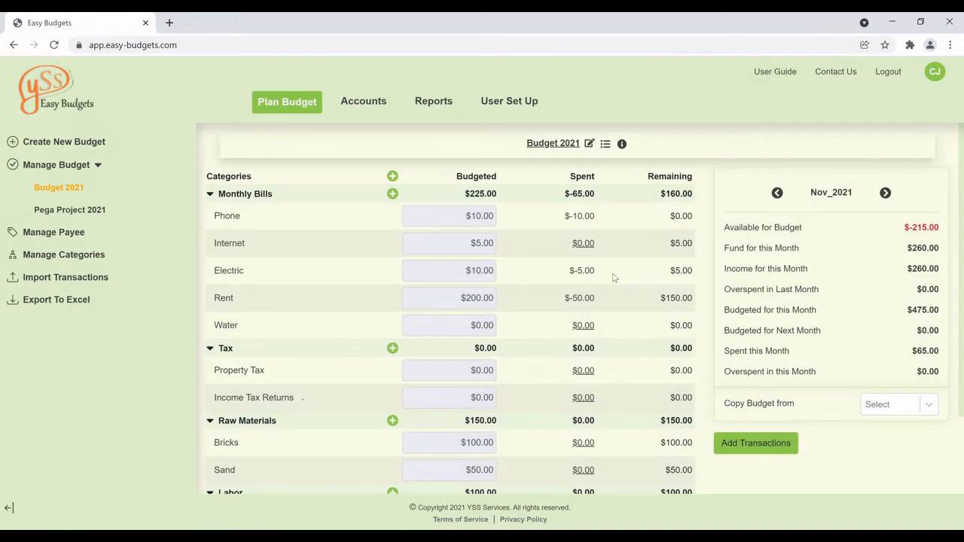
click(764, 447)
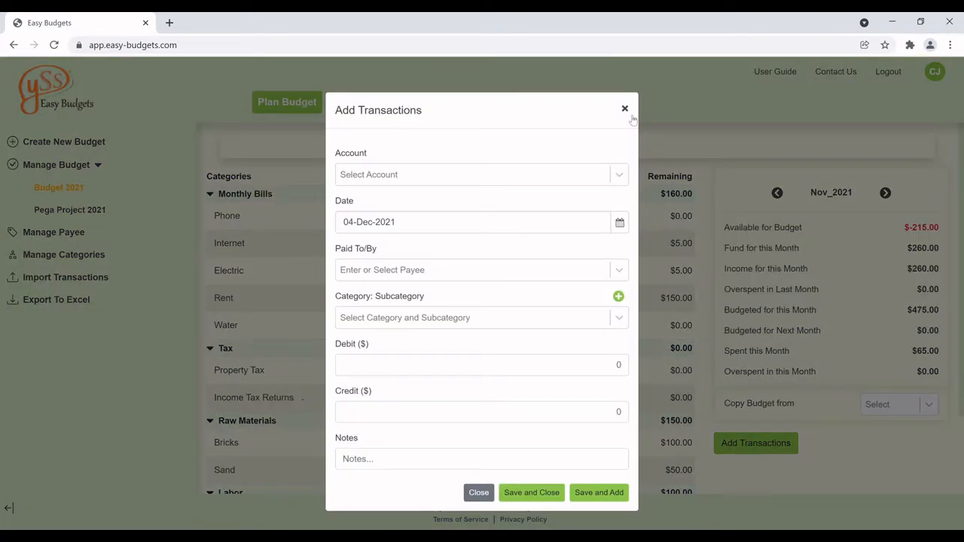
click(624, 110)
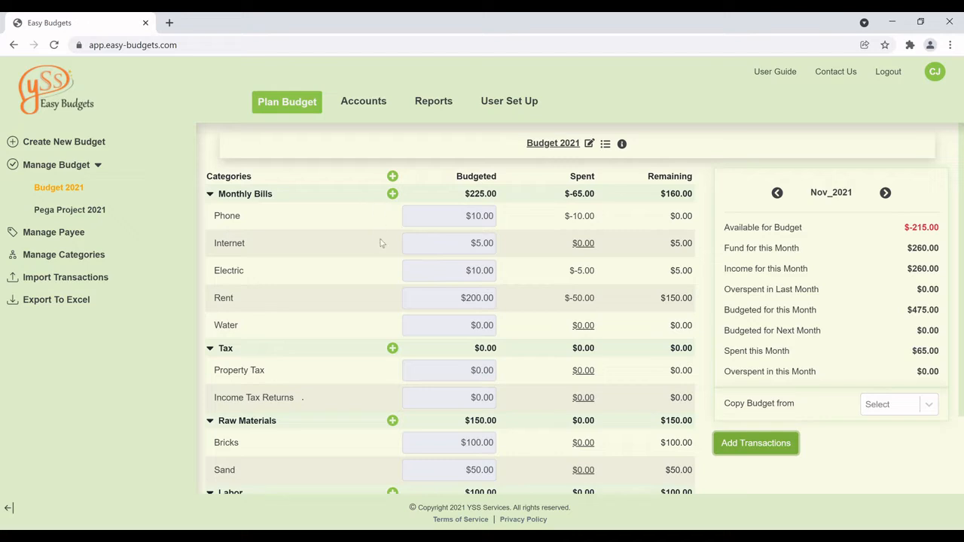
scroll(366, 301, down, 1)
scroll(364, 303, up, 1)
scroll(550, 299, down, 2)
scroll(551, 300, up, 2)
scroll(609, 276, down, 1)
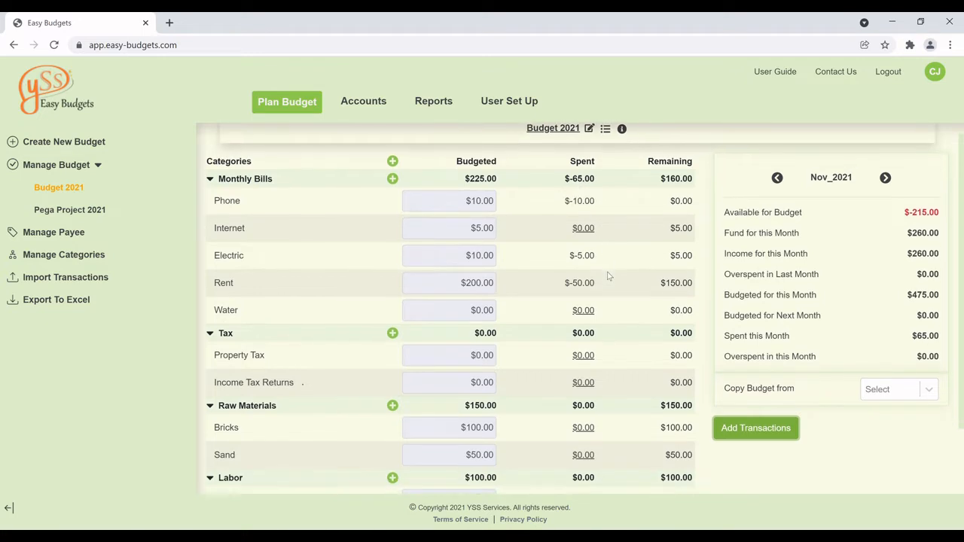
scroll(609, 276, up, 1)
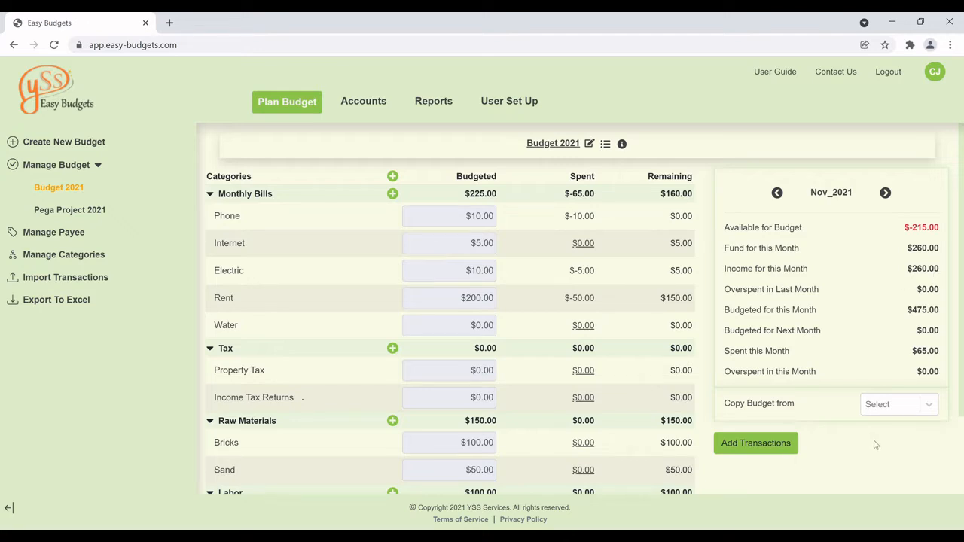
Start a new transaction for Budget 2021 on the Chase account, dated 29-Nov-2021.
click(756, 443)
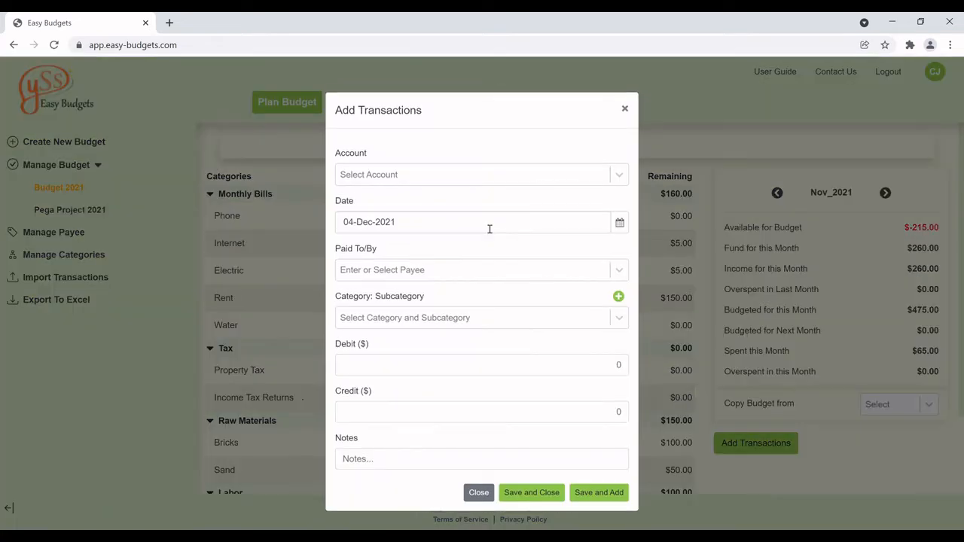
click(619, 178)
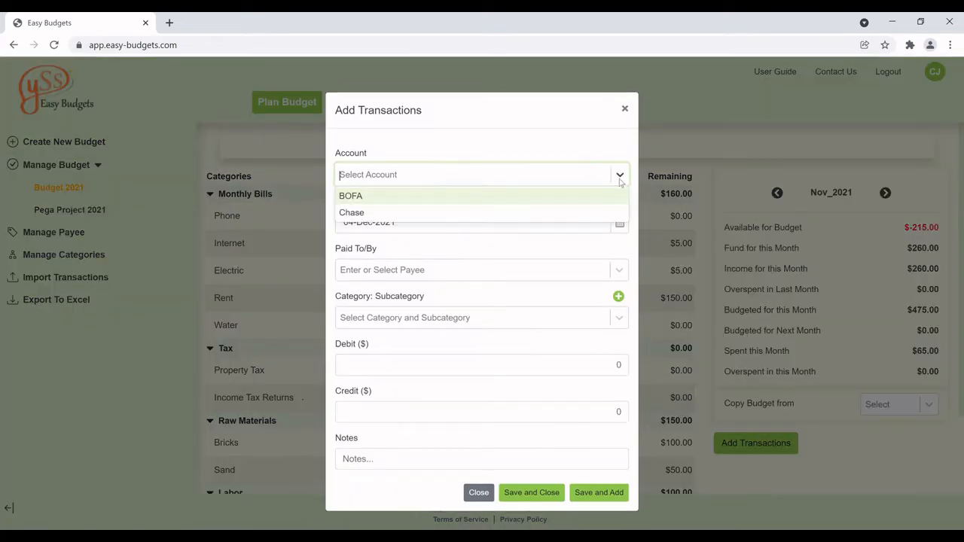
click(428, 213)
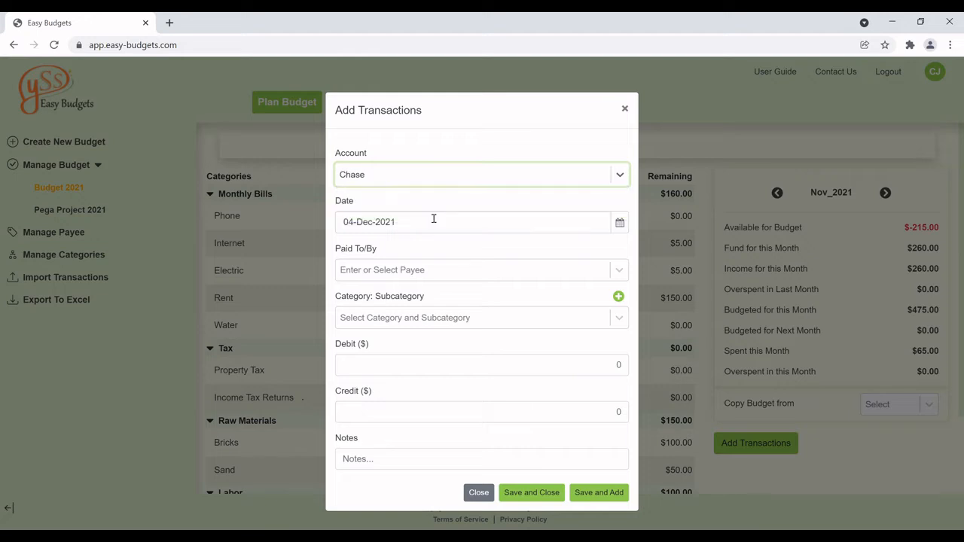
click(619, 225)
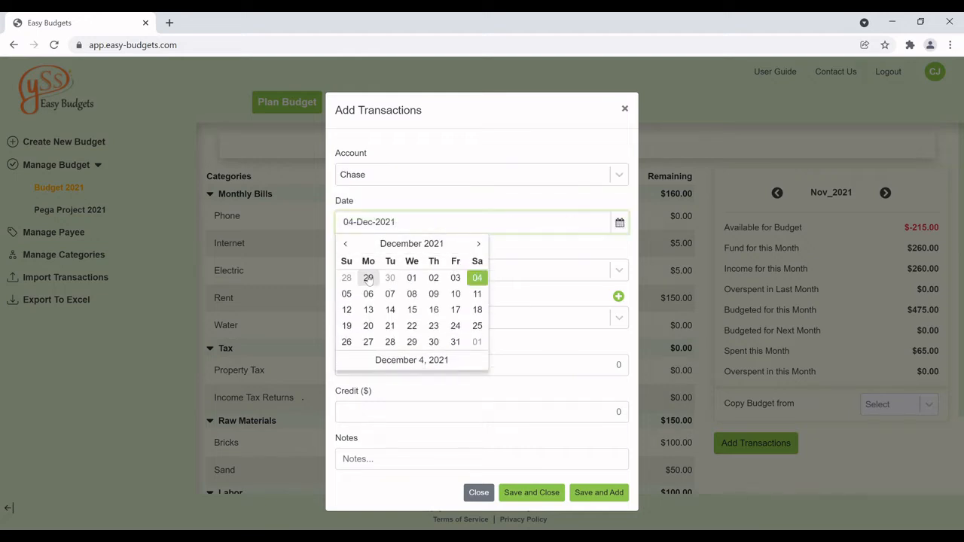
click(368, 277)
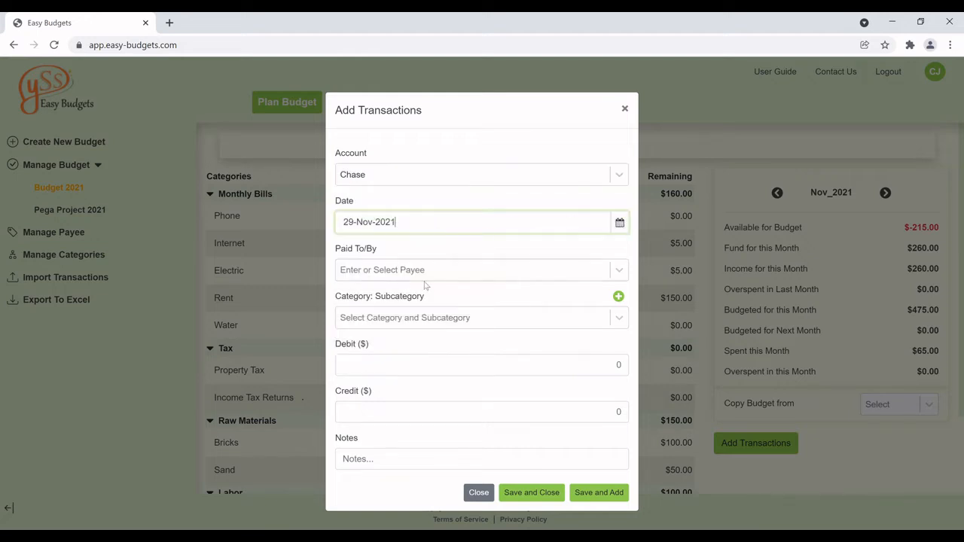
Set the Chase transaction's payee to Self and its category to Credit: To be Budgeted.
click(499, 269)
click(382, 325)
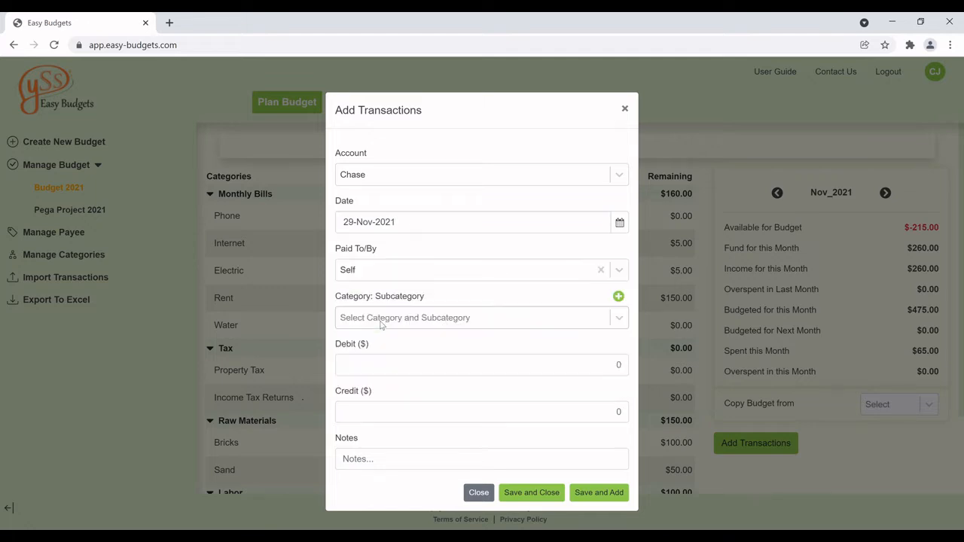
click(620, 319)
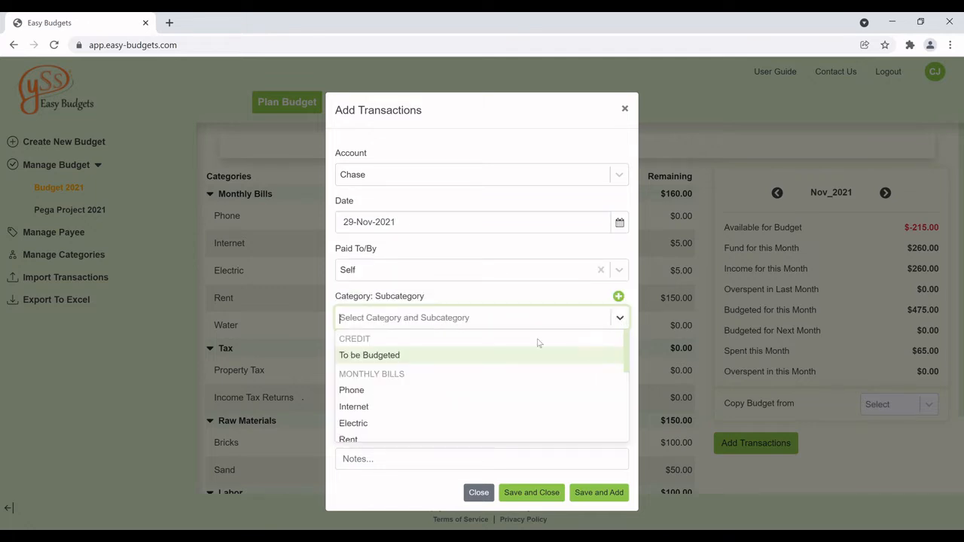
click(418, 359)
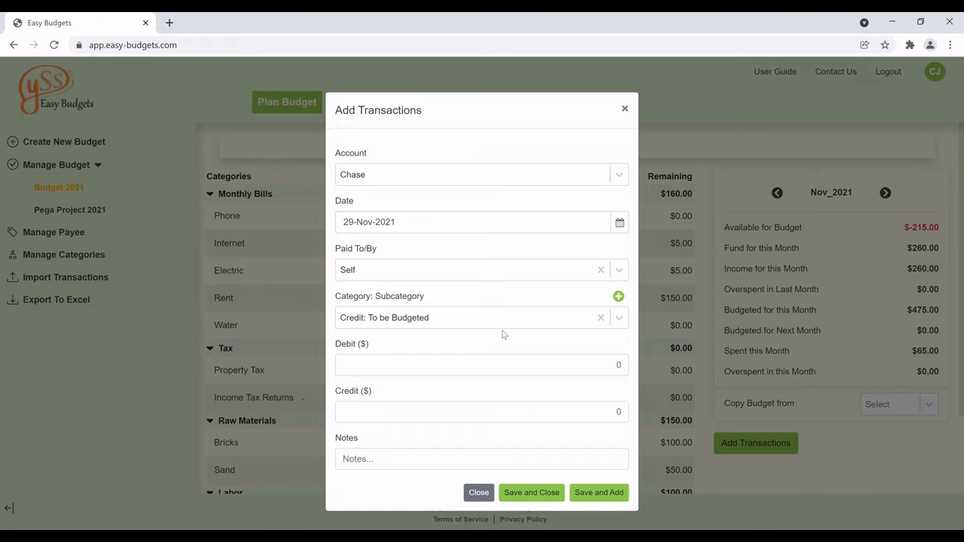
Enter a credit of 700.20 with the note "Payment from Customer A", and save the transaction, keeping the form open for another.
click(621, 412)
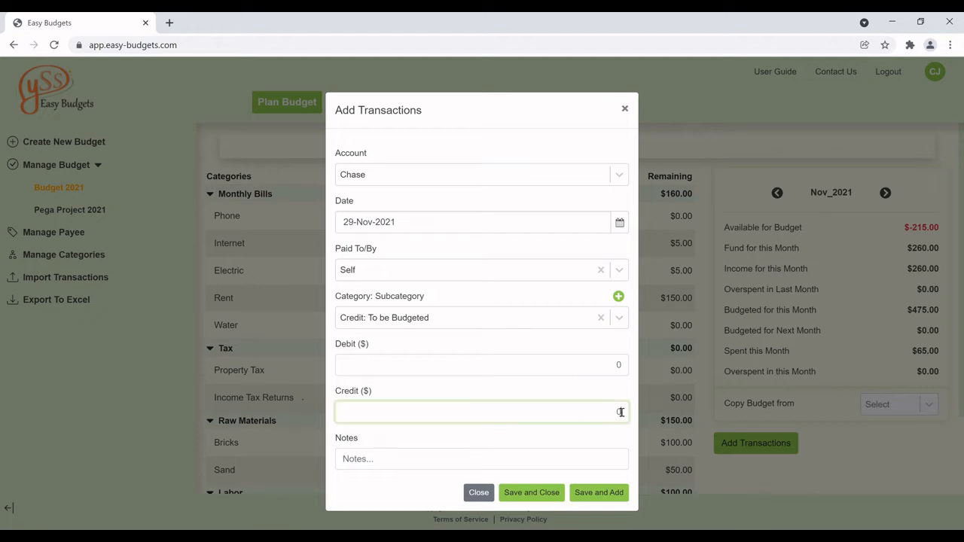
text(700.20)
click(357, 461)
text(Pay)
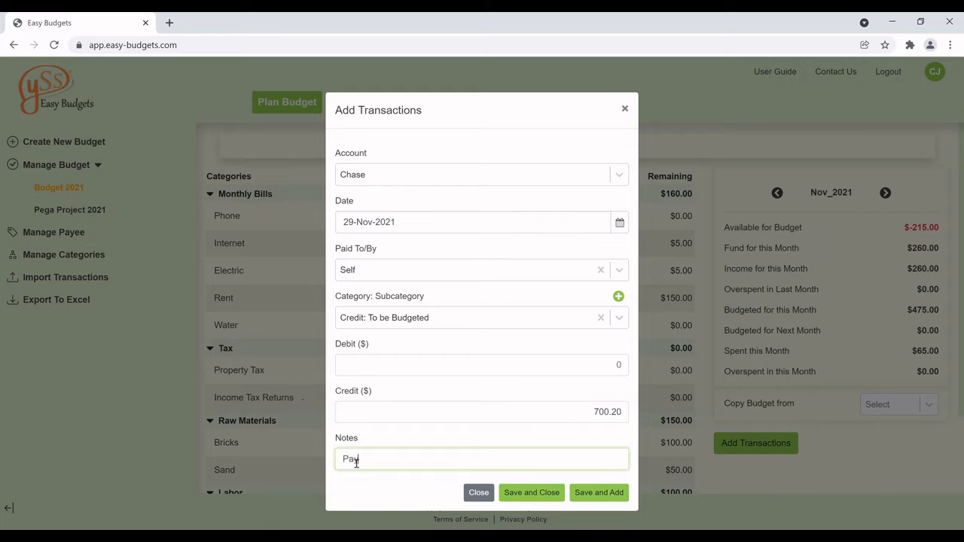
text(ment from Customer A)
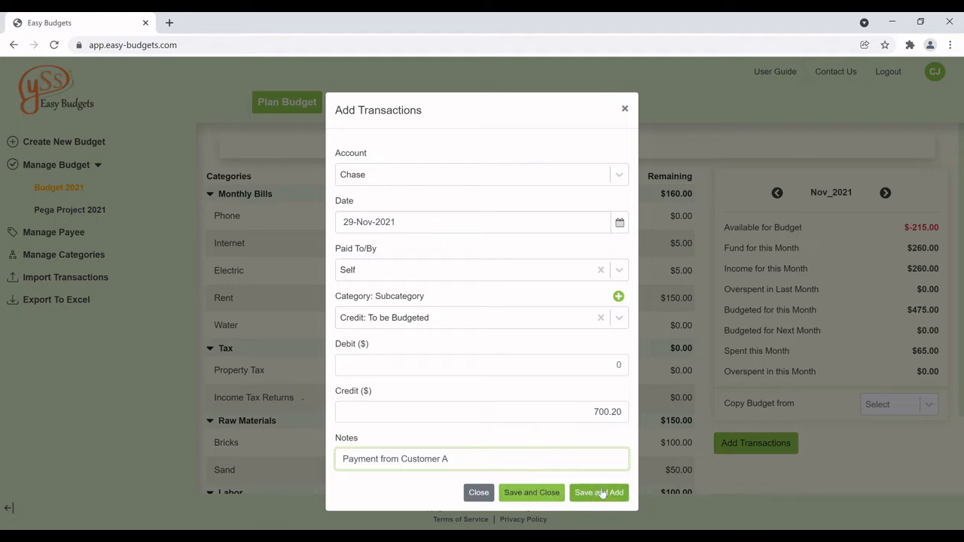
click(603, 498)
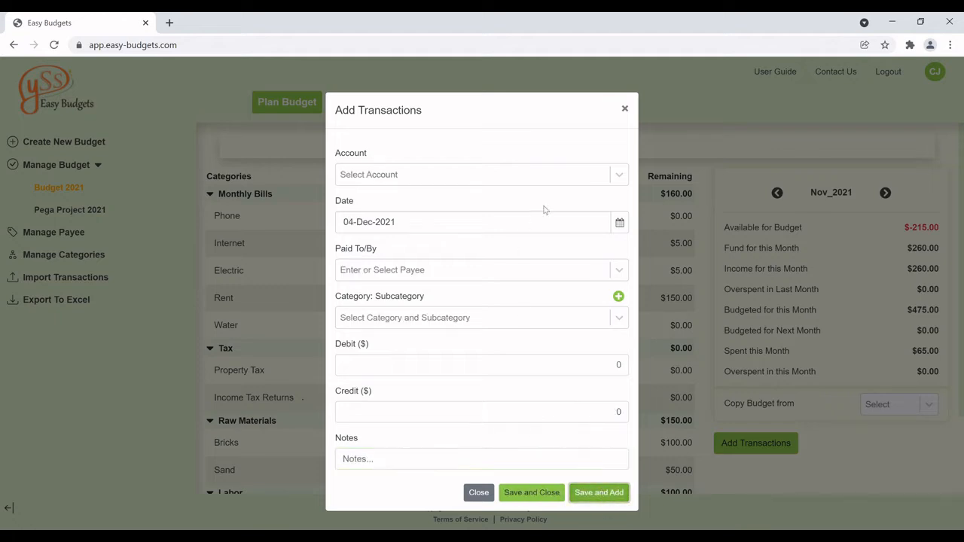
Assign the second transaction to the BOFA account and date it 24-Nov-2021.
click(619, 176)
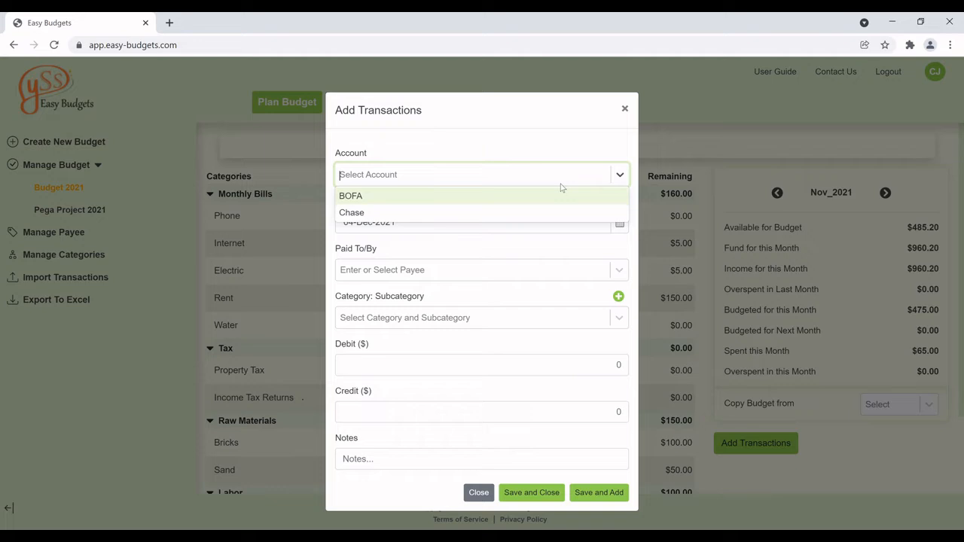
click(476, 198)
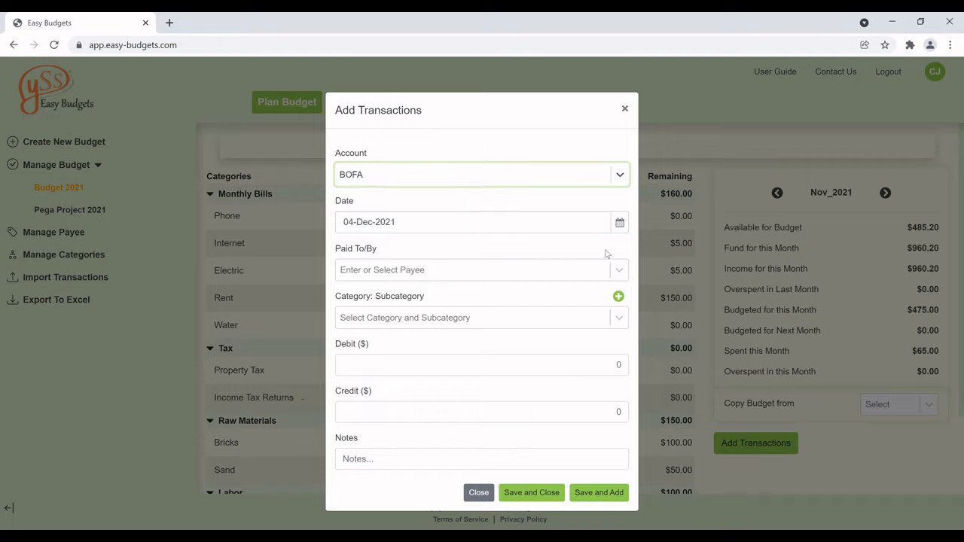
click(620, 224)
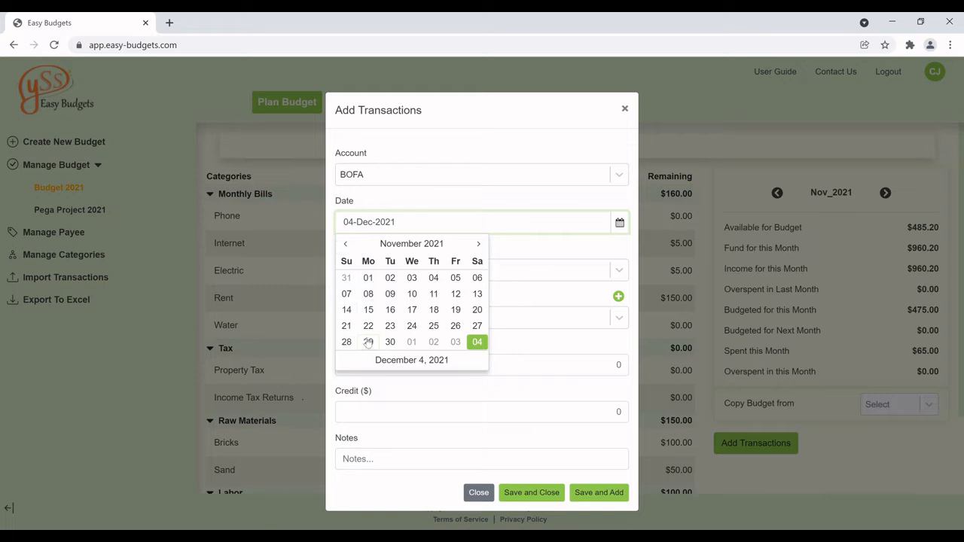
click(412, 326)
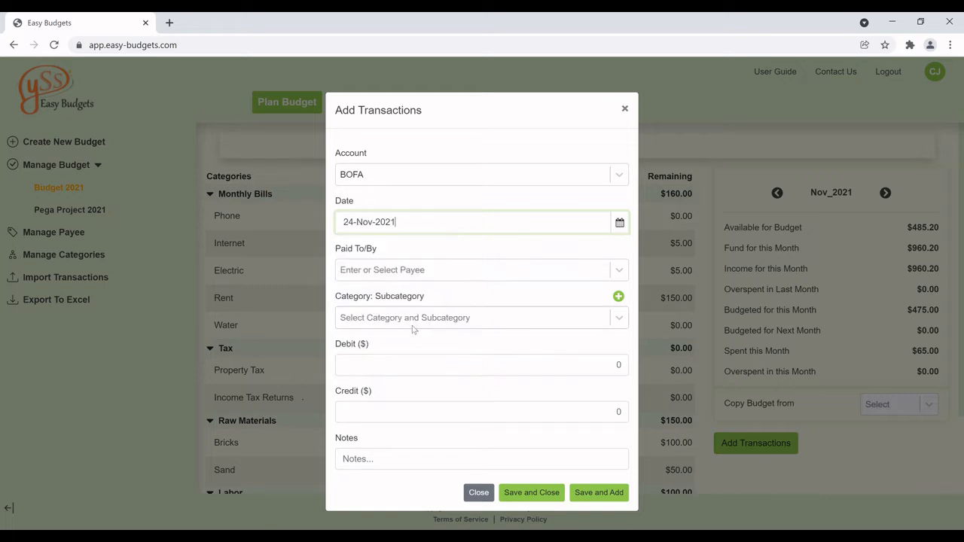
Set the BOFA transaction's payee to Self and its category to Credit: To be Budgeted.
click(619, 271)
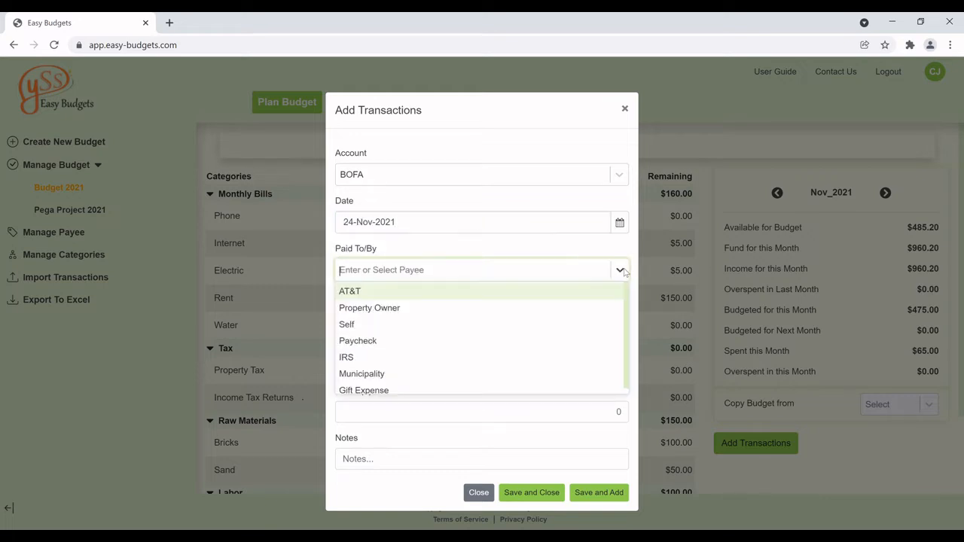
click(394, 325)
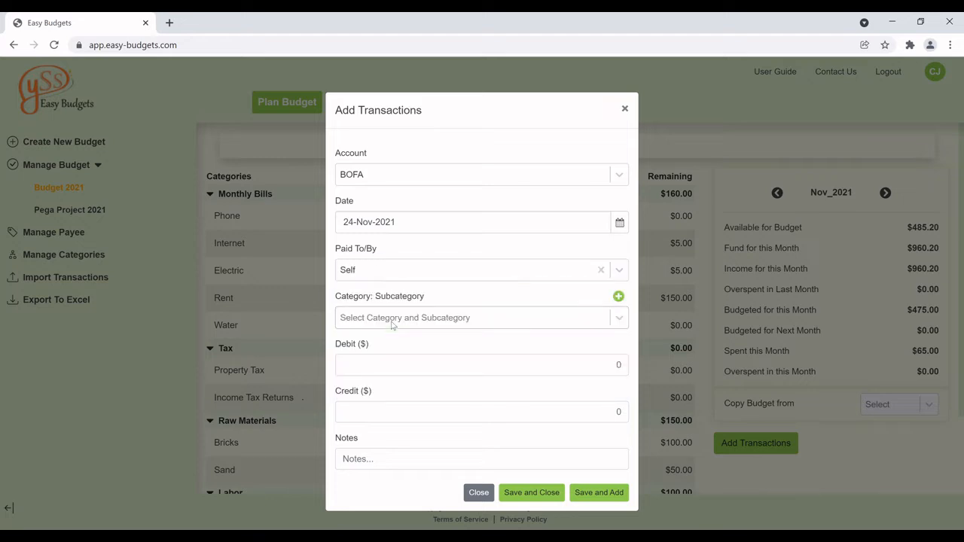
click(620, 319)
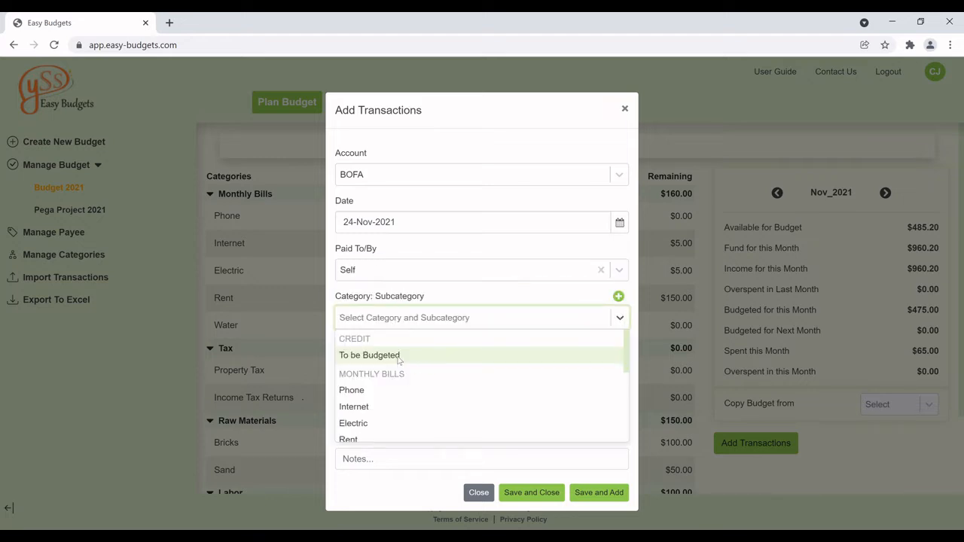
click(398, 357)
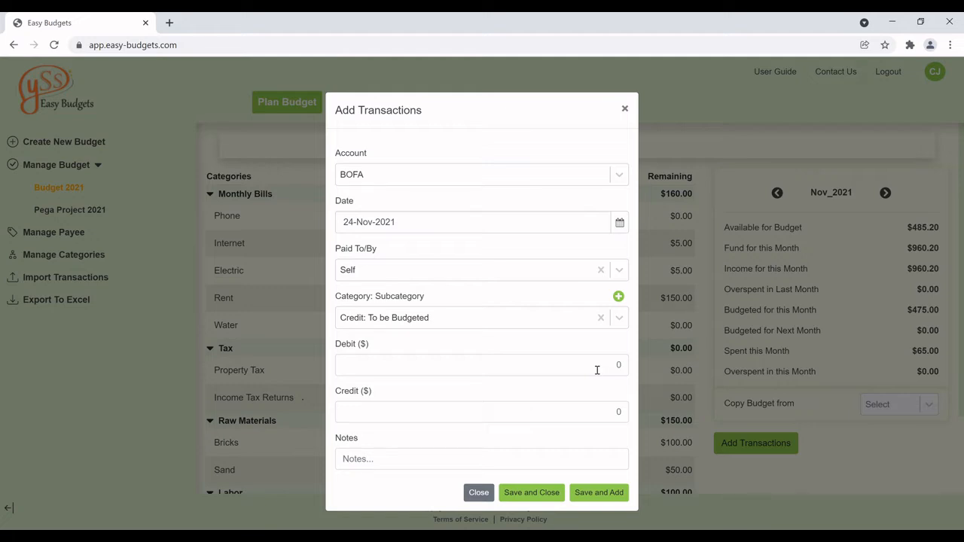
Enter a credit of 300.50 with the note "Payment received from Customer B", then save the transaction and close the form.
click(616, 414)
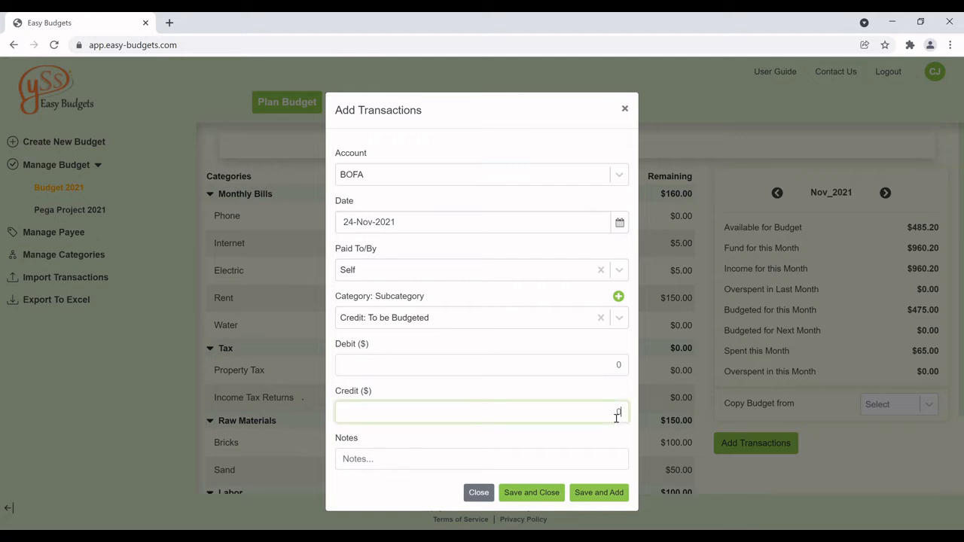
text(300.50)
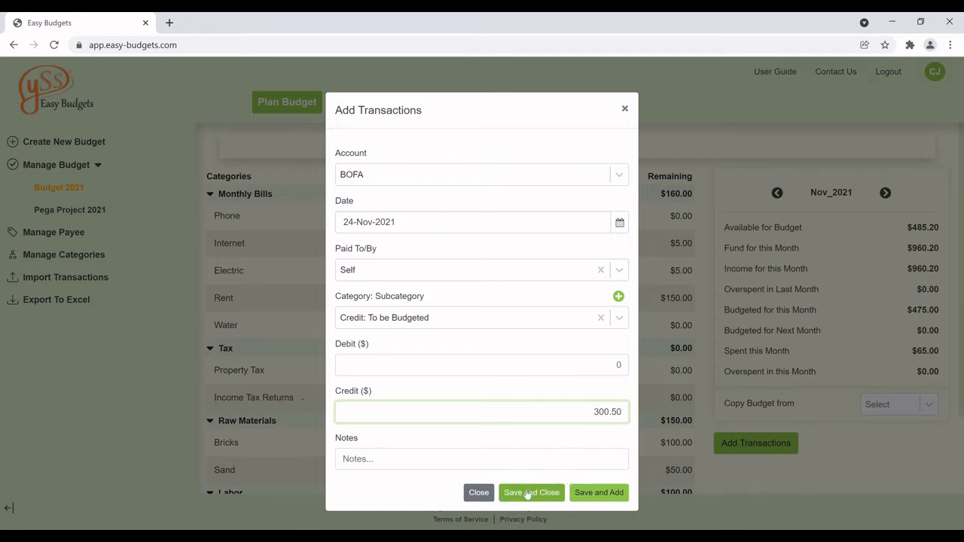
click(417, 461)
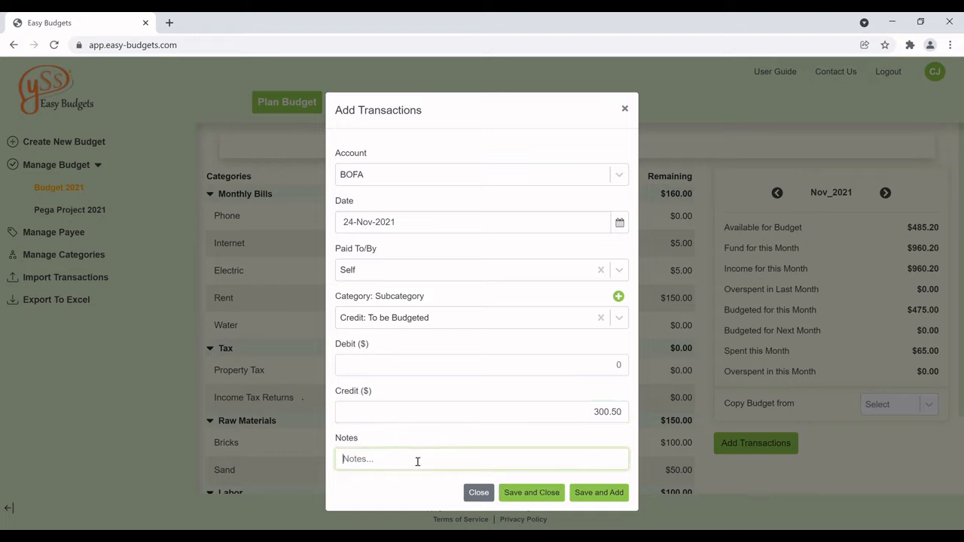
text(Payment received from Customer B)
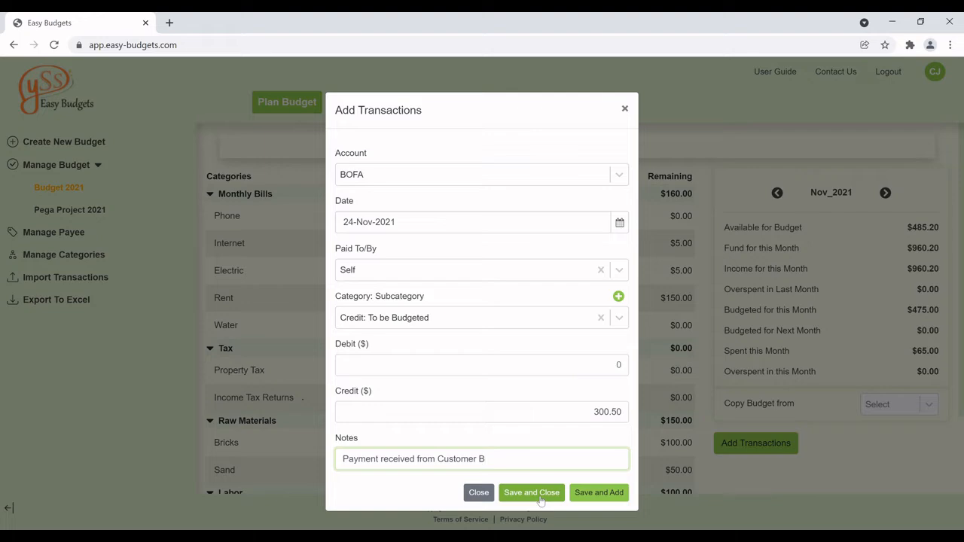
click(540, 500)
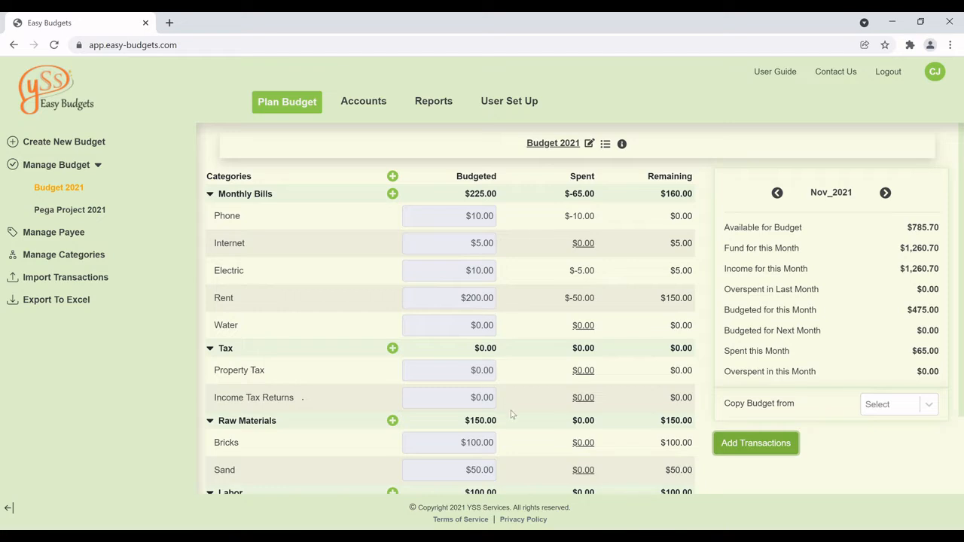
Collapse the Monthly Bills category in the Budget 2021 category list.
scroll(494, 444, down, 3)
scroll(497, 439, up, 3)
click(210, 196)
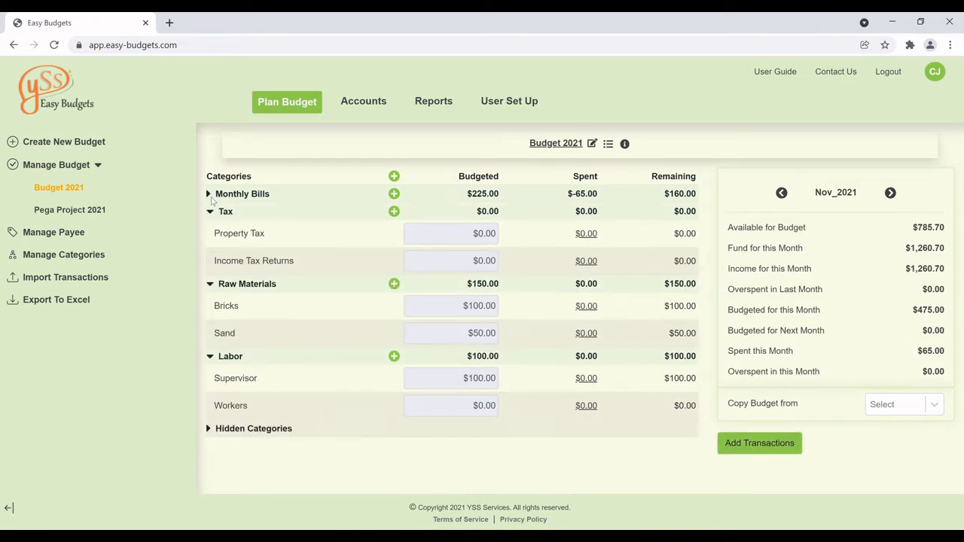
Collapse the Tax, Raw Materials and Labor categories so only the main category rows are listed.
click(212, 215)
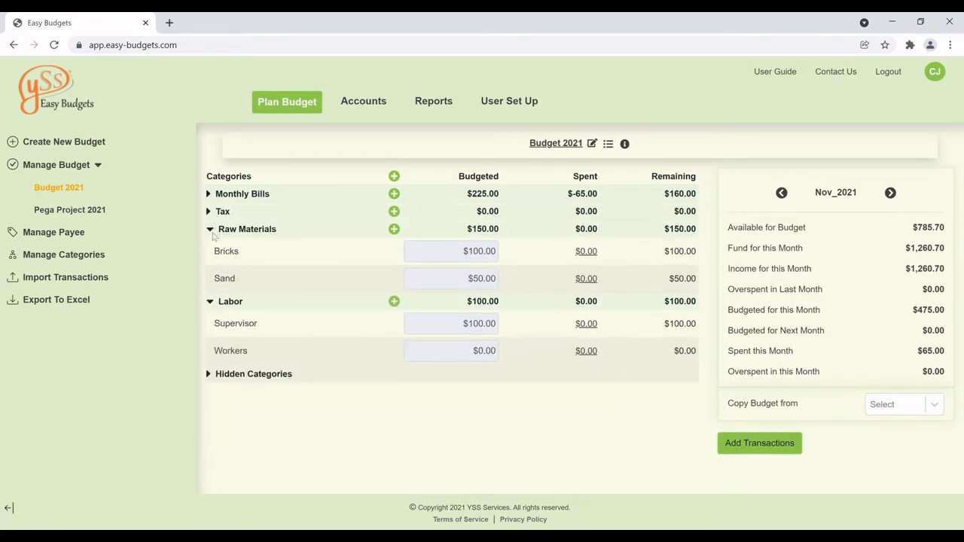
click(211, 230)
click(211, 247)
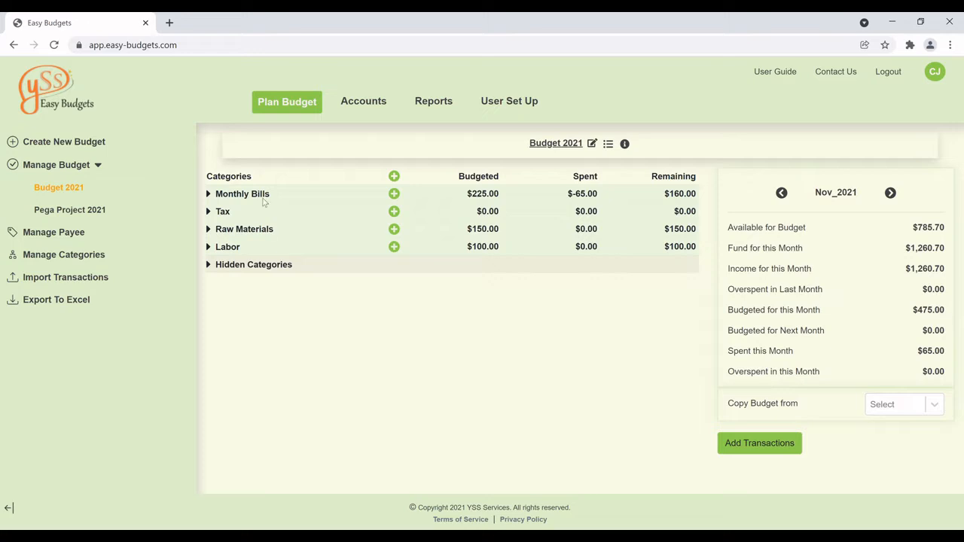
Expand the Monthly Bills, Tax, Labor and Raw Materials categories to show their subcategories.
click(209, 194)
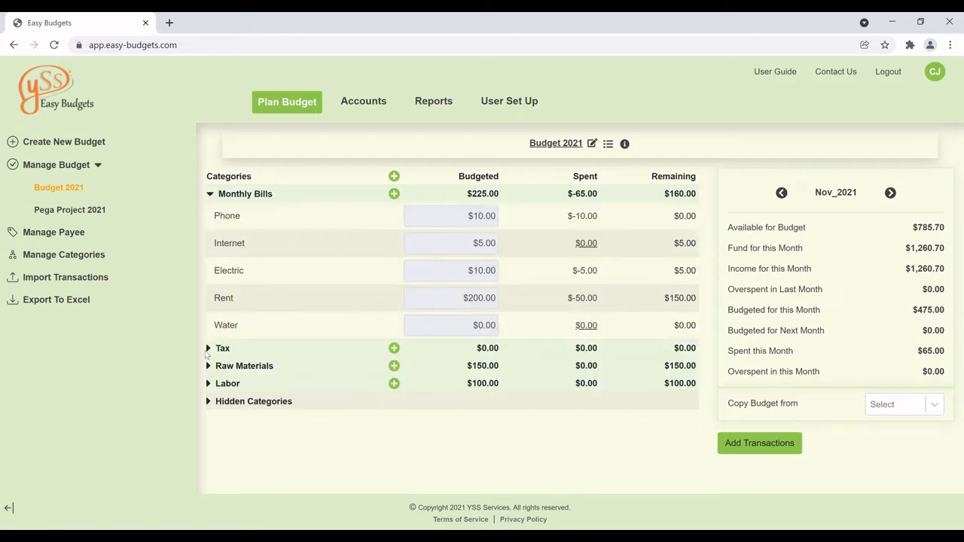
click(208, 349)
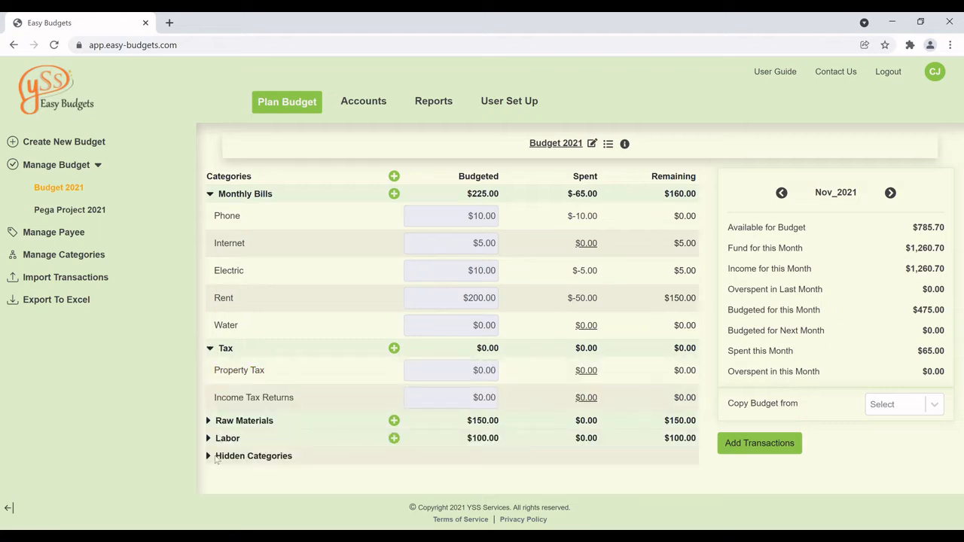
click(209, 438)
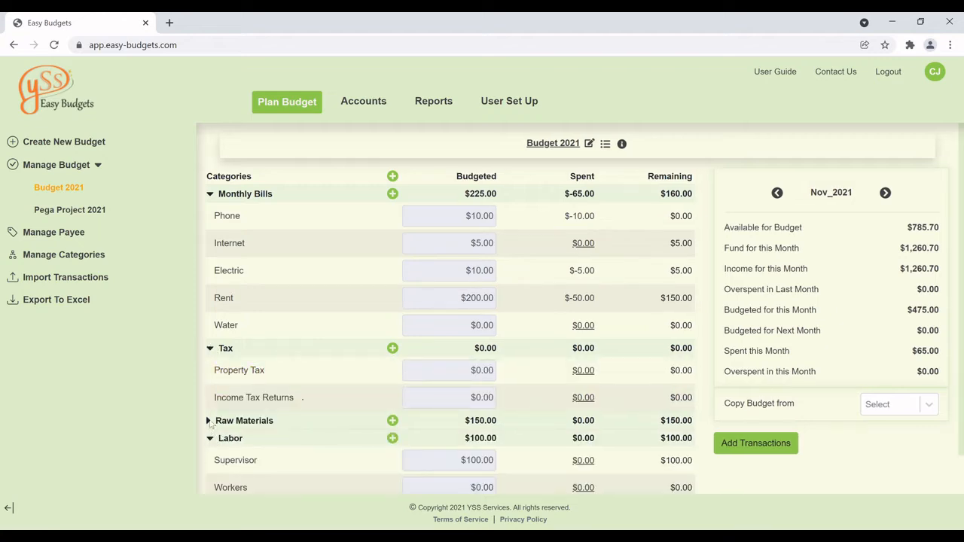
click(209, 420)
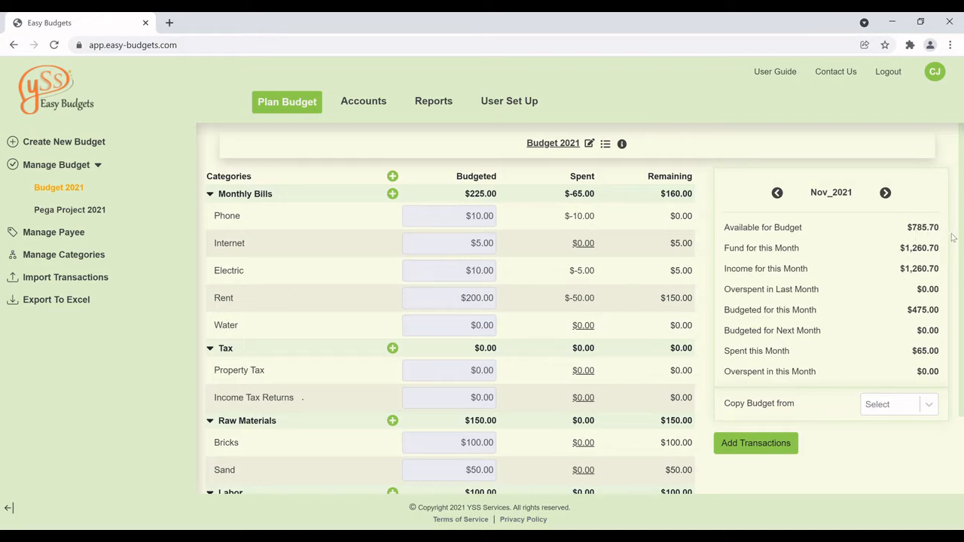
Review the budgeted amounts across the categories and set the Water budget under Monthly Bills to $20.
scroll(491, 308, down, 3)
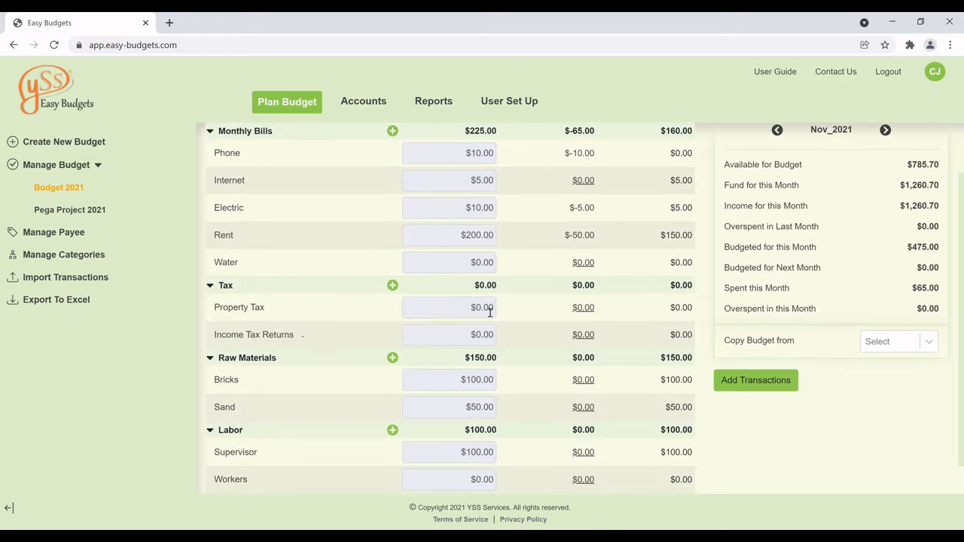
scroll(481, 230, up, 3)
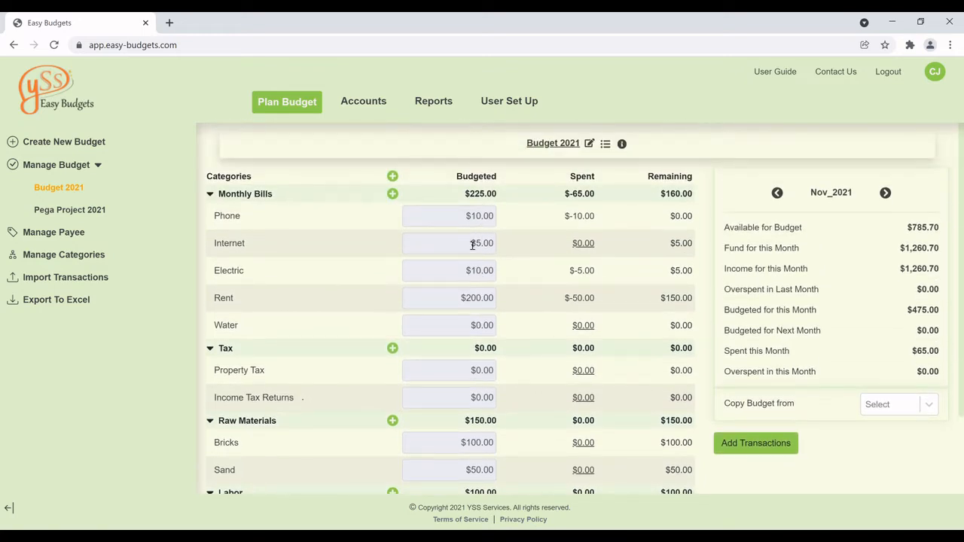
scroll(486, 372, down, 3)
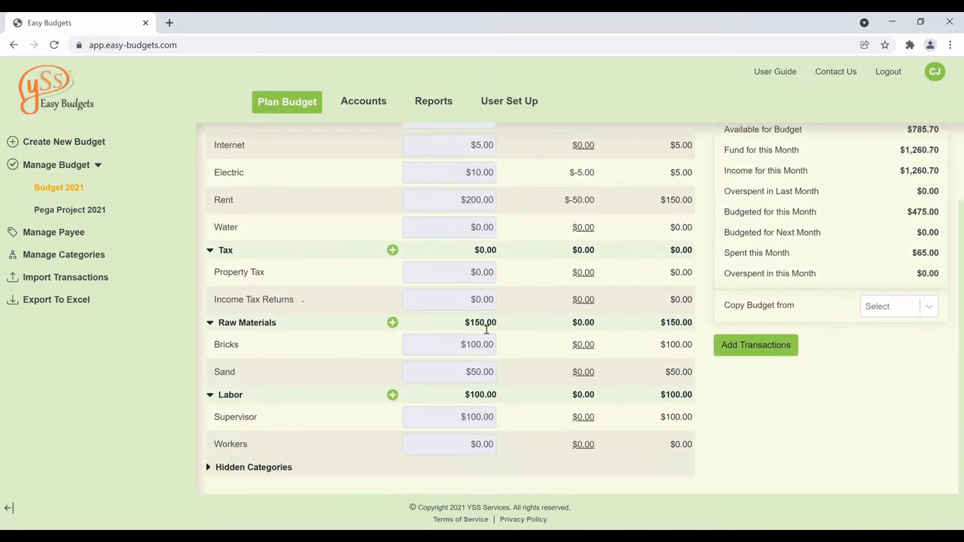
scroll(483, 316, up, 3)
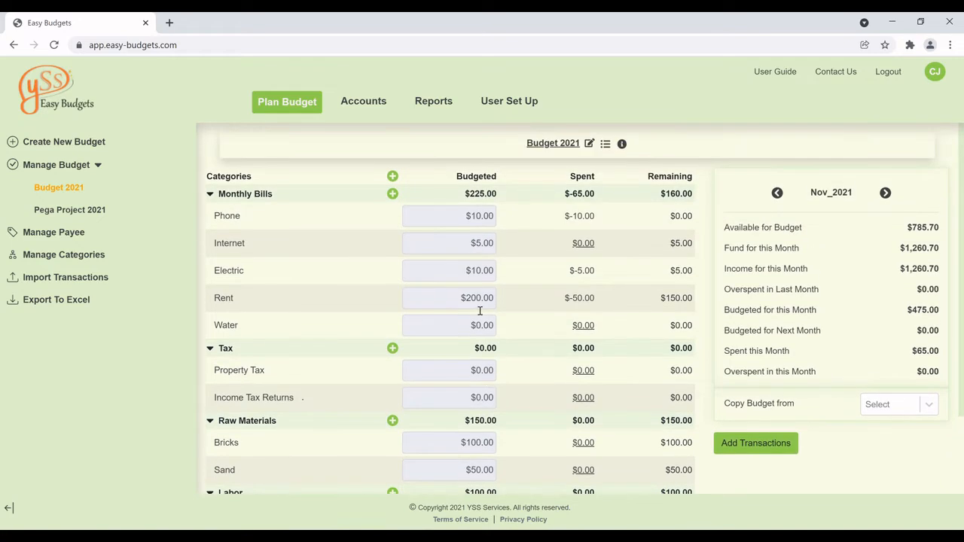
scroll(473, 410, down, 3)
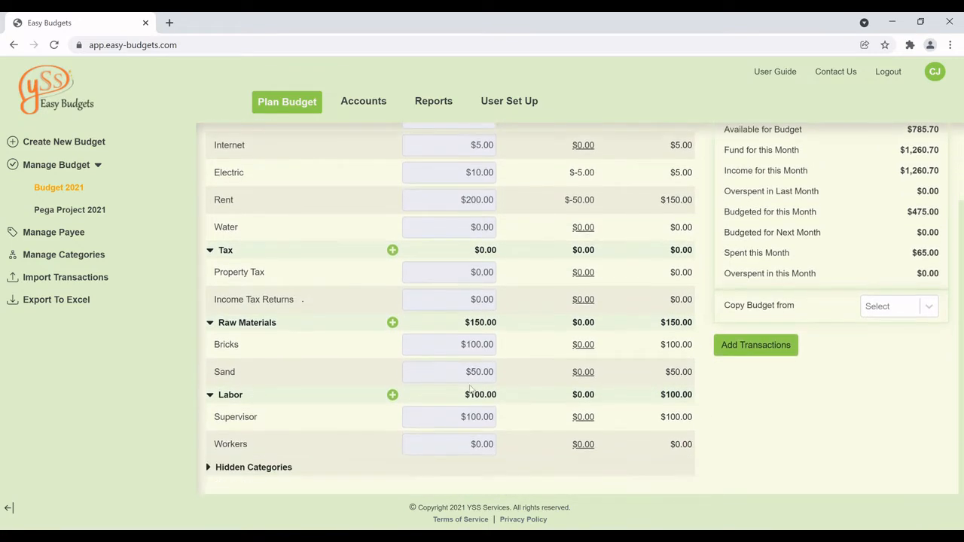
scroll(470, 388, up, 3)
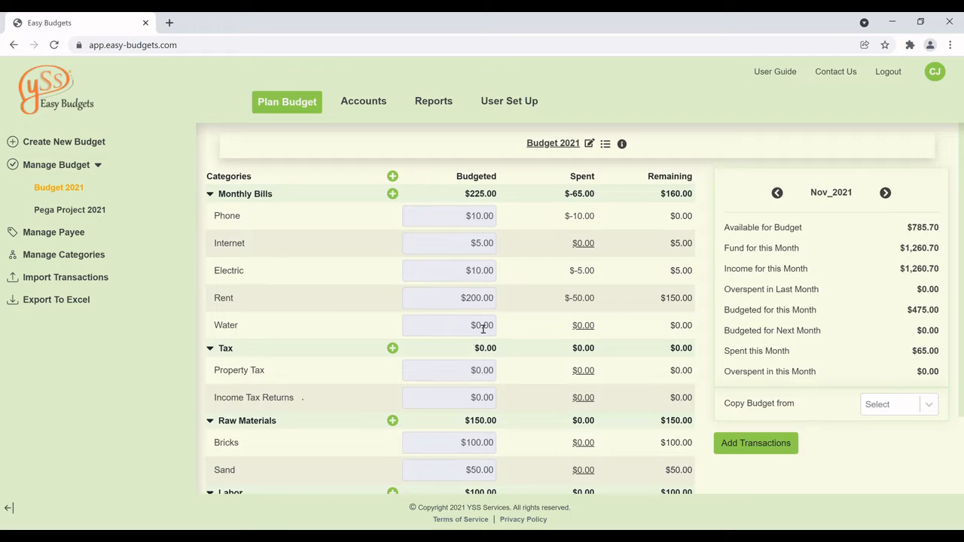
click(480, 328)
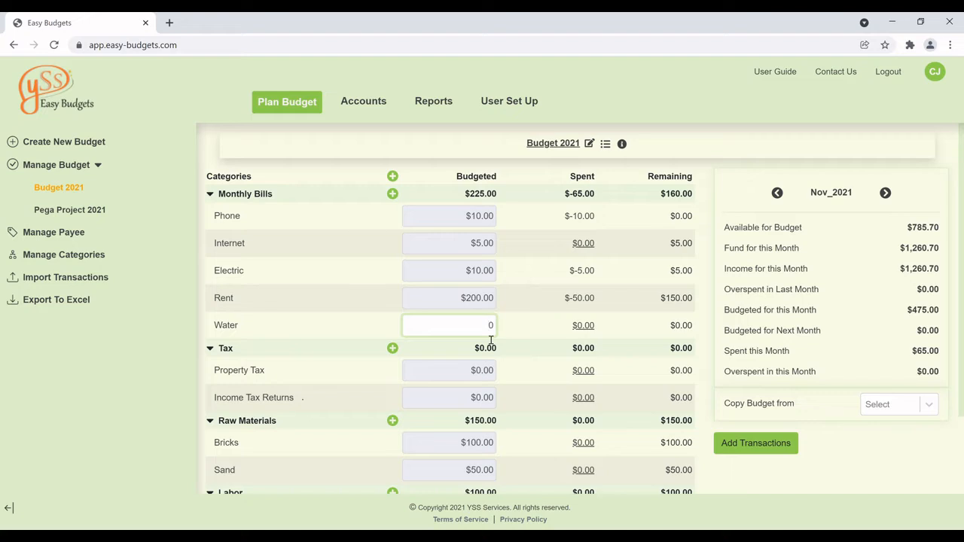
text(20)
click(526, 347)
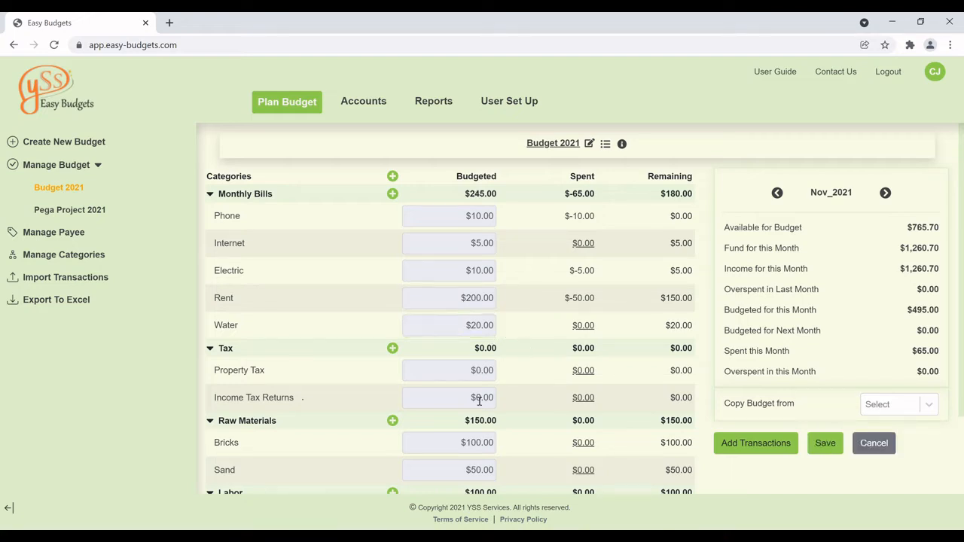
Set the budgeted amount for Property Tax in the Tax category to $121.10.
scroll(483, 323, down, 1)
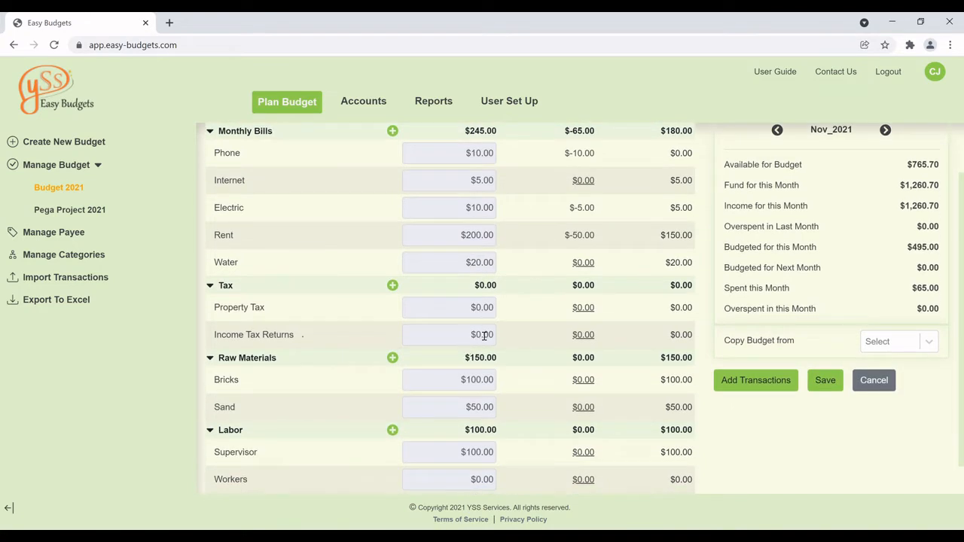
click(479, 316)
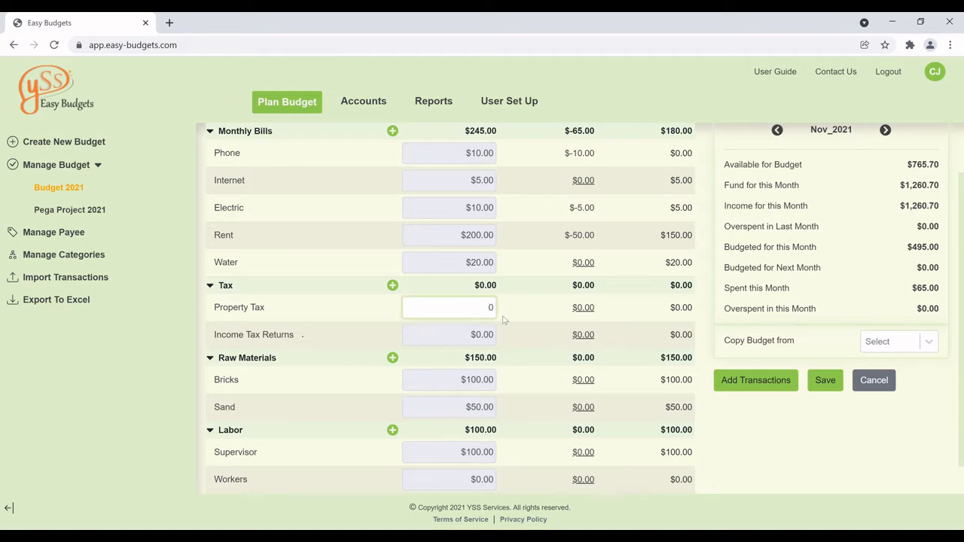
text(121.1)
click(512, 326)
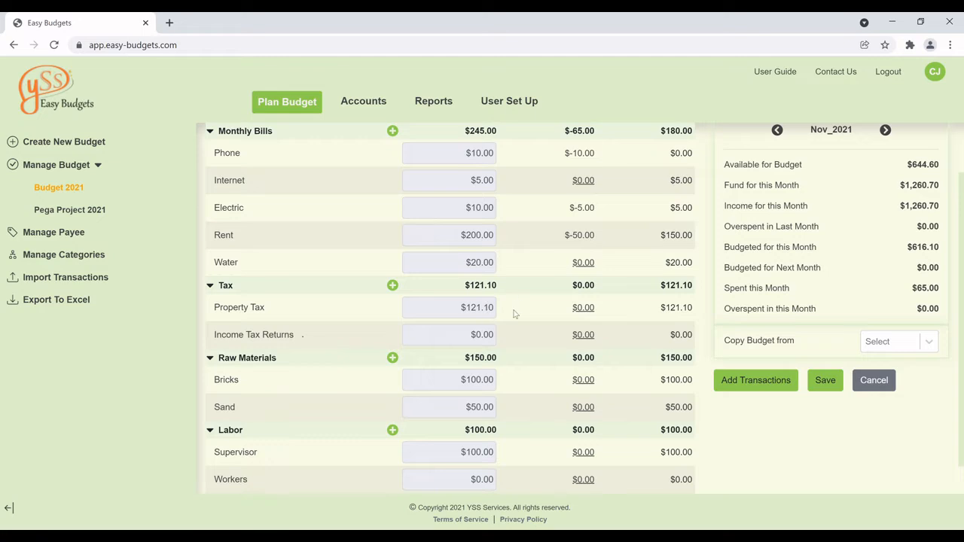
Set the budgeted amount for Workers in the Labor category to $300, keeping the Supervisor amount as it is.
scroll(512, 316, down, 1)
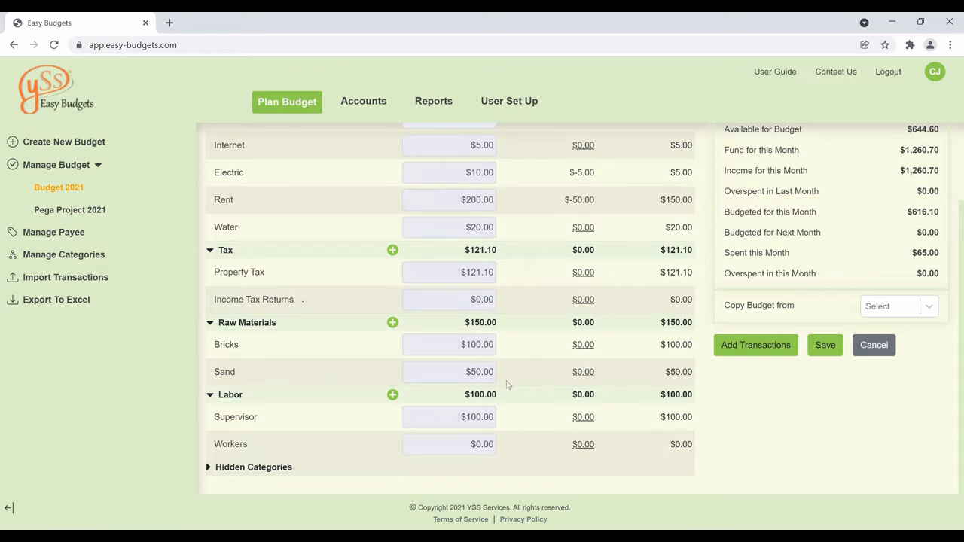
click(463, 420)
click(536, 423)
click(480, 446)
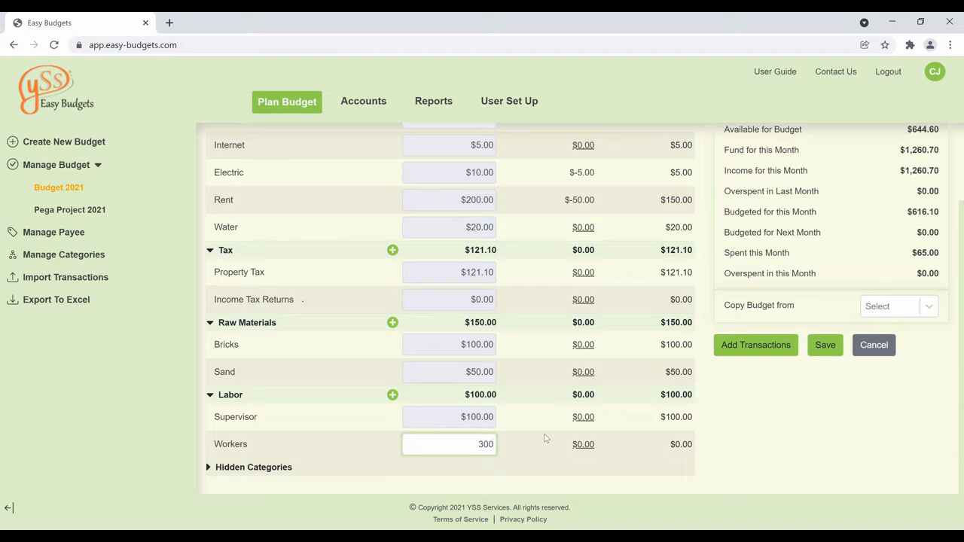
scroll(508, 470, up, 2)
scroll(530, 461, down, 2)
click(535, 445)
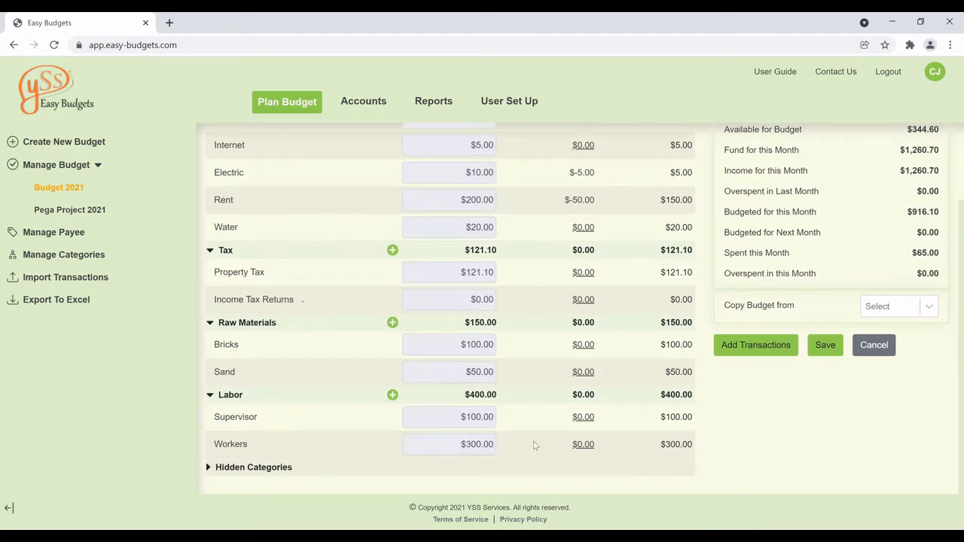
Add a new budget category named Savings to Budget 2021.
scroll(534, 446, up, 2)
scroll(534, 446, down, 2)
scroll(337, 411, up, 2)
scroll(337, 411, down, 2)
scroll(336, 411, up, 2)
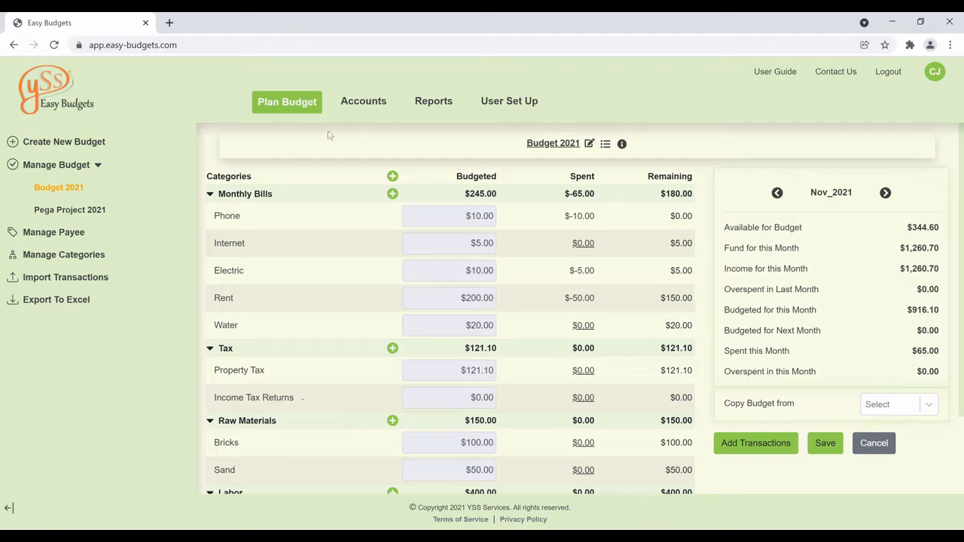
click(393, 176)
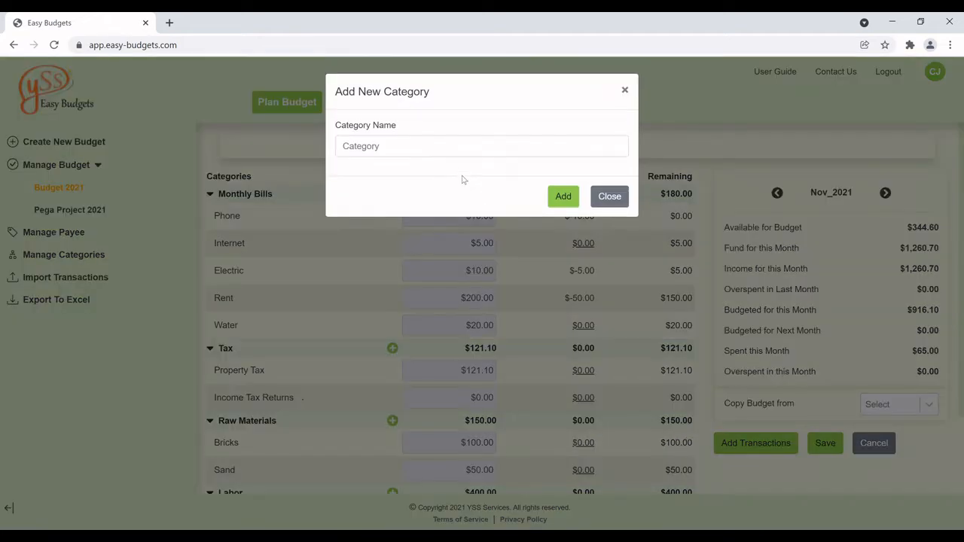
click(364, 147)
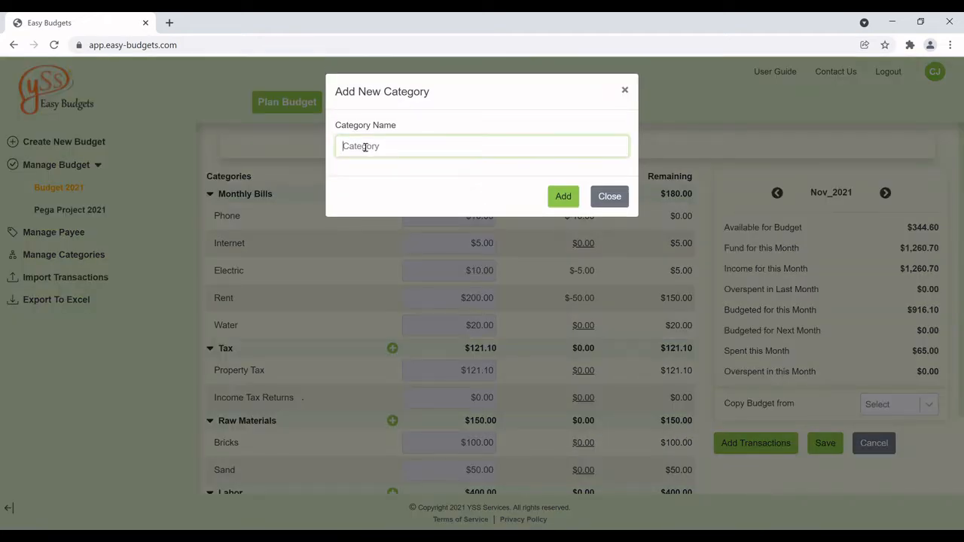
text(Savings)
click(555, 201)
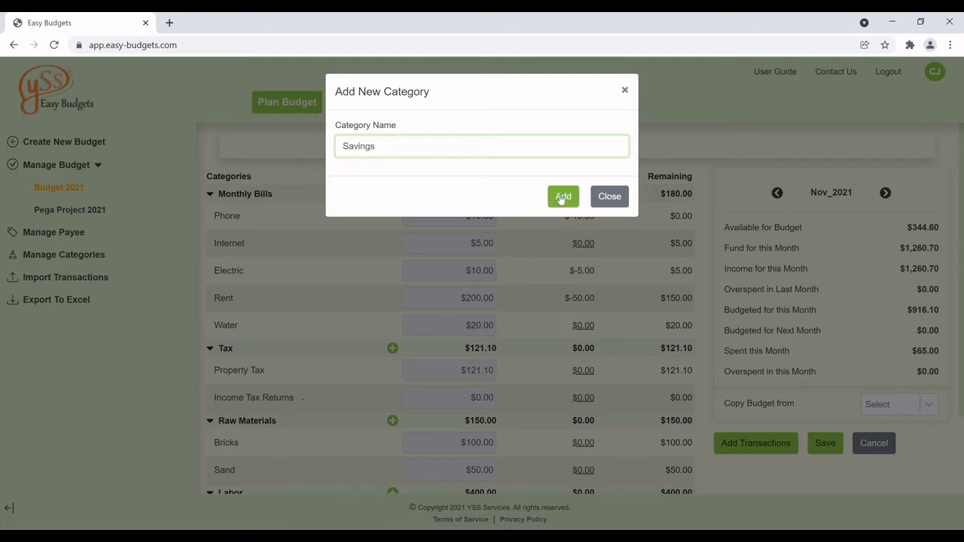
Add a subcategory named New Year Gifts to the Savings category.
scroll(376, 361, down, 2)
scroll(265, 462, down, 1)
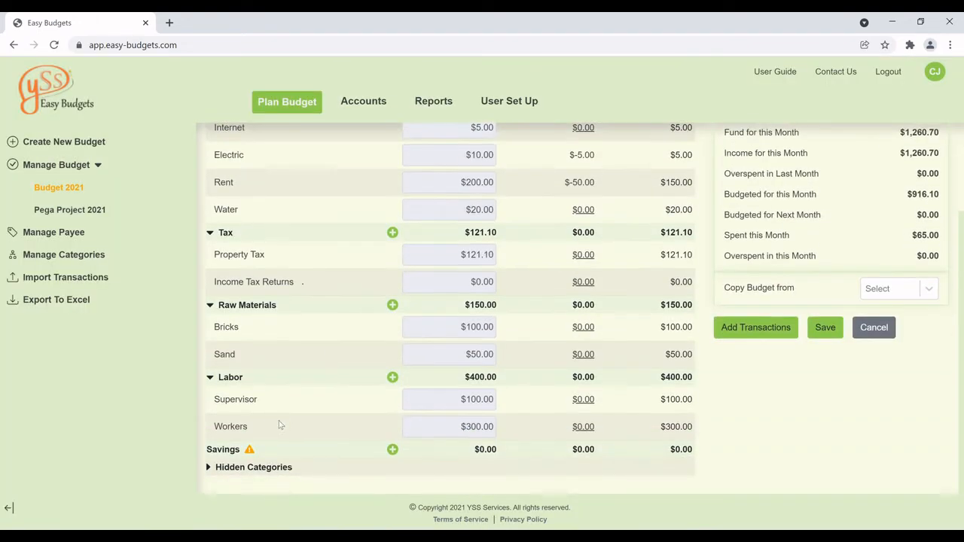
click(392, 449)
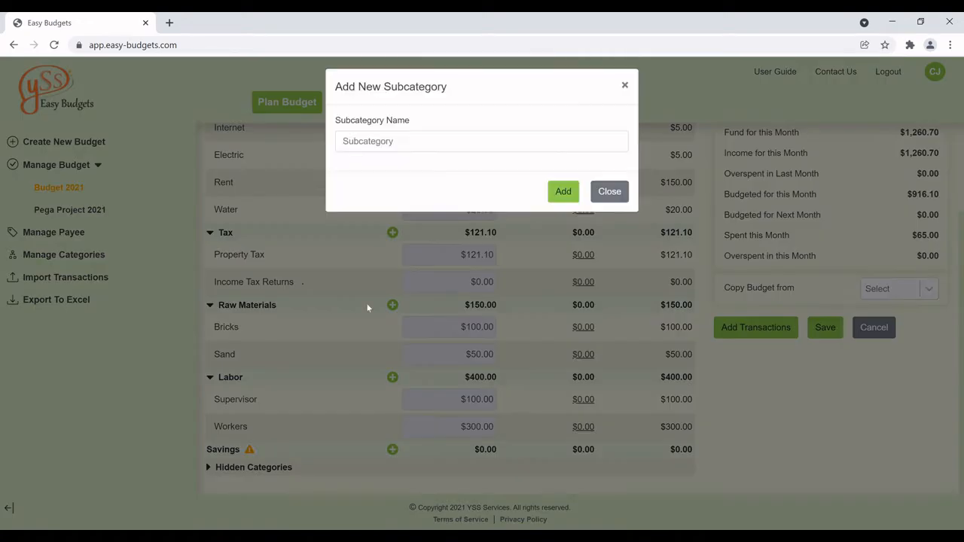
click(373, 153)
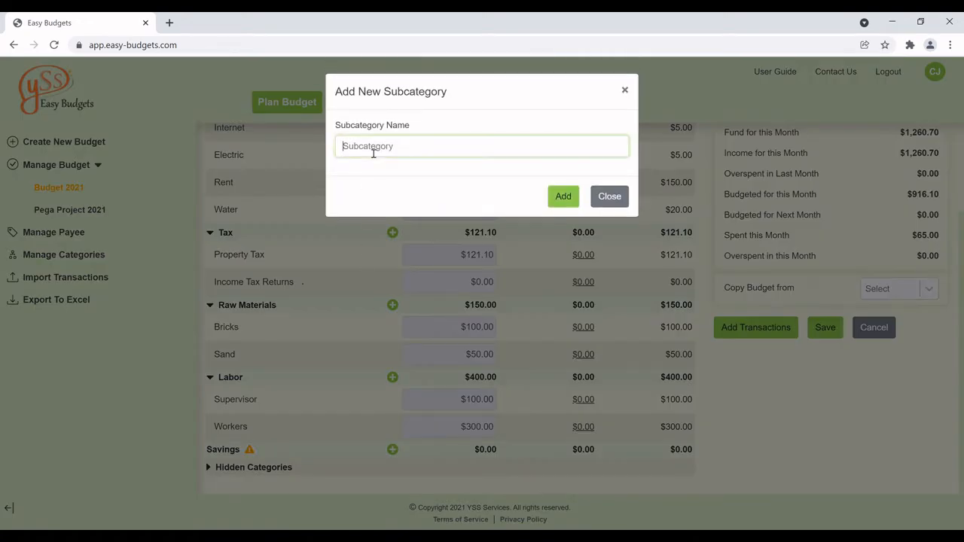
text(New Year Gifts)
click(393, 149)
key(BackSpace)
text(ifts)
click(563, 196)
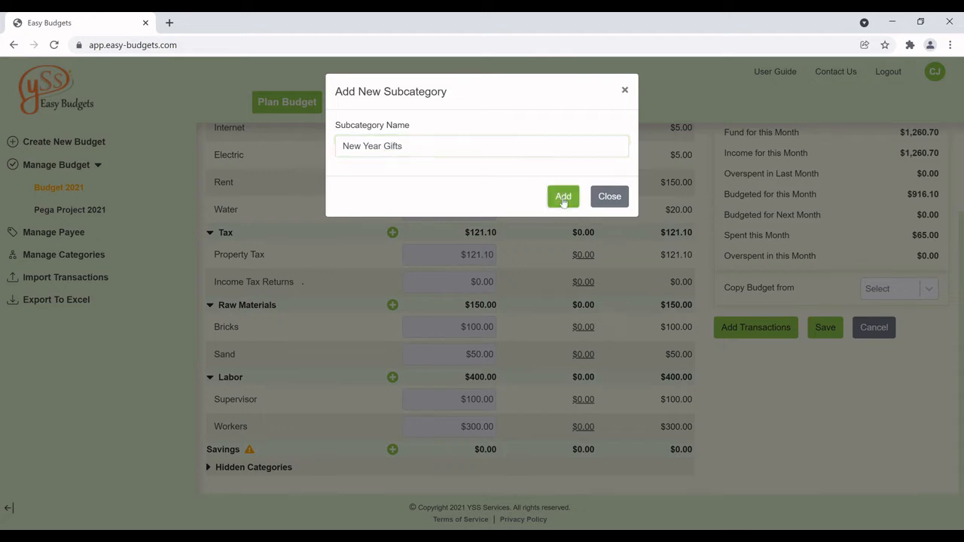
Add a second Savings subcategory named New Year Party.
scroll(308, 399, down, 1)
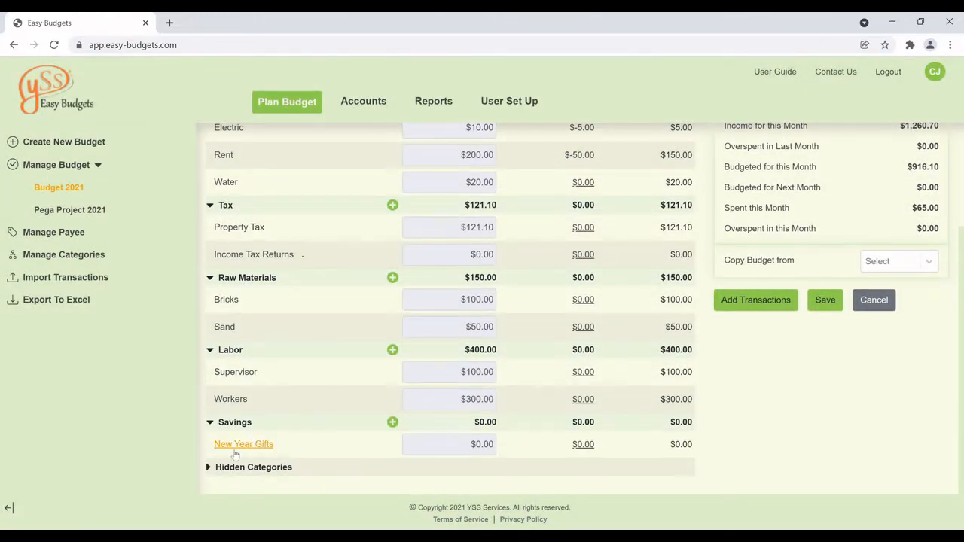
click(392, 422)
click(379, 147)
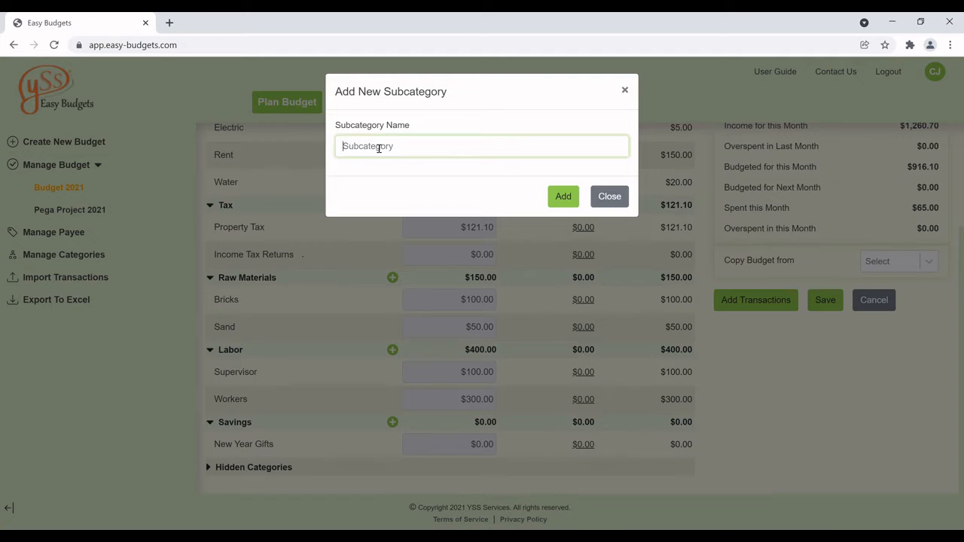
text(New Year Party)
click(566, 200)
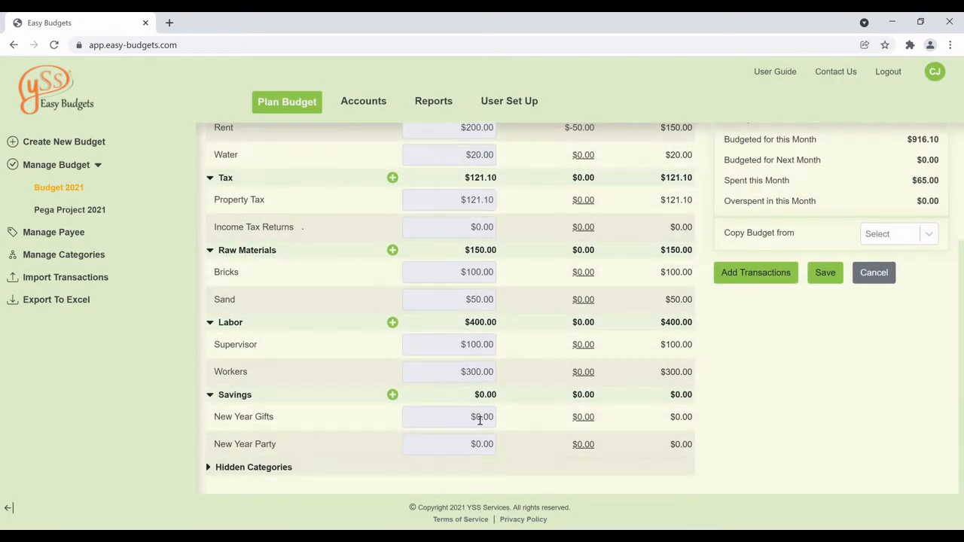
Add a third Savings subcategory named Emergency Purpose.
click(392, 396)
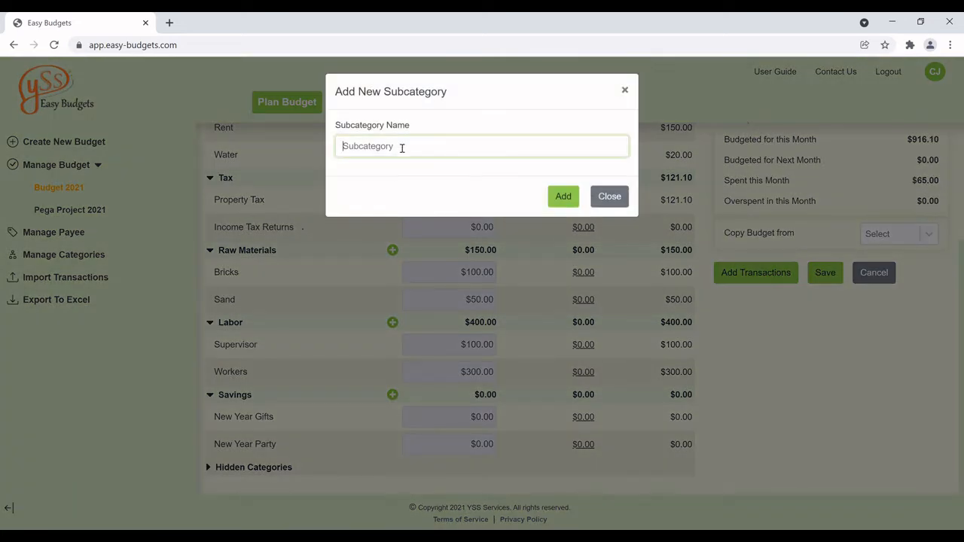
text(Emergency)
text(Purpose)
click(565, 196)
Set the budgeted amount of the New Year Gifts subcategory to $70.
scroll(364, 419, down, 1)
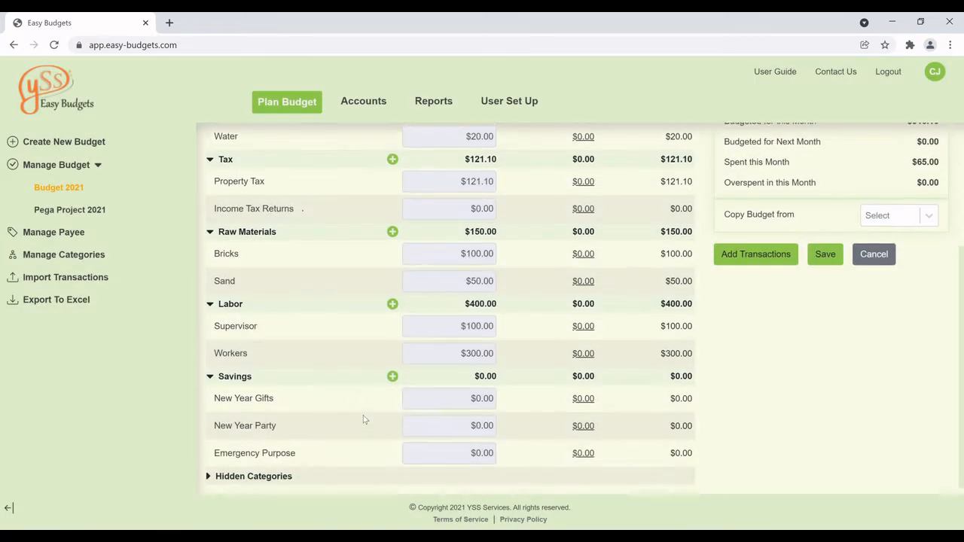
click(482, 392)
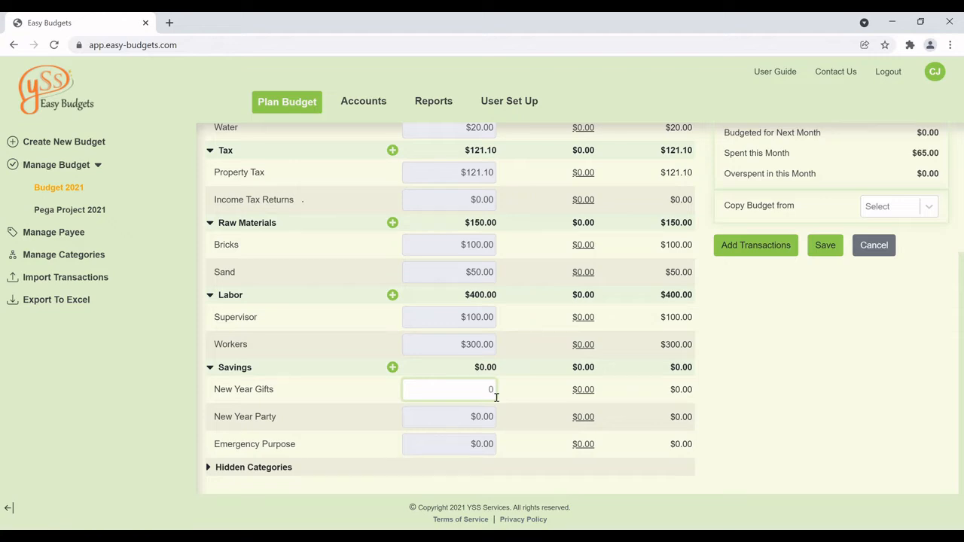
click(487, 423)
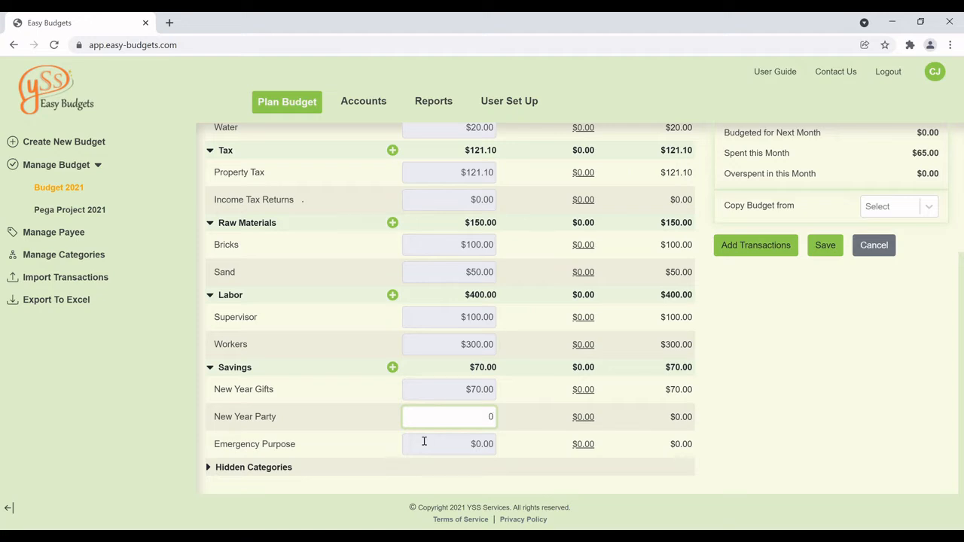
Set the budgeted amount of the New Year Party subcategory to $300.
scroll(437, 414, up, 3)
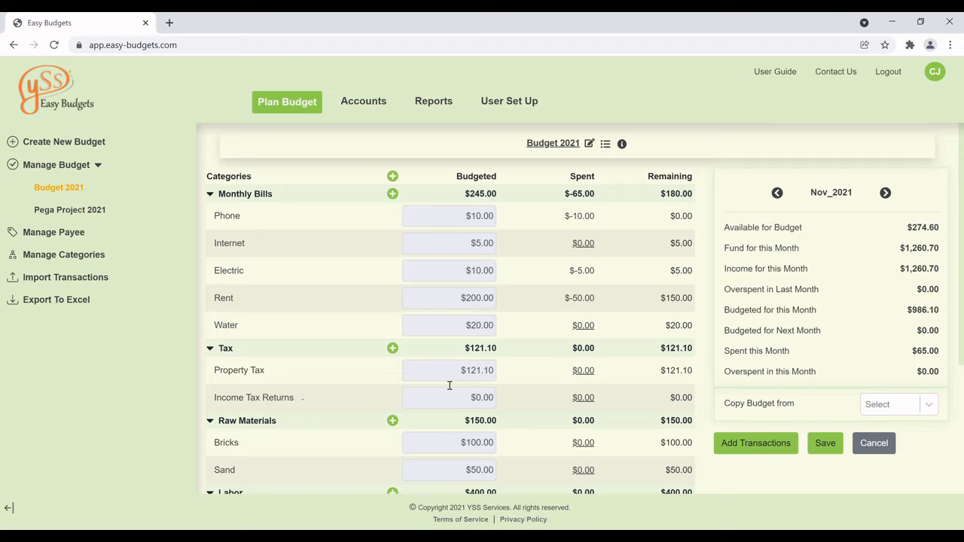
scroll(449, 386, down, 1)
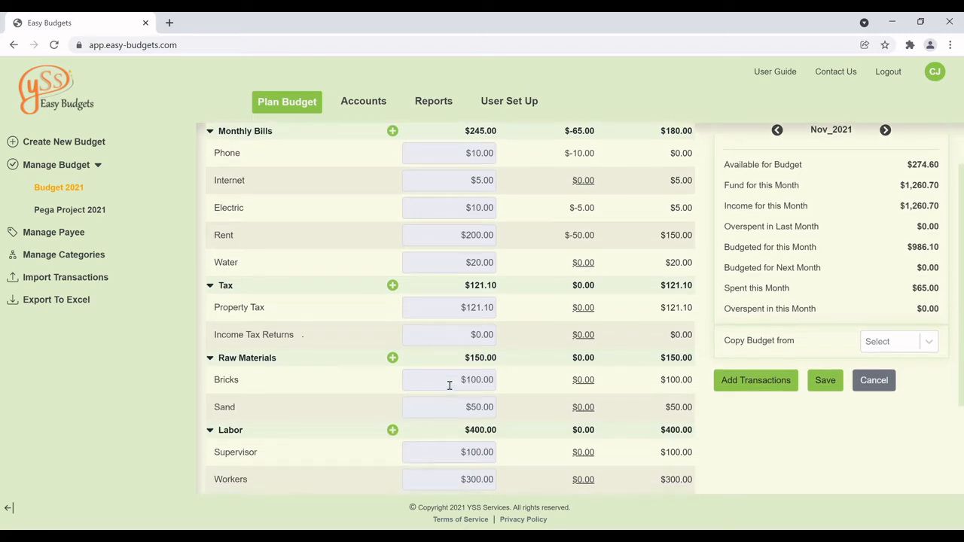
scroll(449, 386, down, 2)
scroll(446, 385, up, 1)
text(300)
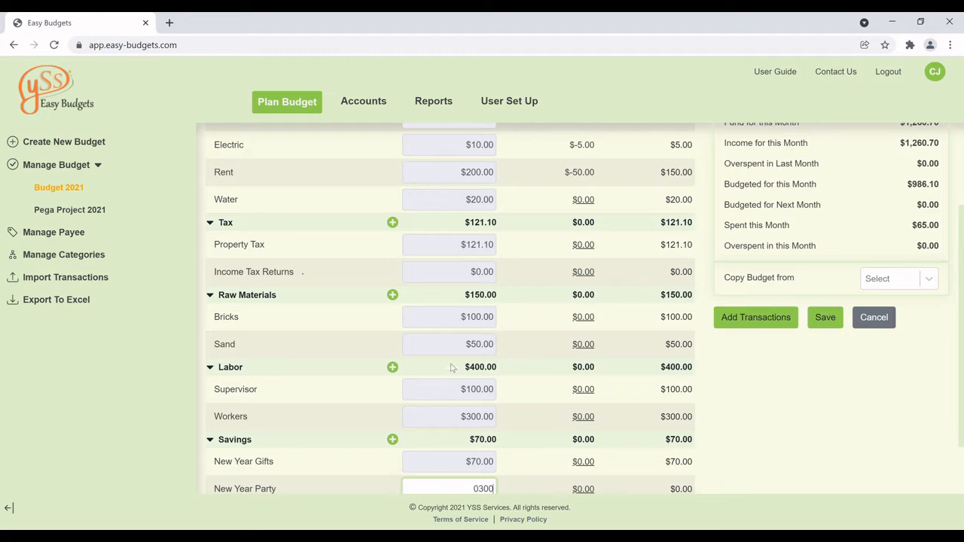
scroll(452, 371, down, 2)
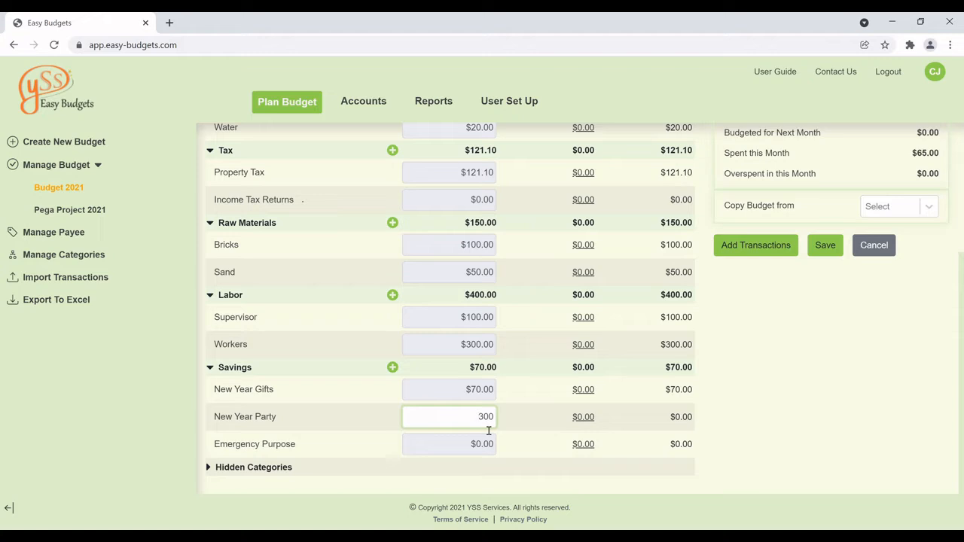
click(487, 447)
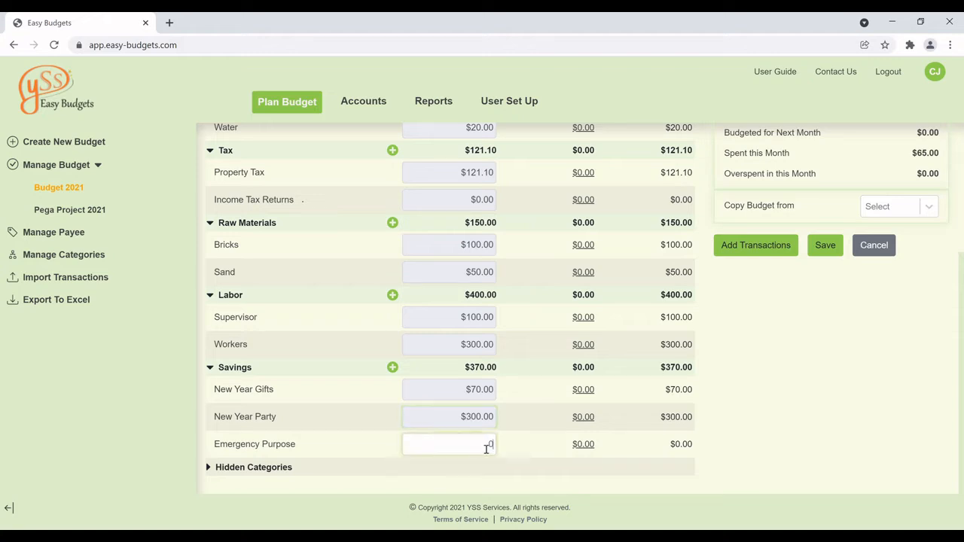
Check the funds available for budget and reduce the New Year Party amount to $250.
scroll(486, 449, up, 5)
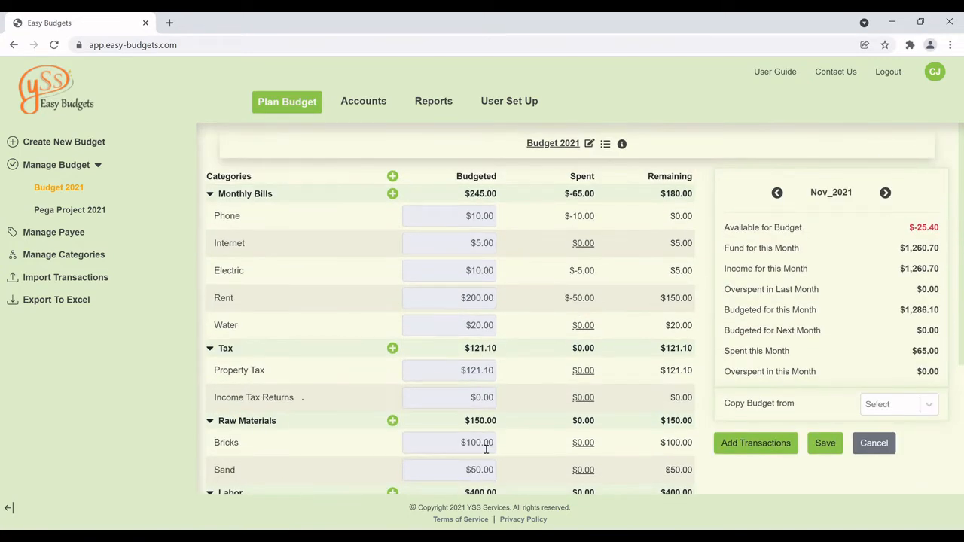
scroll(487, 449, down, 2)
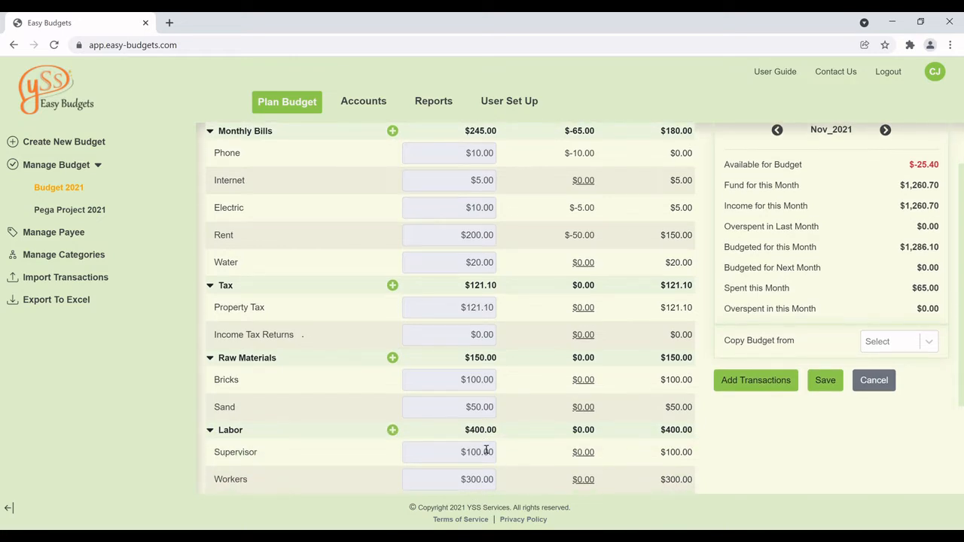
scroll(486, 448, down, 4)
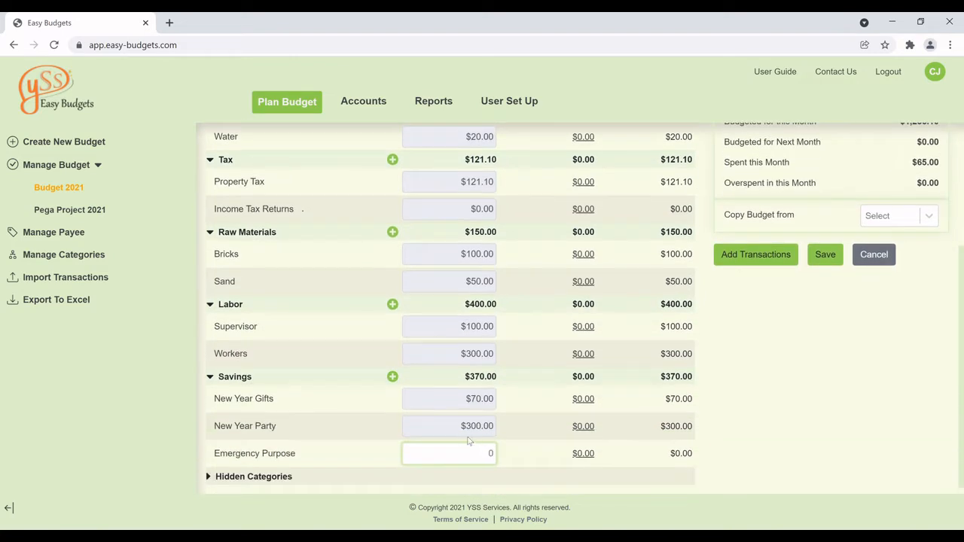
drag(471, 427, 498, 427)
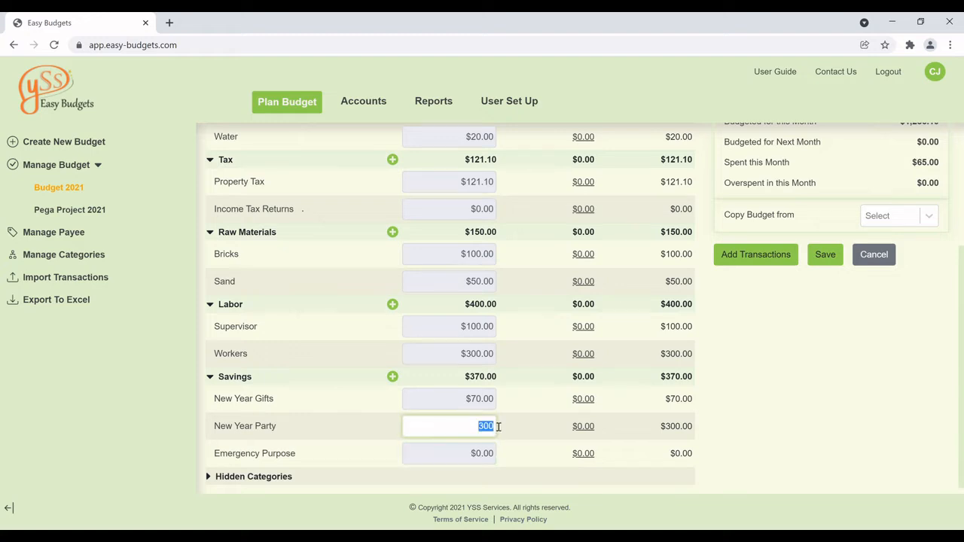
key(BackSpace)
text(250)
click(749, 463)
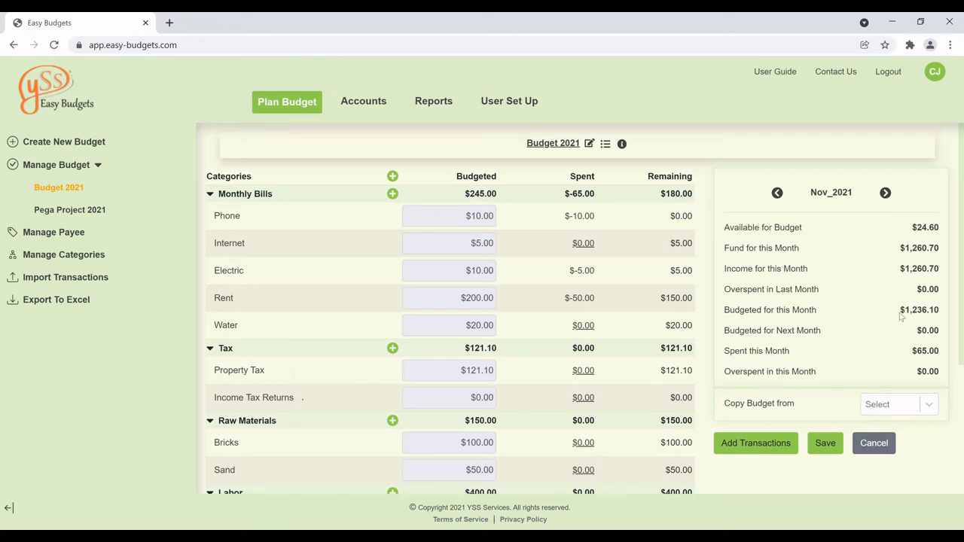
Compare the amount budgeted for this month with the amount still available for budget.
drag(908, 315, 941, 315)
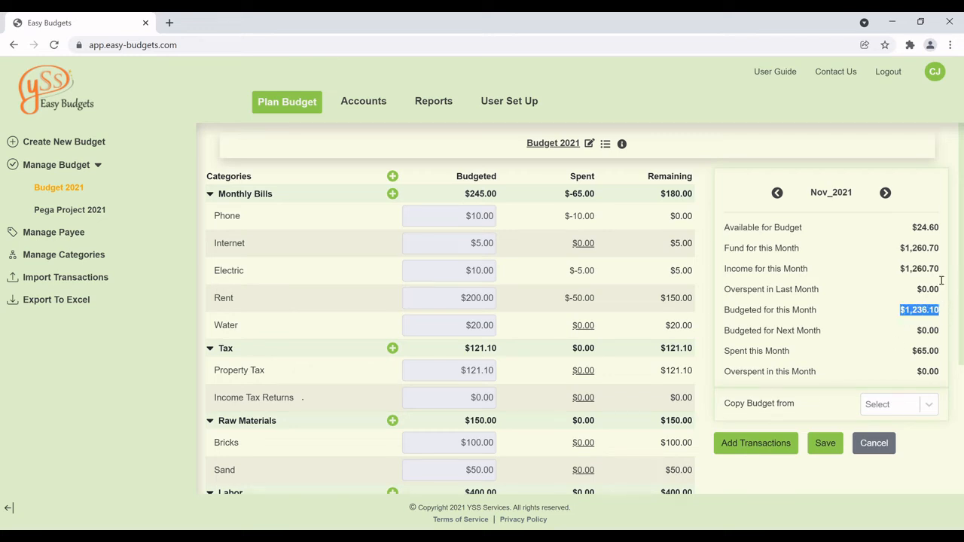
drag(910, 229, 942, 236)
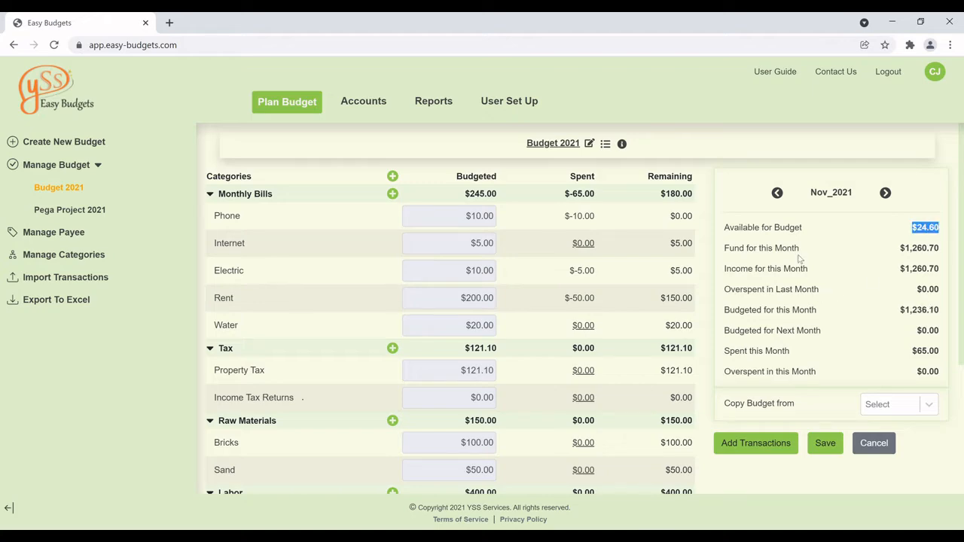
scroll(800, 279, down, 1)
scroll(801, 269, up, 1)
scroll(376, 323, down, 1)
scroll(441, 375, down, 2)
scroll(442, 375, up, 3)
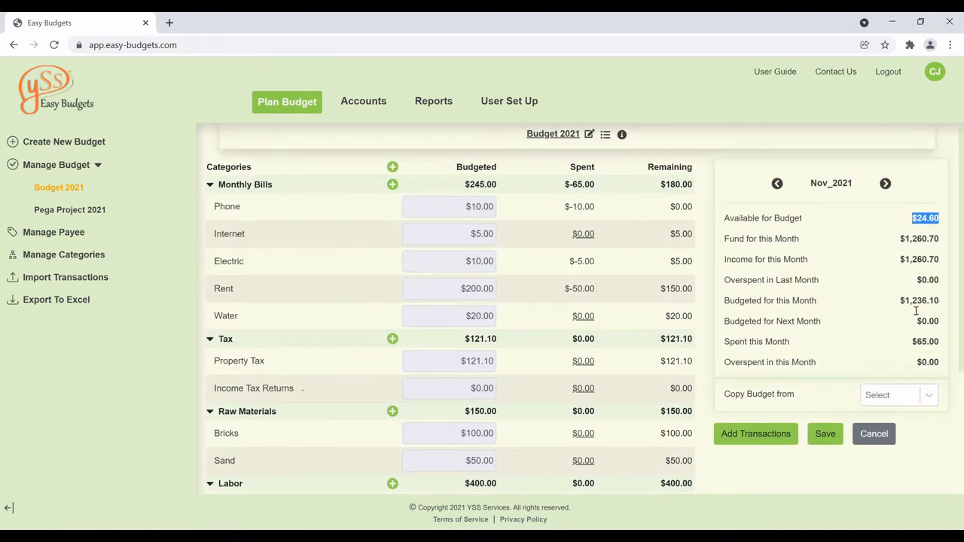
drag(907, 304, 946, 303)
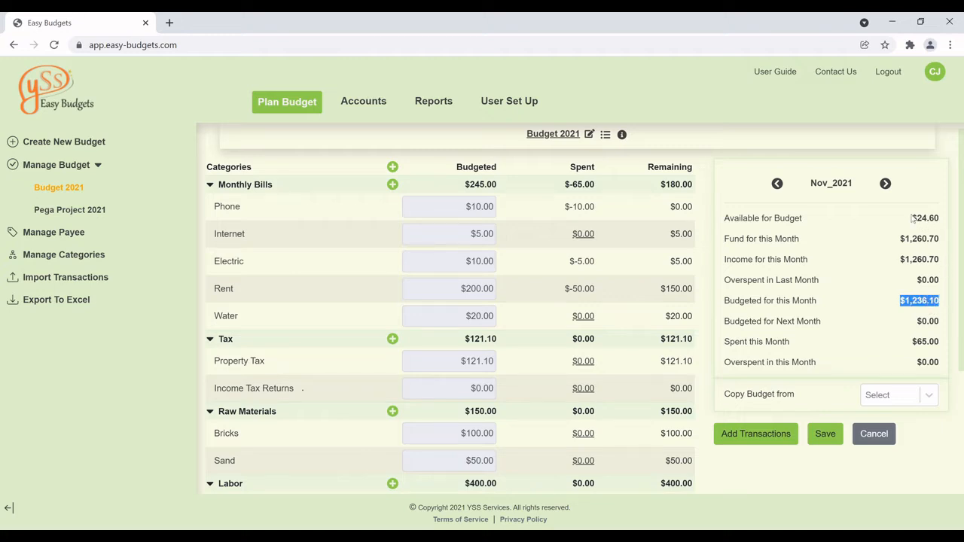
drag(913, 218, 938, 217)
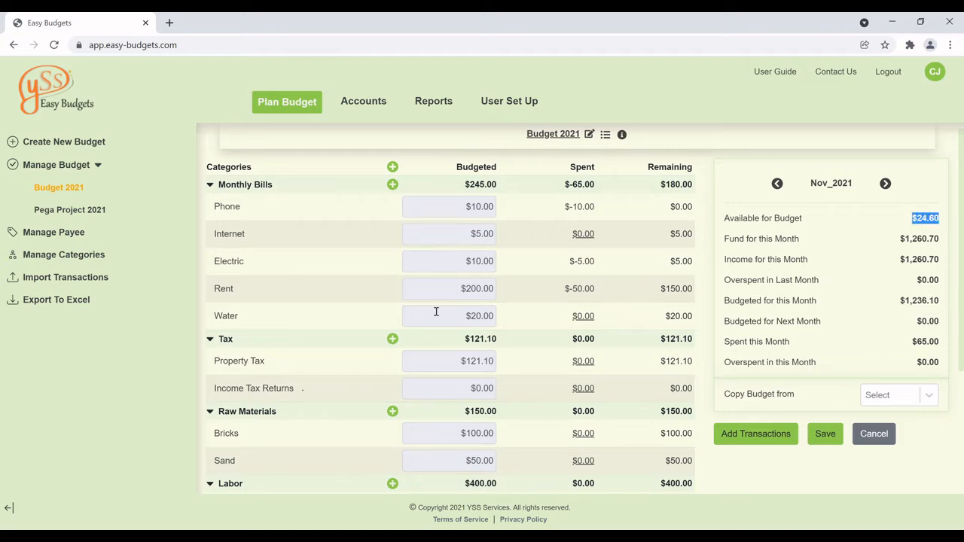
Change the budgeted amount of the New Year Party subcategory to $200.
scroll(430, 276, down, 3)
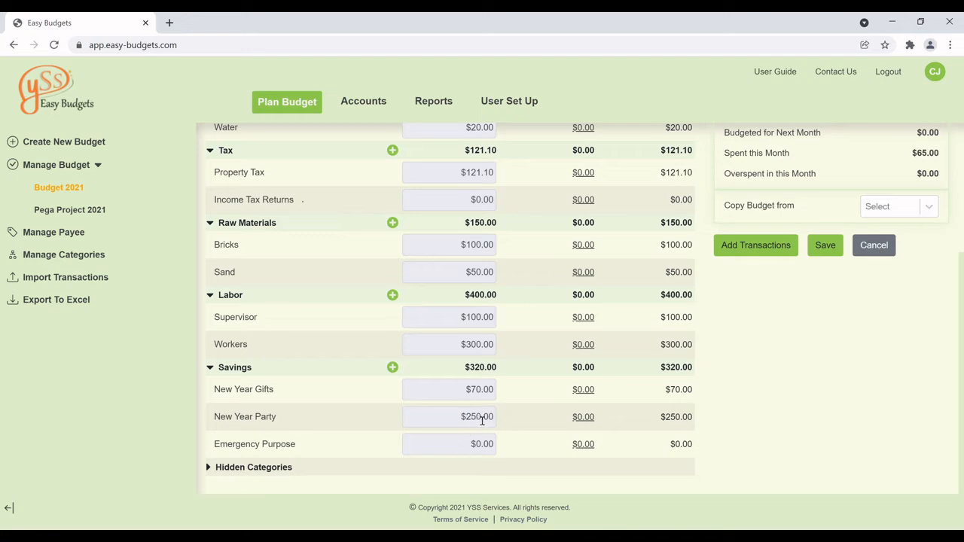
click(482, 418)
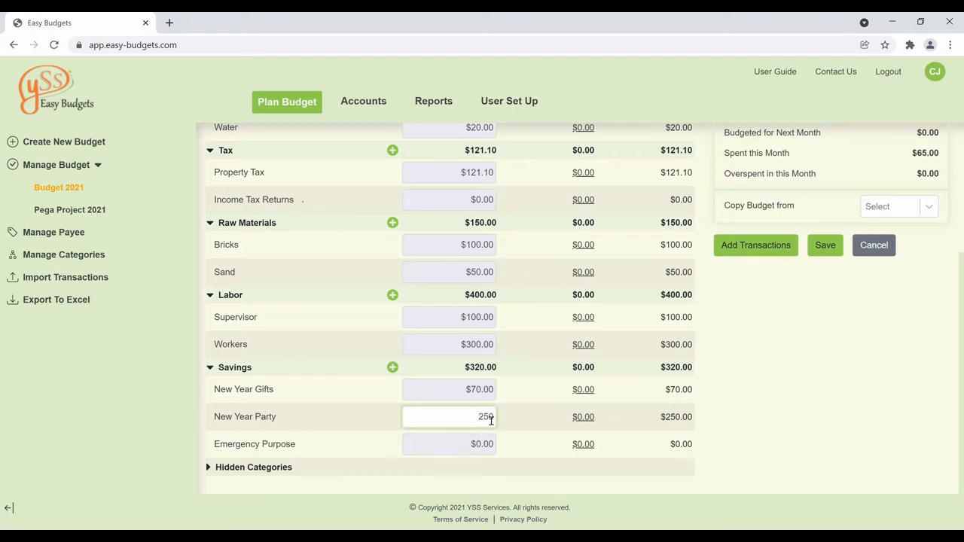
drag(483, 418, 493, 419)
click(485, 446)
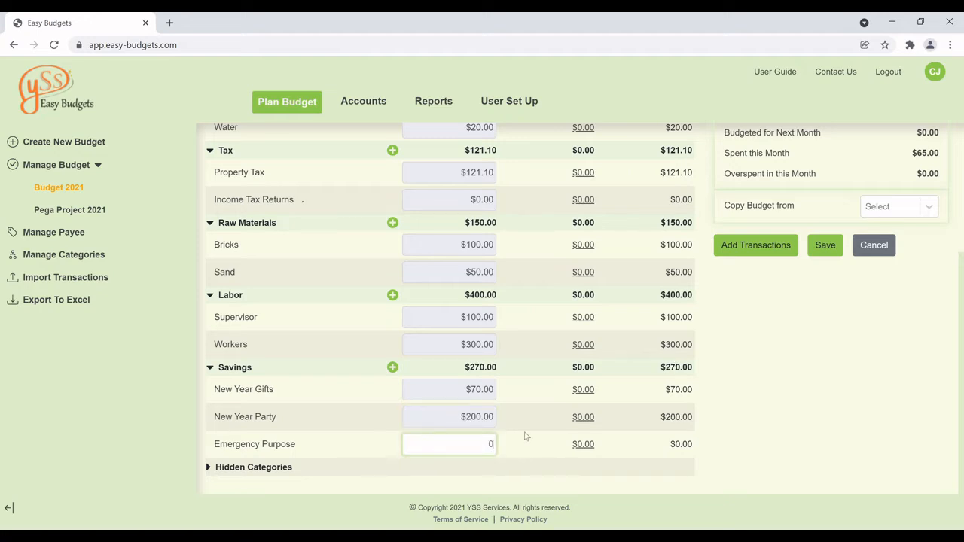
Set the budgeted amount of the Emergency Purpose subcategory to $50 and save the budget.
scroll(526, 436, up, 3)
scroll(525, 437, down, 3)
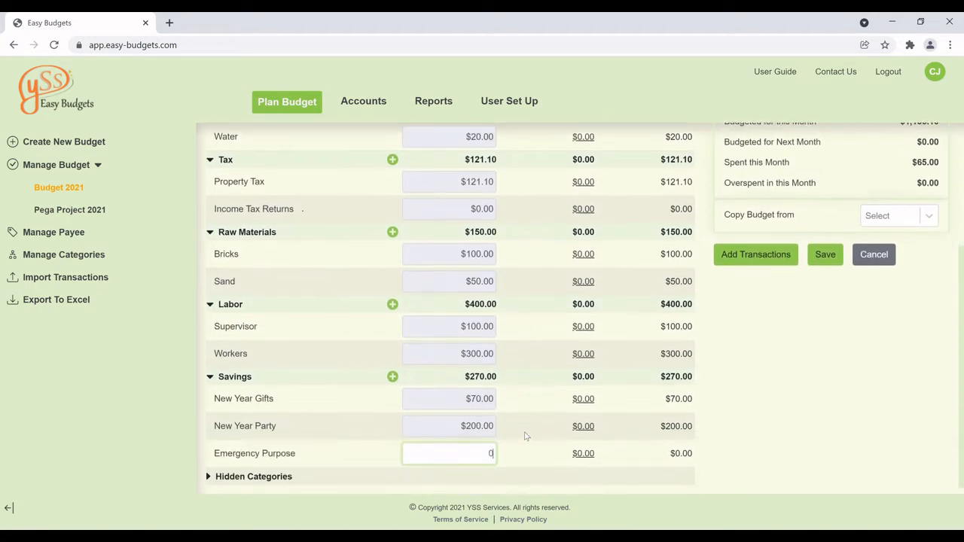
scroll(526, 437, up, 5)
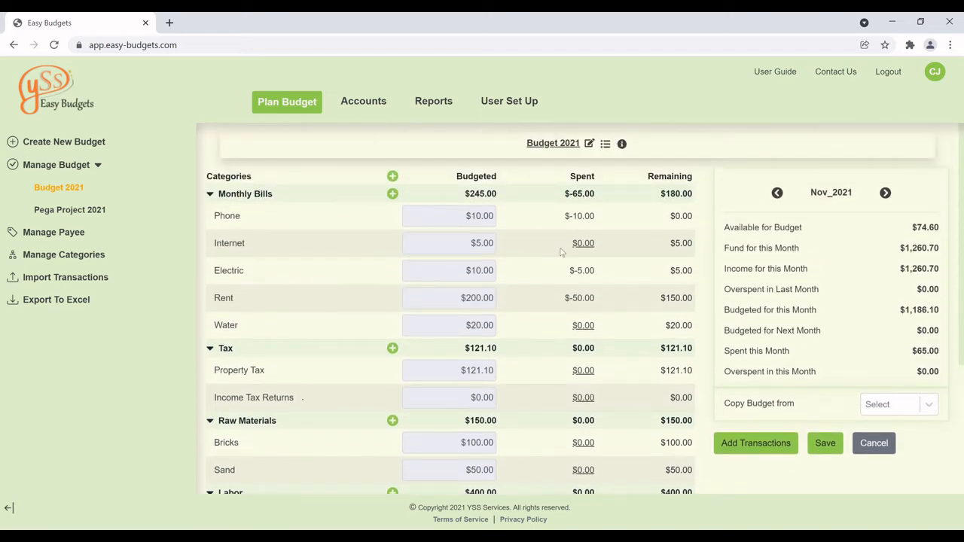
scroll(499, 230, down, 5)
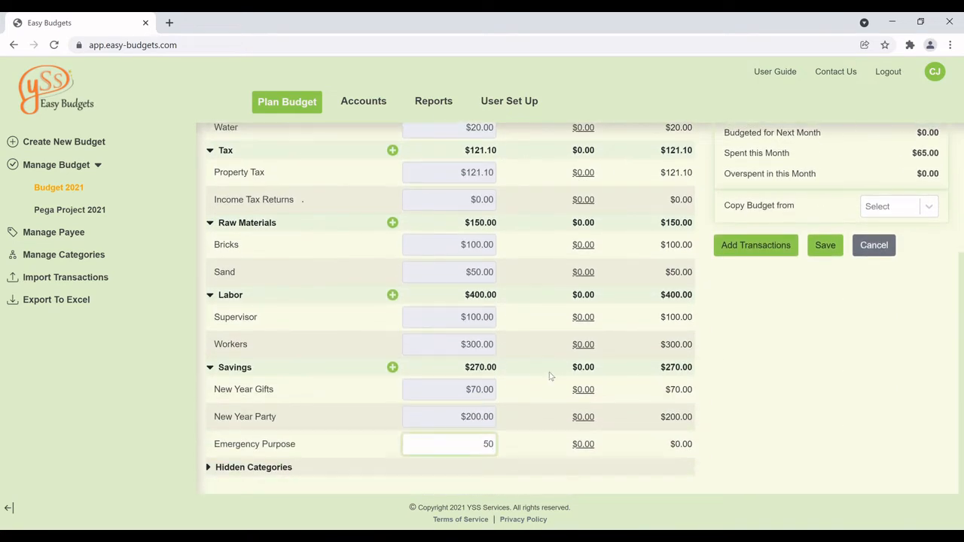
click(824, 248)
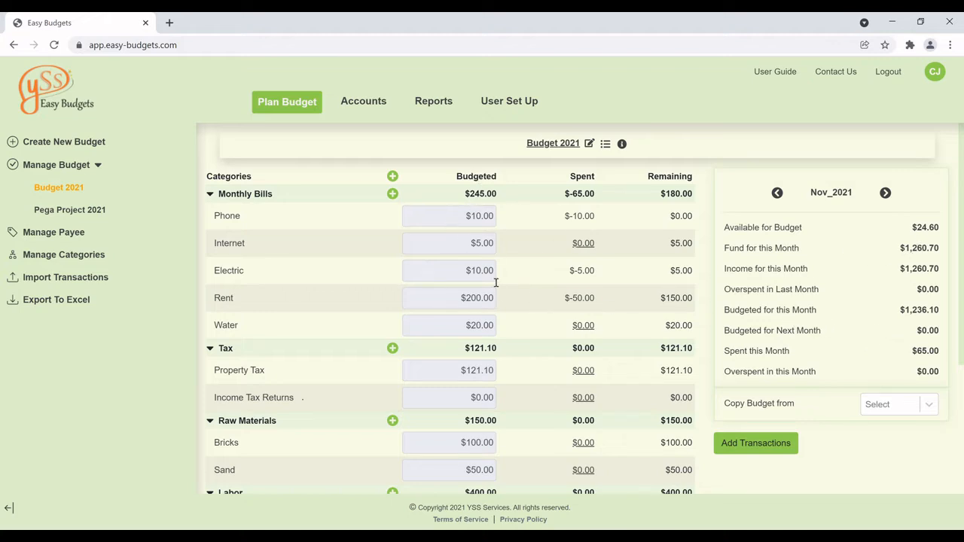
Review the budgeted and available amounts in the November 2021 summary of the saved budget.
scroll(493, 362, down, 2)
scroll(490, 458, up, 2)
drag(900, 316, 948, 312)
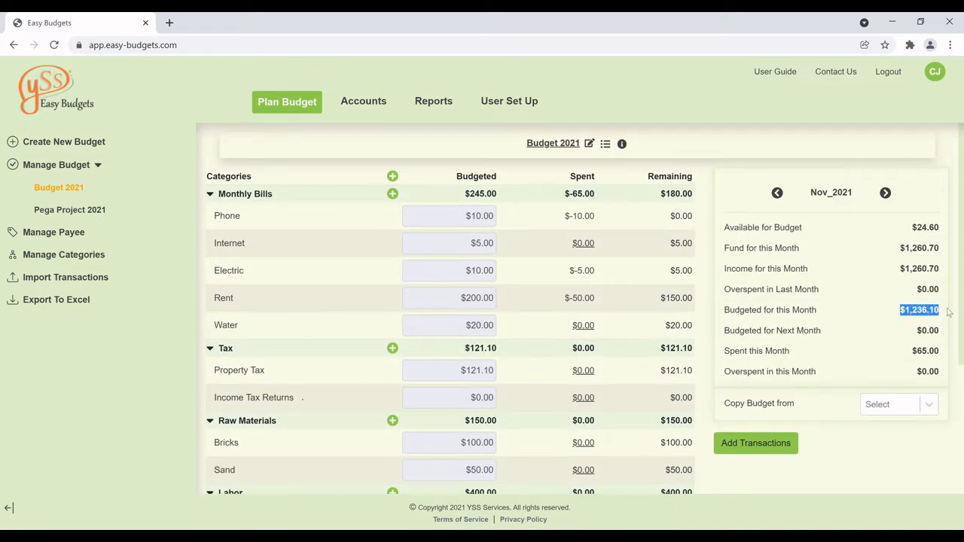
click(856, 310)
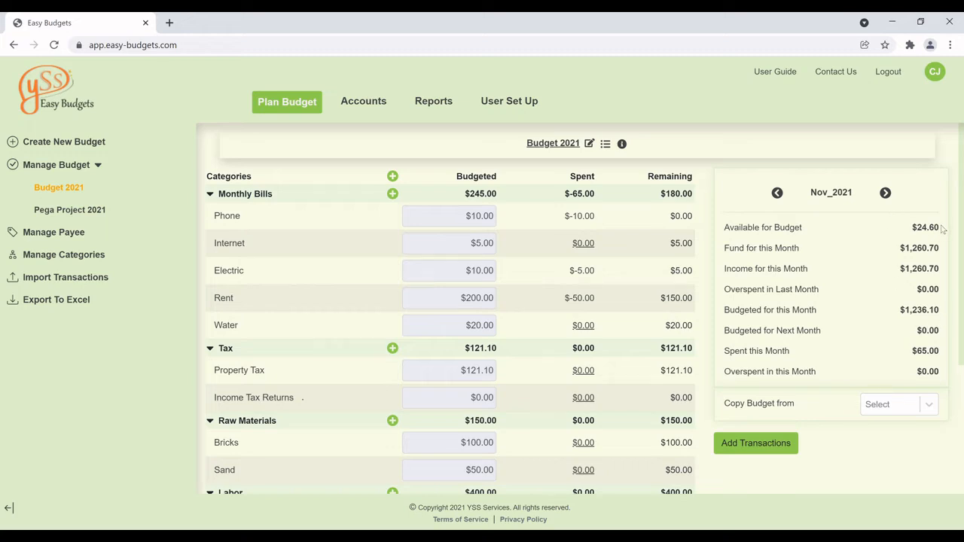
drag(942, 229, 898, 232)
click(884, 243)
Examine the spent amounts of the budget subcategories and the Spent this Month total for November 2021.
scroll(640, 248, down, 1)
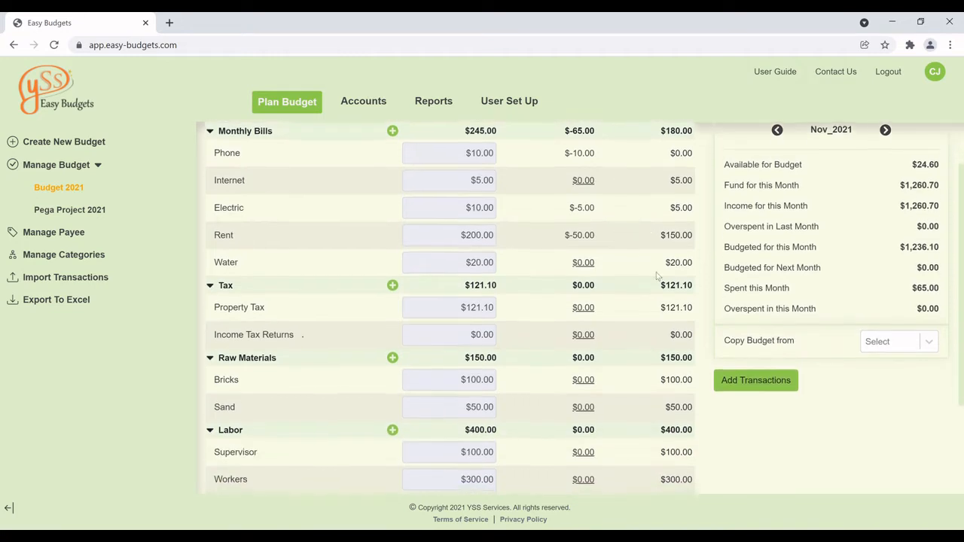
scroll(692, 294, up, 1)
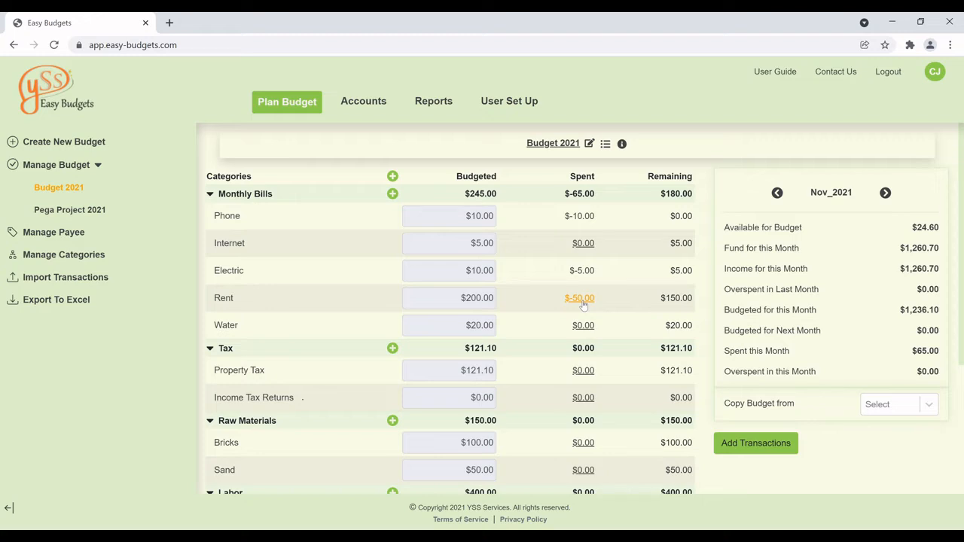
scroll(584, 305, down, 3)
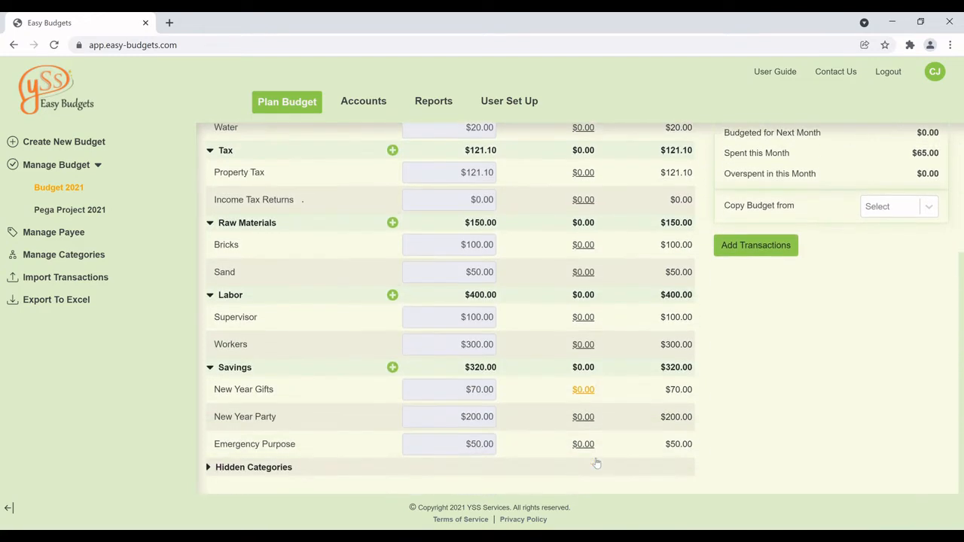
scroll(595, 450, up, 2)
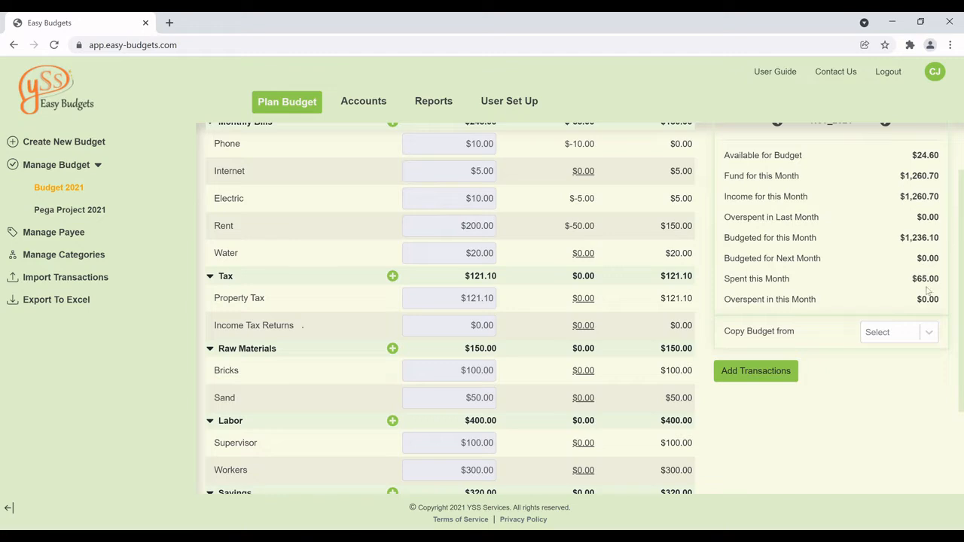
scroll(635, 254, up, 1)
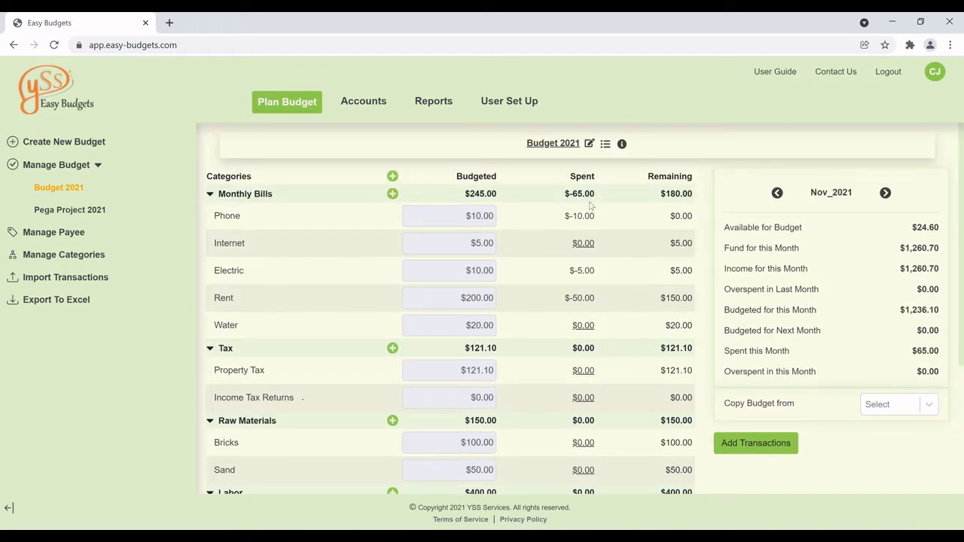
scroll(583, 365, down, 1)
scroll(591, 316, up, 1)
drag(751, 350, 884, 361)
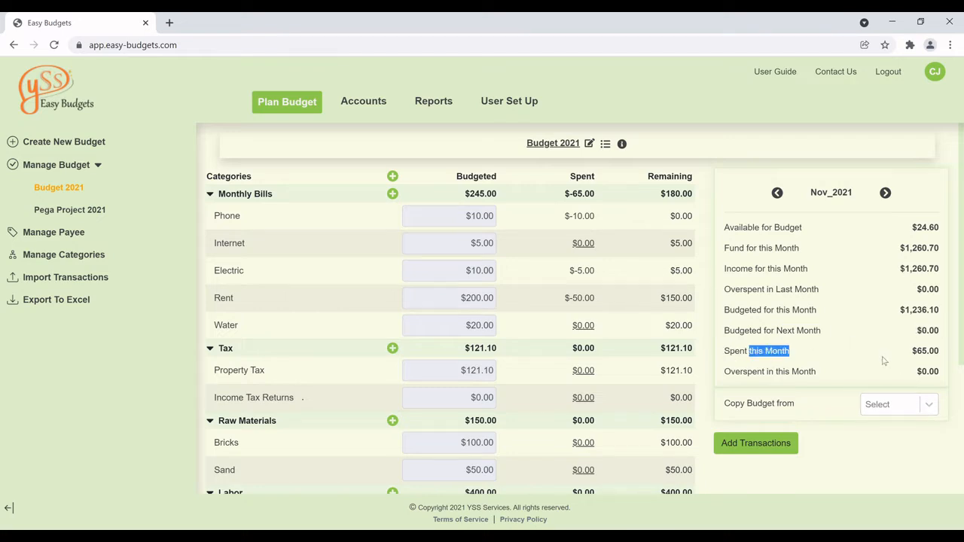
click(544, 250)
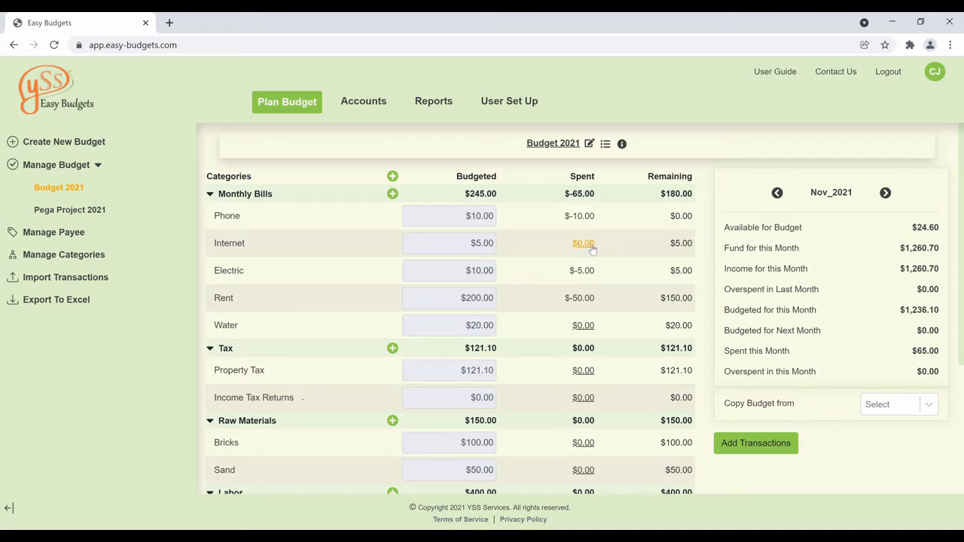
Start a transaction for the Internet subcategory's spending, using the BOFA account and dated 29-Nov-2021.
click(592, 248)
click(523, 273)
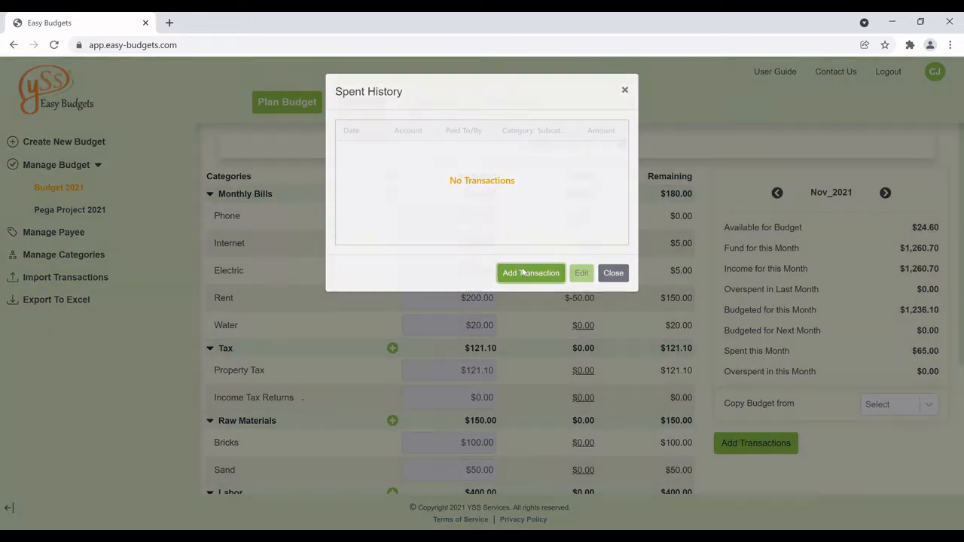
click(620, 176)
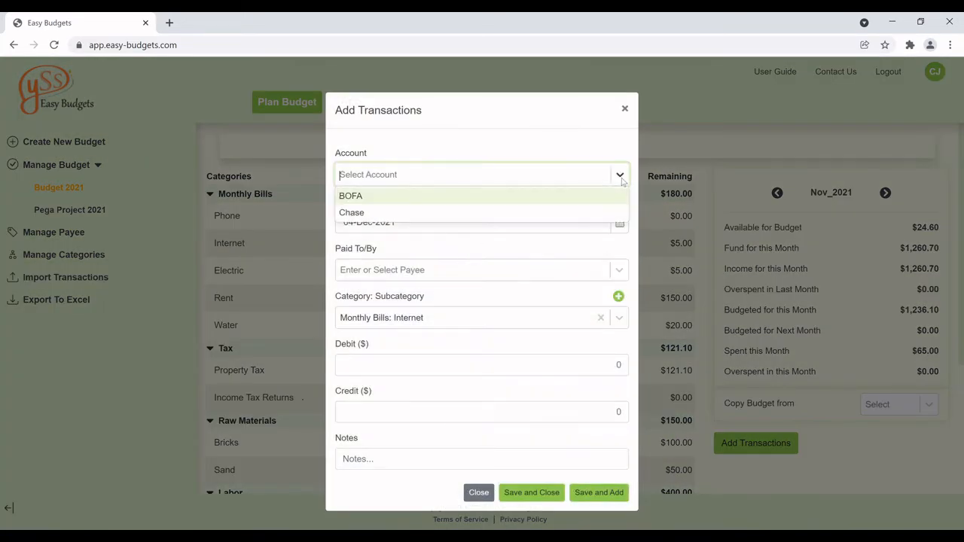
click(481, 197)
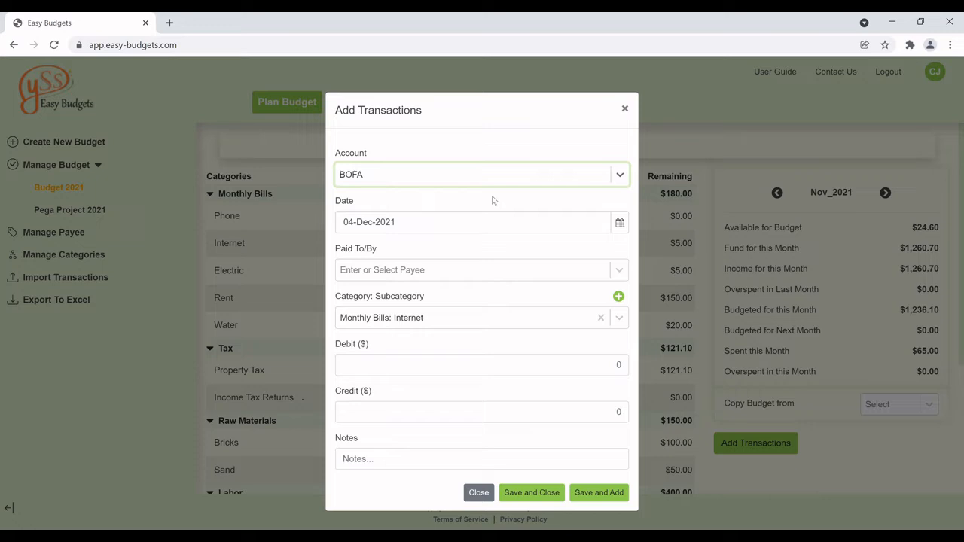
click(618, 223)
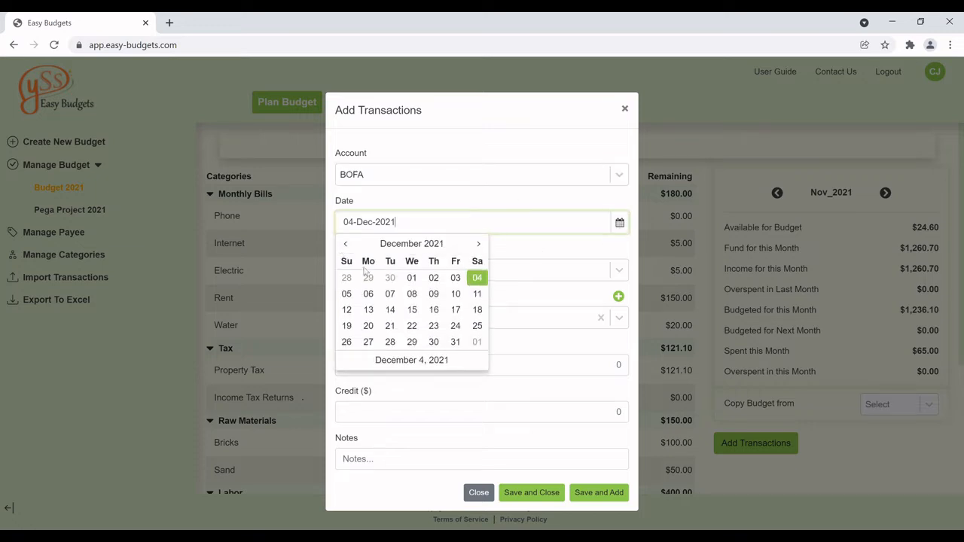
click(368, 277)
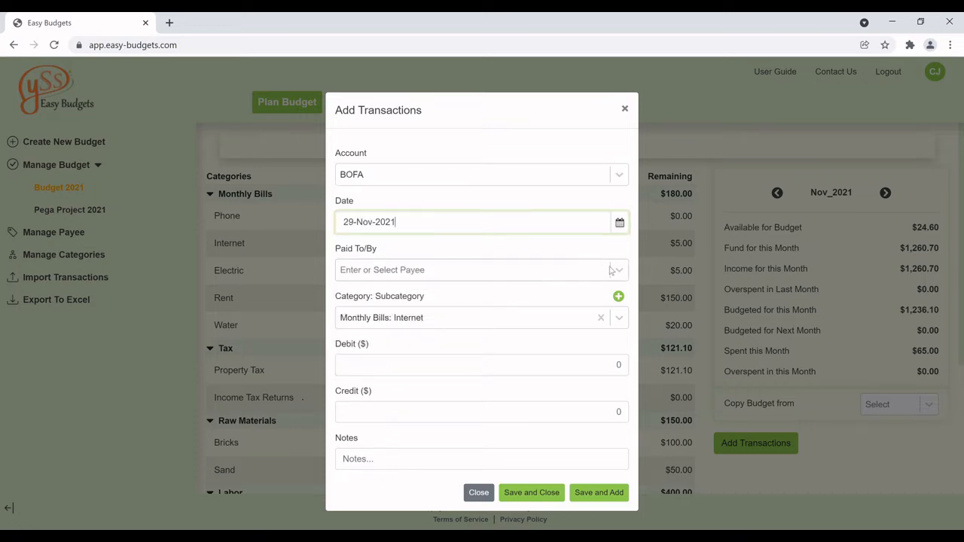
Create Verizon as the payee of the Internet transaction.
click(489, 271)
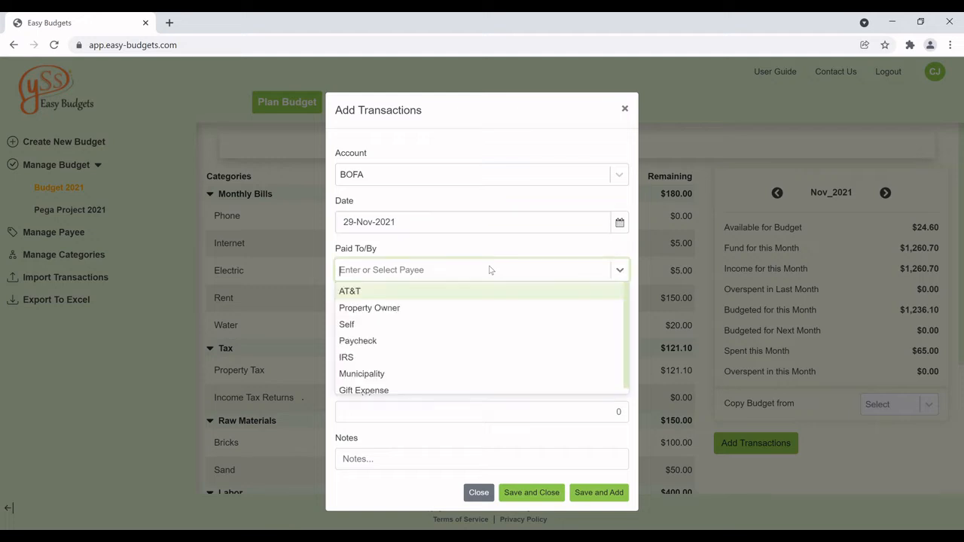
text(Veri)
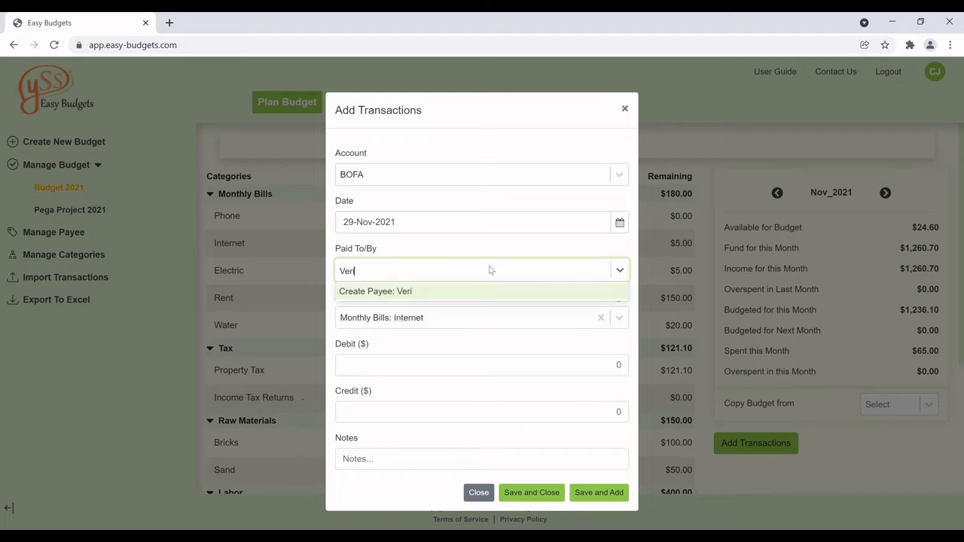
text(zon)
click(489, 298)
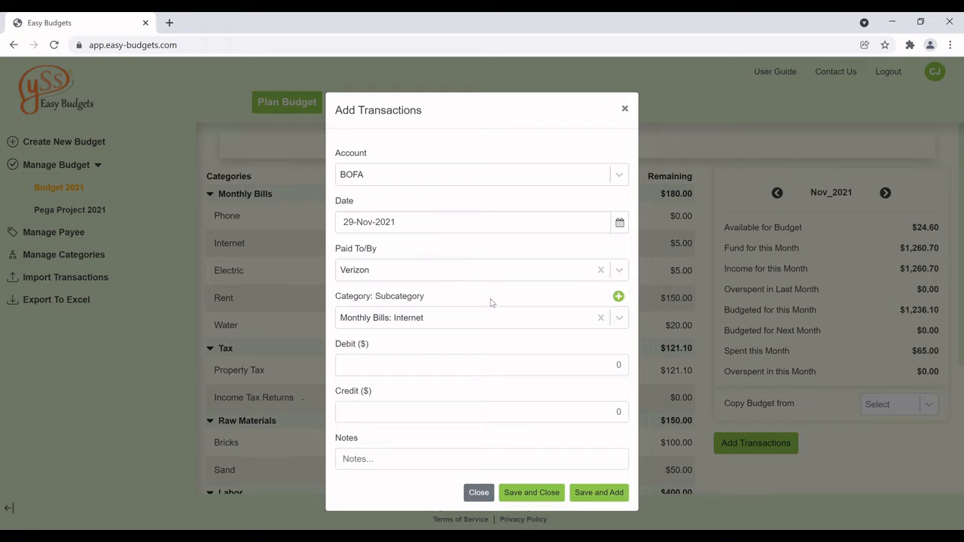
Enter a $5 debit for the Internet transaction and save it, continuing with another transaction.
click(488, 375)
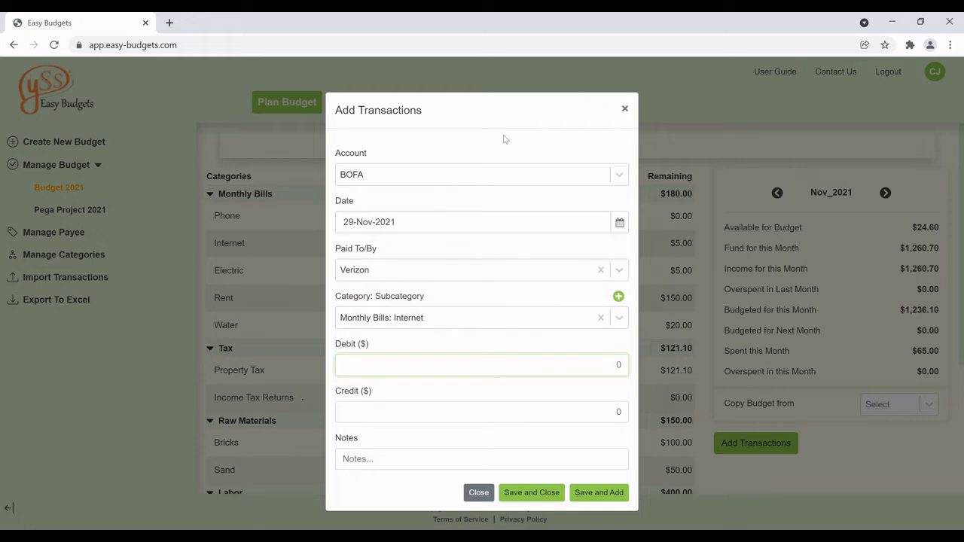
drag(505, 114, 860, 161)
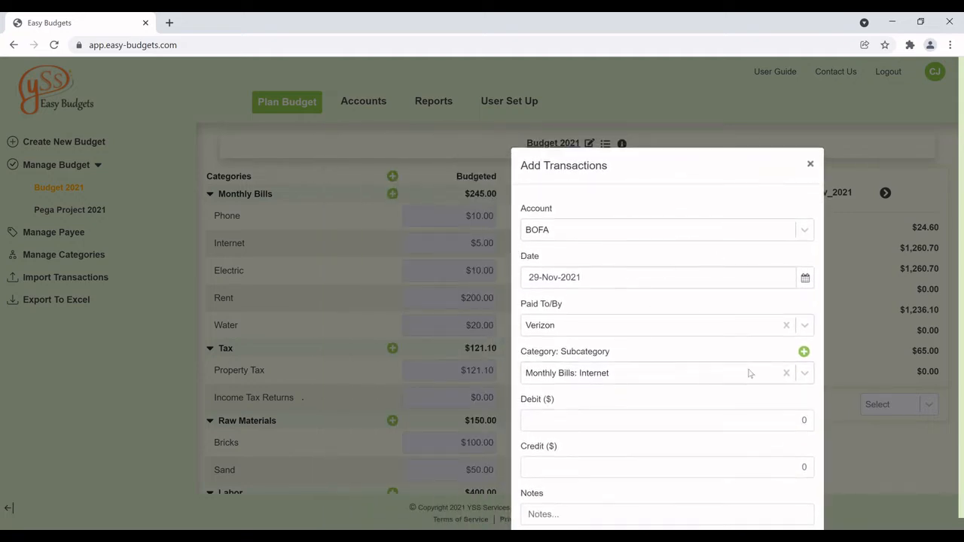
click(797, 427)
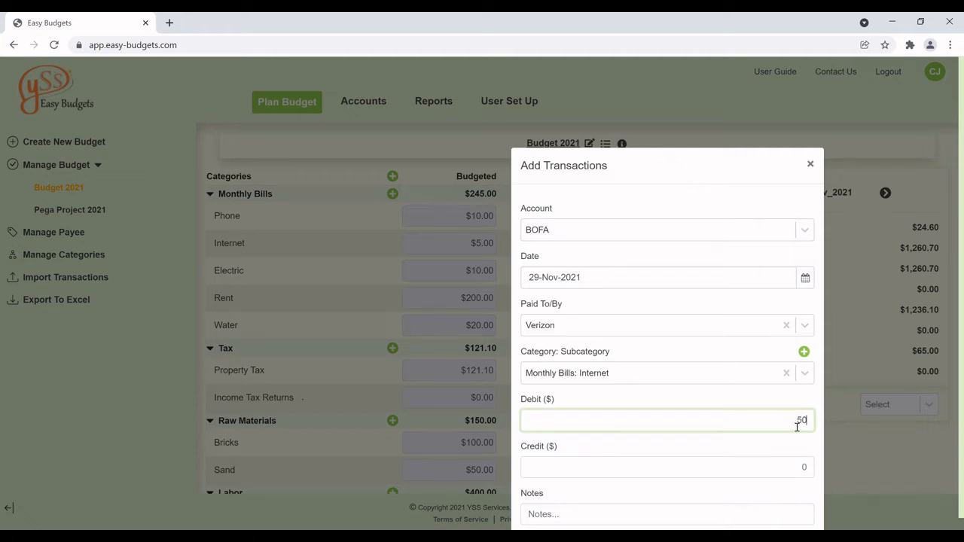
scroll(797, 427, down, 1)
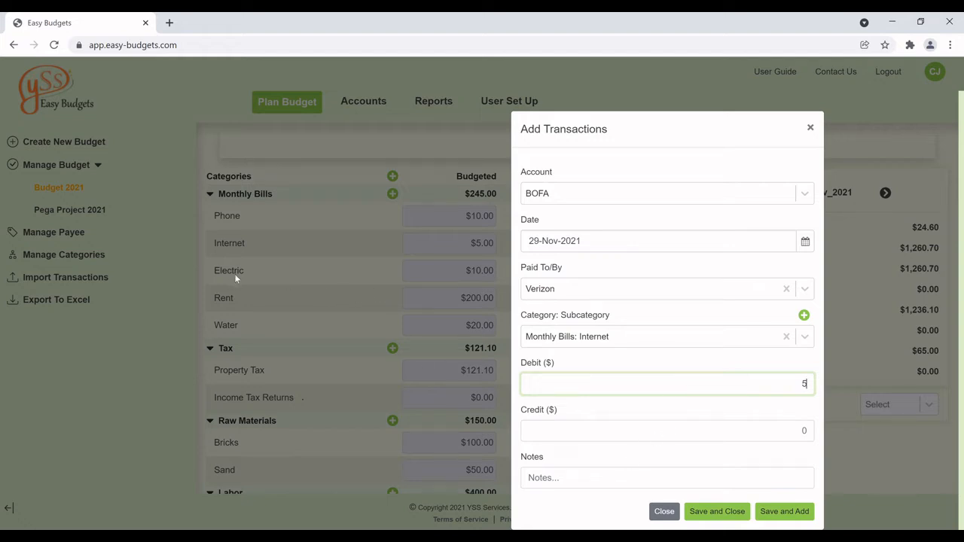
click(786, 512)
Set the new transaction's account to BOFA and date to 24-Nov-2021, and create PSEG as its payee.
click(804, 195)
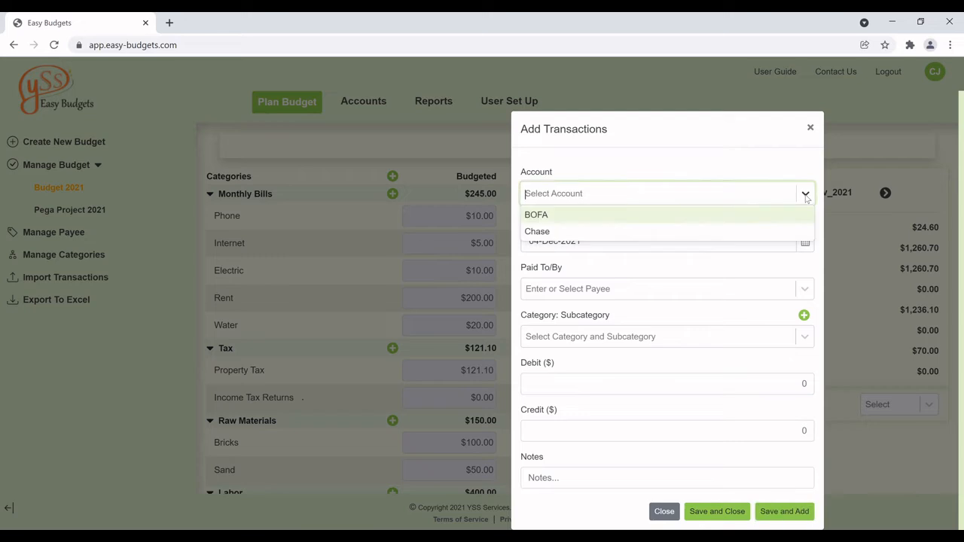
click(562, 216)
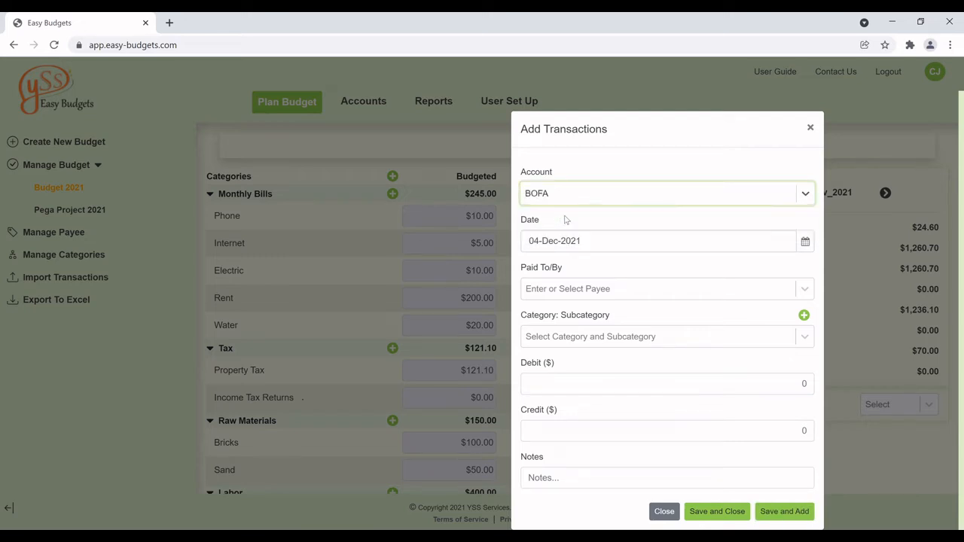
click(812, 245)
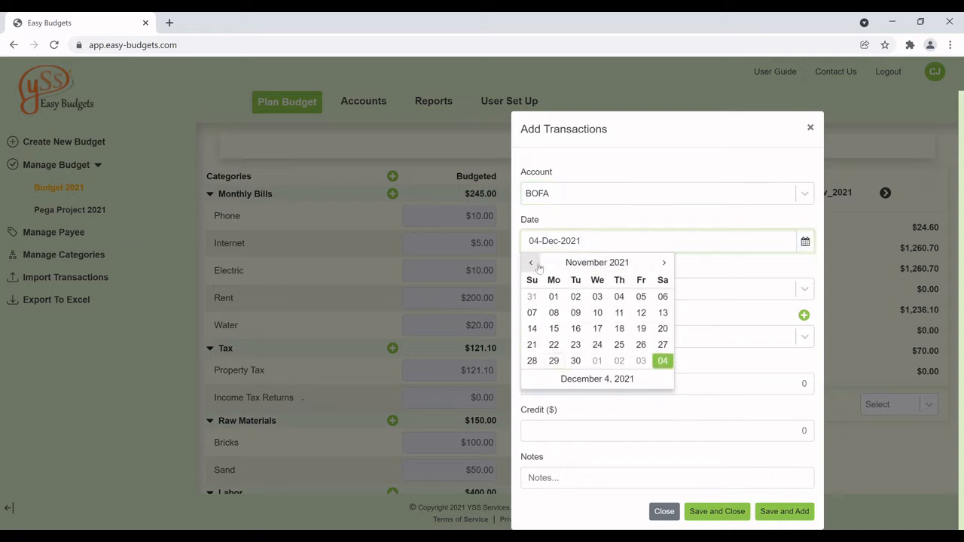
click(597, 344)
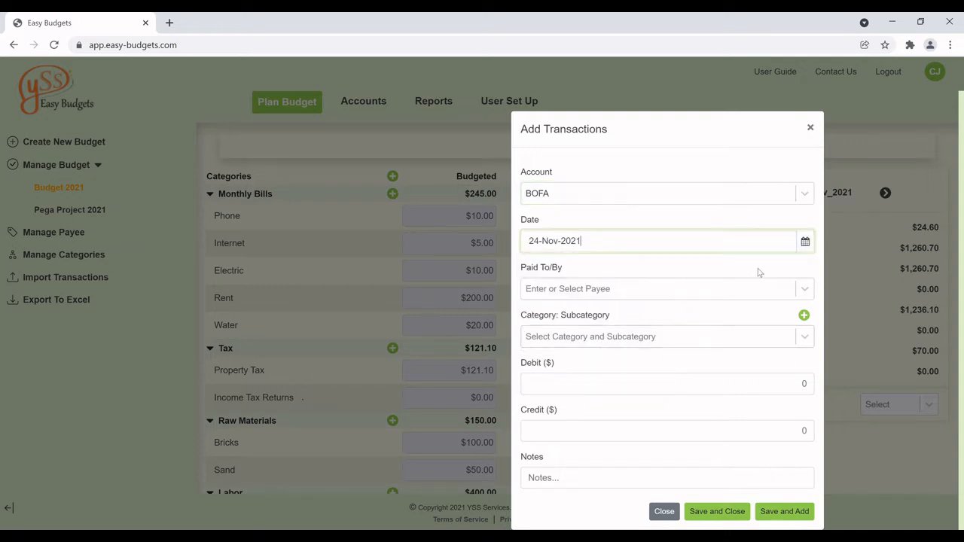
click(811, 293)
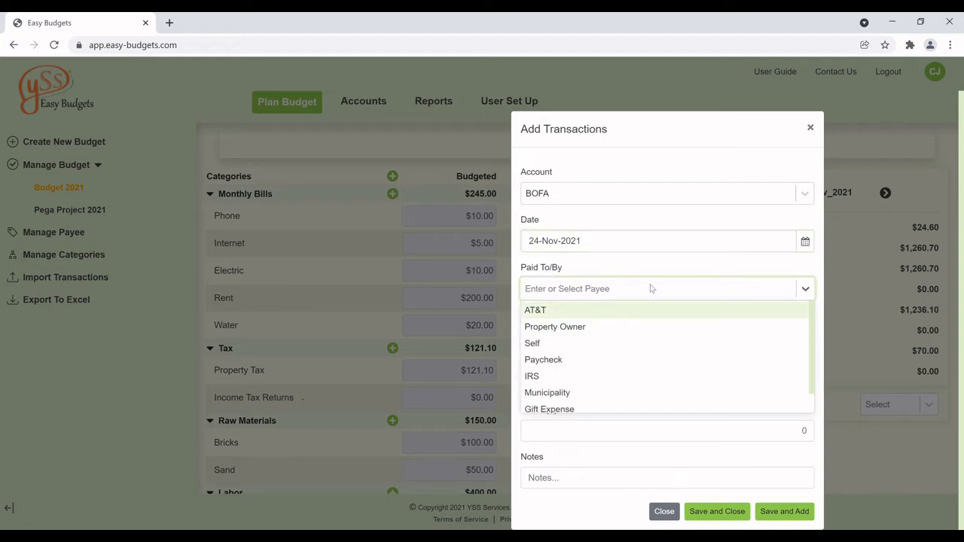
text(PSEG)
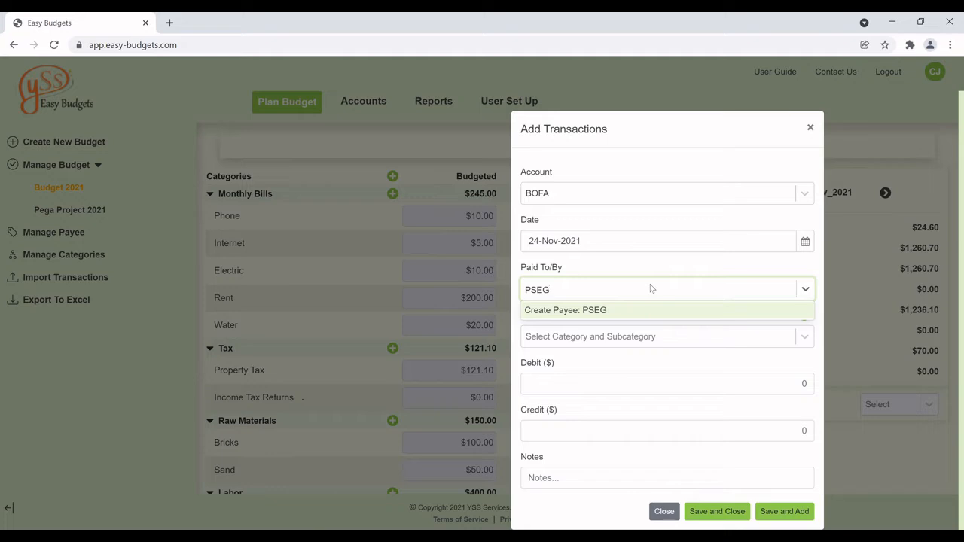
click(622, 309)
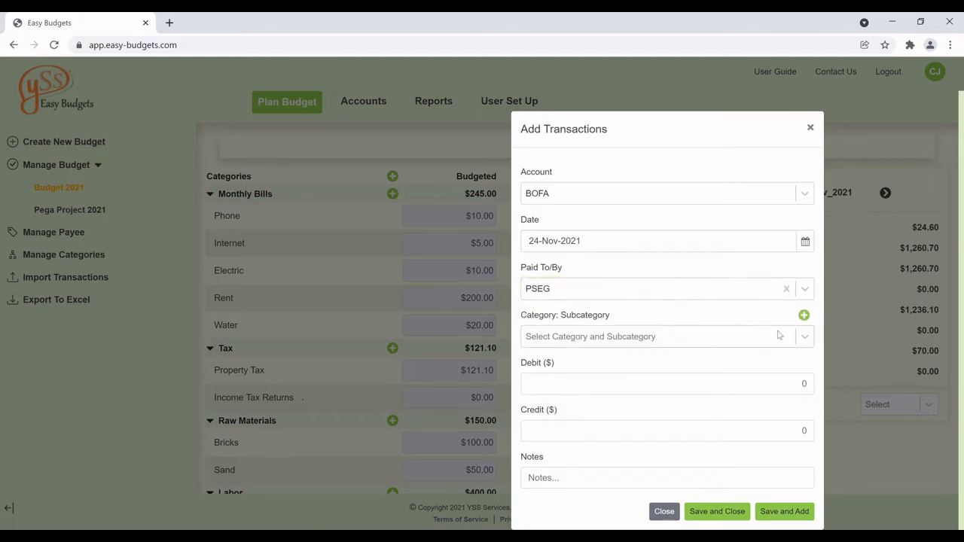
Assign the PSEG transaction to Monthly Bills: Electric with a $15 debit and save it, continuing with another transaction.
click(802, 338)
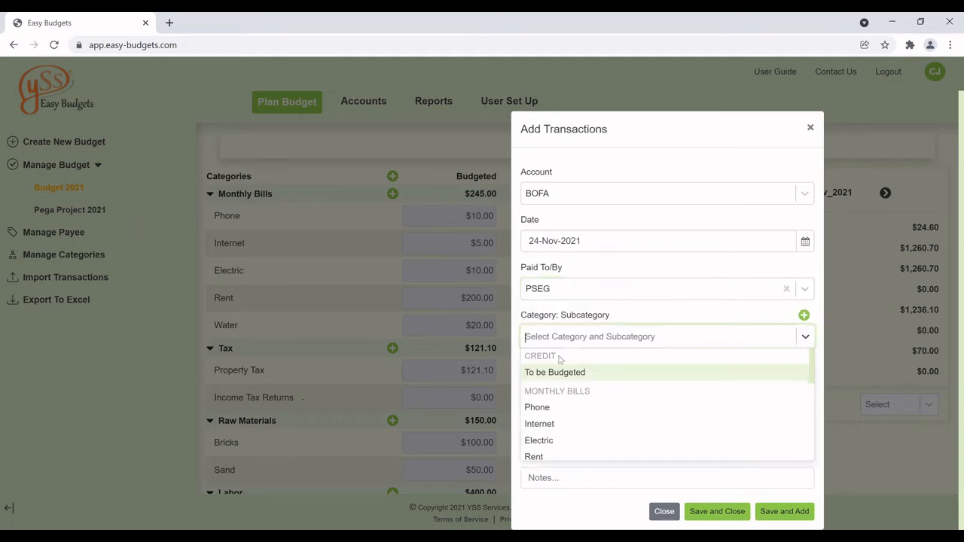
scroll(559, 360, down, 2)
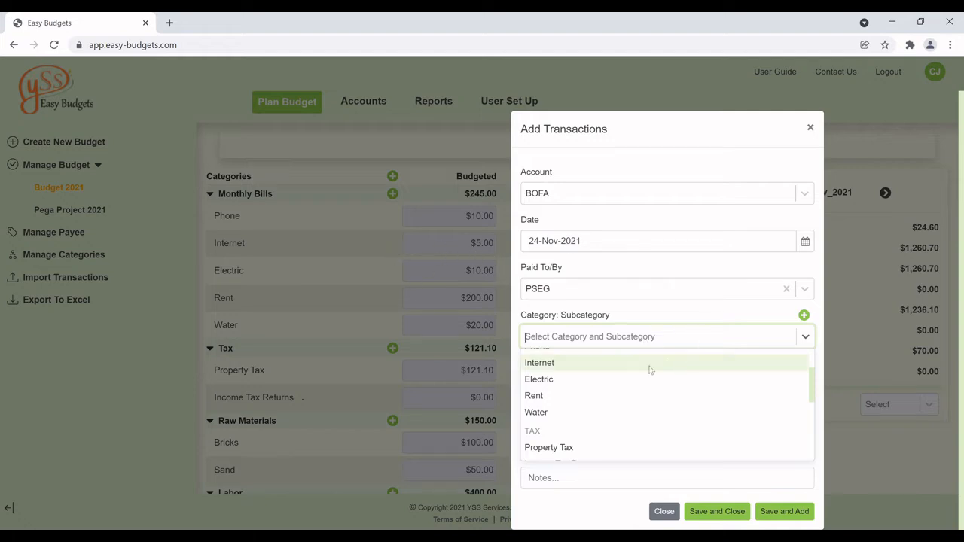
click(594, 383)
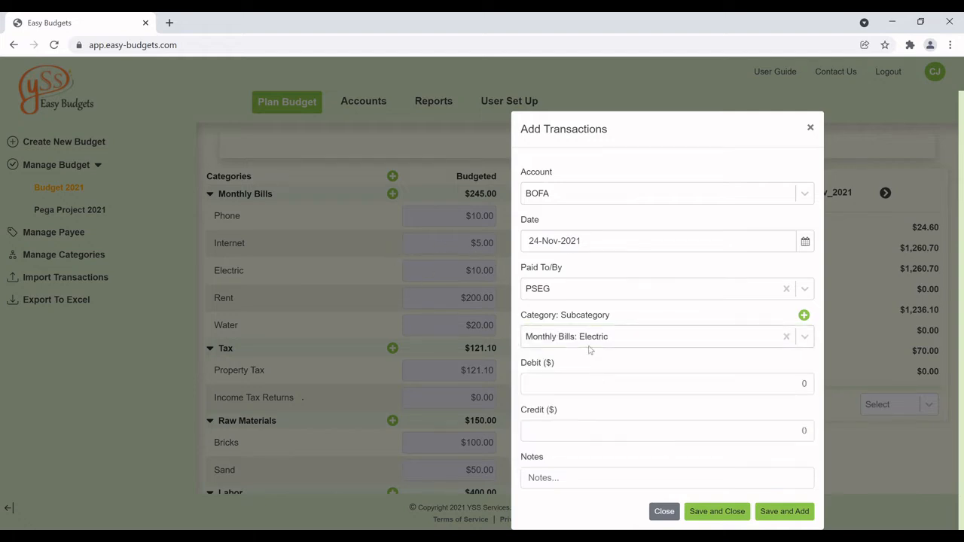
click(804, 386)
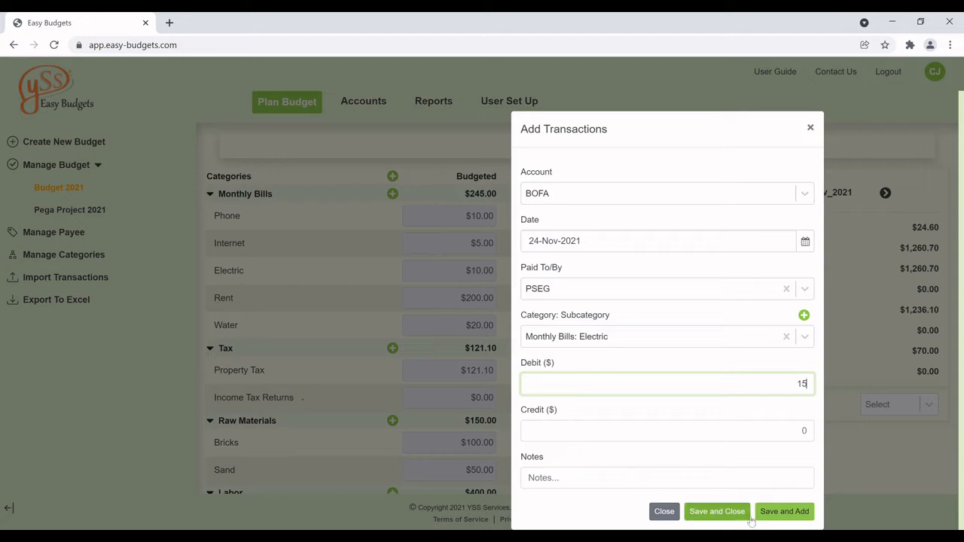
click(790, 512)
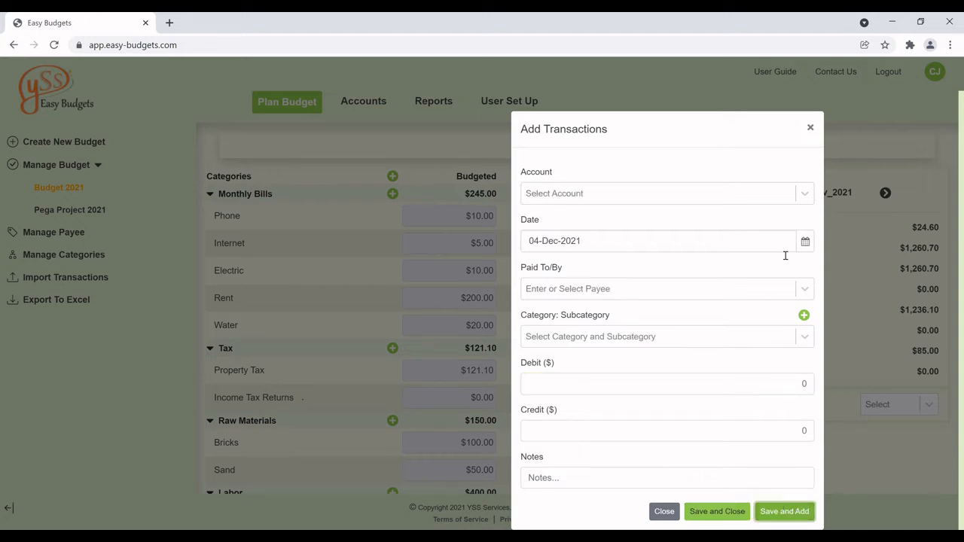
Set the new transaction's account to Chase and its date to 16-Nov-2021.
click(805, 193)
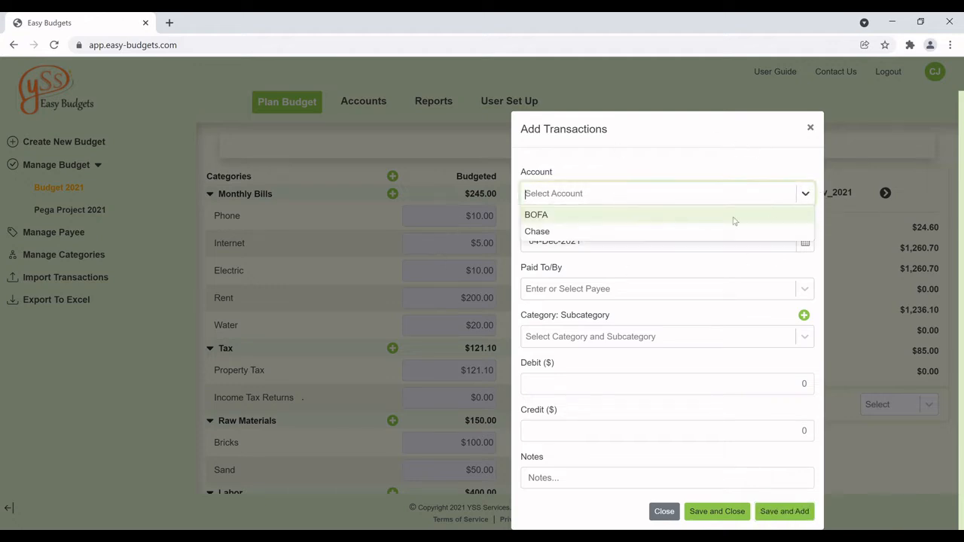
click(597, 232)
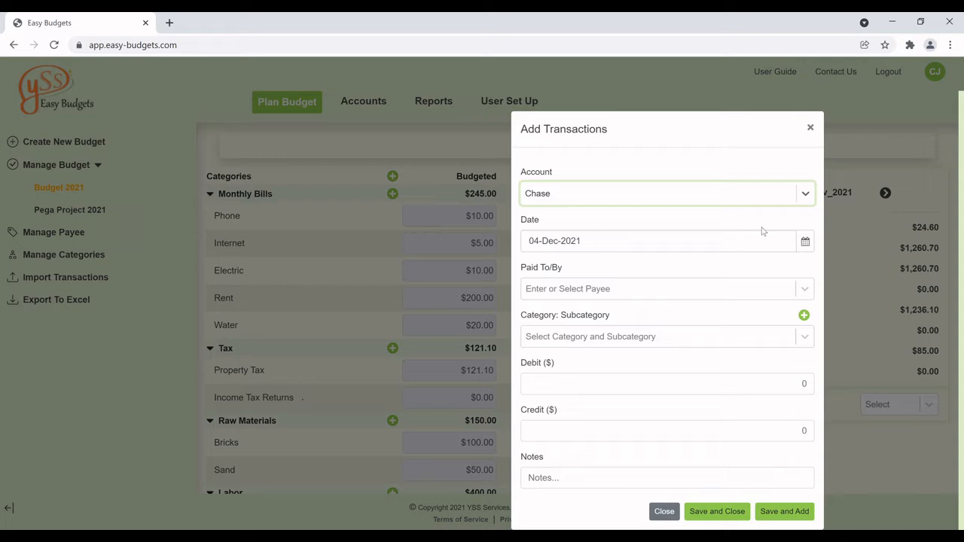
click(804, 241)
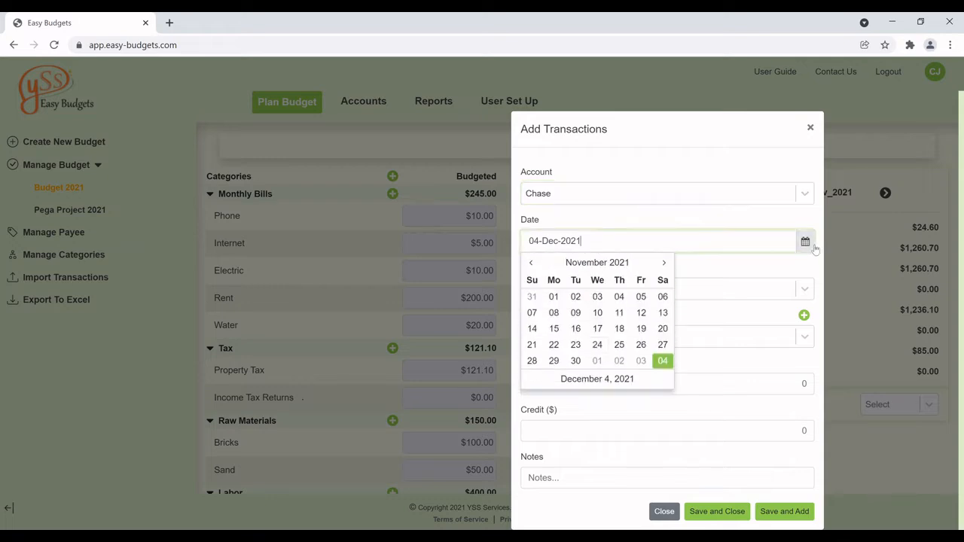
click(583, 334)
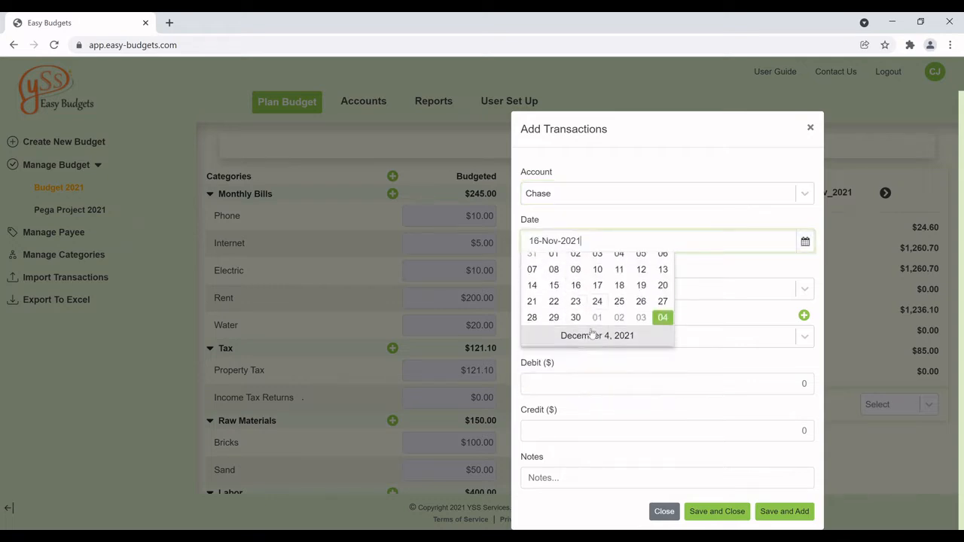
Create Township Municipality as the payee of the Chase transaction.
click(803, 290)
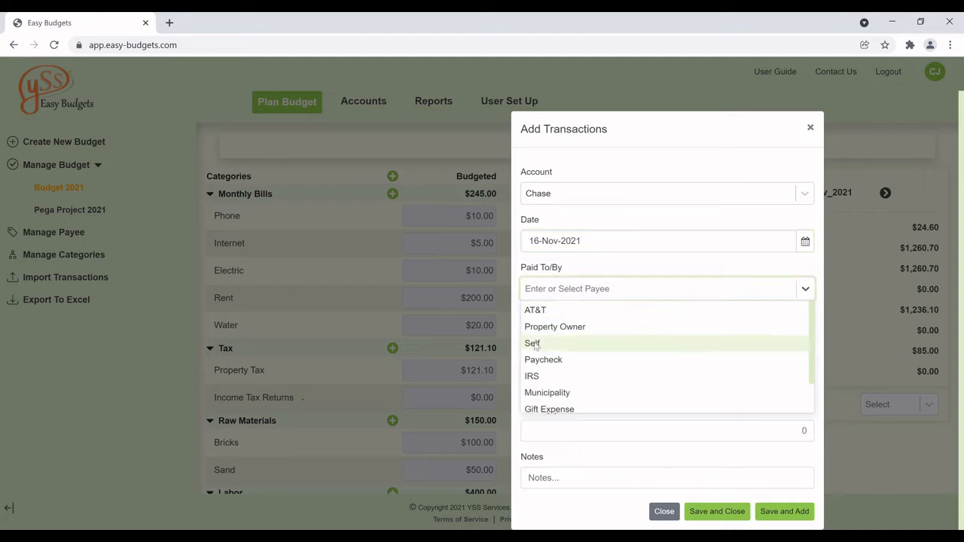
scroll(559, 343, down, 1)
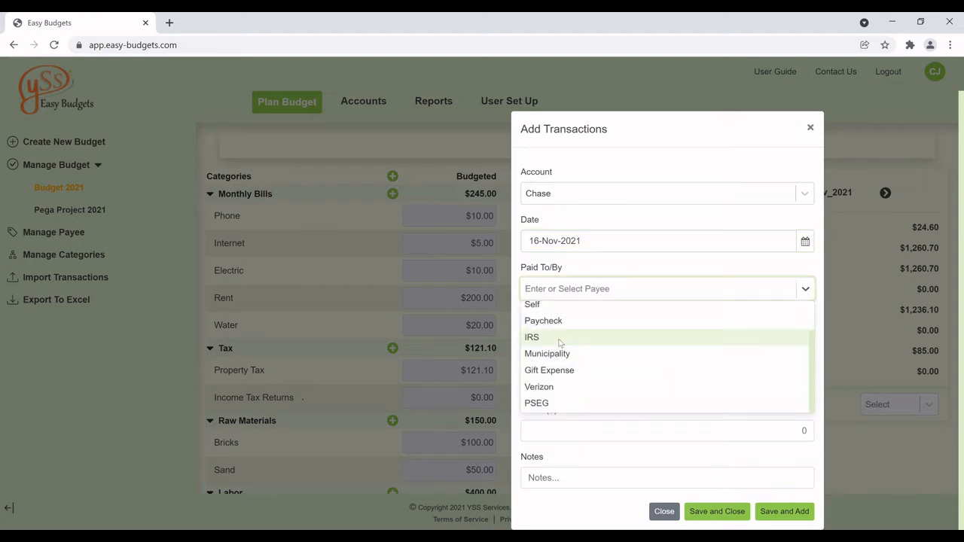
click(568, 286)
text(Tpow)
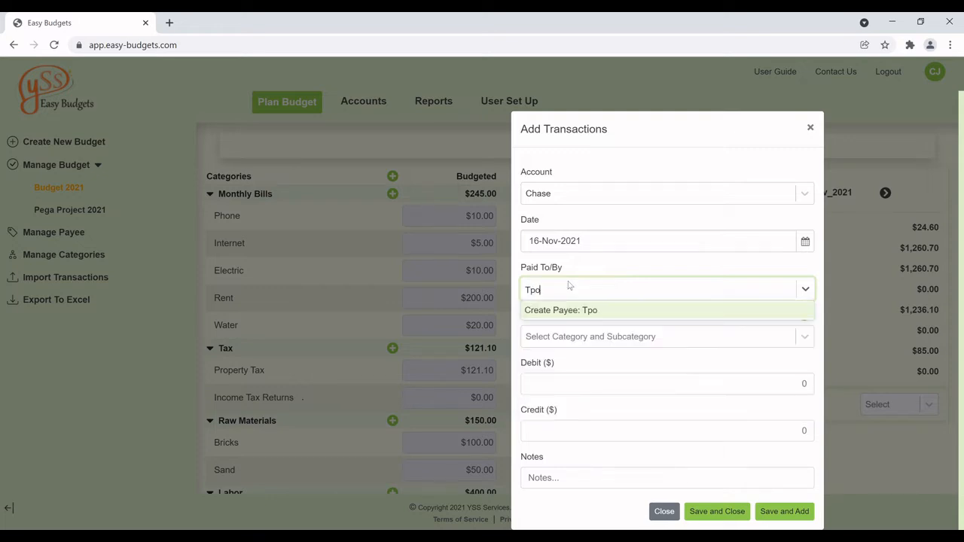
key(BackSpace)
key(BackSpace)
key(BackSpace)
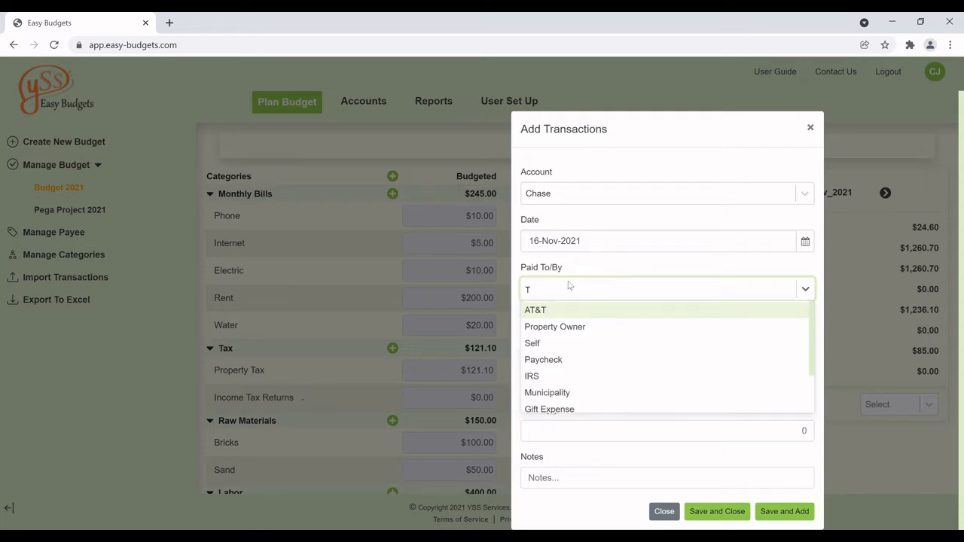
text(ownshi)
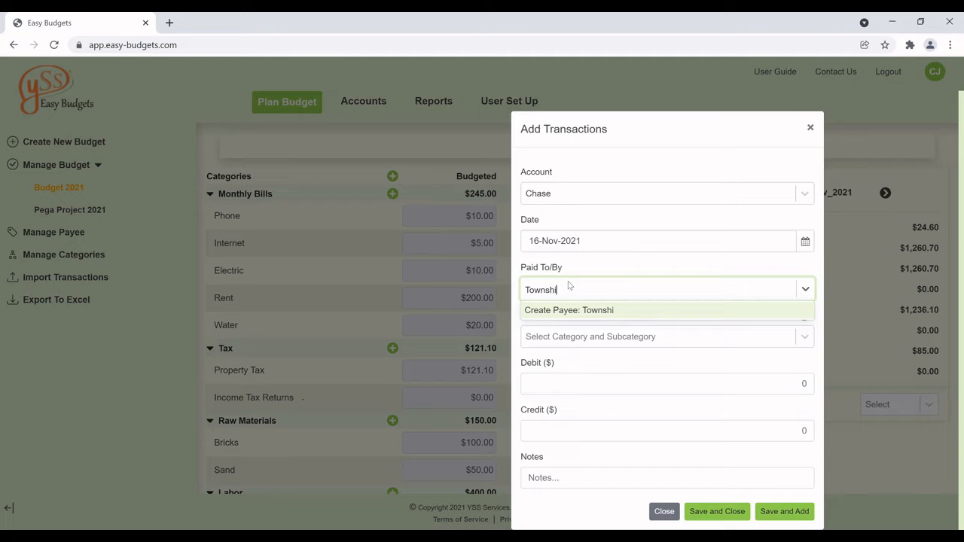
text(p Municipality)
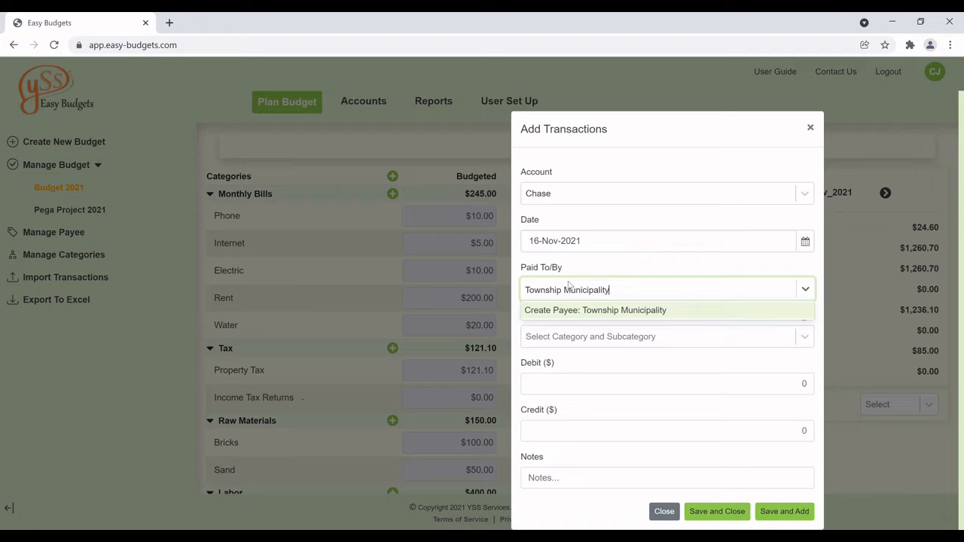
key(BackSpace)
key(BackSpace)
key(BackSpace)
key(BackSpace)
key(BackSpace)
text(cipality)
click(616, 310)
Assign the Township Municipality transaction to Monthly Bills: Water with a $19.50 credit, save it, and close the transaction entry and spent history.
click(804, 341)
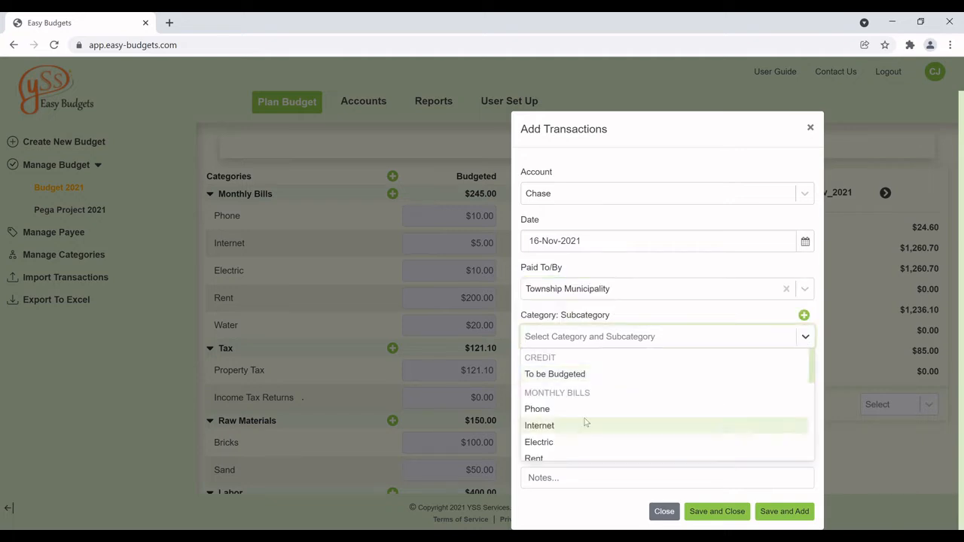
scroll(570, 431, down, 2)
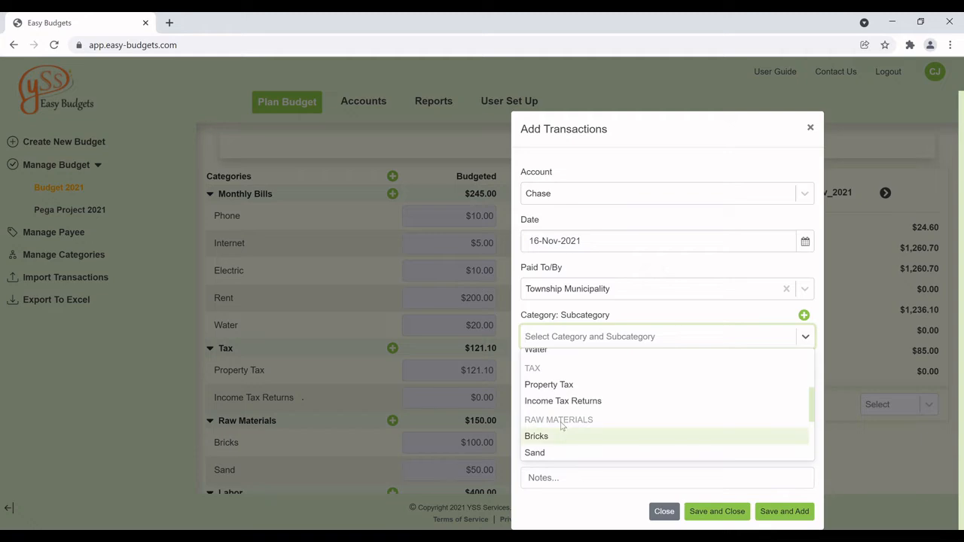
click(559, 351)
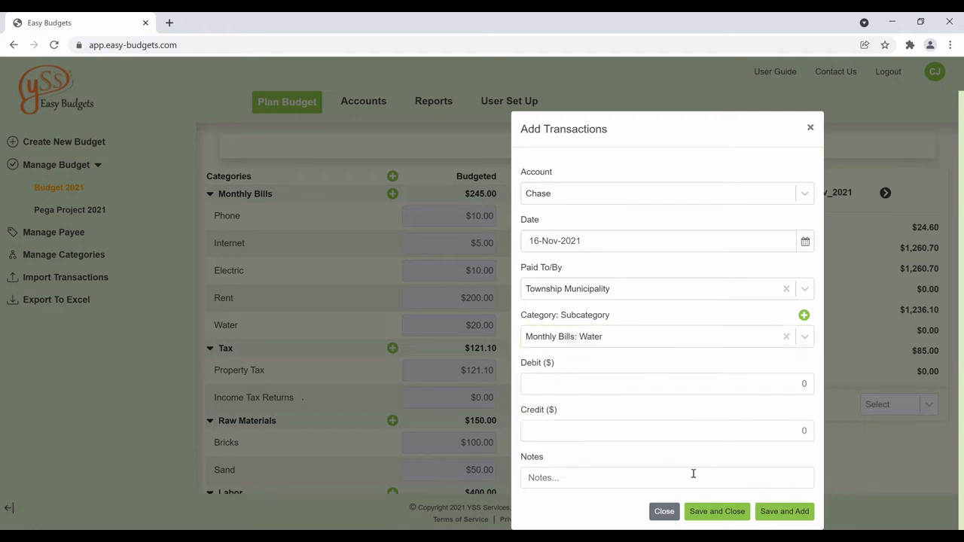
click(802, 432)
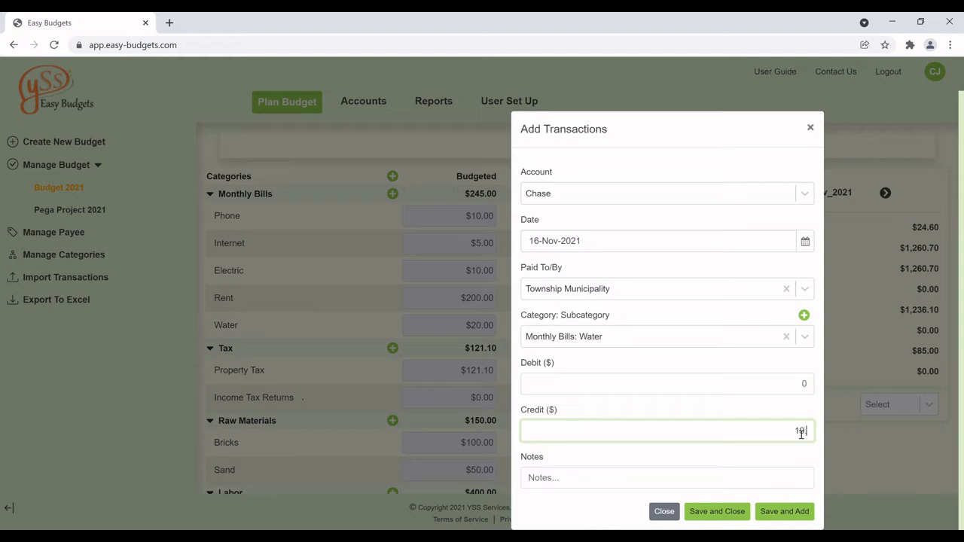
text(19.6)
text(0)
click(787, 512)
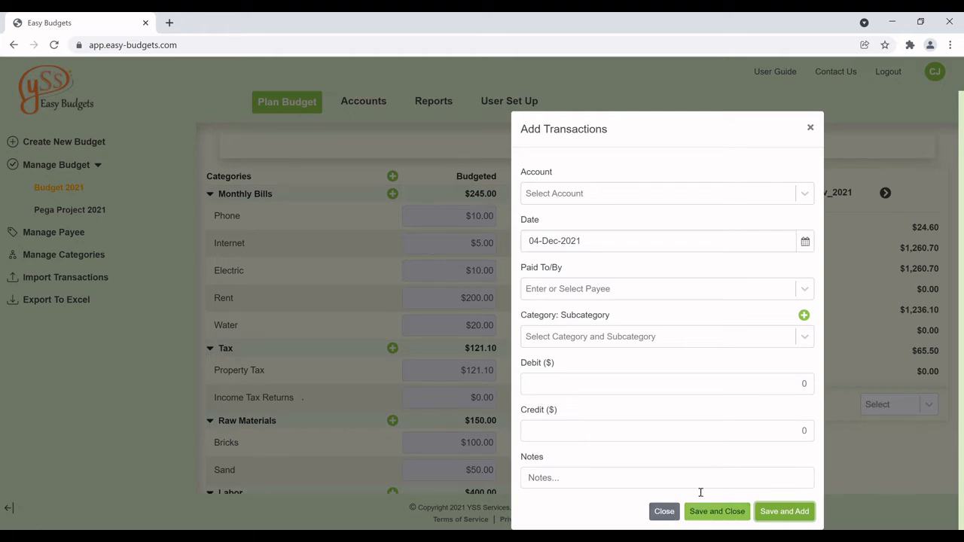
click(664, 511)
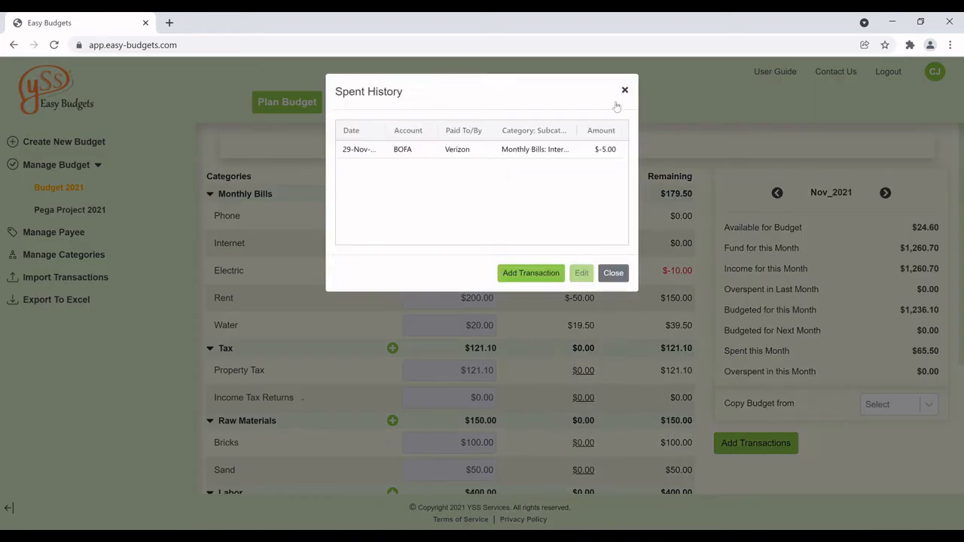
click(624, 91)
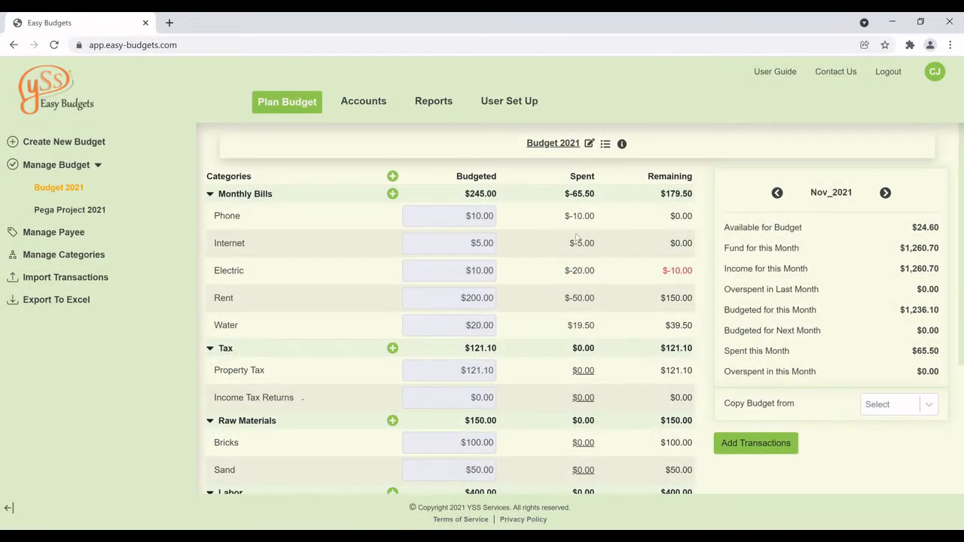
Start a new transaction from the Property Tax spent history, with Chase as the account and 28-Nov-2021 as the date.
scroll(577, 361, down, 1)
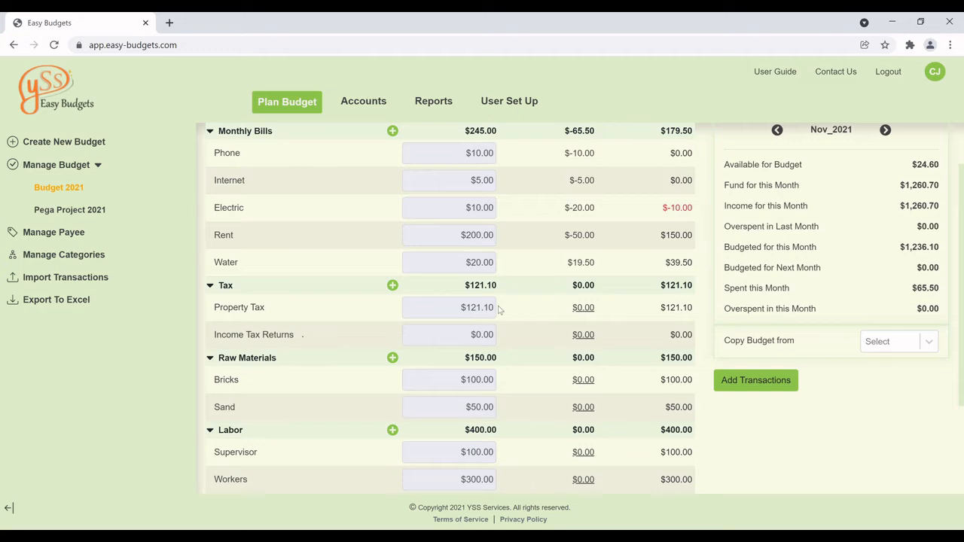
scroll(499, 309, down, 1)
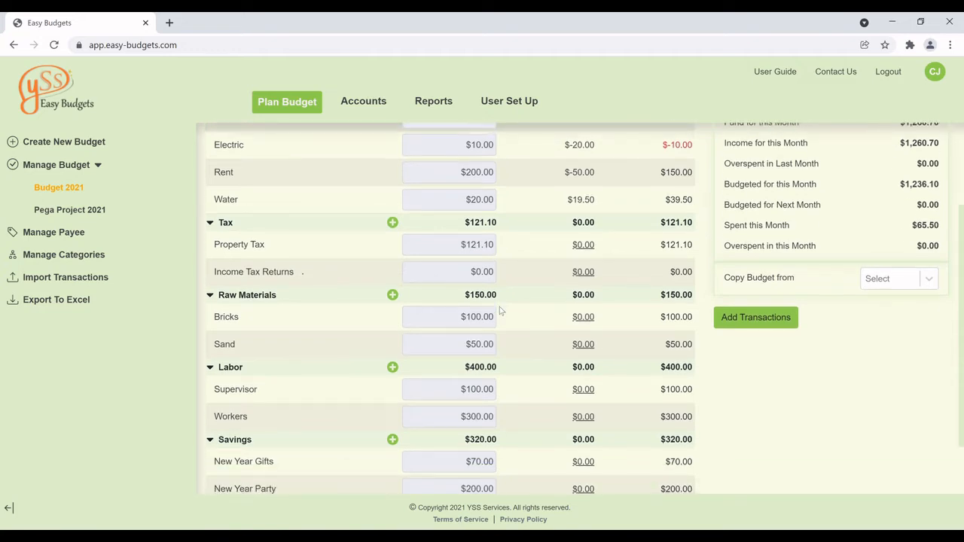
scroll(499, 309, up, 1)
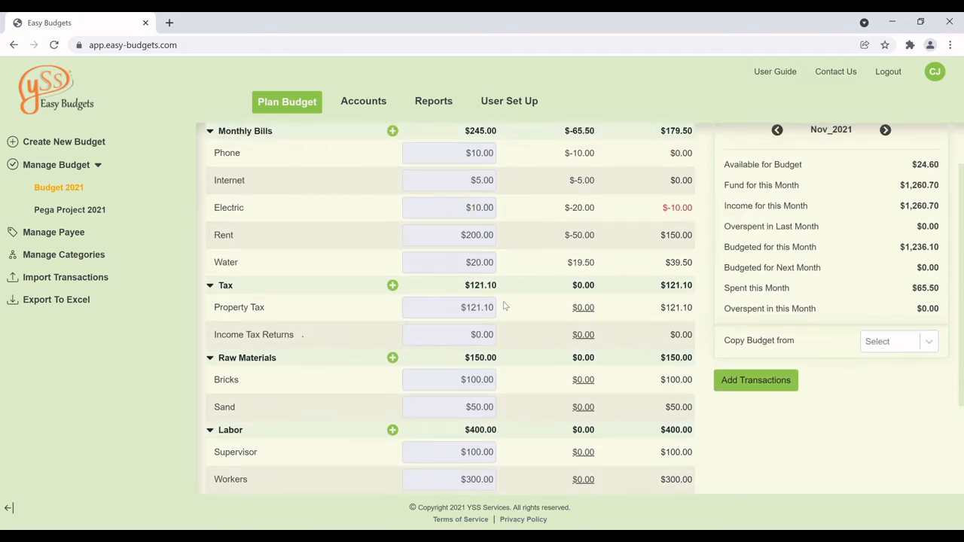
click(582, 309)
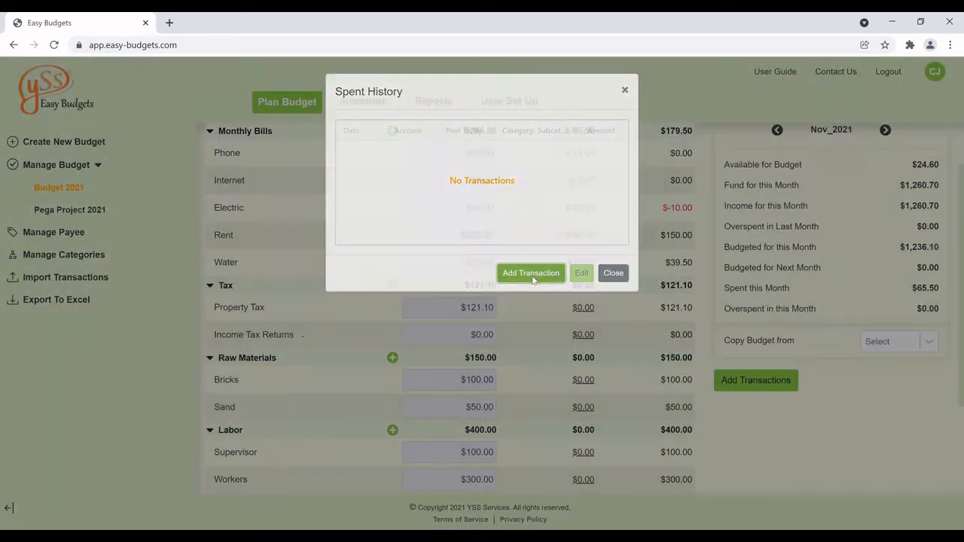
click(532, 275)
click(619, 175)
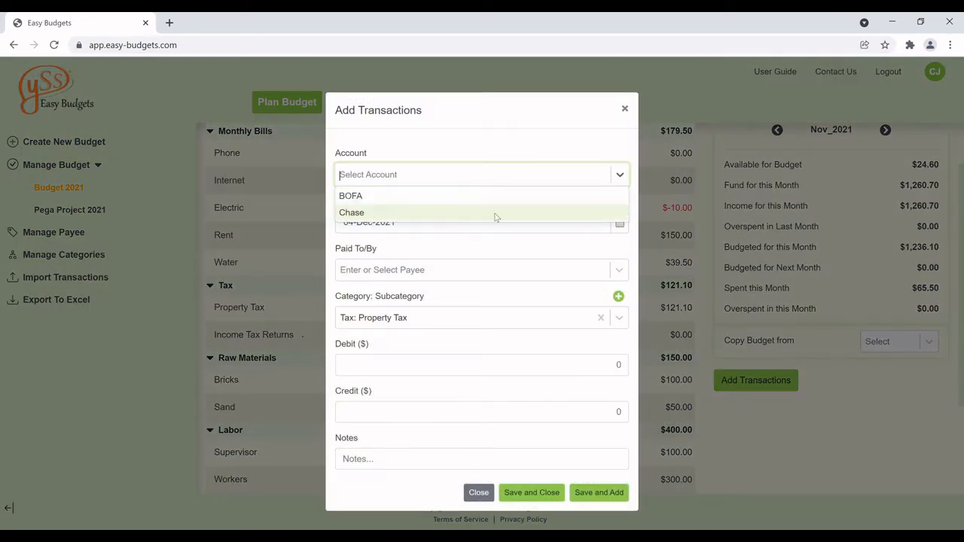
click(437, 215)
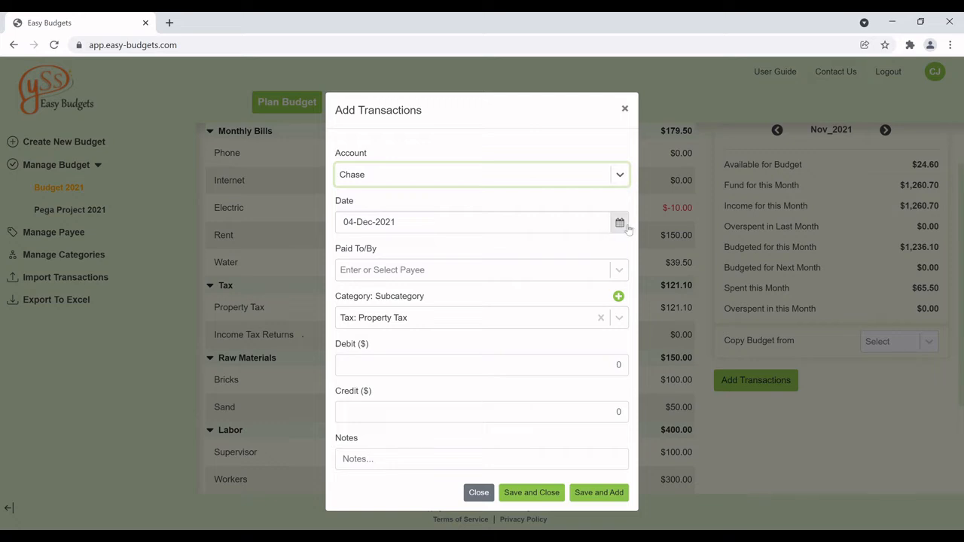
click(619, 224)
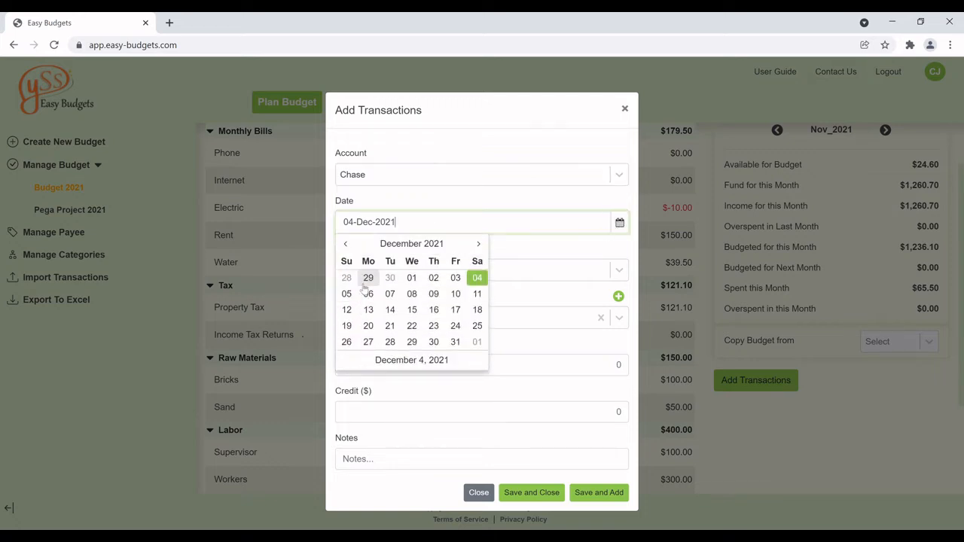
click(346, 278)
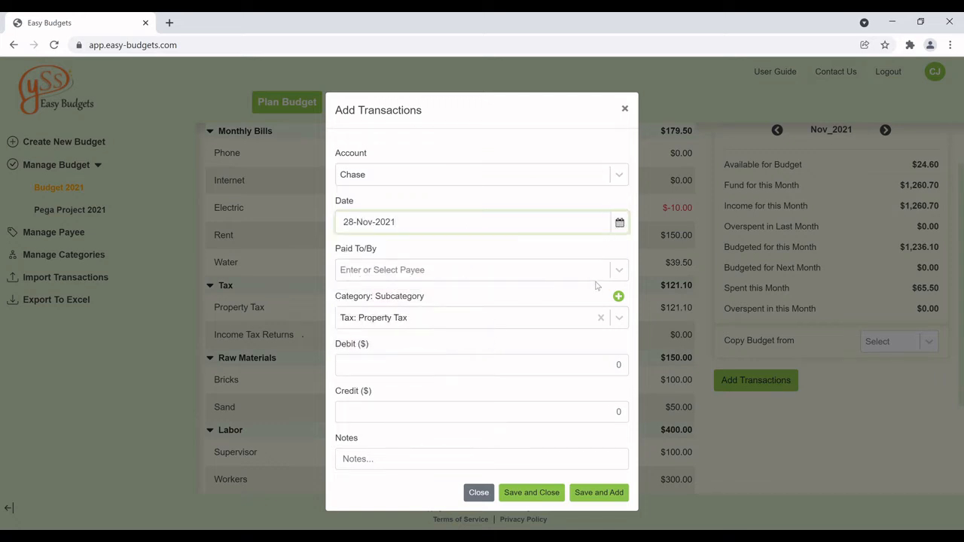
Choose the existing payee Township Municipality for the Property Tax transaction.
click(617, 273)
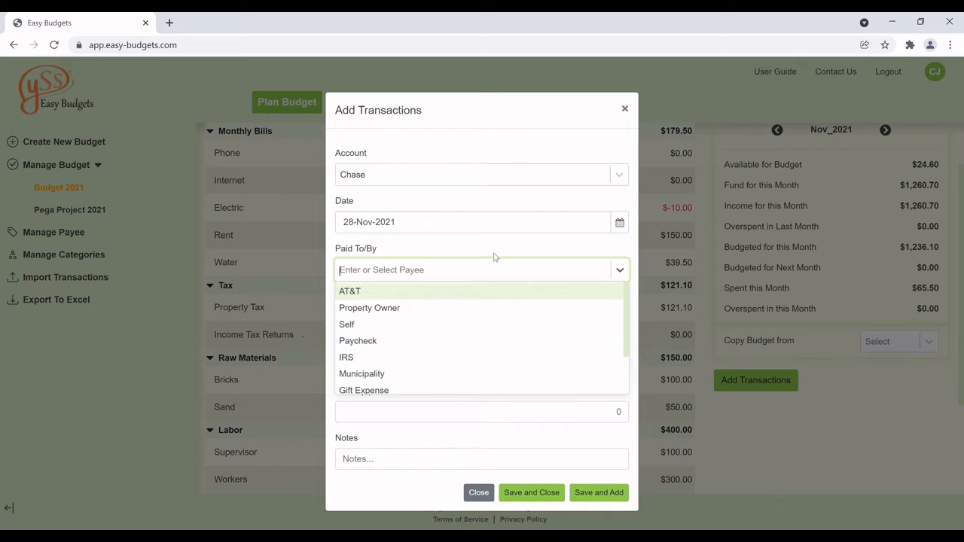
text(Tow)
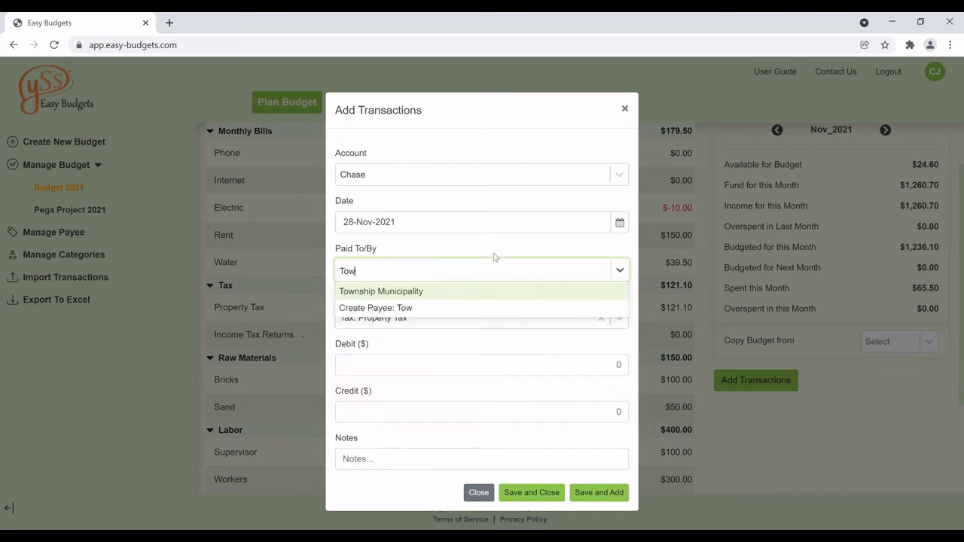
click(440, 292)
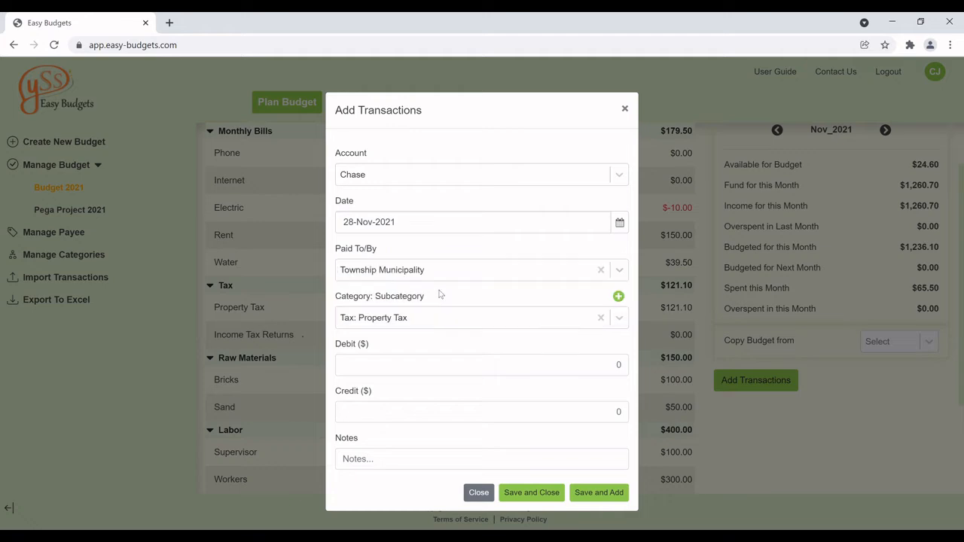
Enter a $601.15 debit and the note Overpayment for the Property Tax transaction, save it, and close the spent history.
click(622, 375)
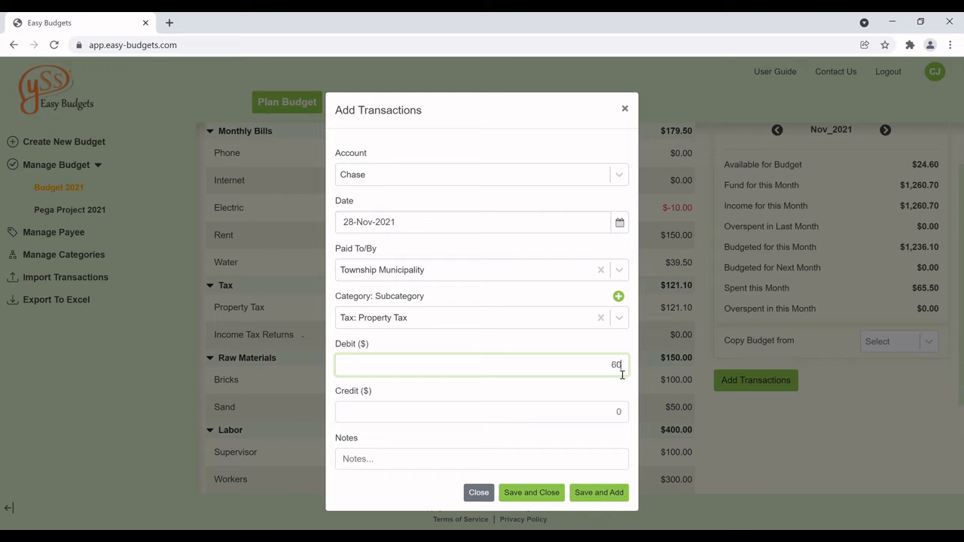
text(601.15)
click(414, 457)
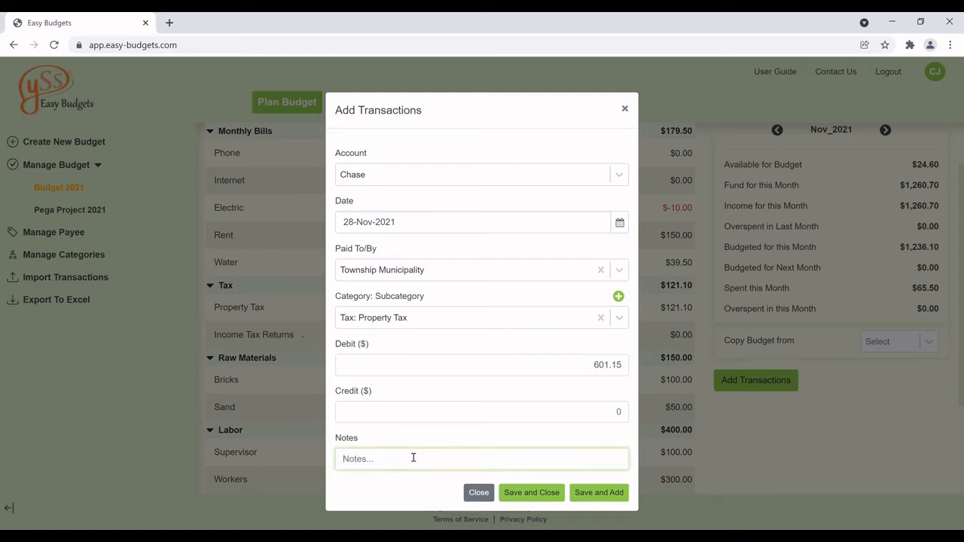
text(Overpayment)
click(531, 494)
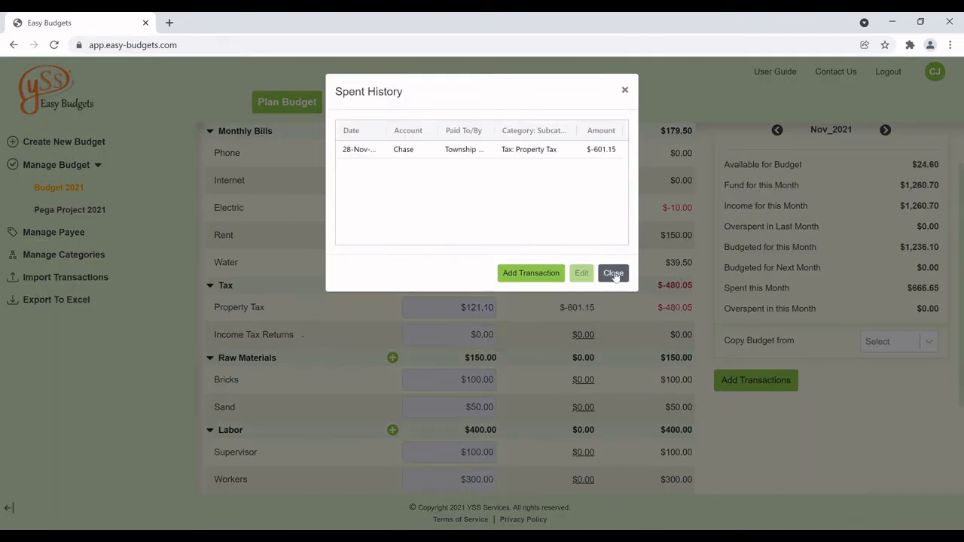
click(613, 274)
Edit the Water transaction in its spent history to move the $19.50 amount from credit to debit, save it, and close the history.
scroll(574, 405, down, 1)
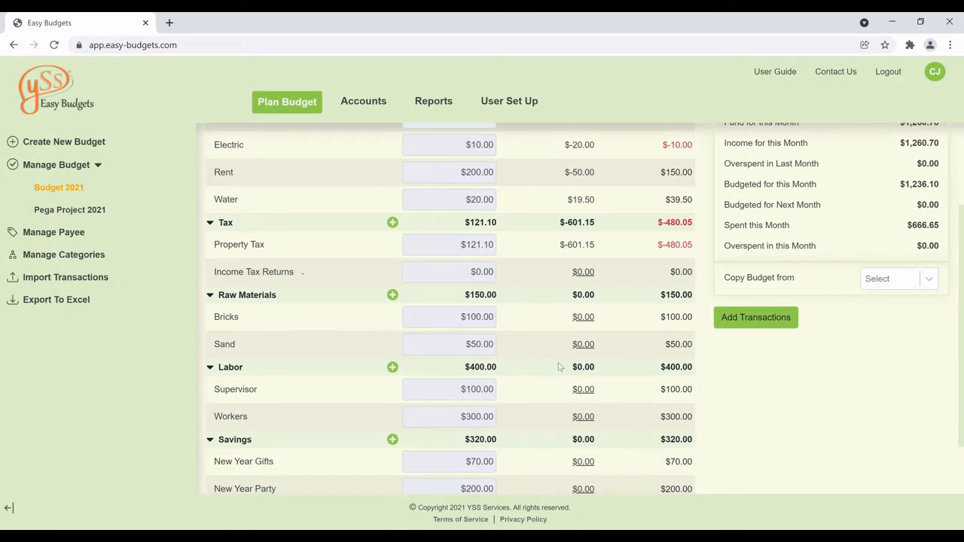
scroll(561, 364, down, 1)
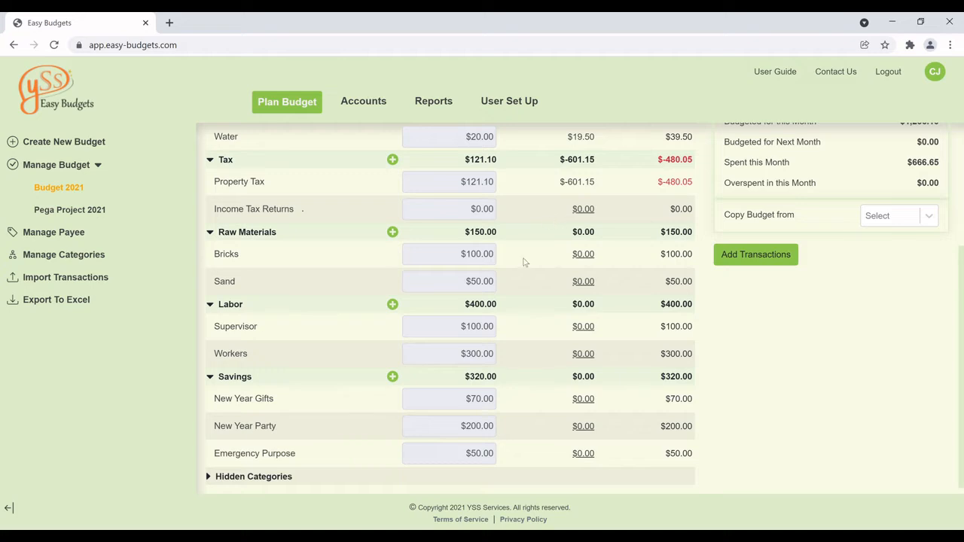
scroll(523, 262, up, 3)
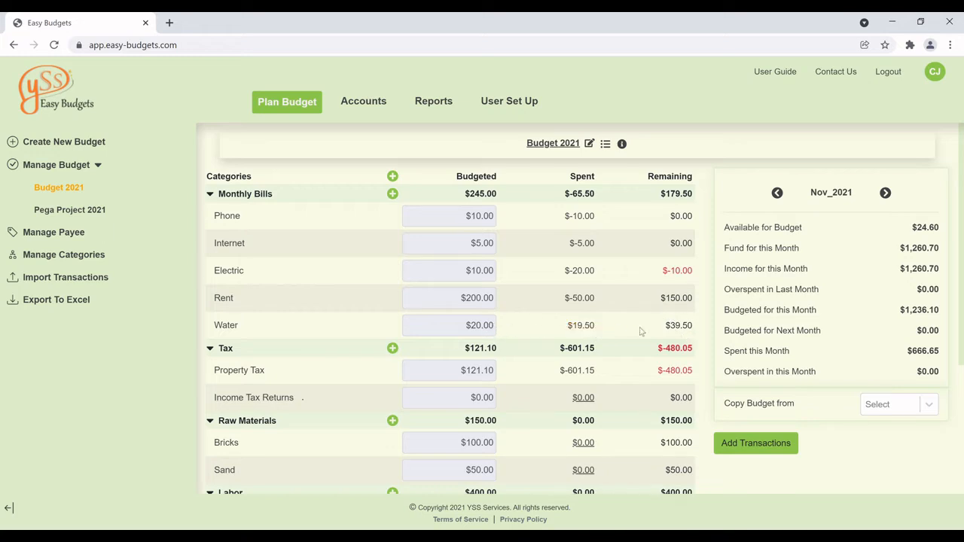
click(584, 326)
click(572, 153)
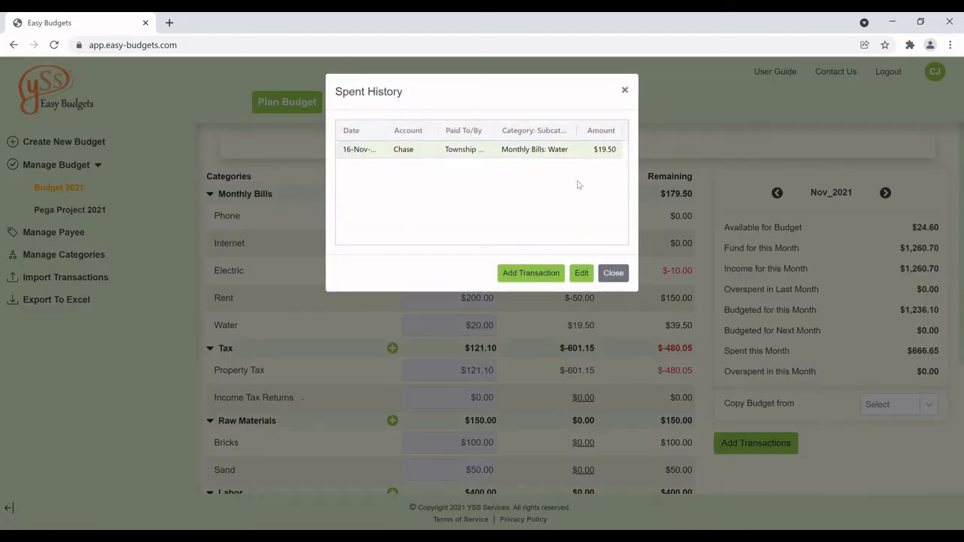
click(581, 274)
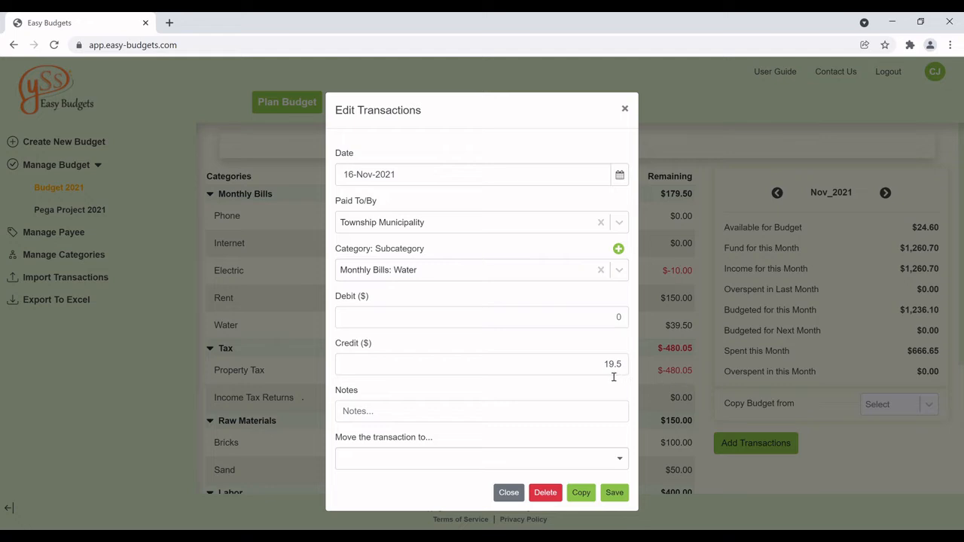
double_click(606, 369)
key(ctrl+x)
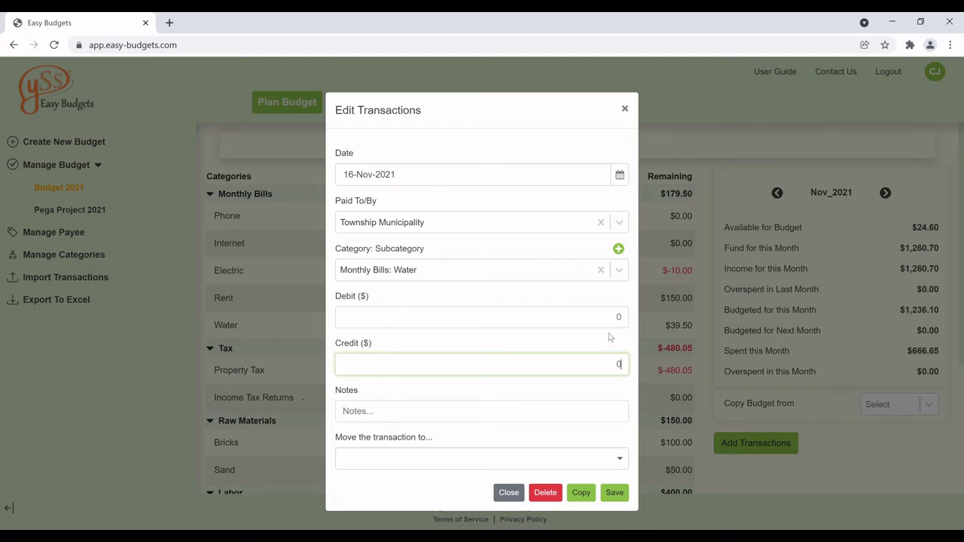
click(610, 318)
key(ctrl+v)
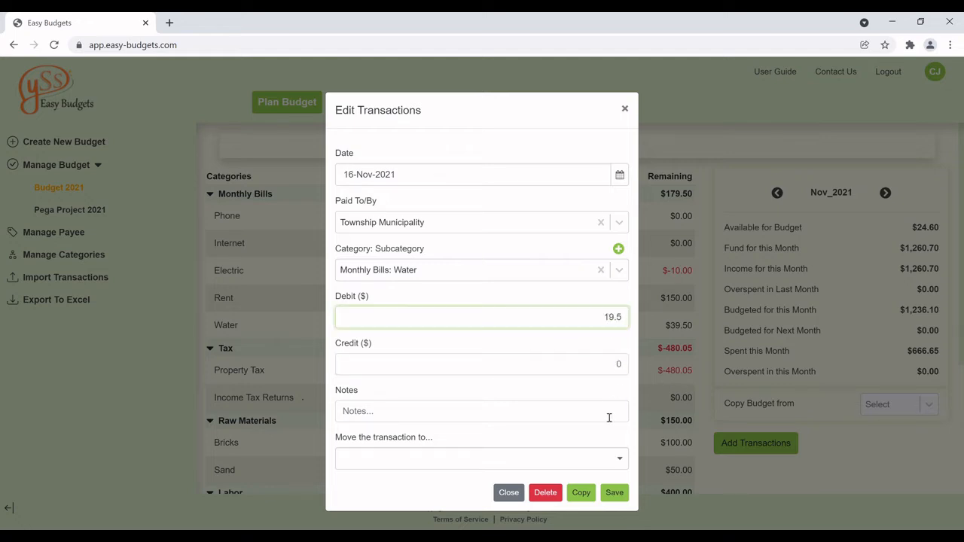
click(625, 495)
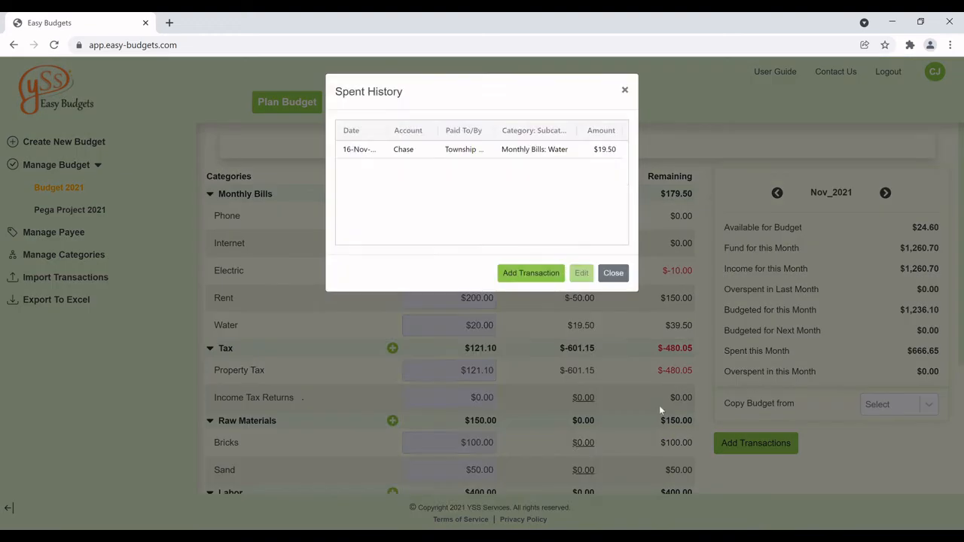
click(613, 274)
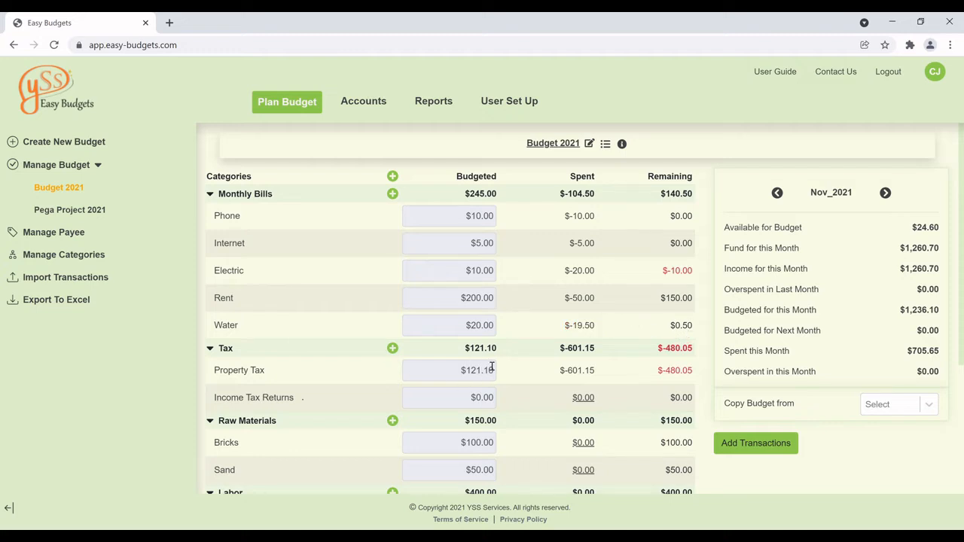
click(468, 377)
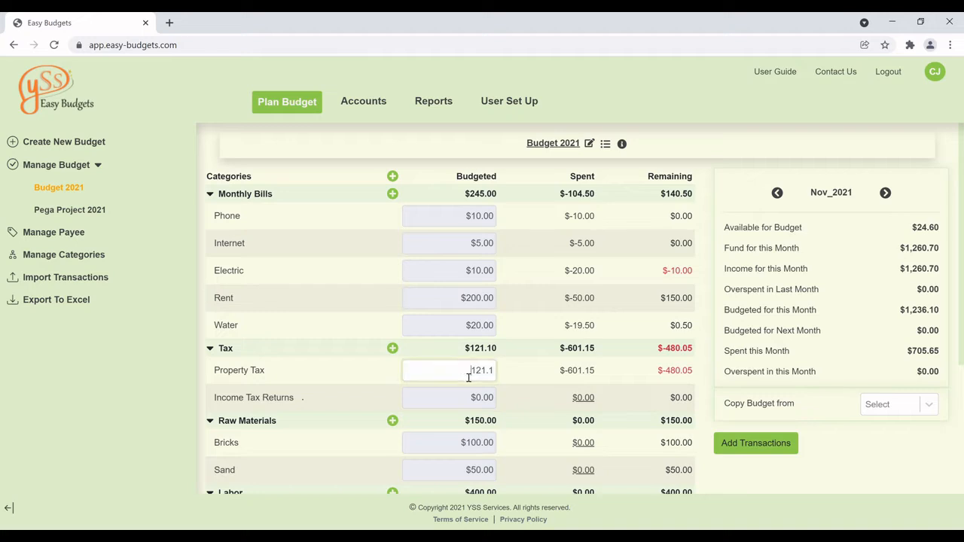
click(515, 376)
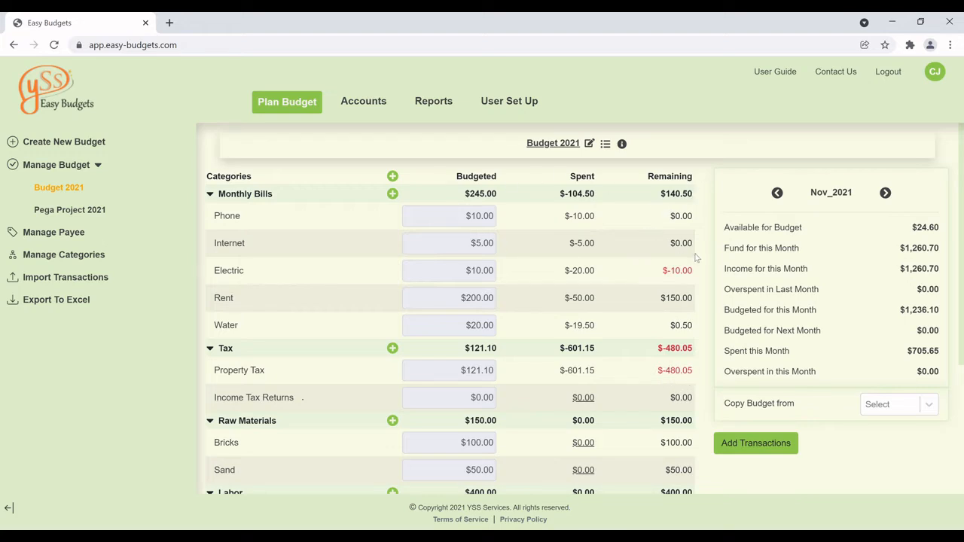
drag(678, 222, 704, 220)
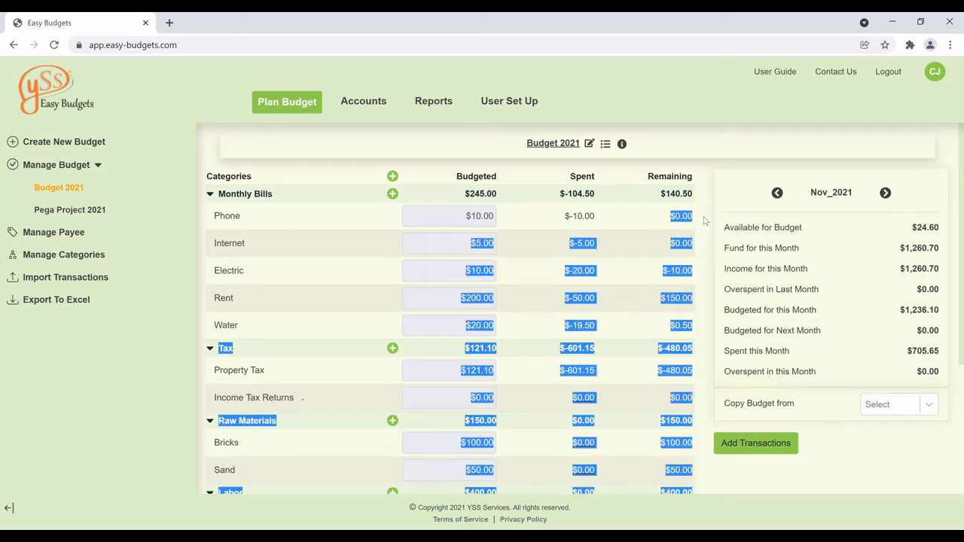
click(670, 241)
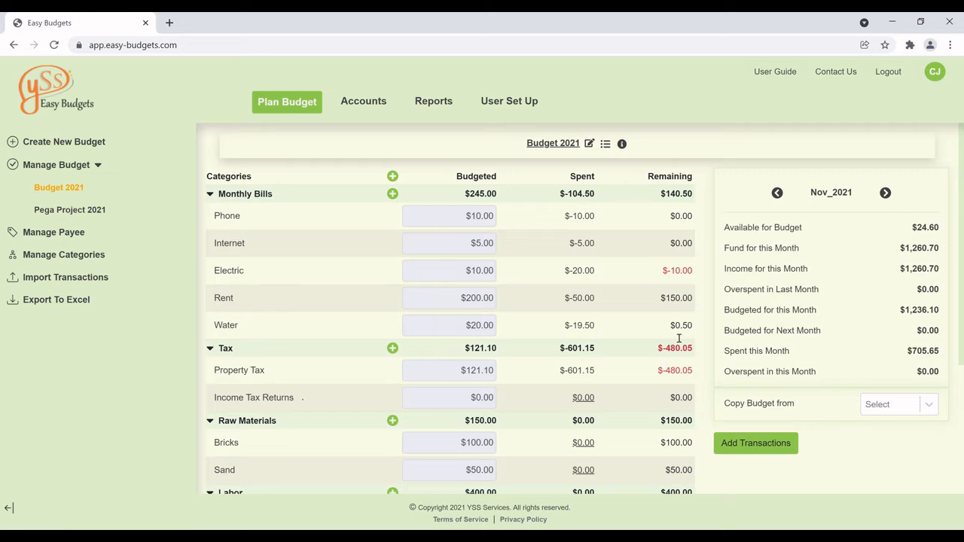
scroll(677, 350, down, 2)
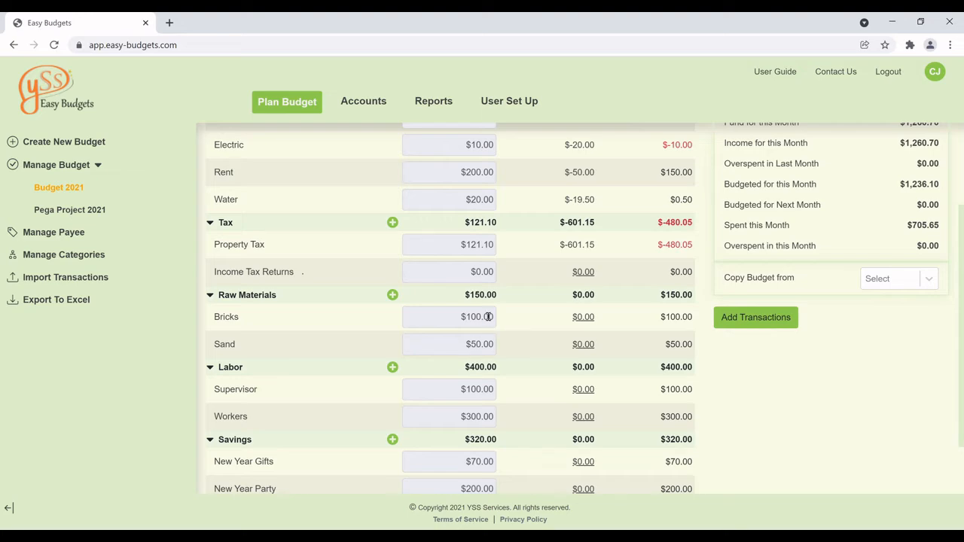
Start a new transaction from the Bricks spent history, with Chase as the account and 24-Nov-2021 as the date.
click(591, 317)
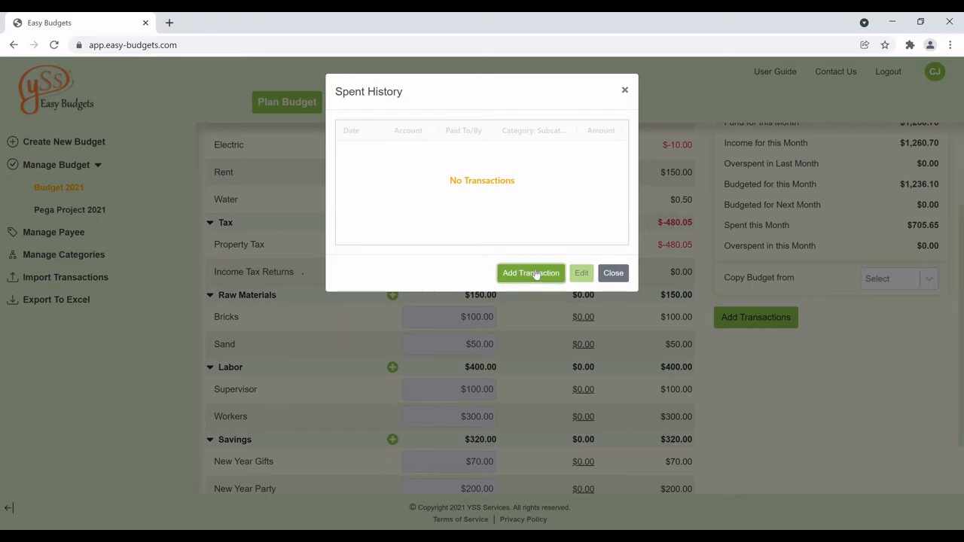
click(533, 275)
click(619, 175)
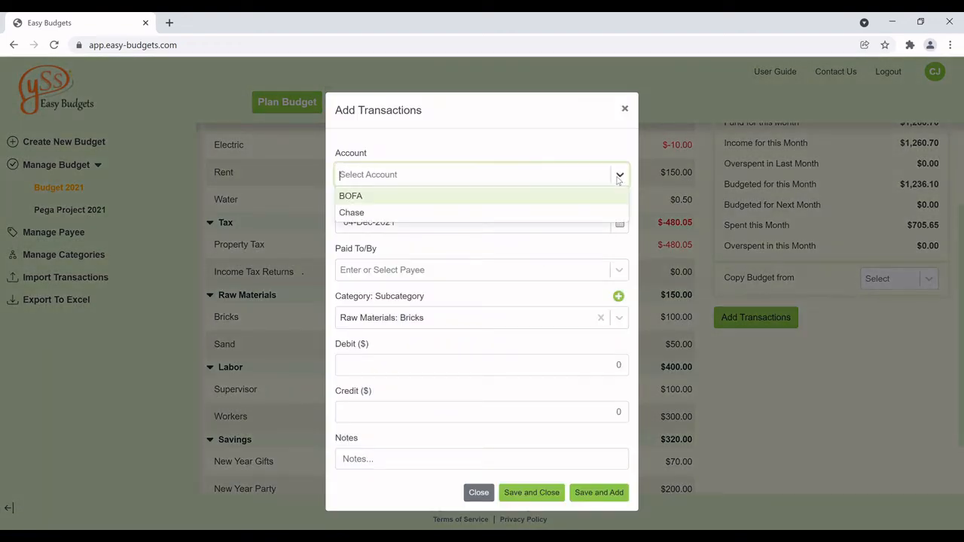
click(452, 213)
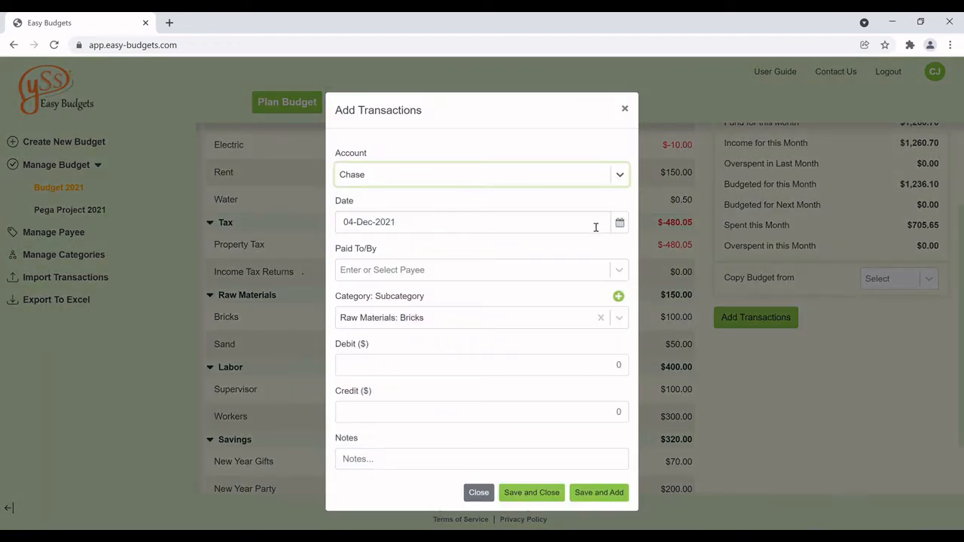
click(618, 222)
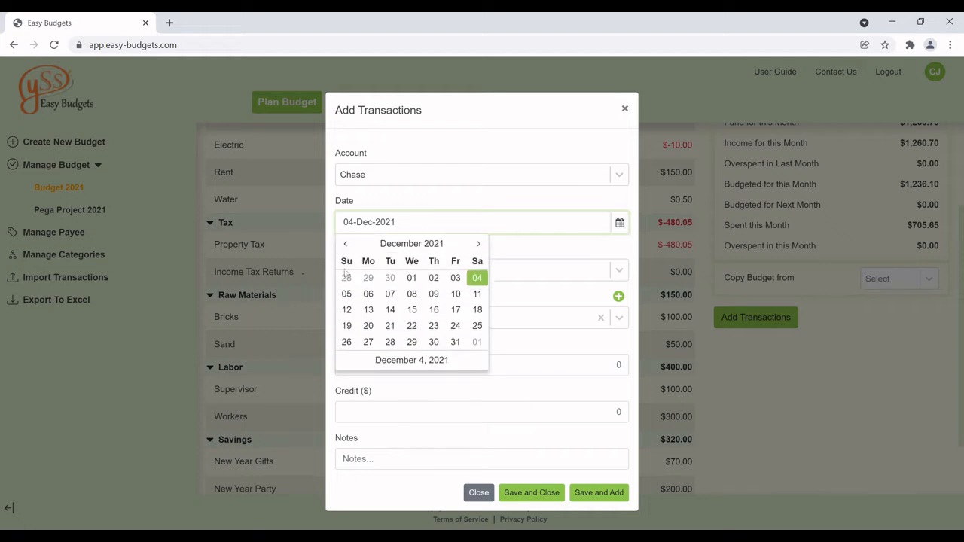
click(344, 243)
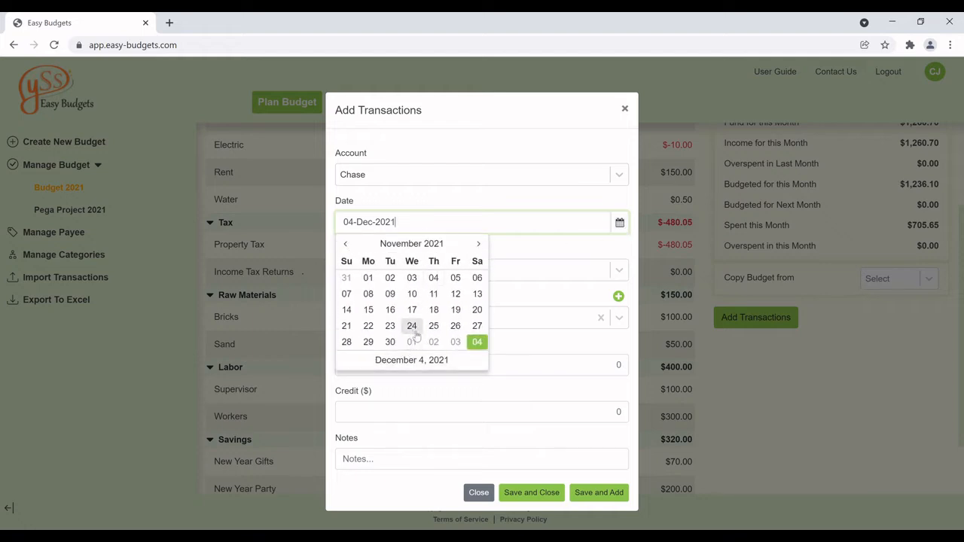
click(412, 326)
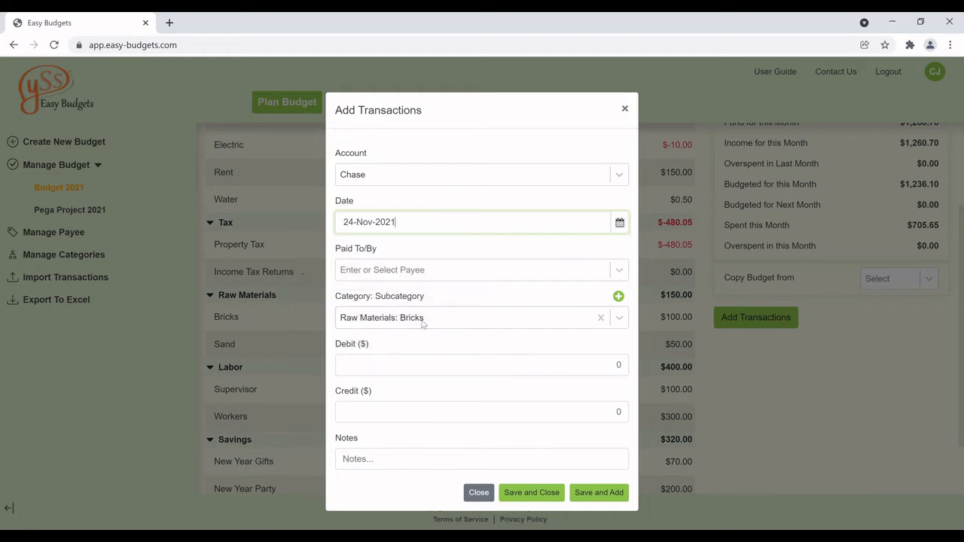
Complete the Bricks transaction with a $100 debit and the new payee Raw Materials Vendor, and save it to continue with another entry.
click(612, 370)
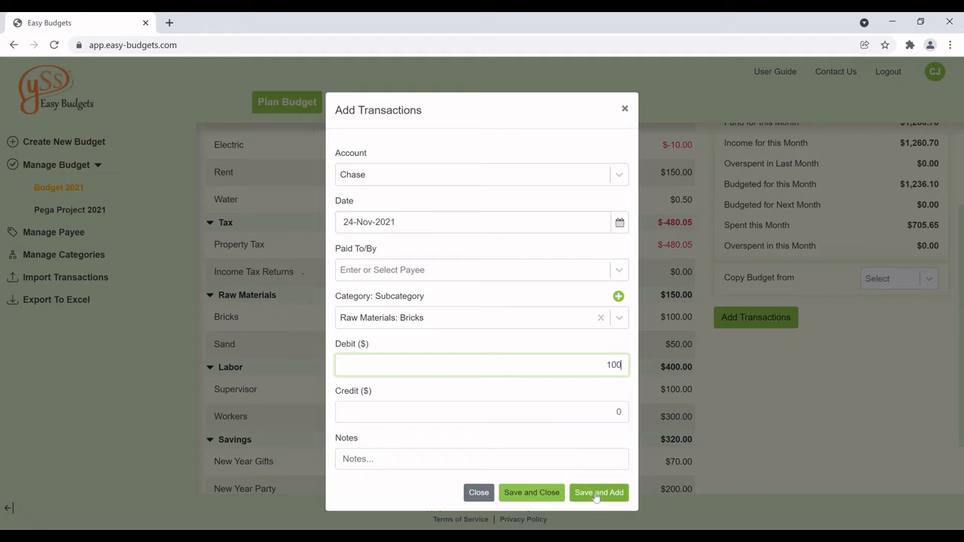
click(598, 494)
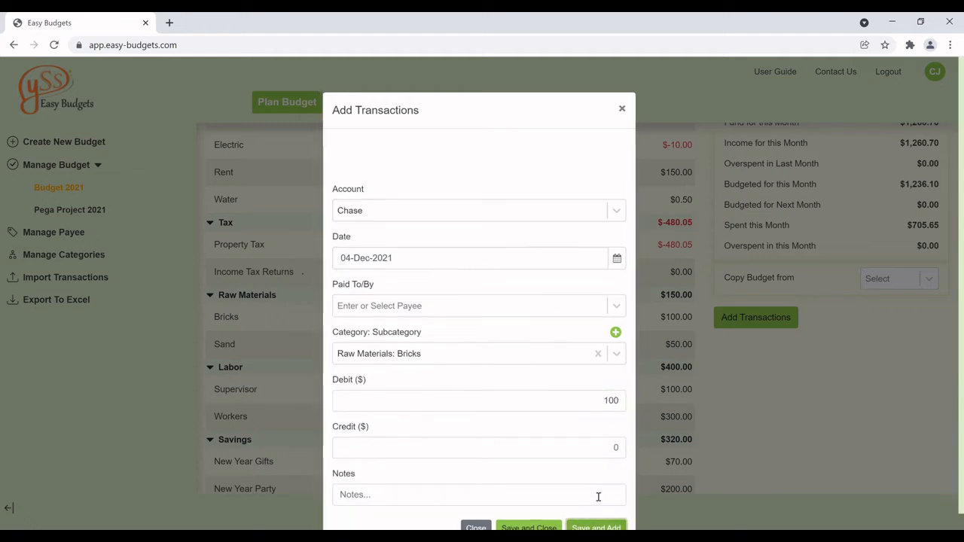
click(616, 305)
click(616, 306)
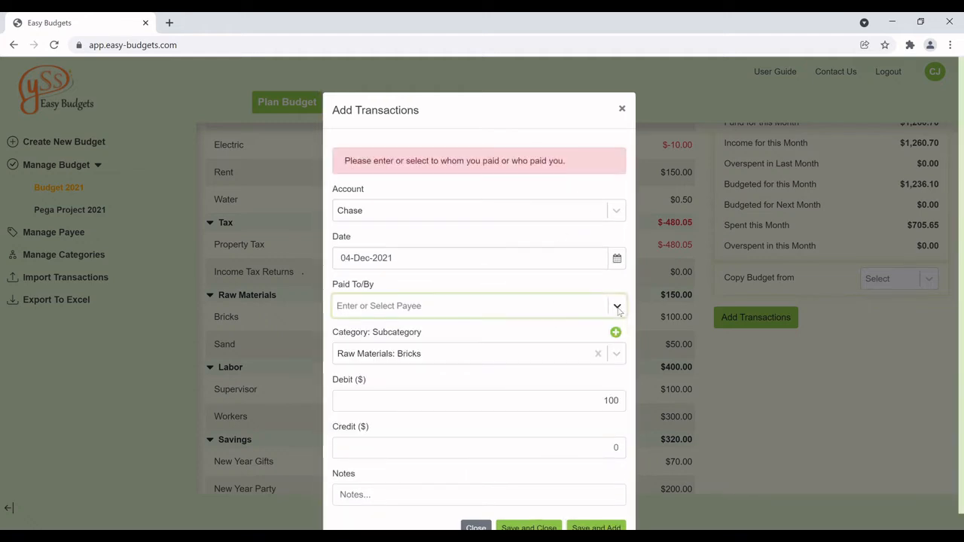
click(382, 306)
click(382, 305)
text(Raw Ma)
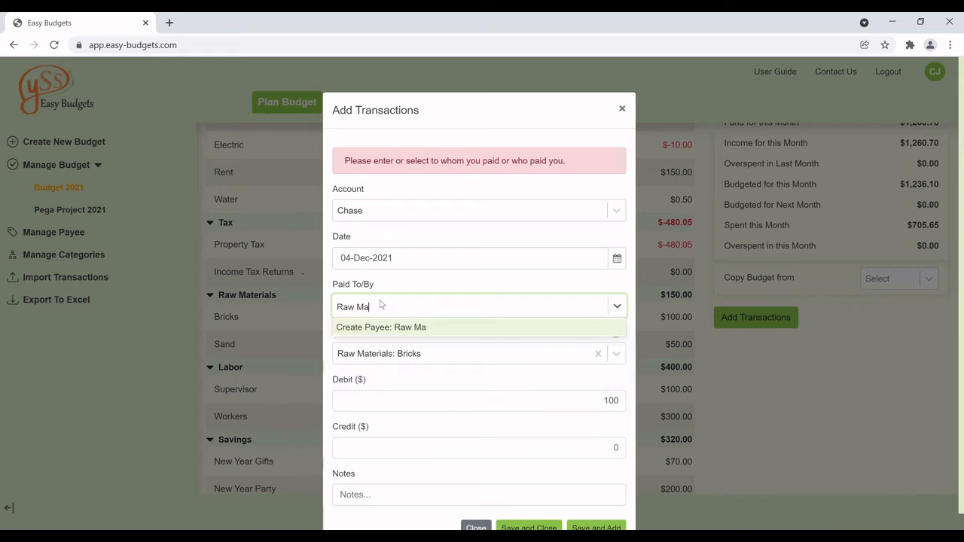
text(terials Vendor)
click(415, 328)
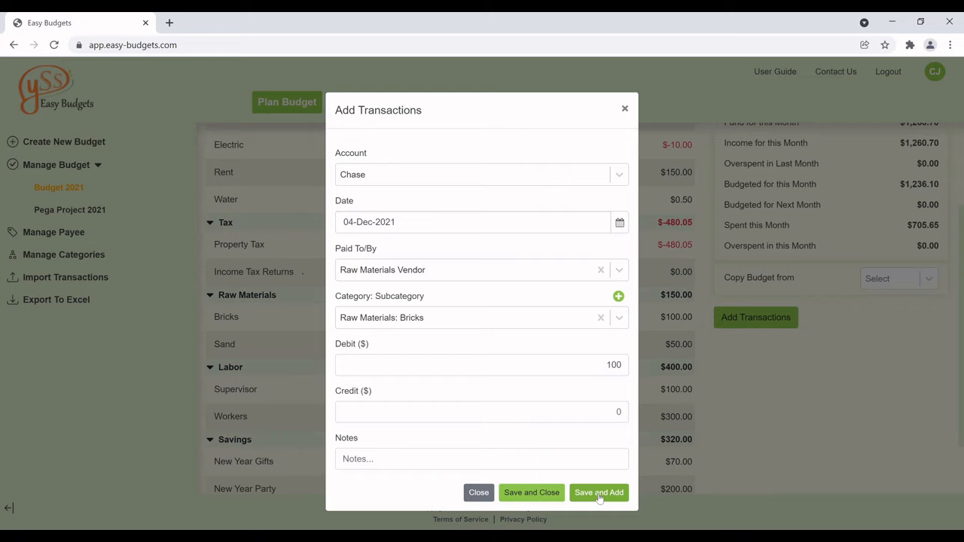
click(598, 492)
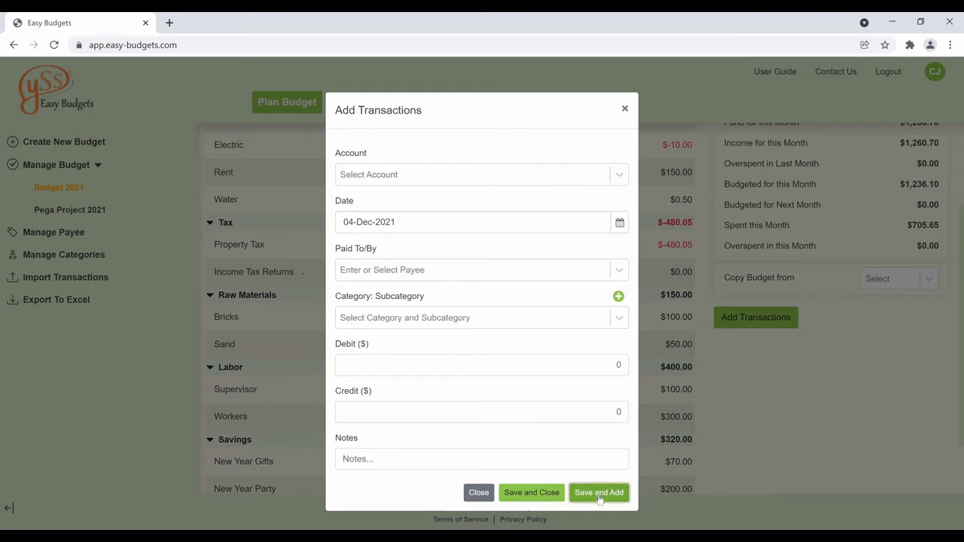
Set the next transaction's account to Chase, its date to 23-Nov-2021 and its payee to the existing Raw Materials Vendor.
click(600, 184)
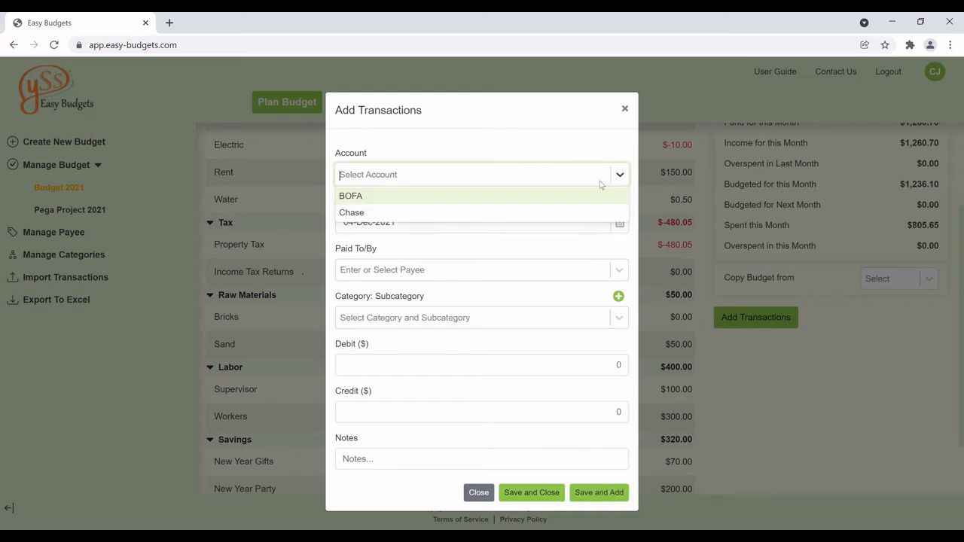
click(459, 214)
click(618, 224)
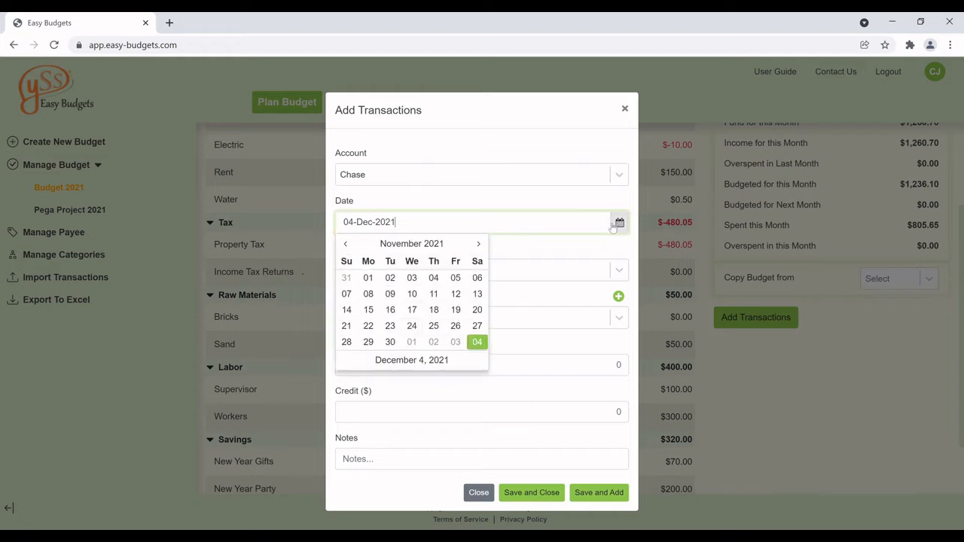
click(390, 325)
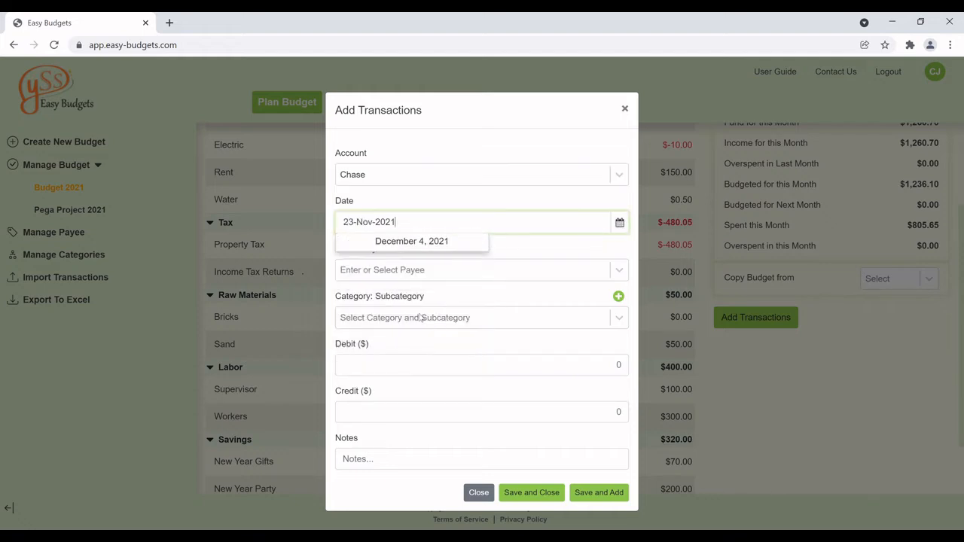
click(616, 272)
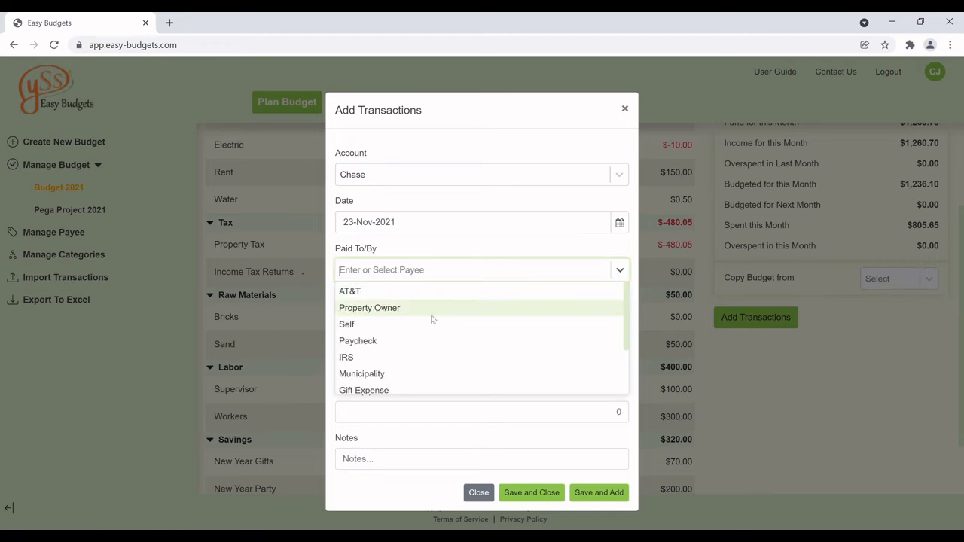
scroll(399, 362, down, 2)
click(396, 384)
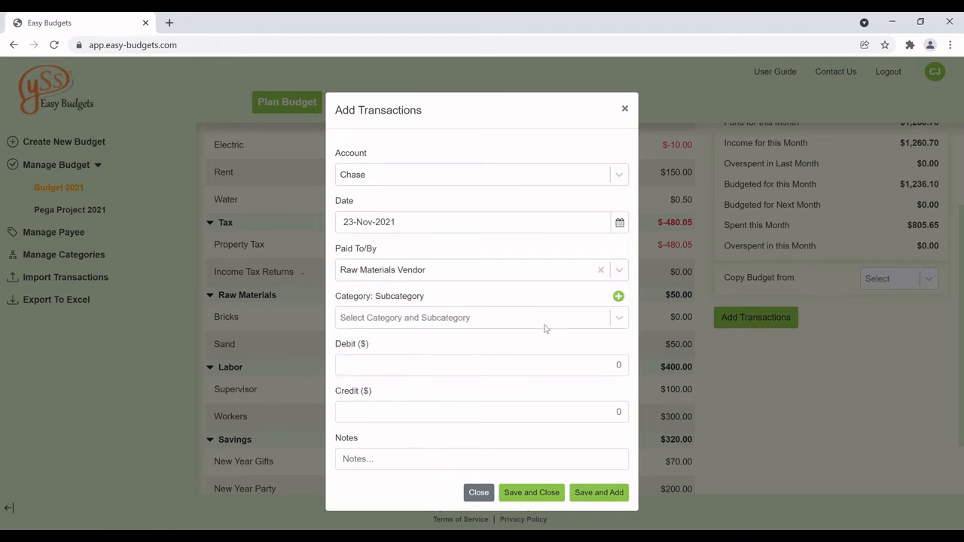
Assign the transaction to Raw Materials: Sand with a $50 debit, save it, and close the spent history.
click(616, 320)
scroll(377, 399, down, 1)
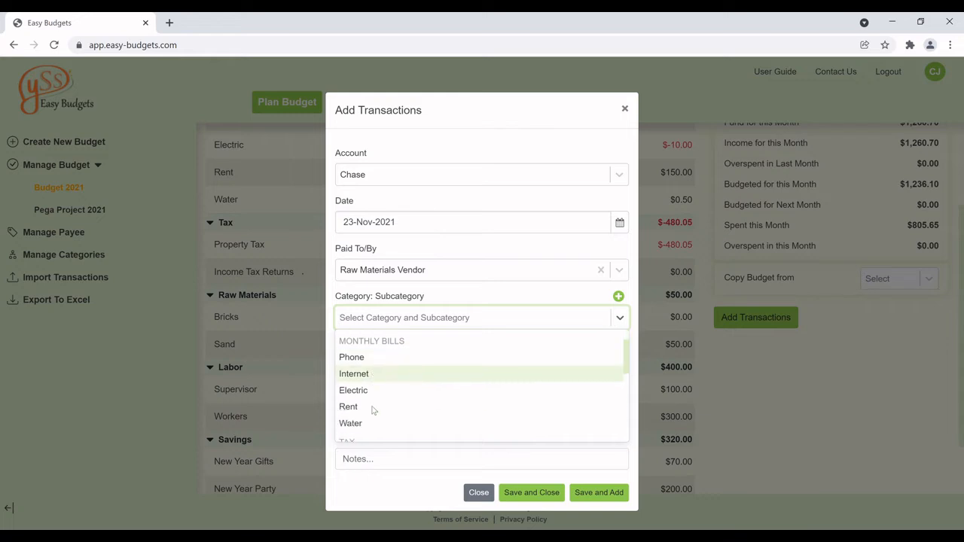
scroll(373, 410, down, 3)
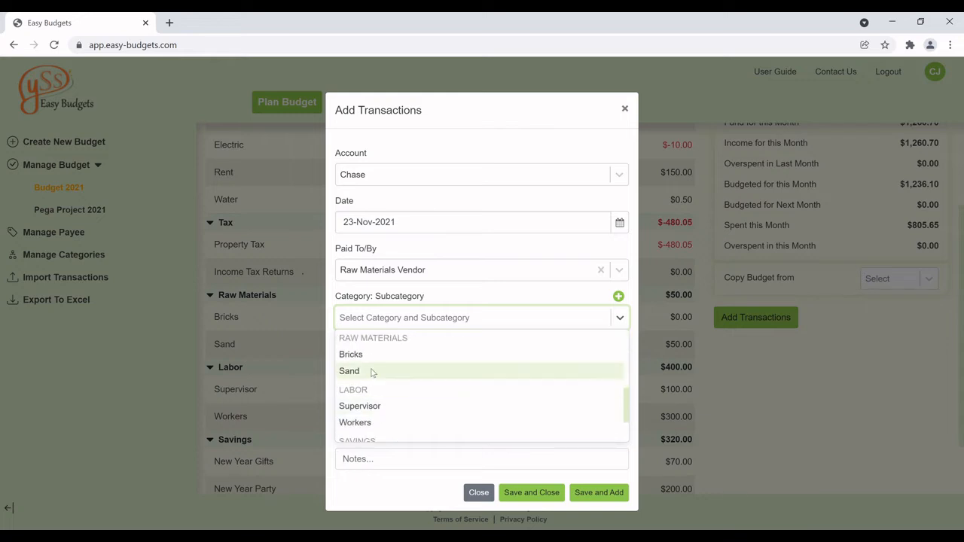
click(372, 372)
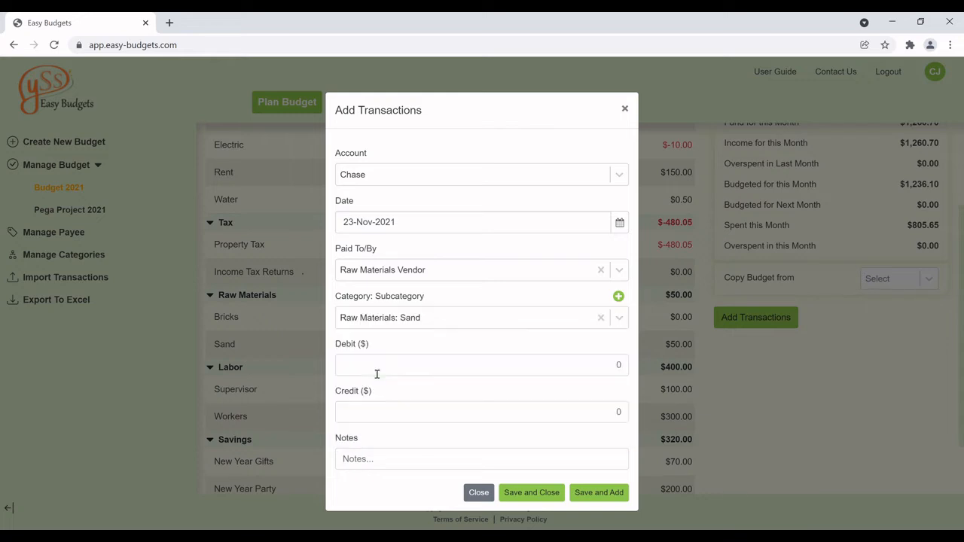
click(617, 373)
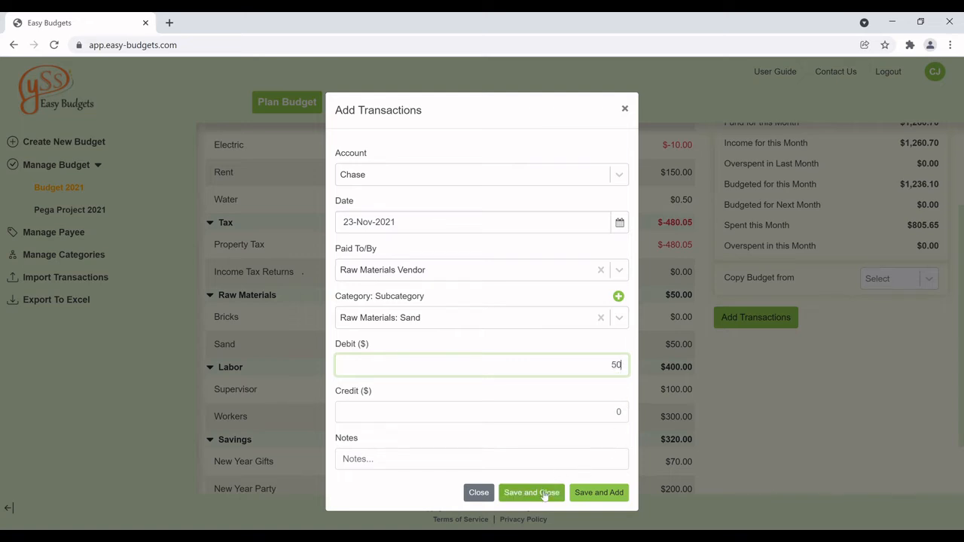
click(545, 493)
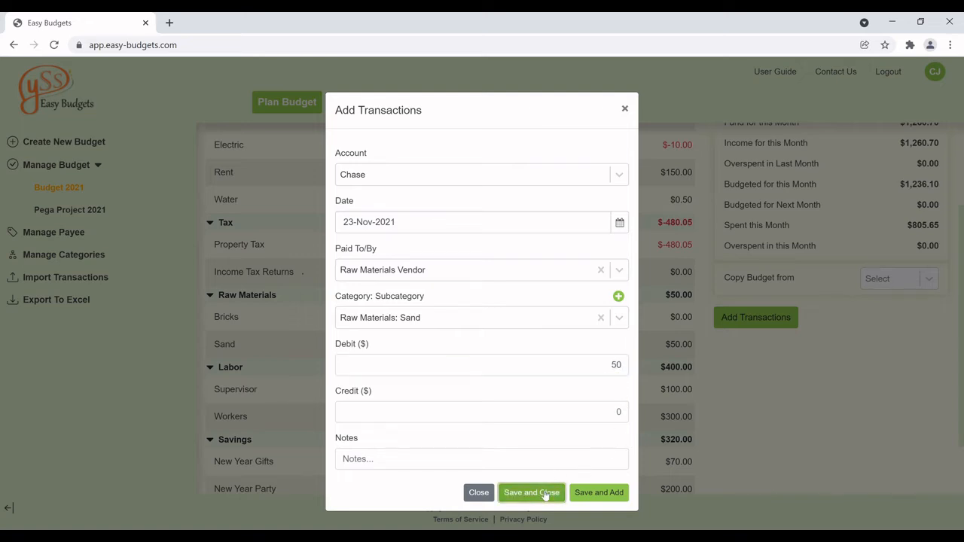
click(613, 273)
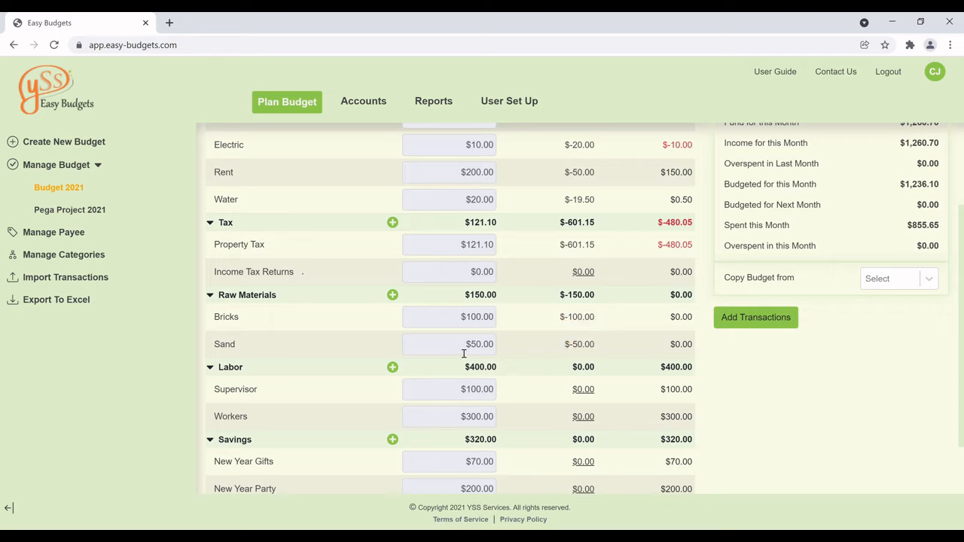
Start a new transaction from the Supervisor spent history under Labor, with Chase as the account and 28-Nov-2021 as the date.
scroll(580, 351, down, 1)
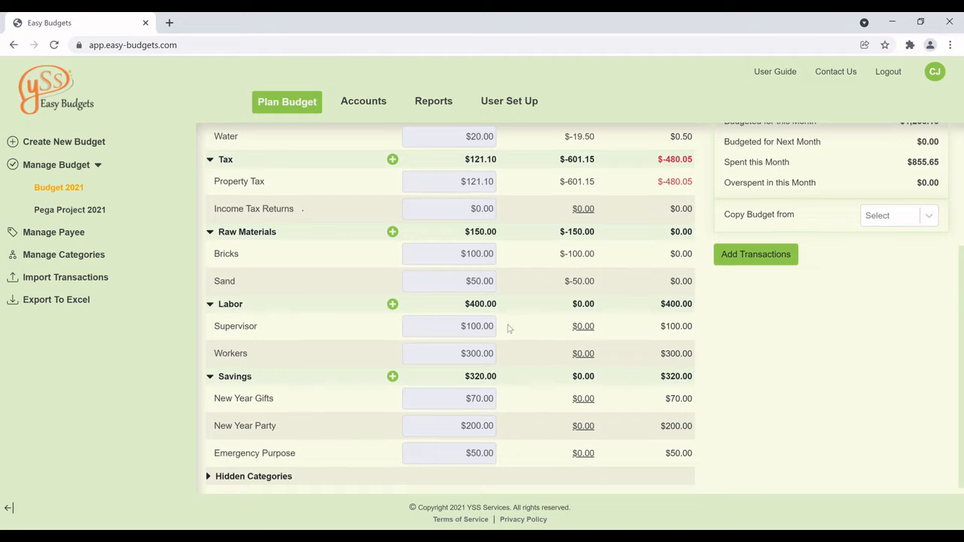
scroll(511, 328, down, 1)
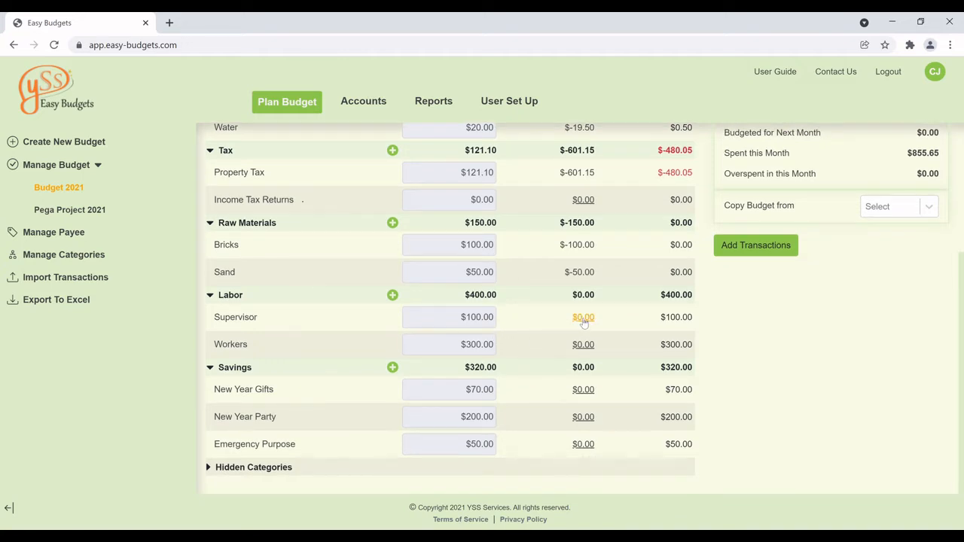
click(584, 319)
click(539, 274)
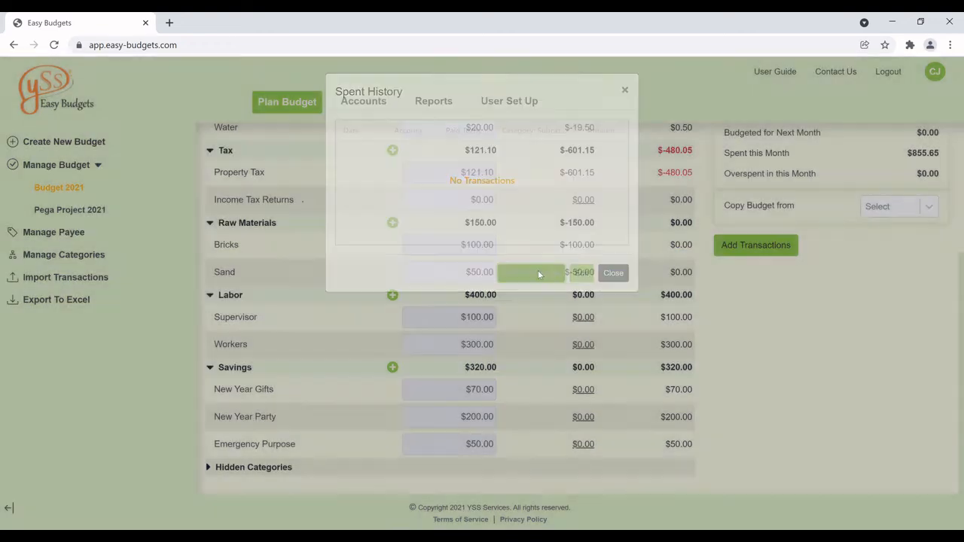
click(618, 176)
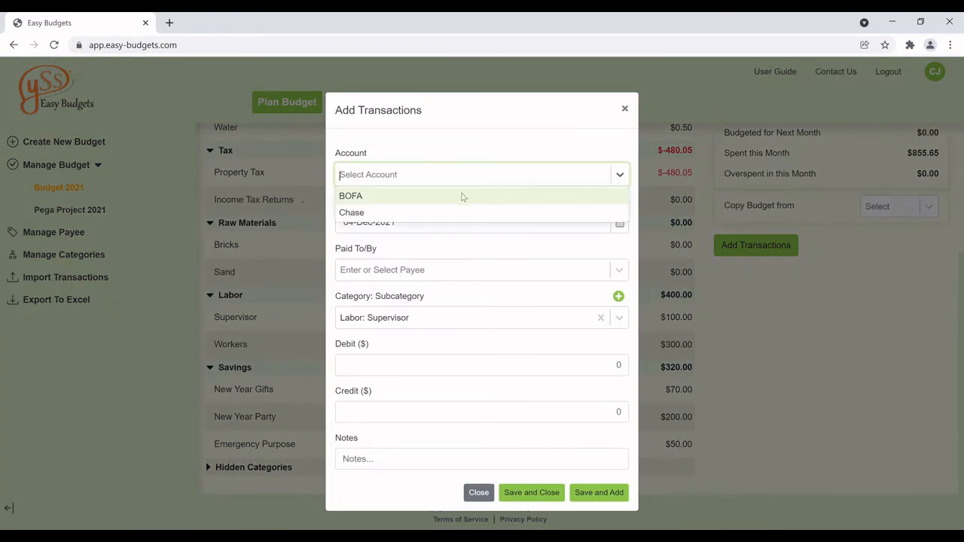
click(398, 213)
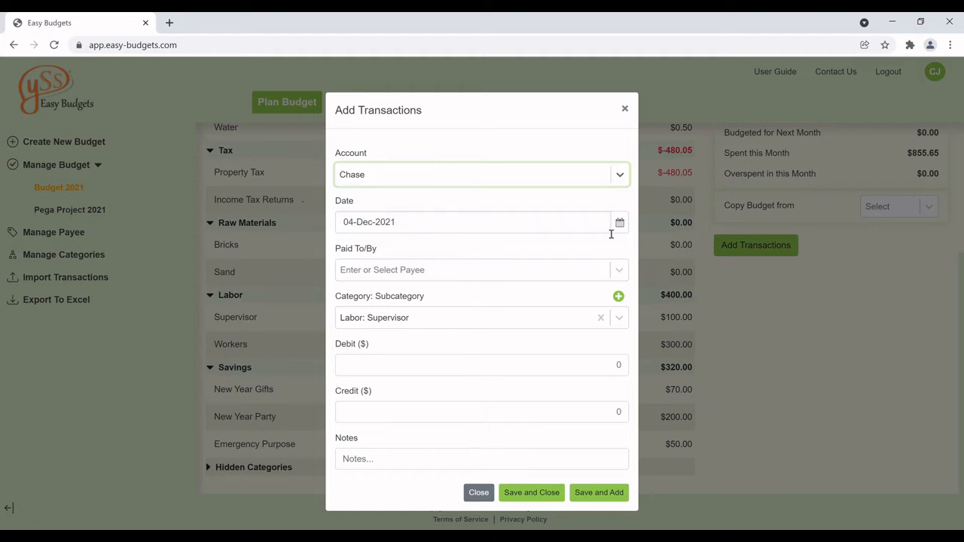
click(620, 230)
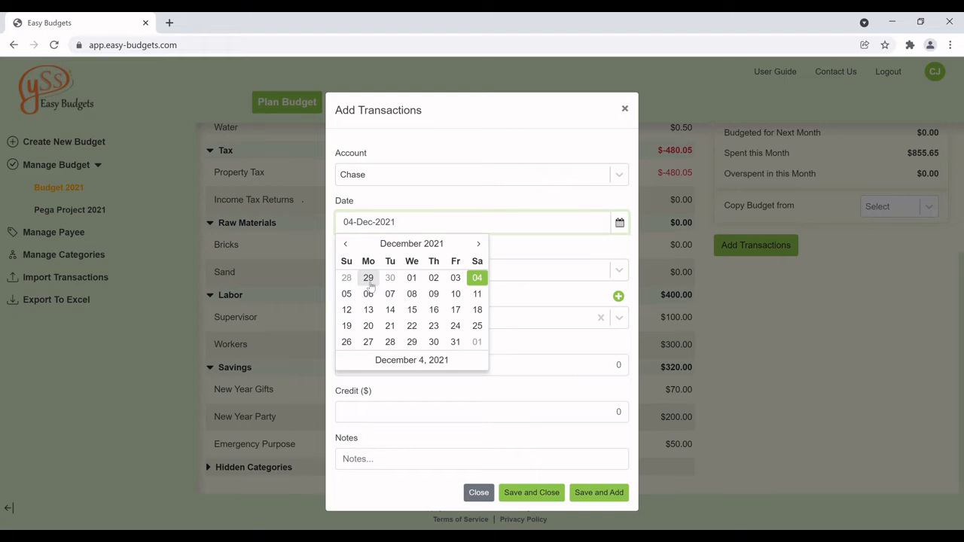
click(347, 280)
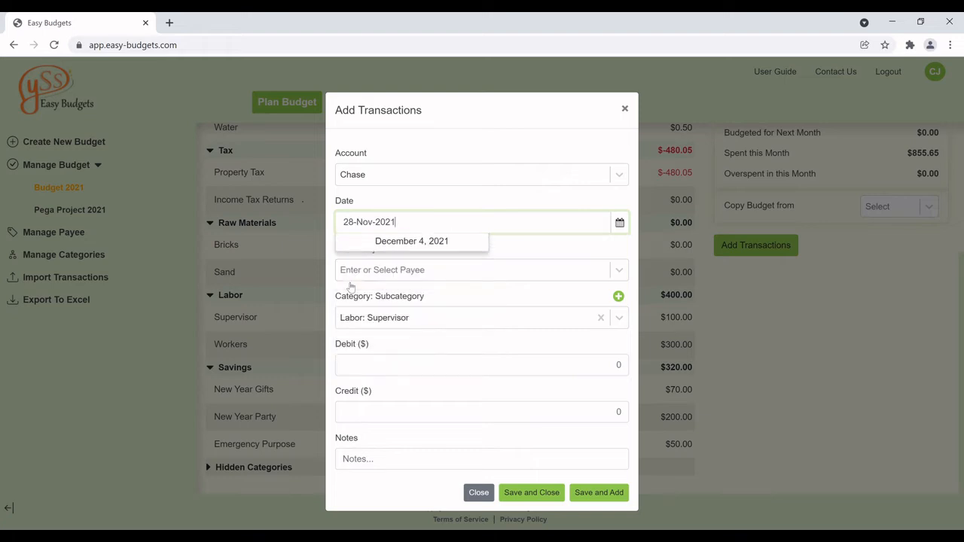
Create the new payee Labor Payment for the Supervisor transaction.
click(619, 271)
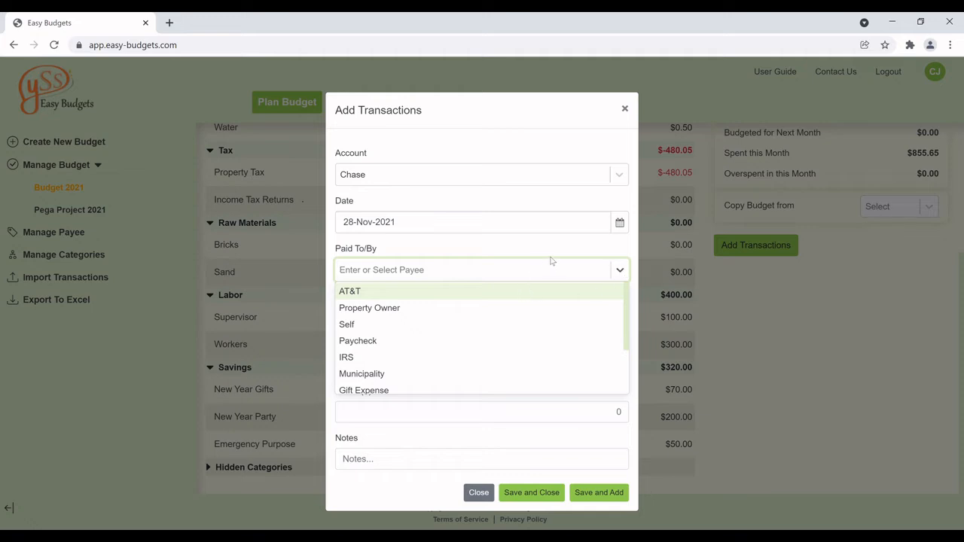
text(La)
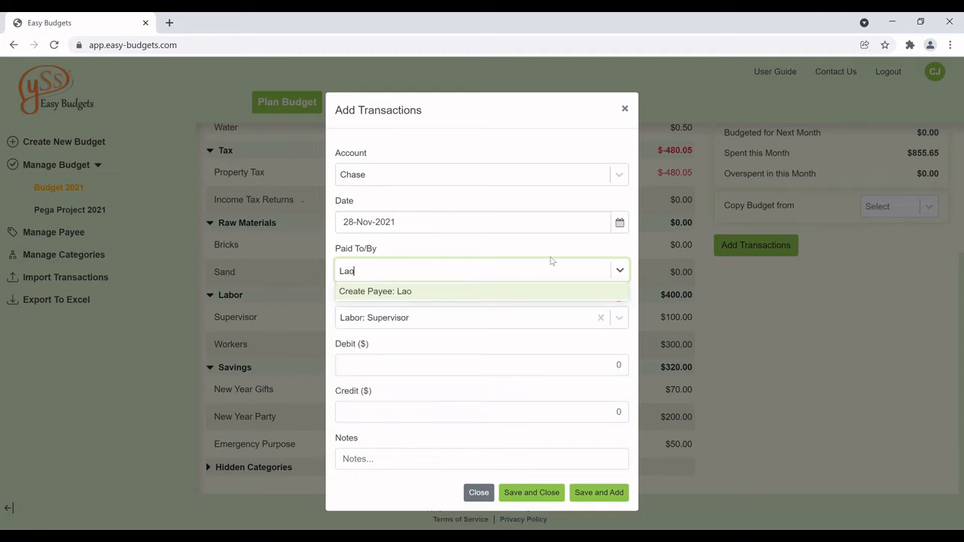
text(bor Payment)
click(493, 292)
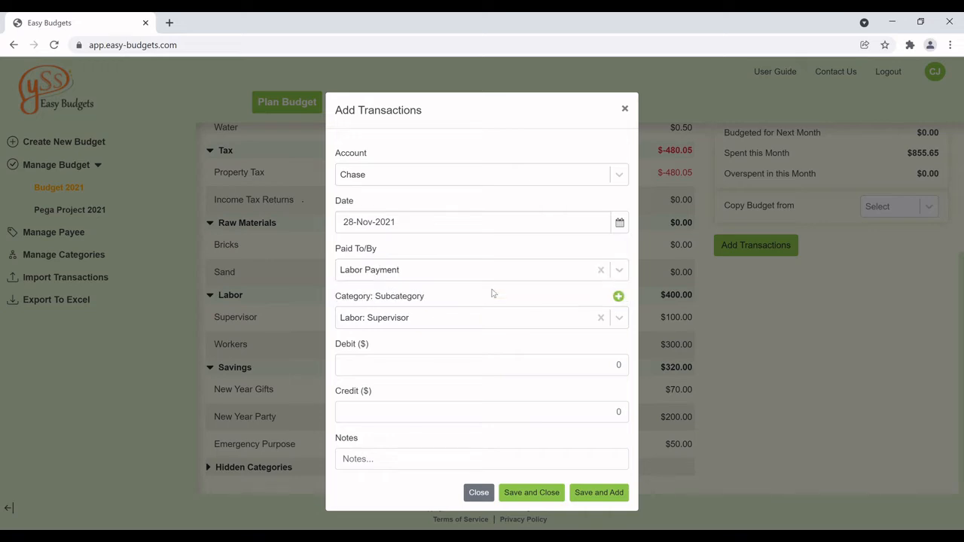
Give the Supervisor transaction a $100 debit and save it, keeping the form open for another transaction.
click(615, 374)
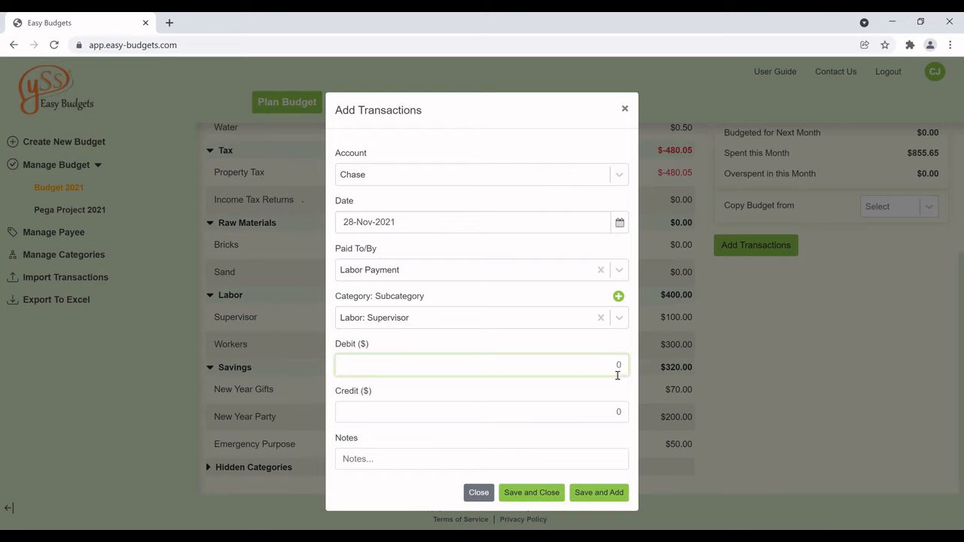
drag(517, 123, 790, 179)
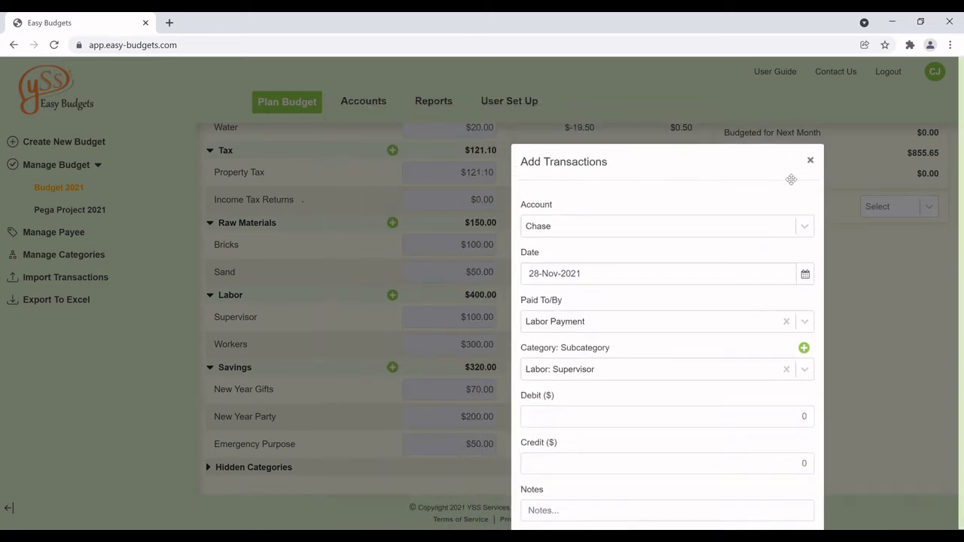
click(787, 419)
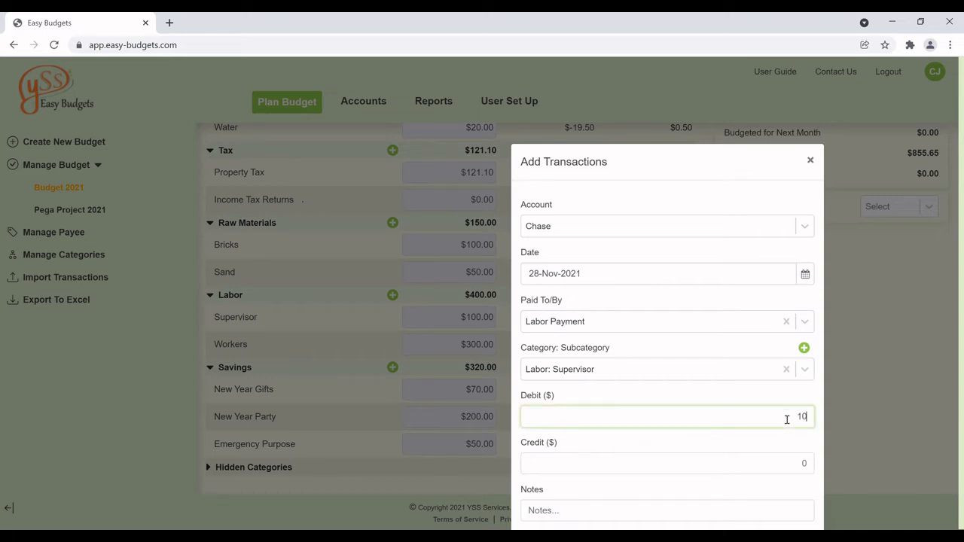
drag(665, 170, 674, 236)
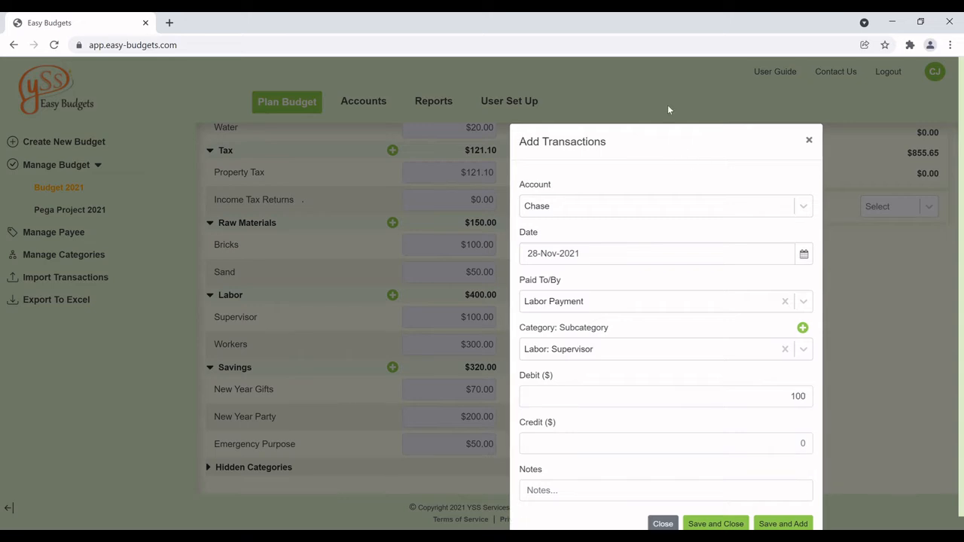
scroll(757, 351, down, 1)
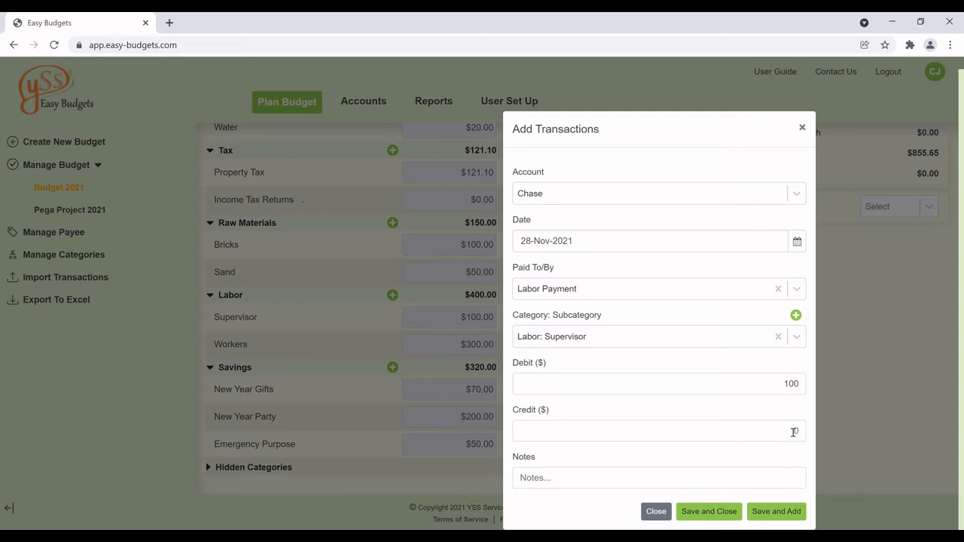
click(796, 515)
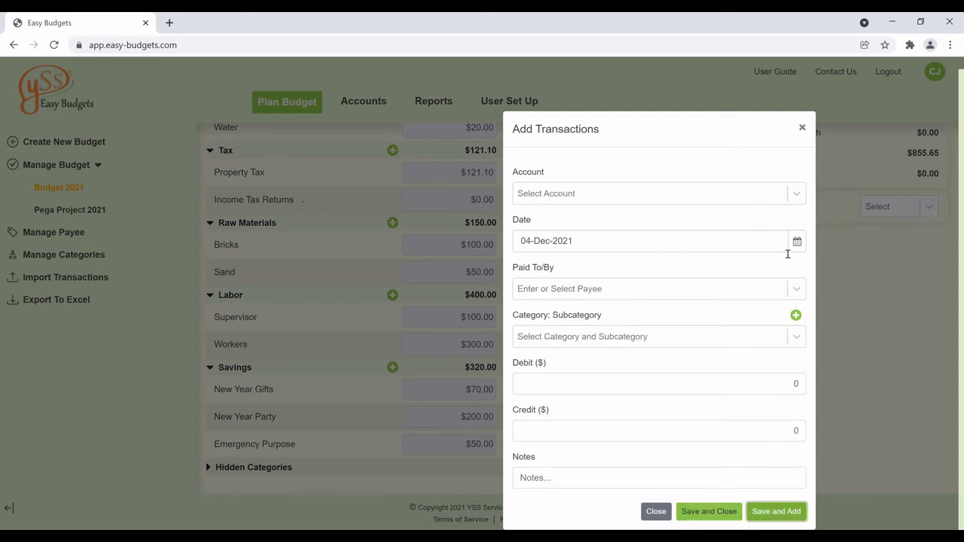
Set the new transaction's account to Chase, its date to 30-Nov-2021 and its payee to the existing Labor Payment.
click(797, 195)
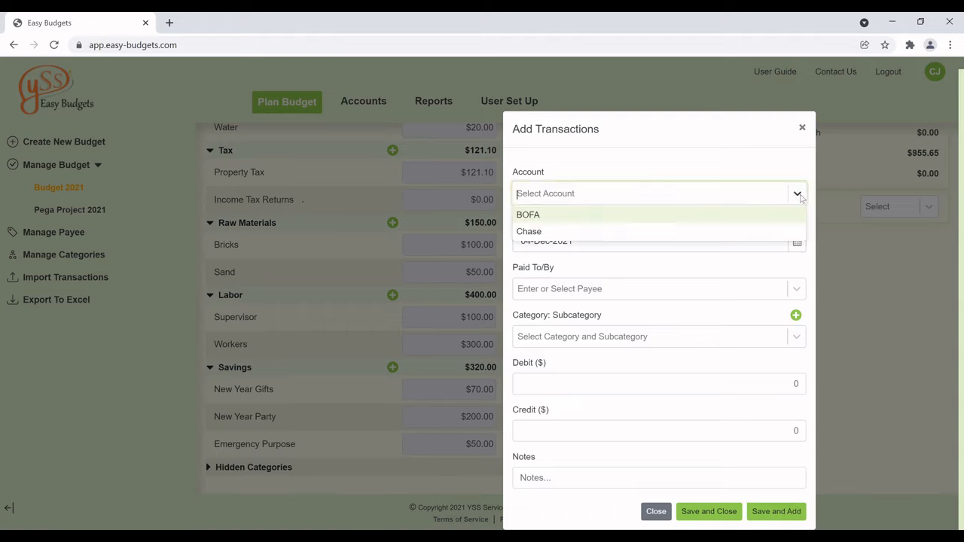
click(625, 231)
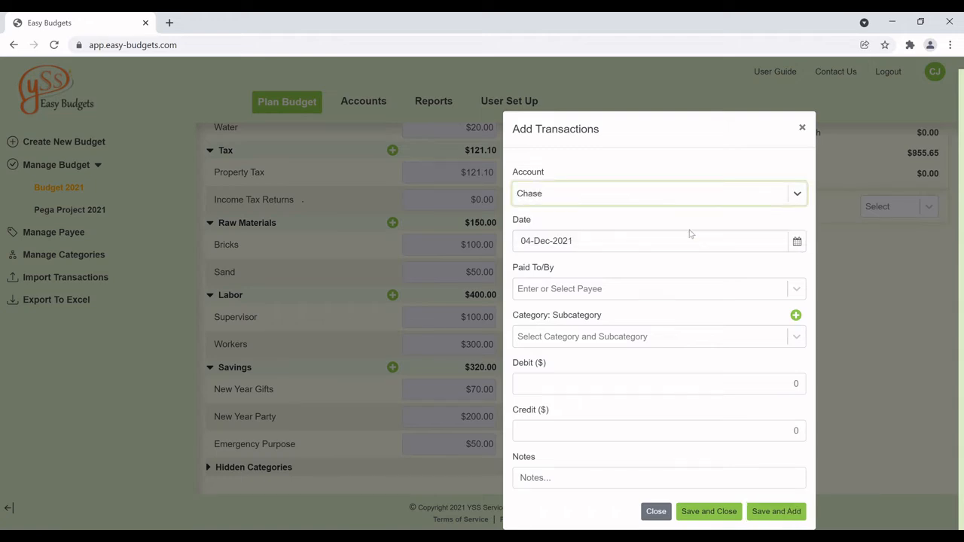
click(797, 241)
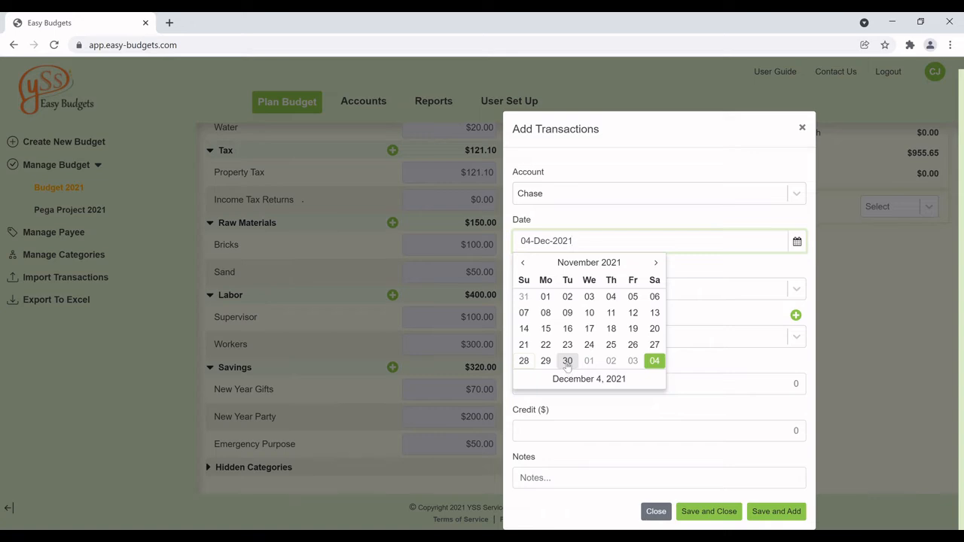
click(567, 362)
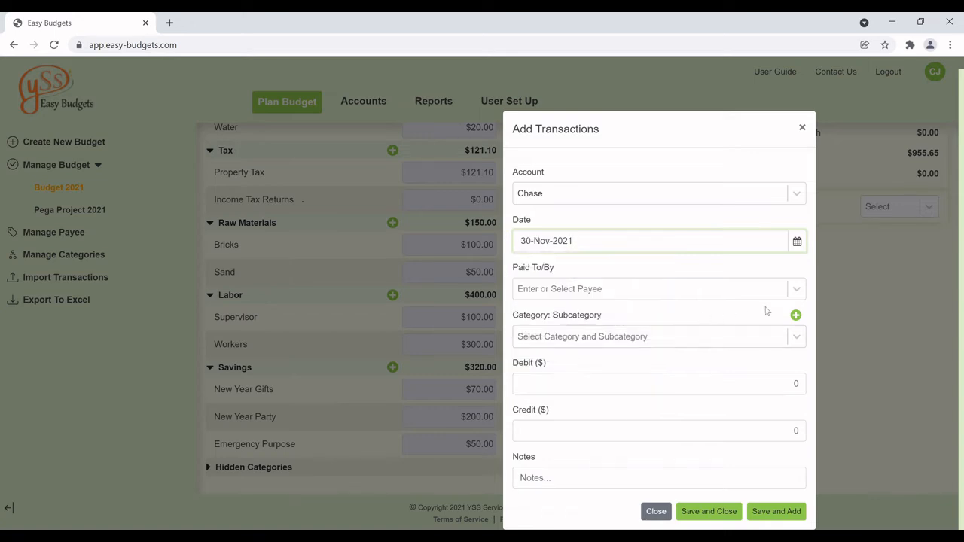
click(797, 289)
scroll(592, 357, down, 2)
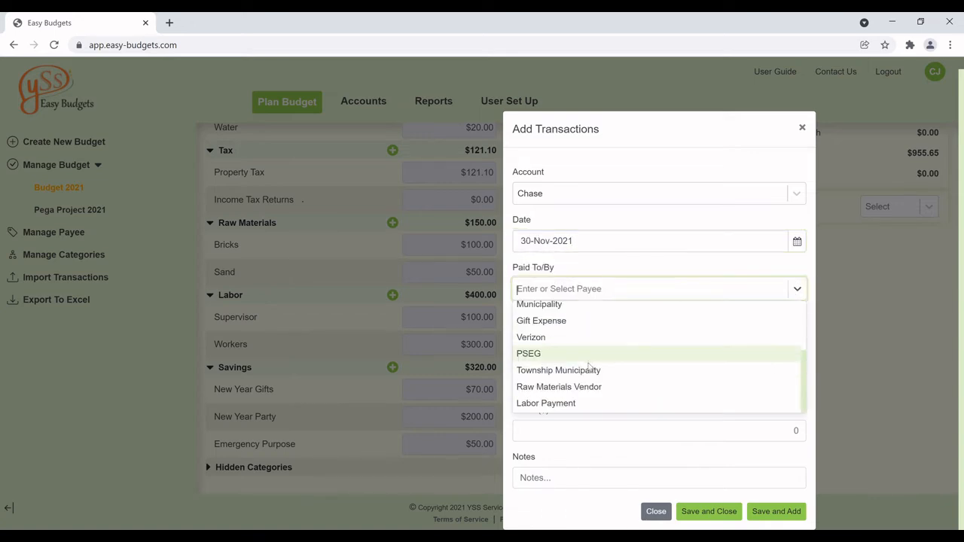
click(570, 404)
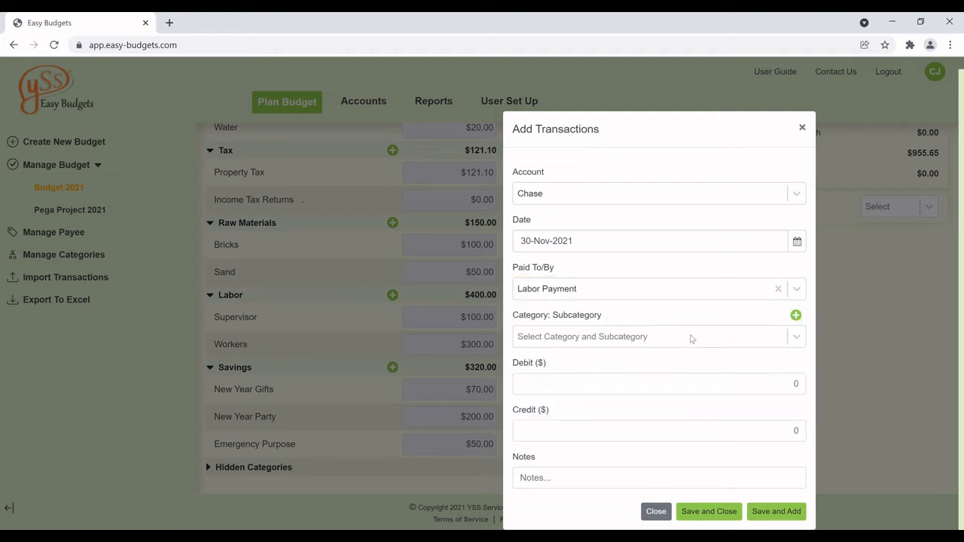
Assign the transaction to Labor: Workers with a $300 debit, save it, and close the form and spent history.
click(796, 339)
scroll(572, 422, down, 2)
scroll(547, 444, down, 3)
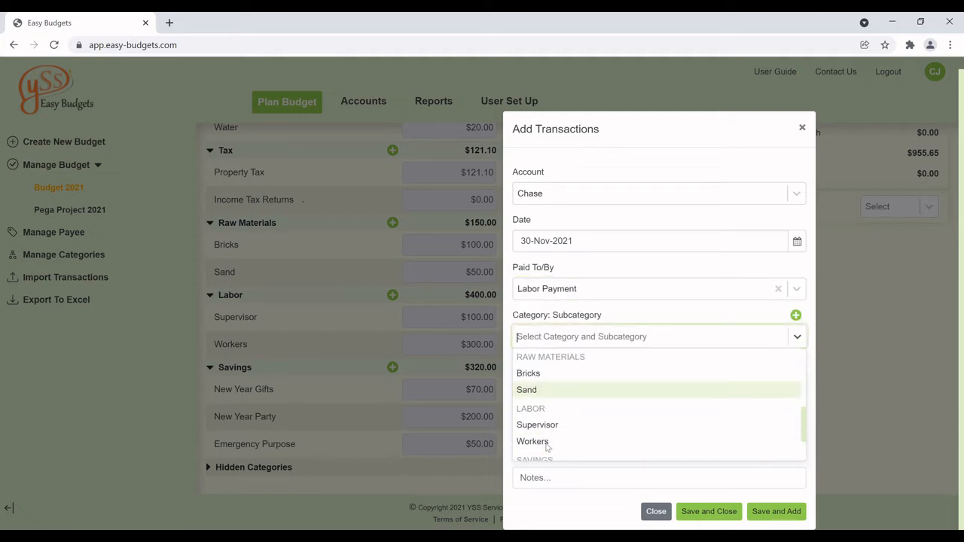
click(545, 442)
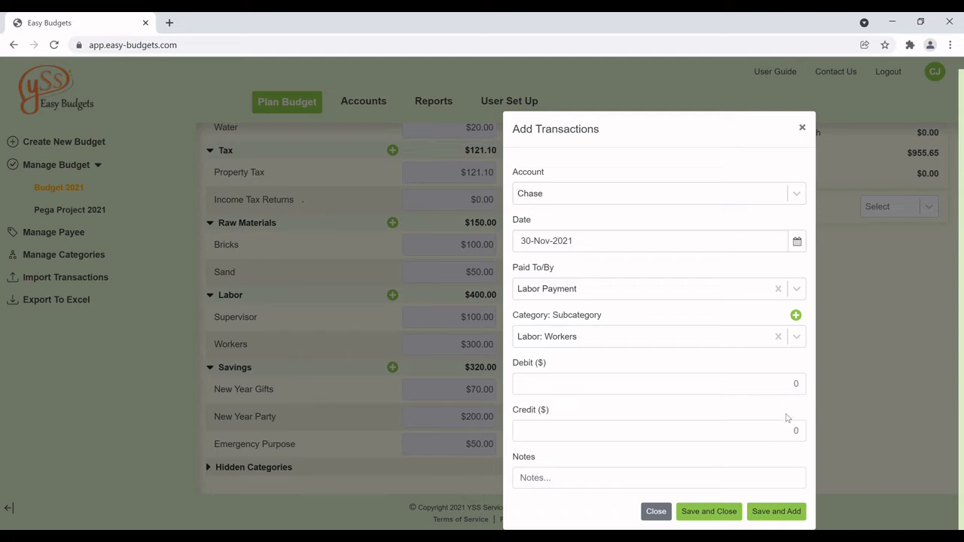
click(800, 386)
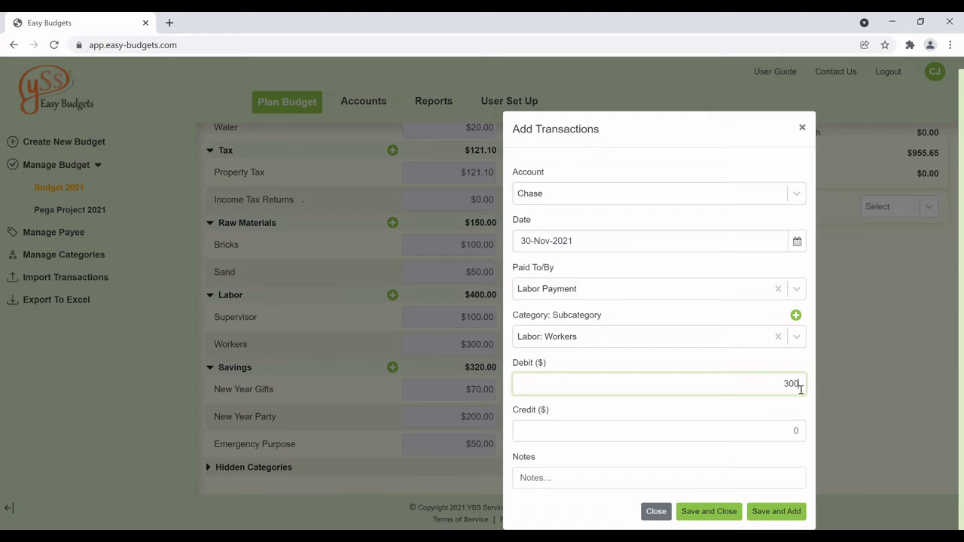
click(725, 512)
click(594, 316)
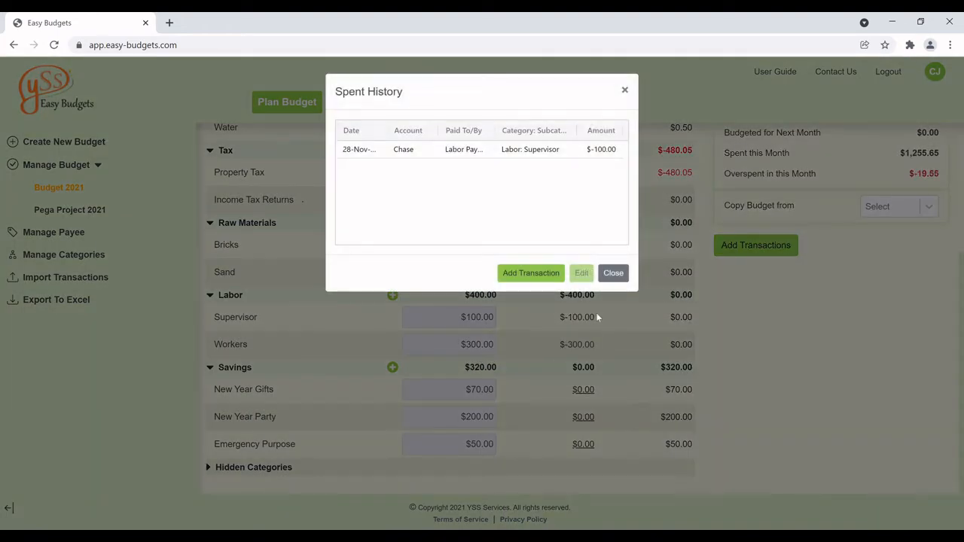
click(622, 280)
Examine the spent and remaining amounts across all November categories along with the month's overspent total.
scroll(854, 349, up, 3)
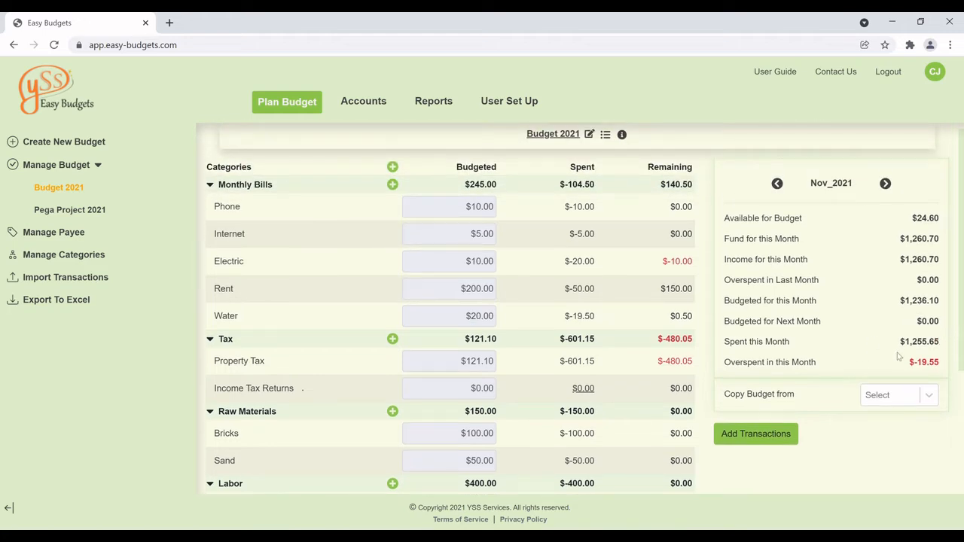
scroll(851, 350, up, 1)
scroll(852, 350, down, 1)
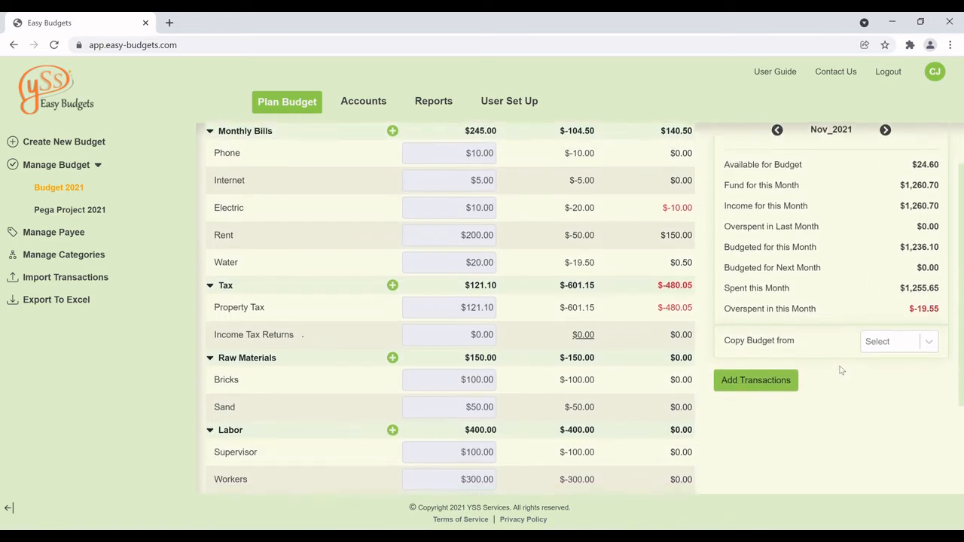
scroll(818, 340, up, 1)
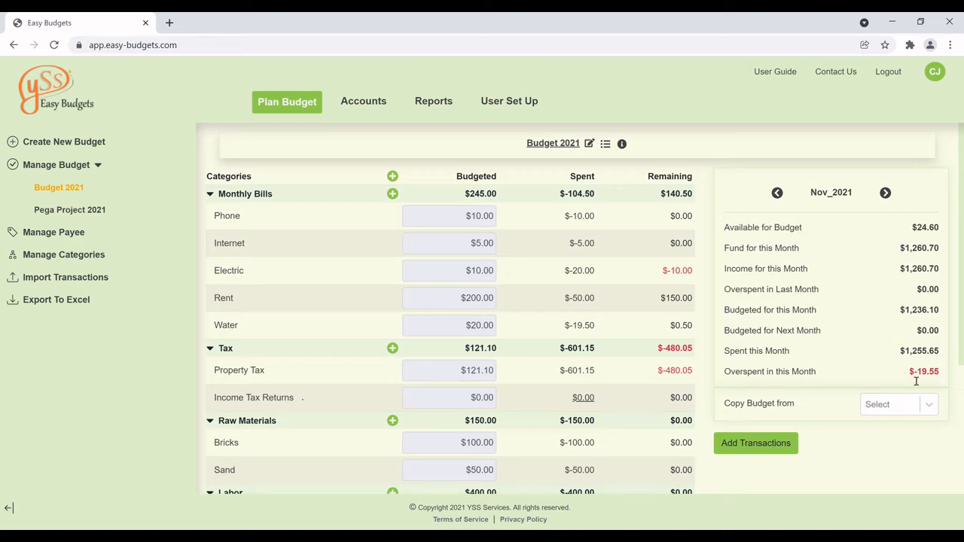
scroll(865, 374, down, 3)
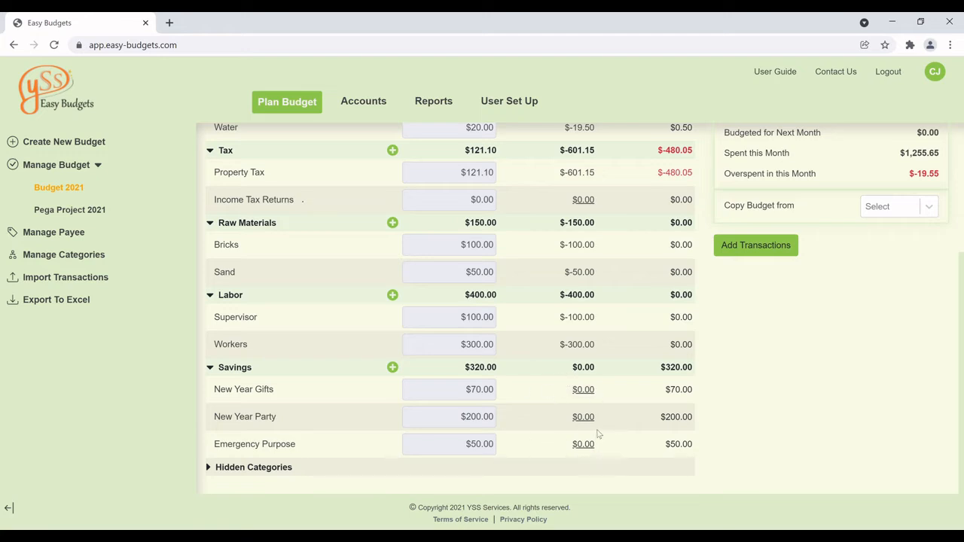
scroll(610, 376, up, 2)
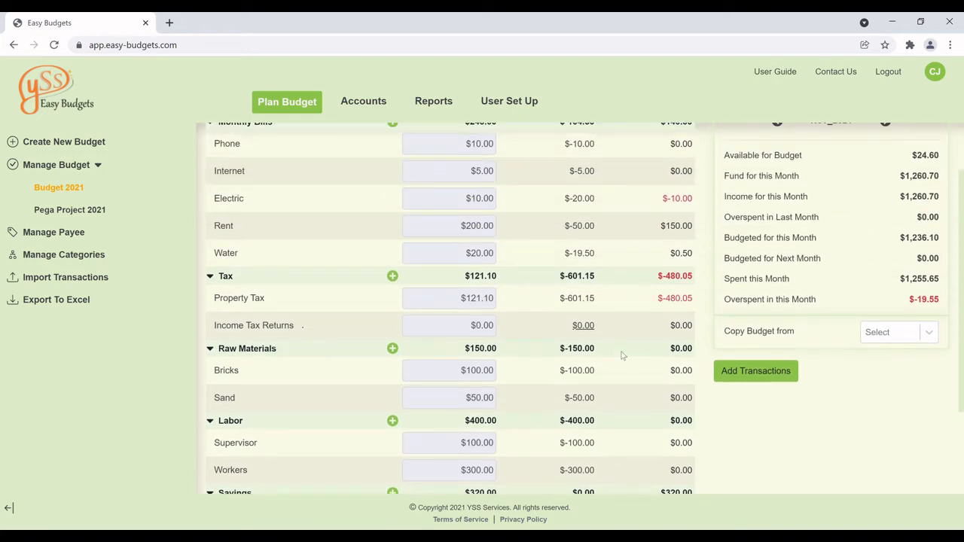
scroll(622, 333, up, 1)
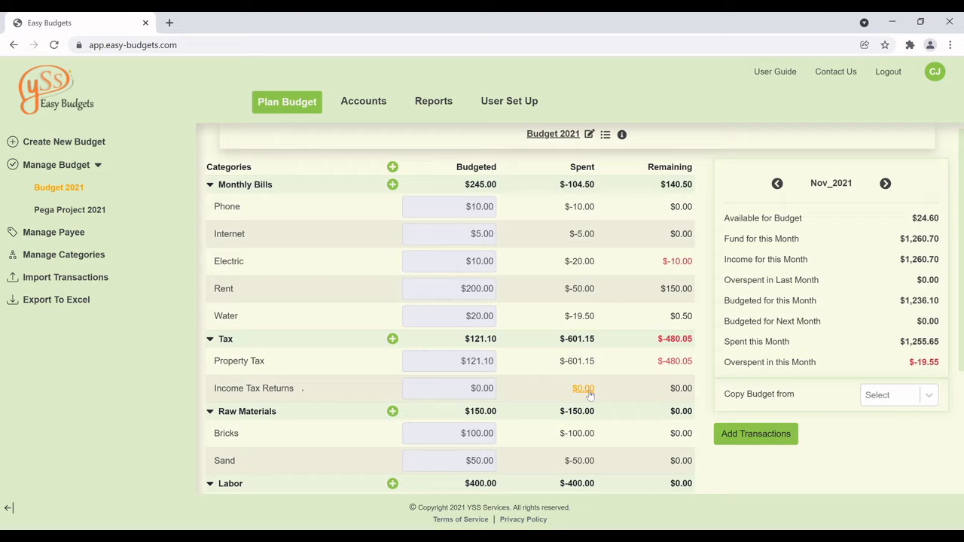
scroll(585, 396, down, 2)
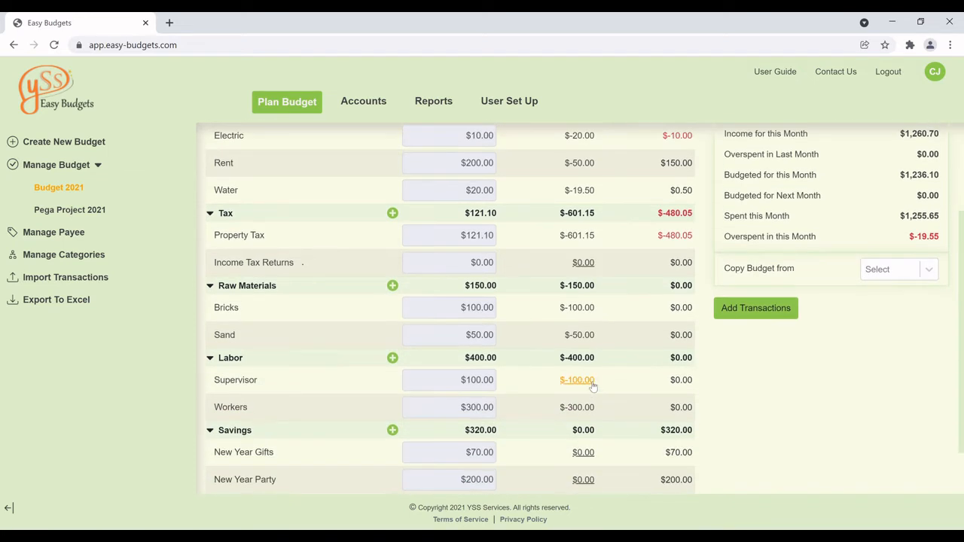
scroll(583, 385, up, 2)
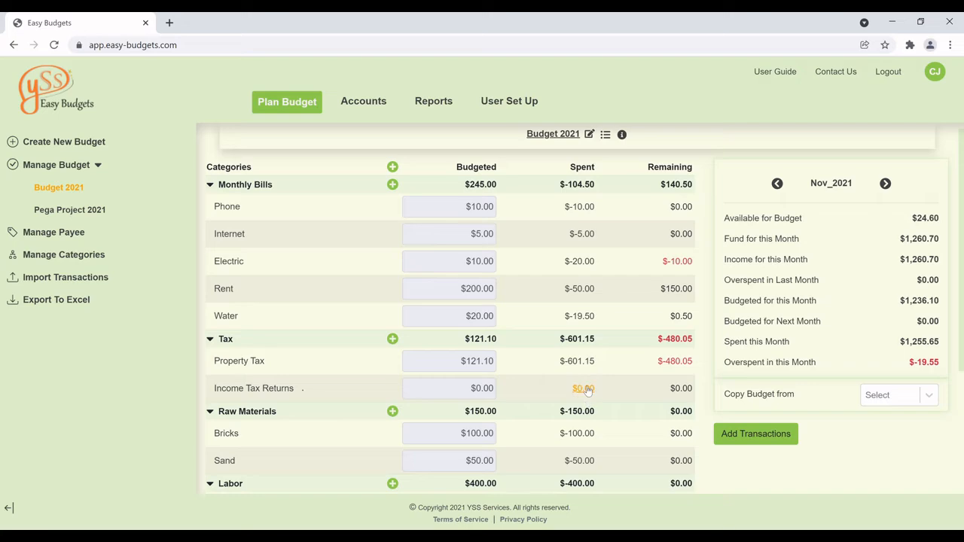
Start a transaction from the Income Tax Returns spent history with account BOFA, date 30-Nov-2021 and payee Self.
click(584, 388)
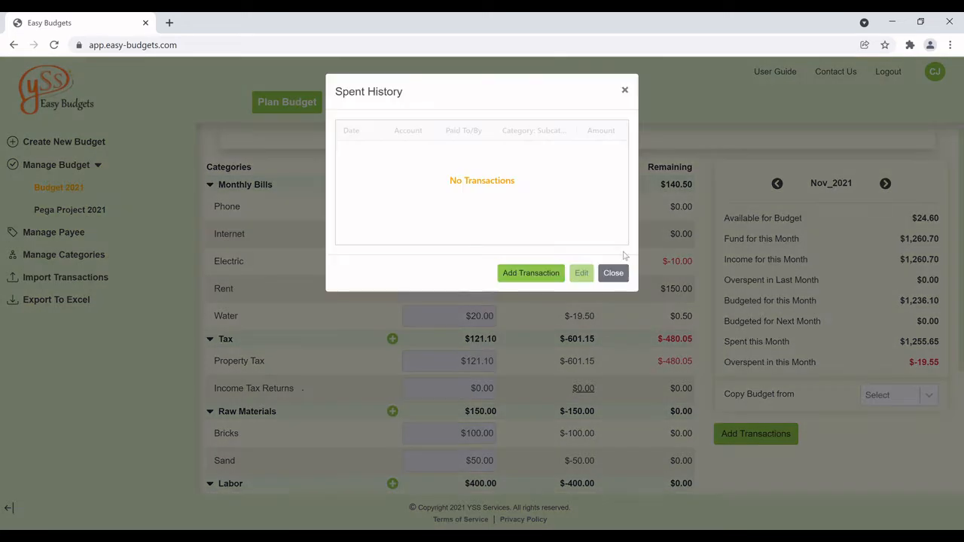
click(518, 273)
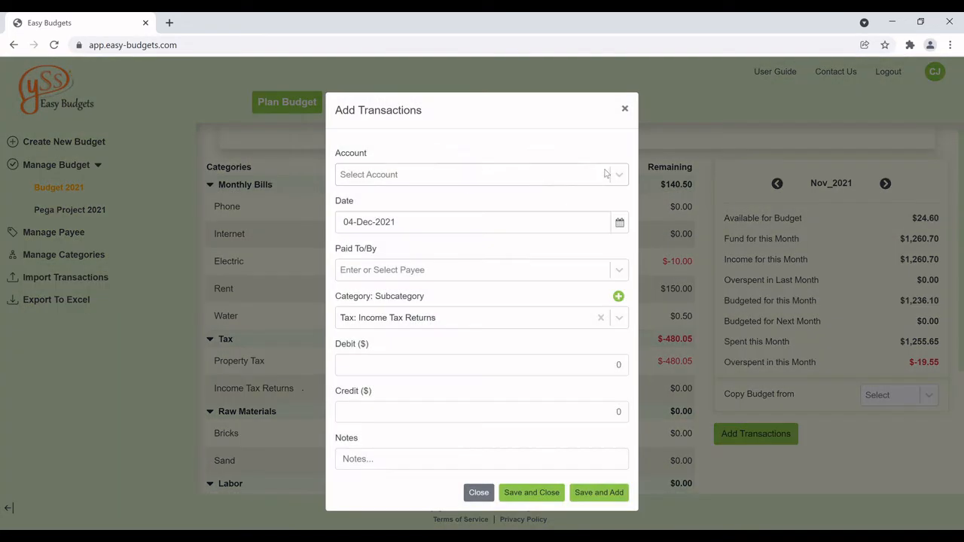
click(620, 176)
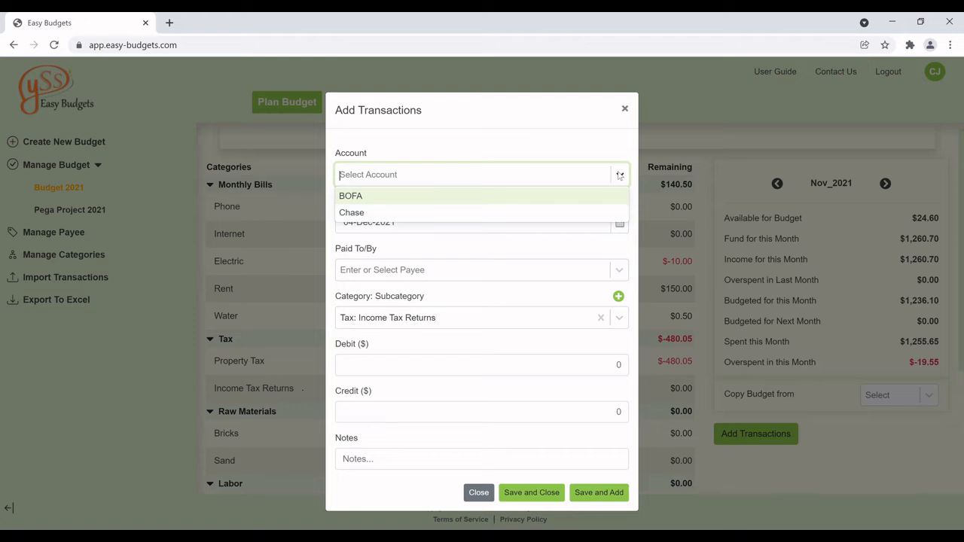
click(424, 198)
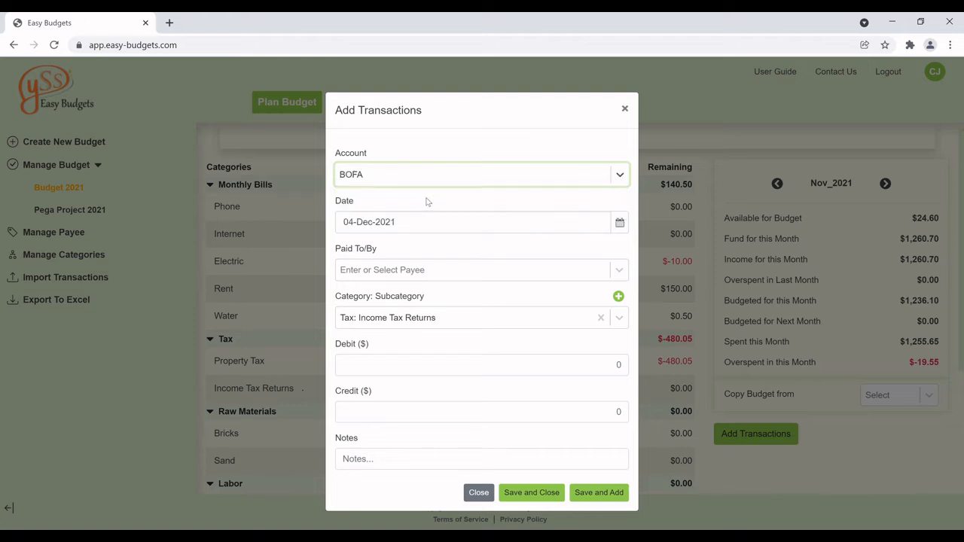
click(619, 223)
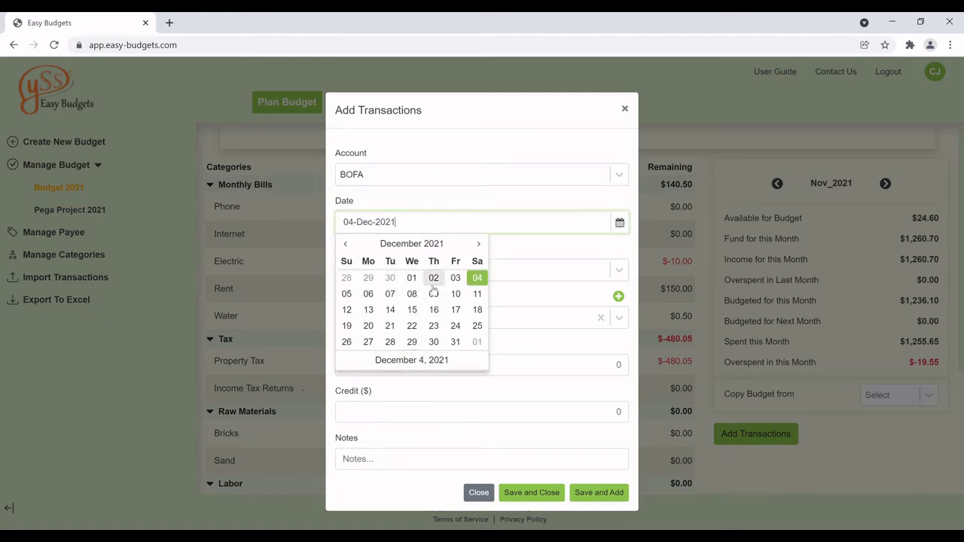
click(390, 278)
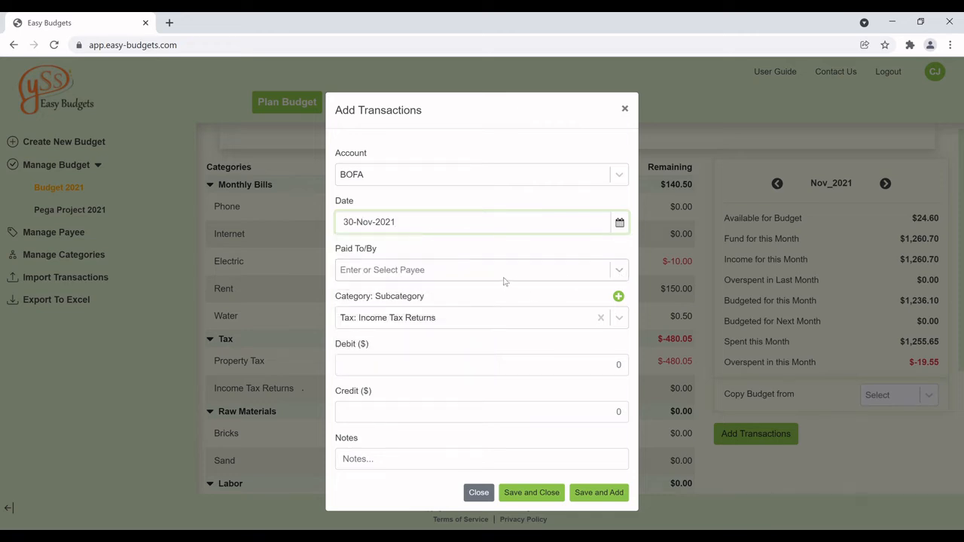
click(618, 271)
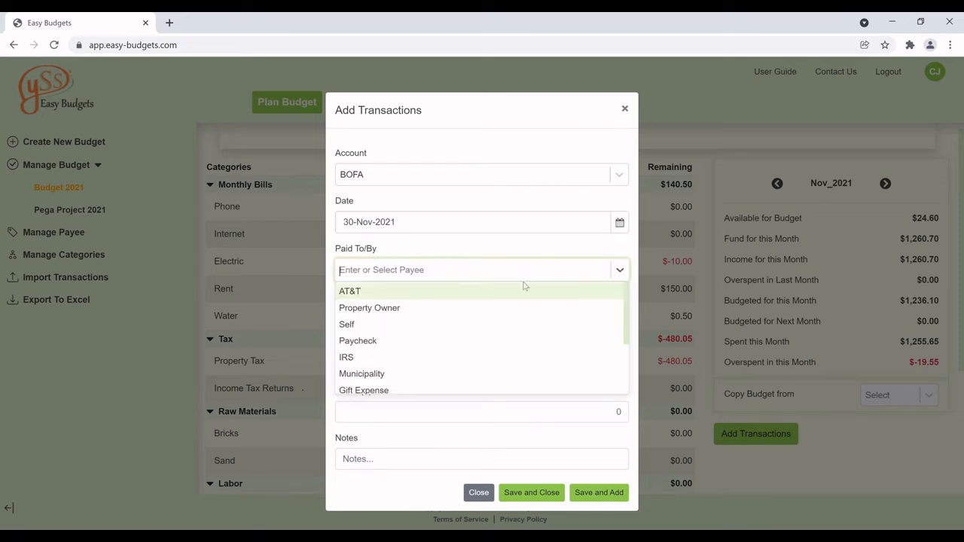
click(371, 325)
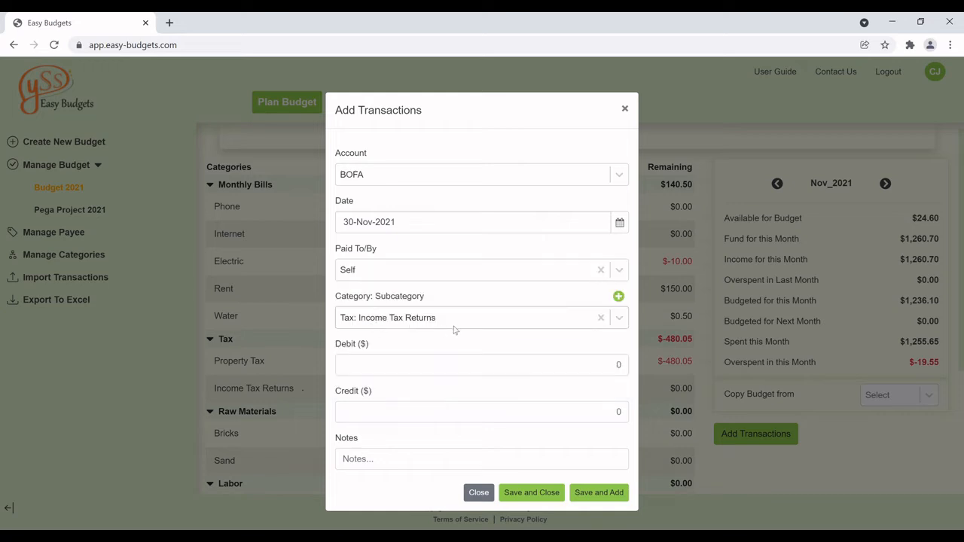
Enter a $212.75 credit for the Income Tax Returns transaction and go to its notes.
click(611, 418)
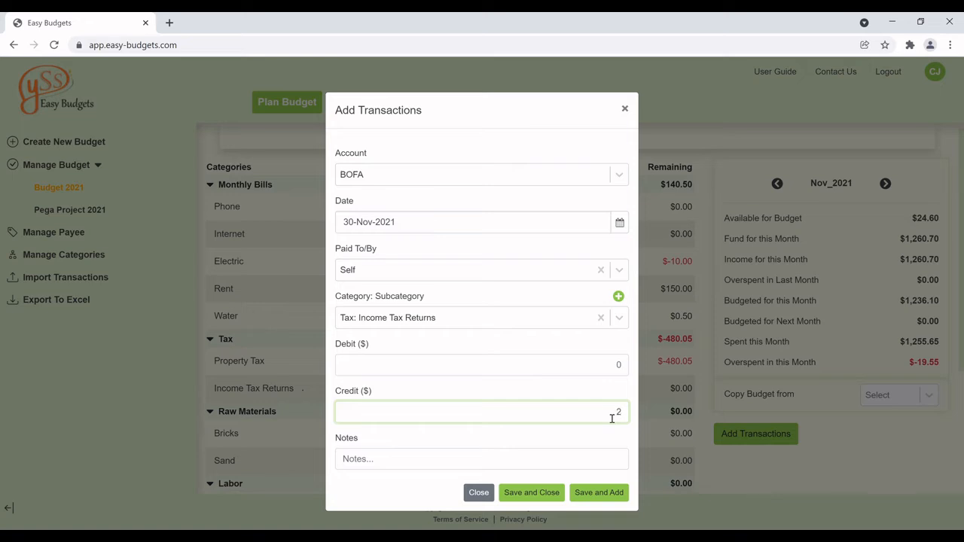
text(212.75)
click(428, 463)
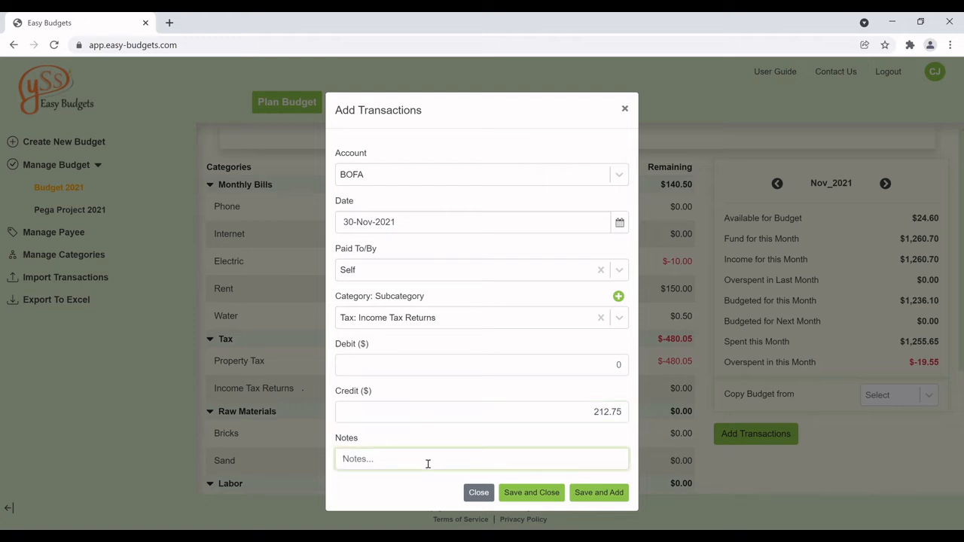
text(IRS Income)
key(BackSpace)
key(BackSpace)
key(BackSpace)
key(BackSpace)
key(BackSpace)
key(BackSpace)
key(BackSpace)
key(BackSpace)
key(BackSpace)
key(BackSpace)
Add the note "Tax returns from IRS" and save the transaction, keeping the form open for another one.
text(Tax returns from IRS)
click(606, 492)
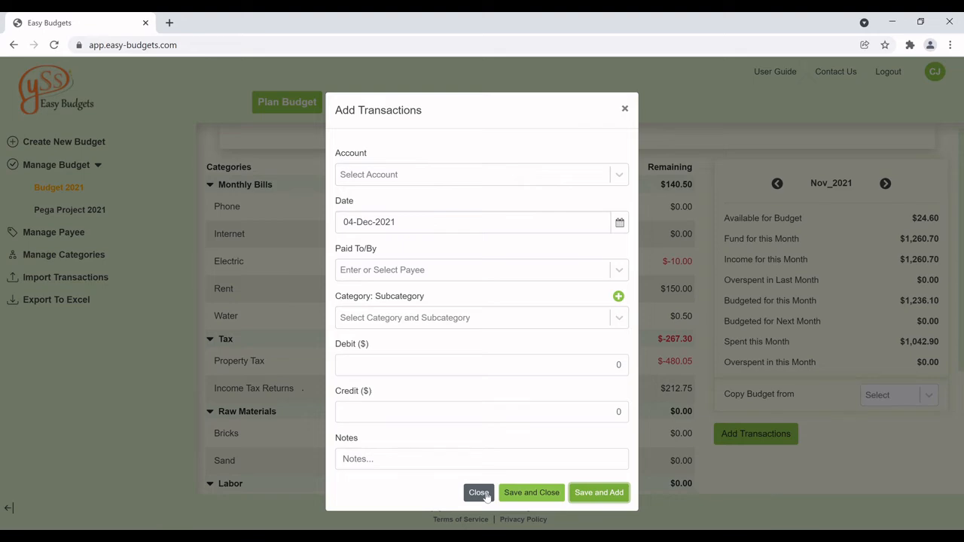
Close the transaction form and the Income Tax Returns spent history, and compare the month's budgeted and spent totals.
click(479, 492)
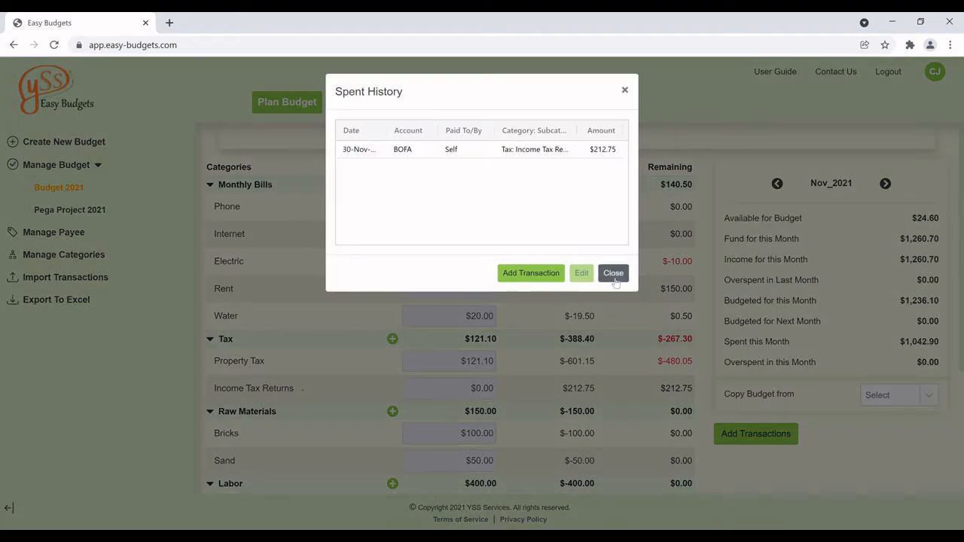
click(614, 274)
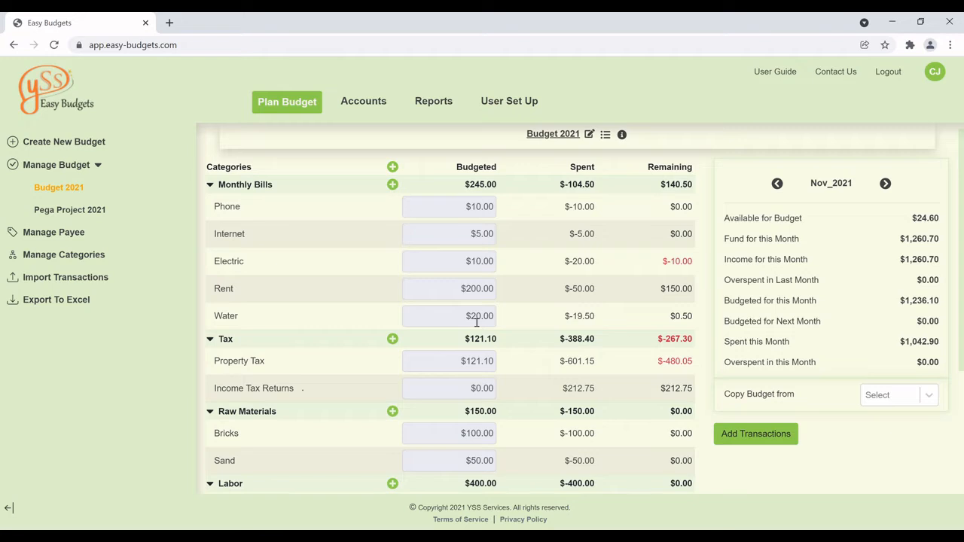
scroll(567, 373, down, 1)
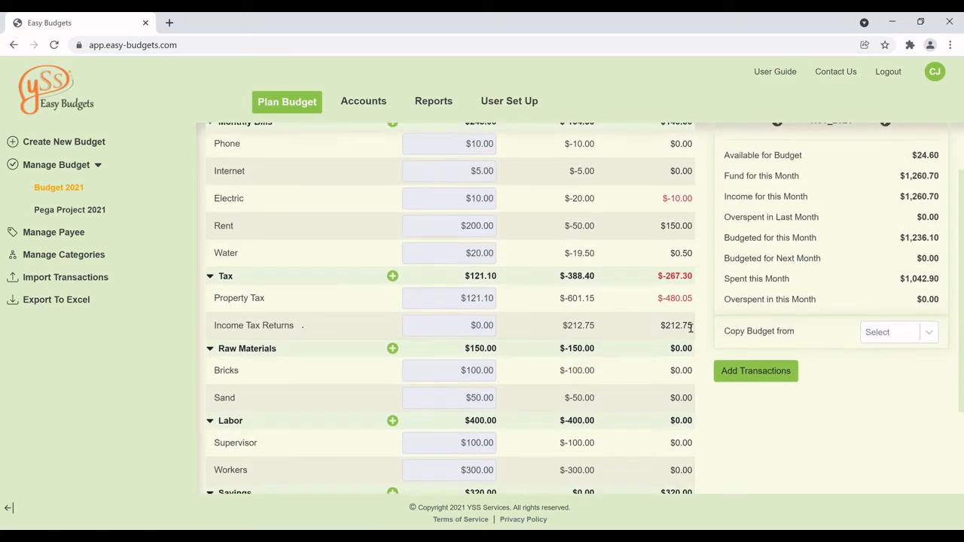
scroll(691, 333, up, 1)
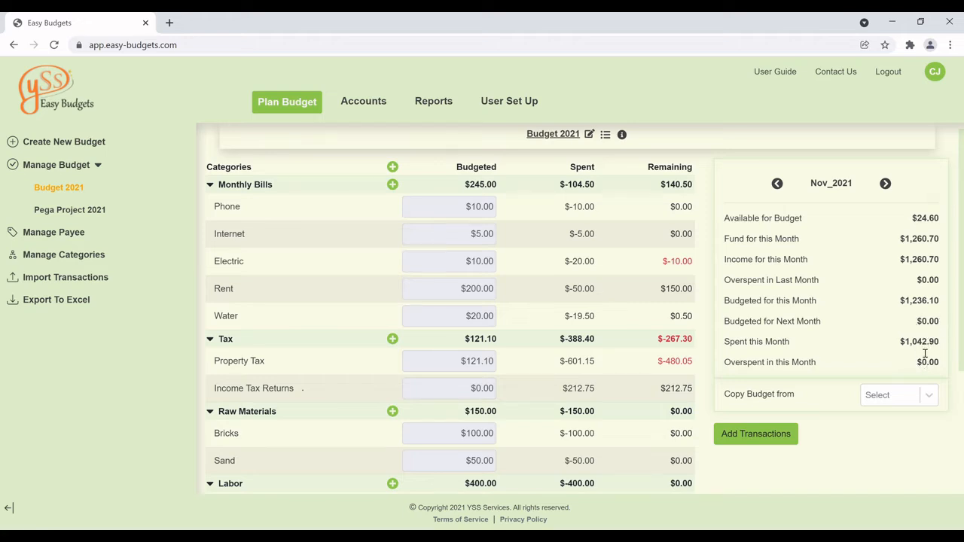
drag(910, 305, 951, 306)
click(923, 305)
drag(909, 347, 943, 347)
click(839, 350)
Examine the Savings subcategories' spent and remaining amounts against the November budget summary.
scroll(917, 361, down, 4)
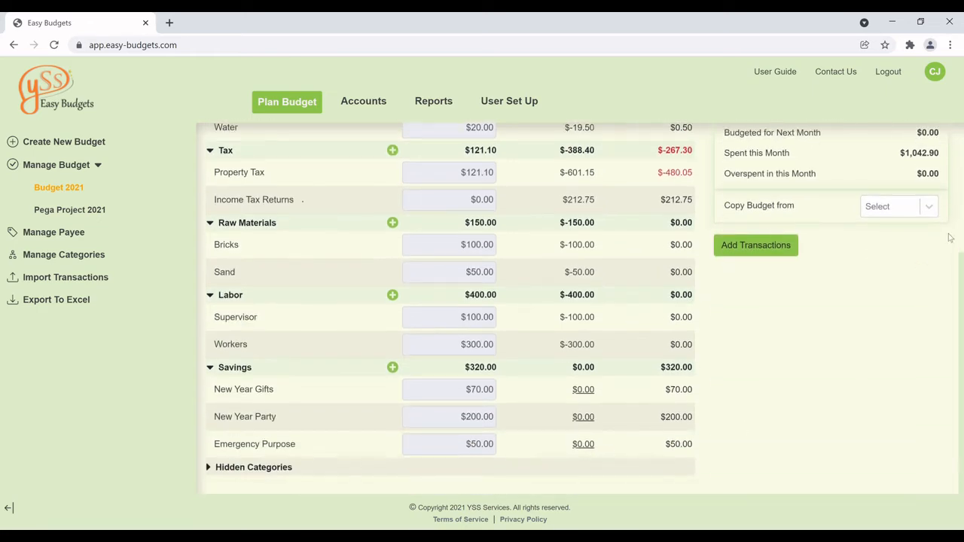
scroll(955, 252, up, 4)
scroll(908, 334, down, 1)
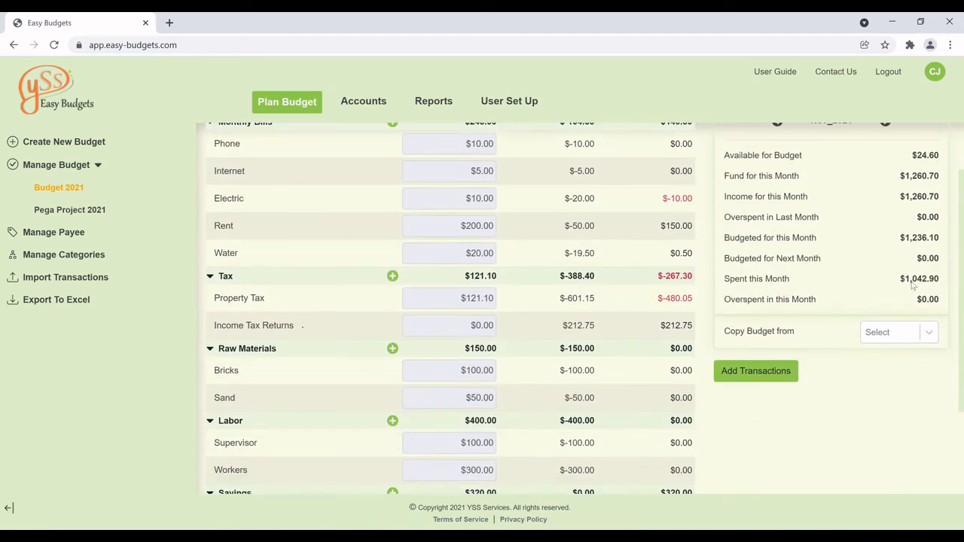
scroll(544, 460, down, 2)
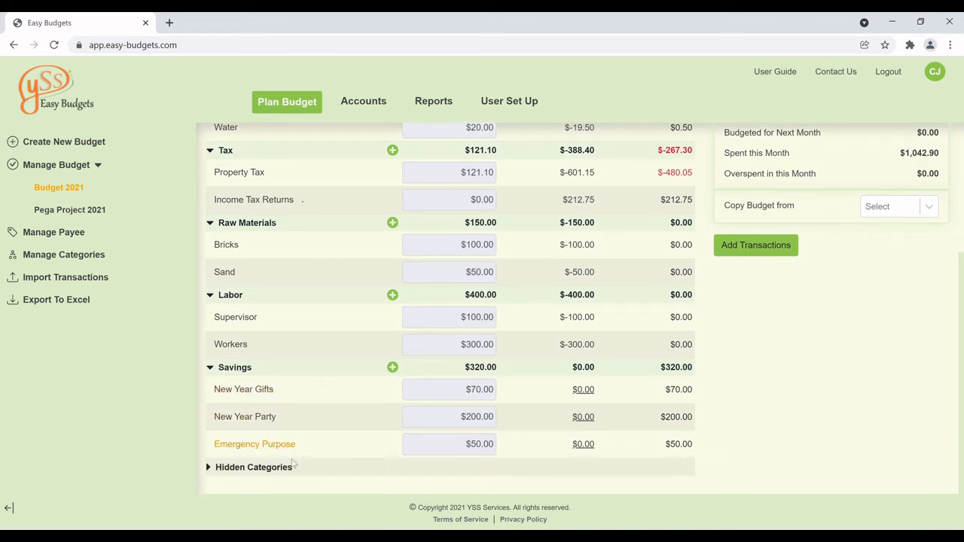
scroll(879, 417, up, 2)
scroll(878, 417, up, 1)
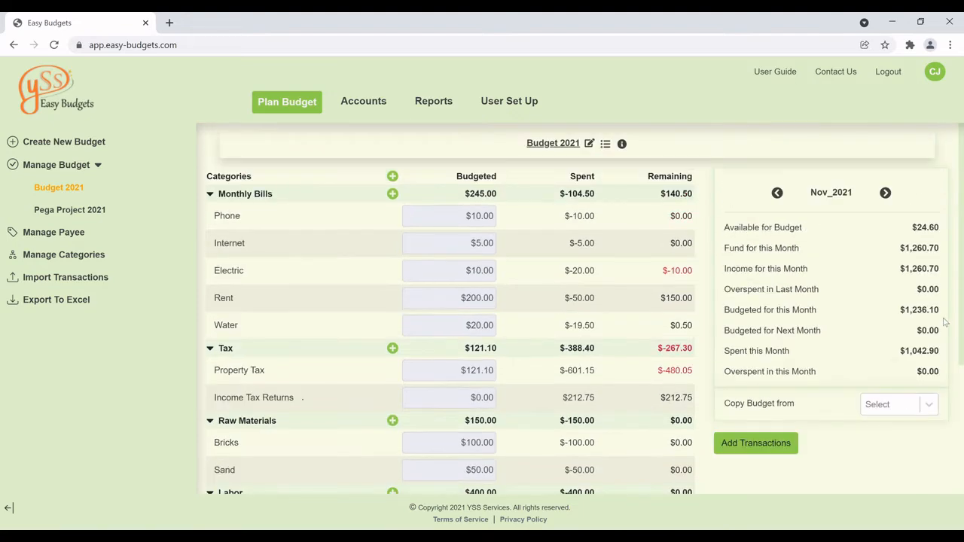
scroll(944, 323, down, 3)
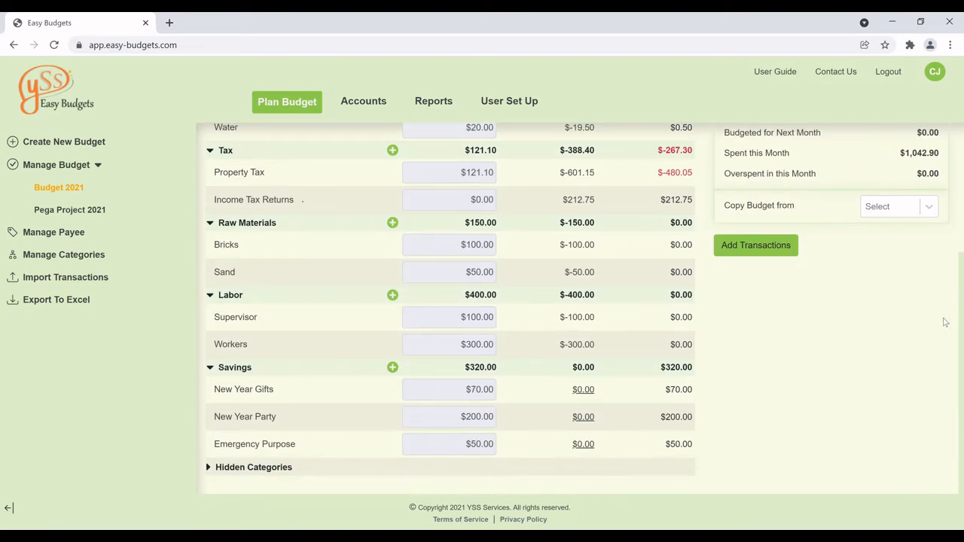
scroll(837, 280, up, 3)
scroll(708, 374, down, 1)
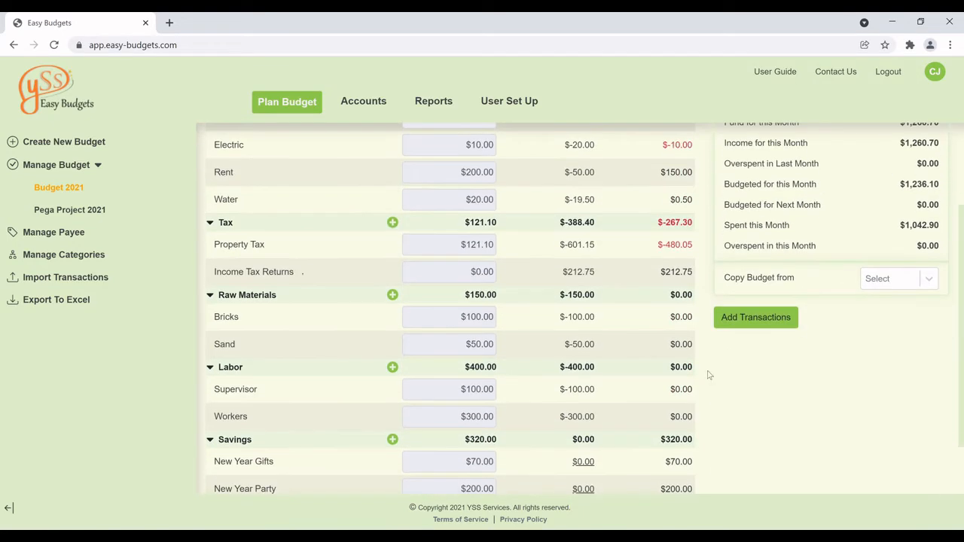
scroll(678, 399, down, 1)
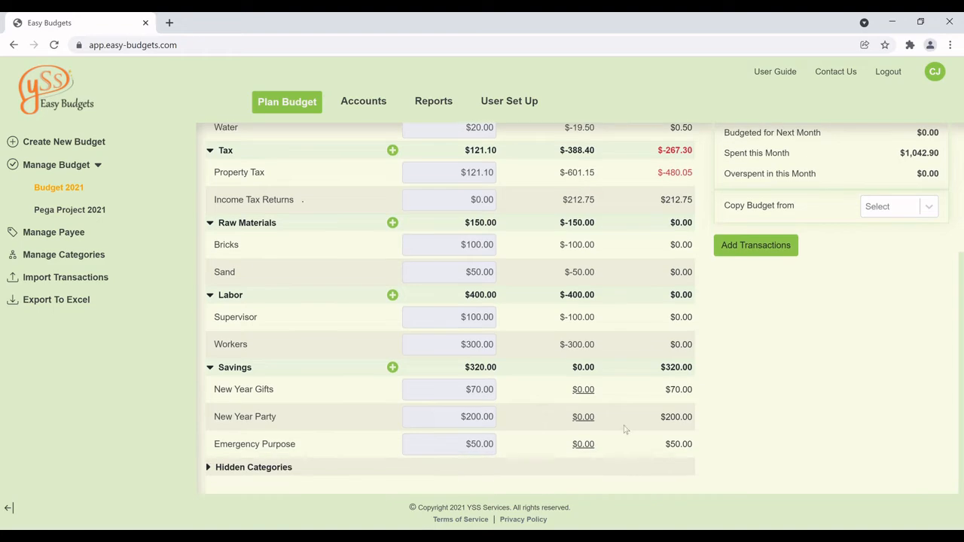
Start a transaction from the Emergency Purpose spent history with account BOFA and date 30-Nov-2021.
click(590, 444)
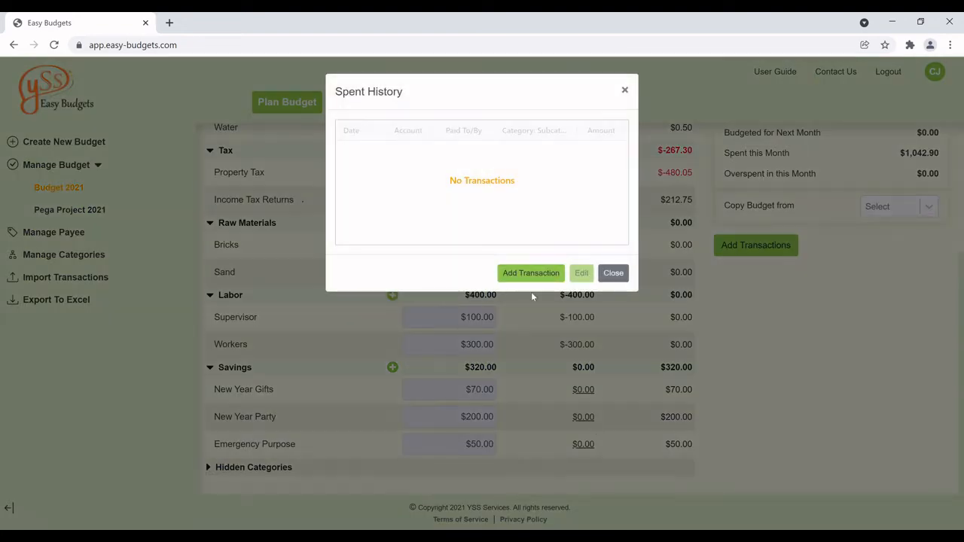
click(543, 273)
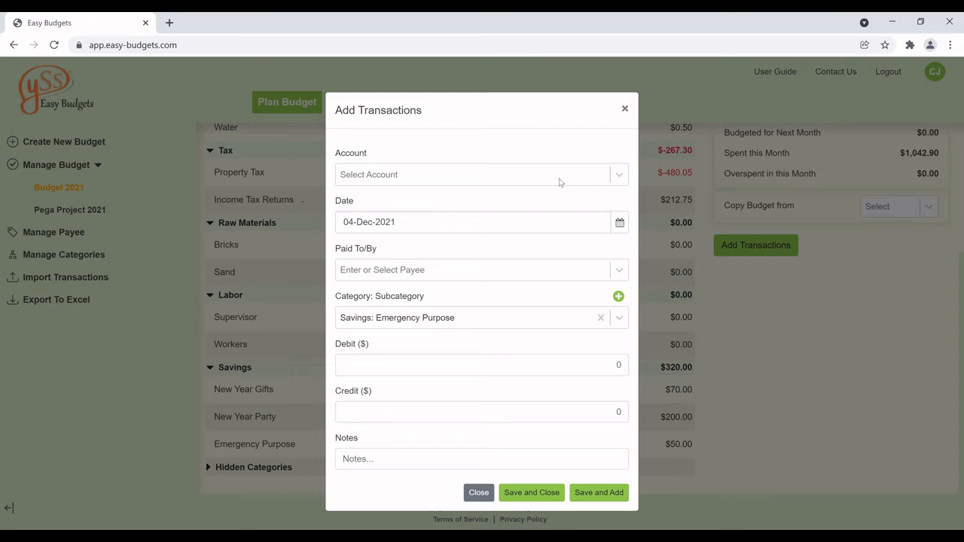
click(618, 174)
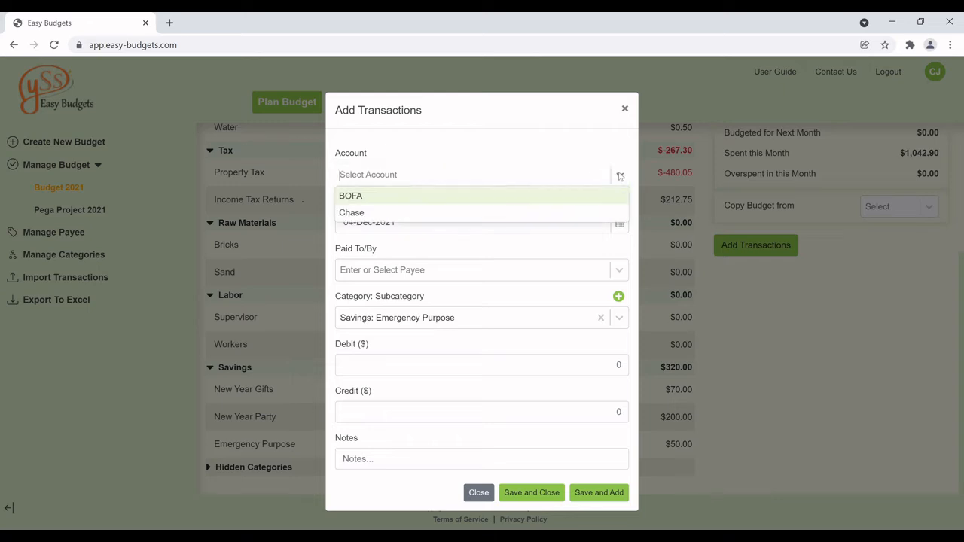
click(428, 198)
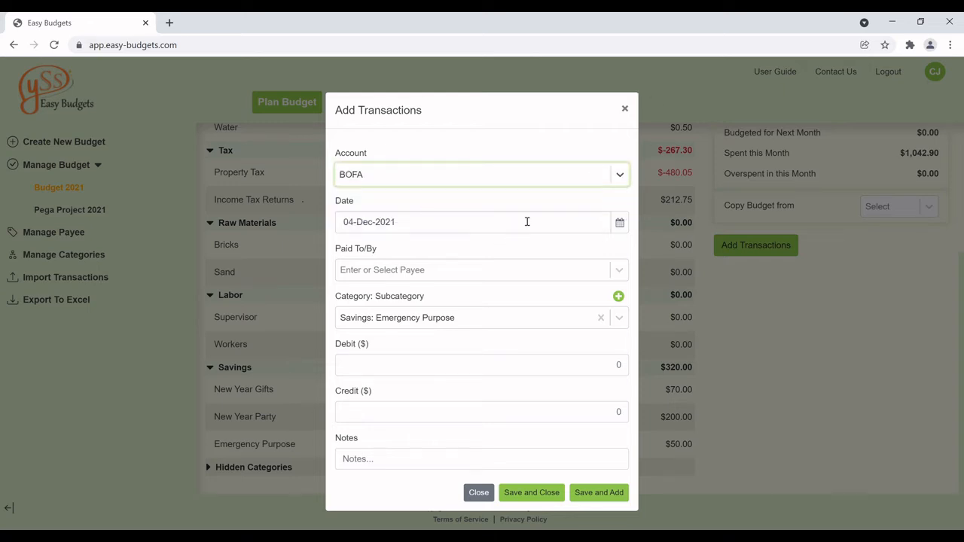
click(619, 222)
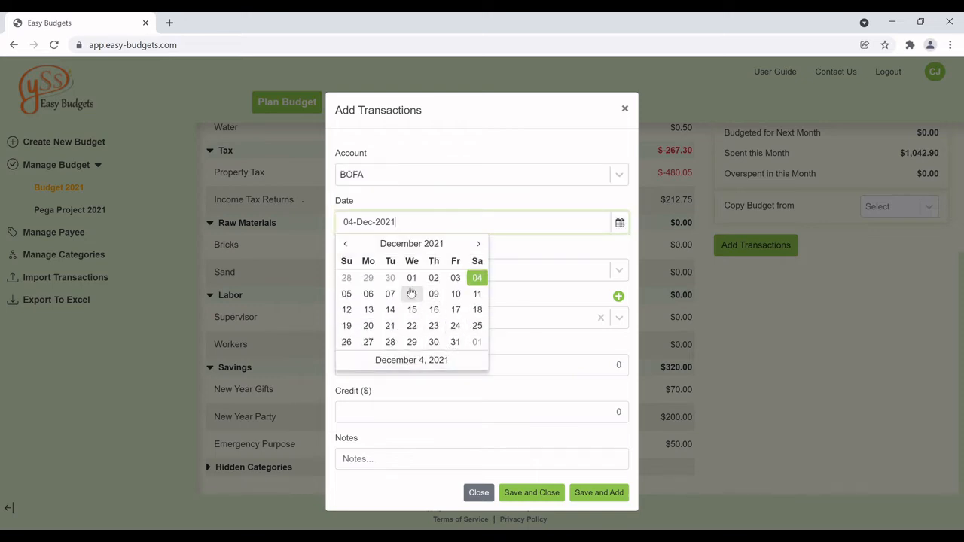
click(390, 279)
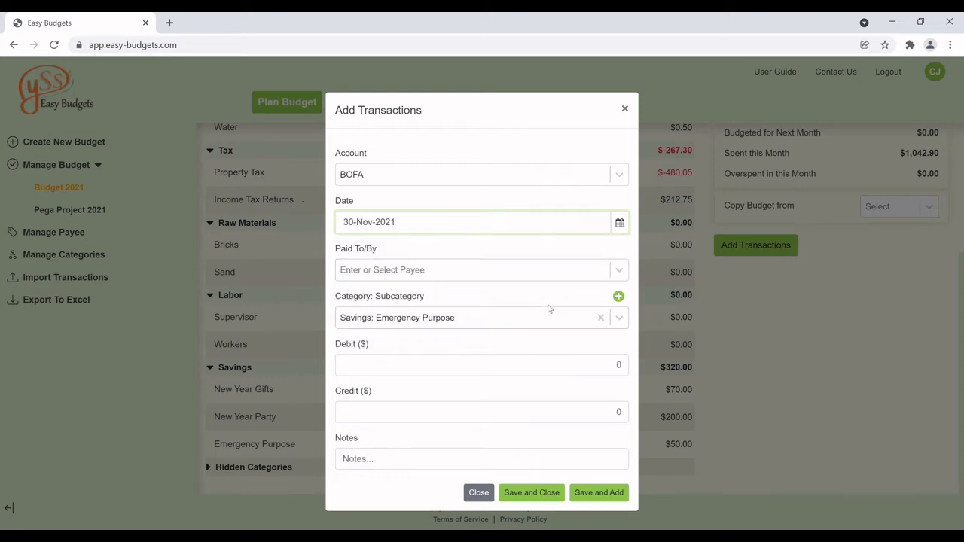
click(487, 279)
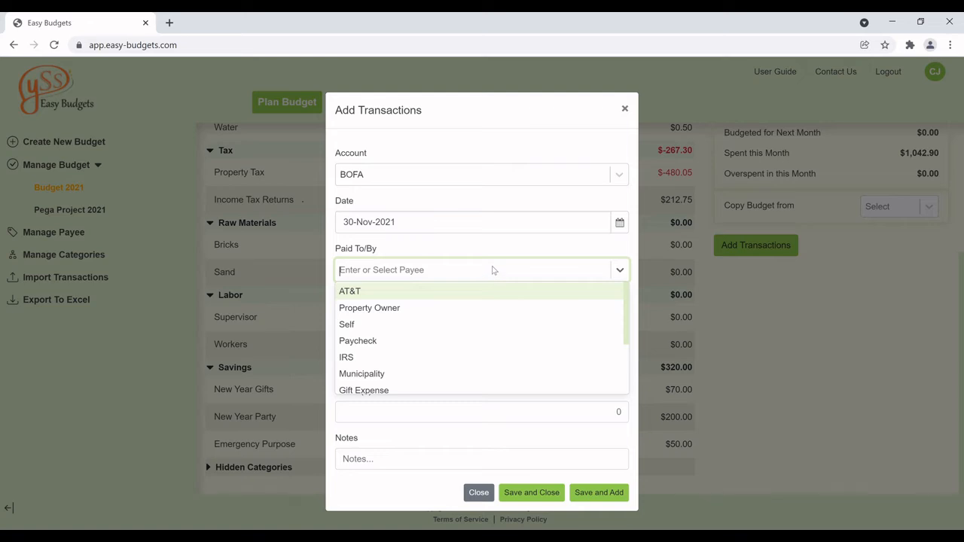
text(Savings)
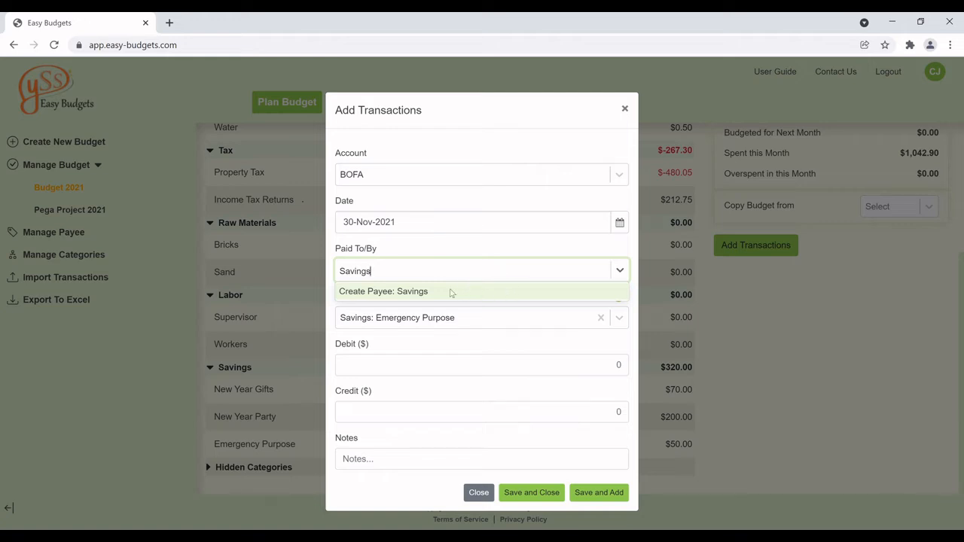
click(419, 273)
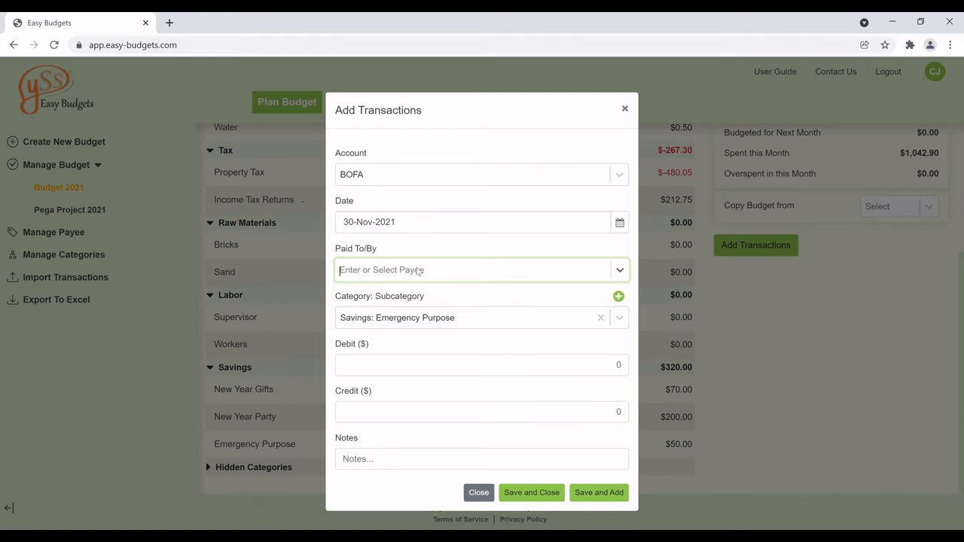
Try to create a new payee named Self for the Emergency Purpose transaction, and clear the payee entry.
click(416, 276)
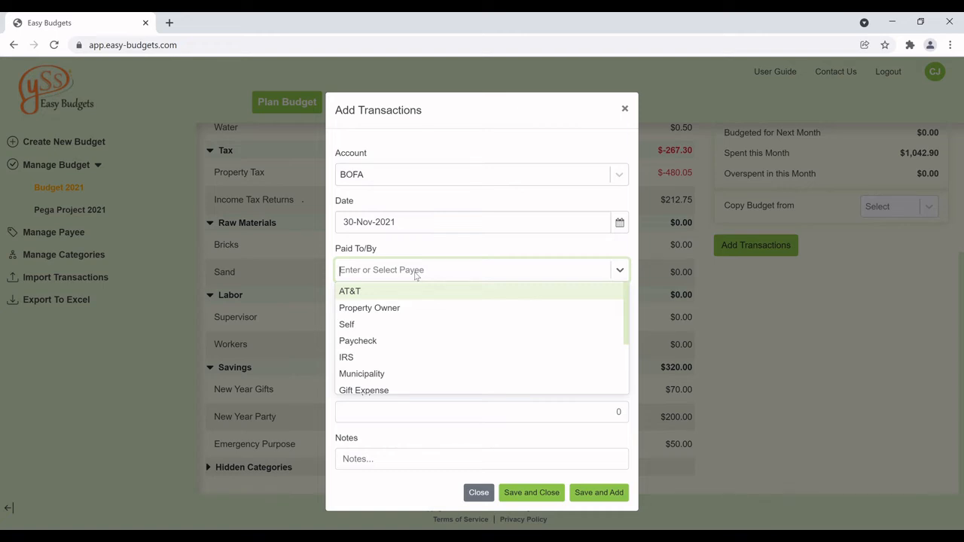
text(Self)
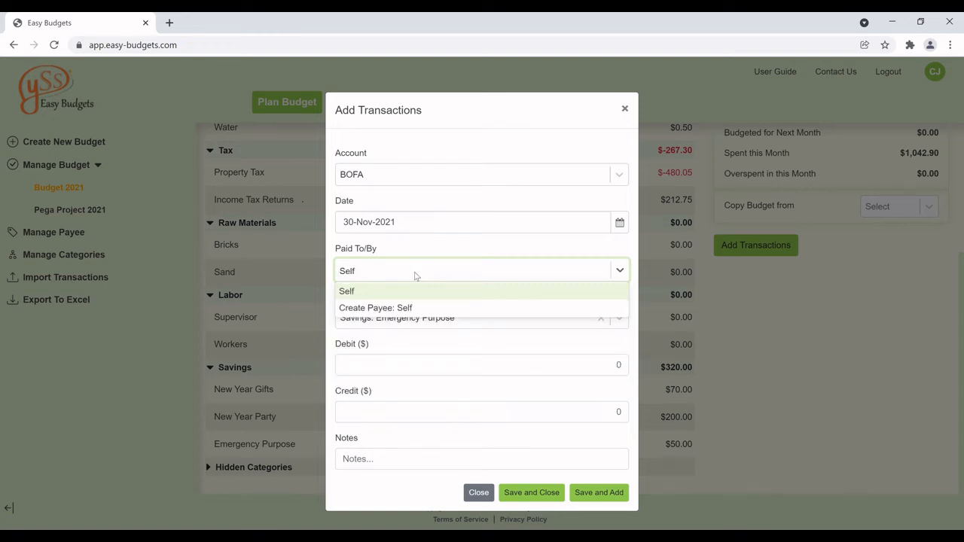
click(411, 307)
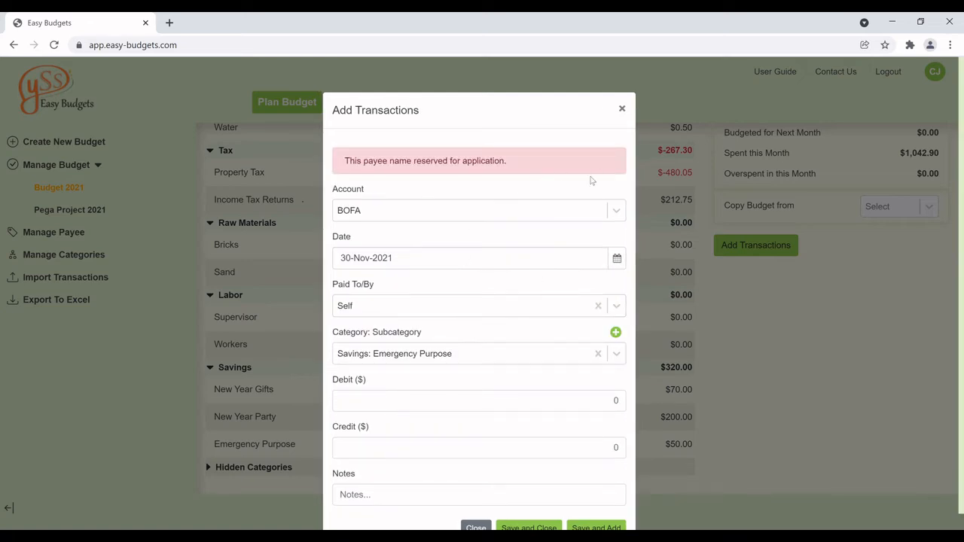
click(384, 308)
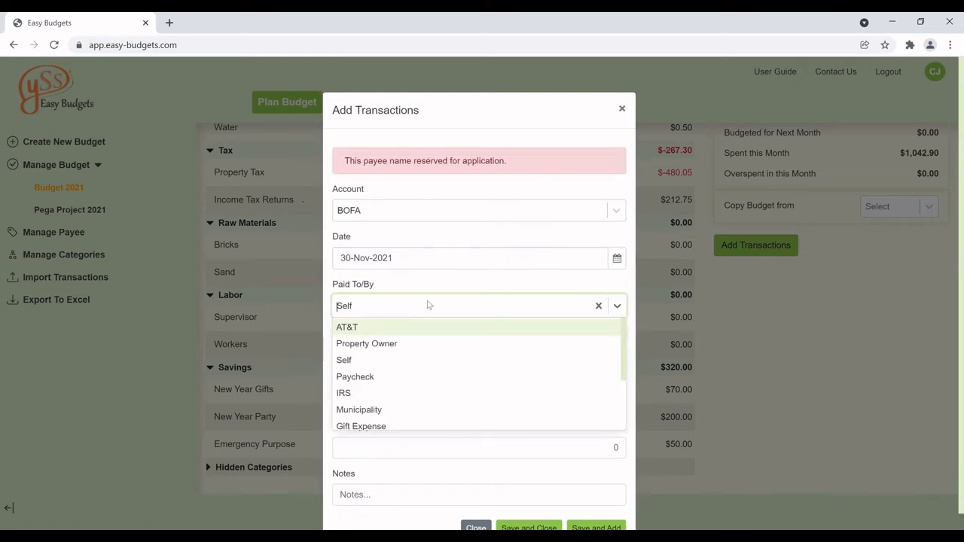
click(598, 305)
Choose the existing payee Self, enter a $50 debit, save the Emergency Purpose transaction and close its spent history.
click(518, 273)
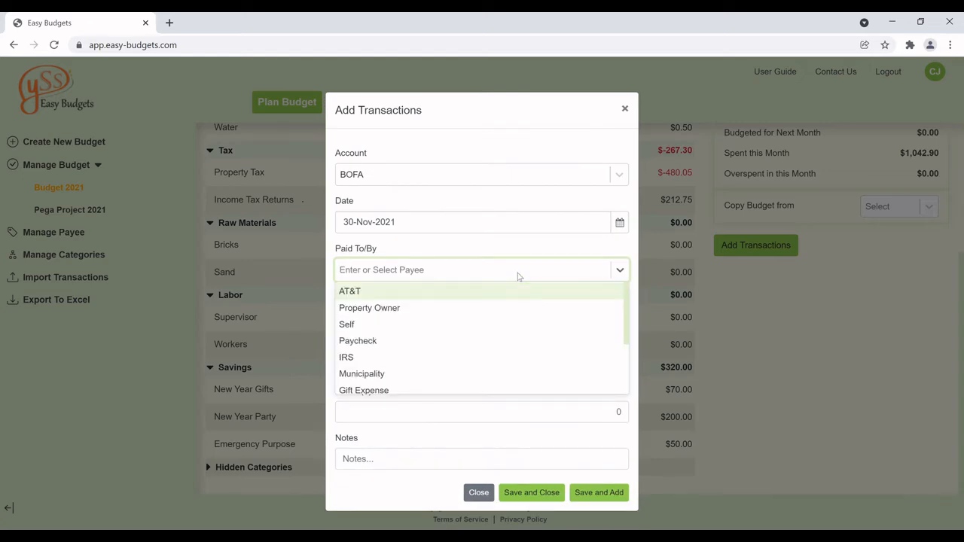
text(Se)
click(415, 293)
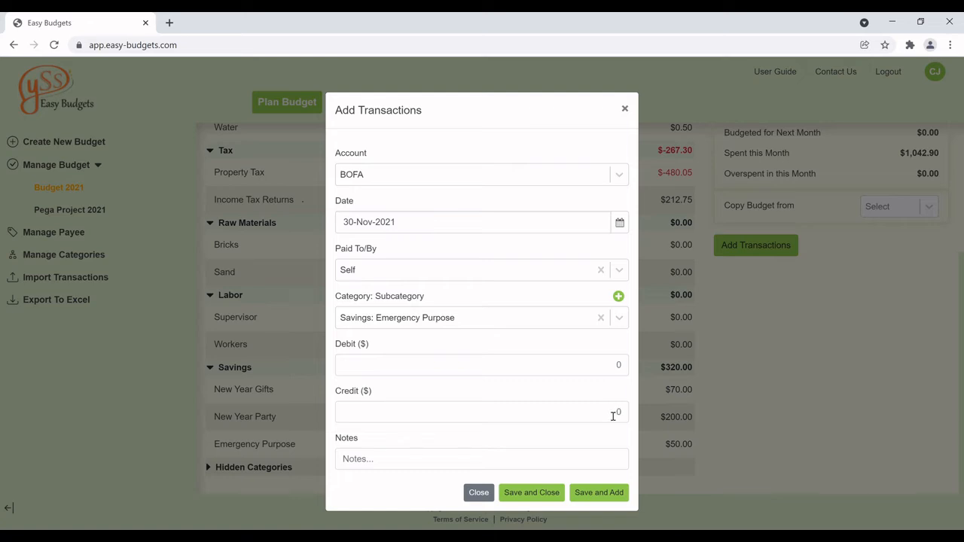
click(616, 412)
click(614, 364)
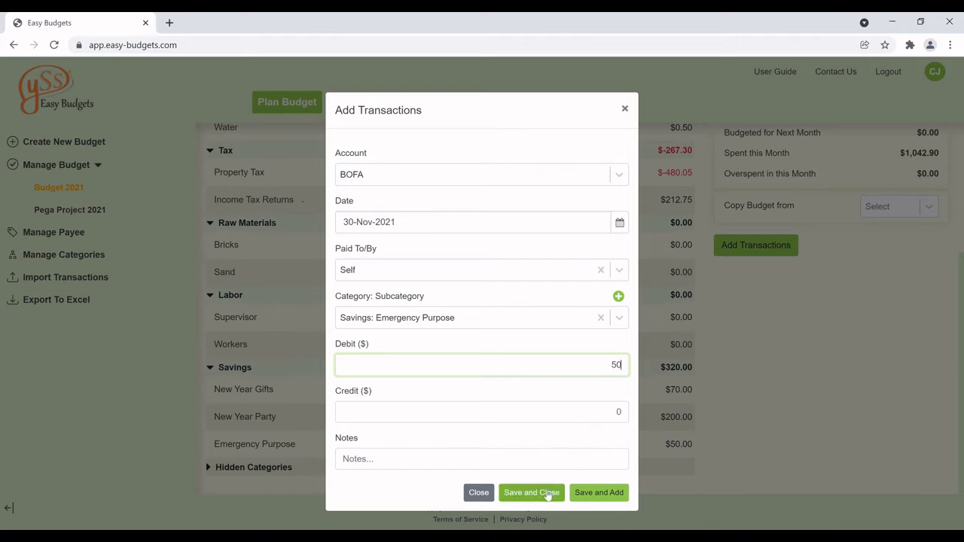
click(548, 493)
click(576, 443)
click(612, 273)
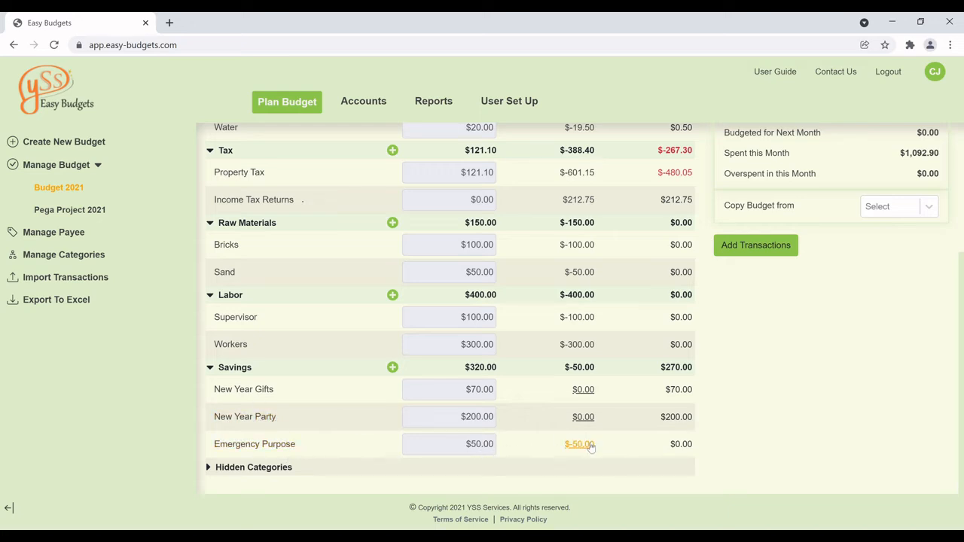
Examine the spent and remaining amounts of the Savings subcategories along with the month's spent total.
scroll(727, 447, up, 1)
scroll(727, 447, down, 1)
scroll(613, 448, up, 1)
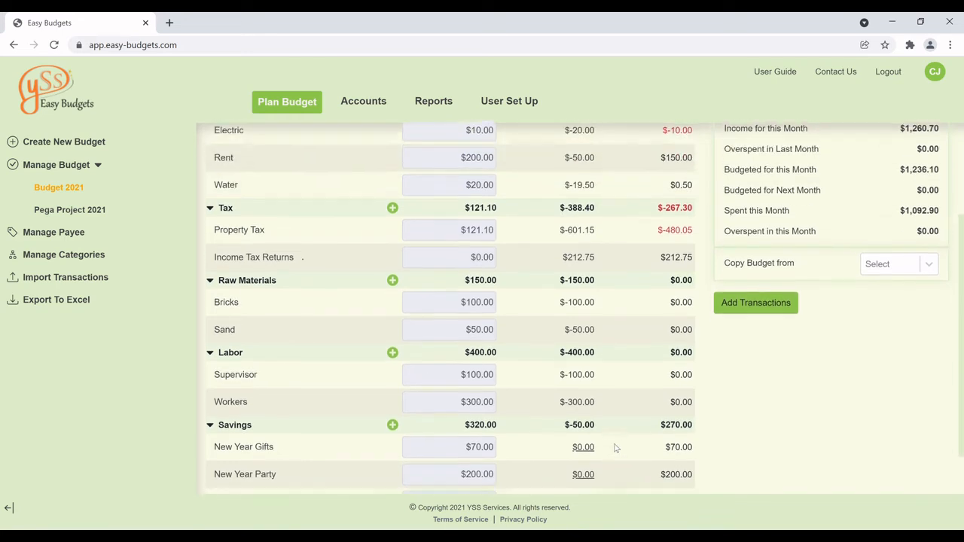
scroll(621, 440, down, 1)
scroll(654, 363, up, 1)
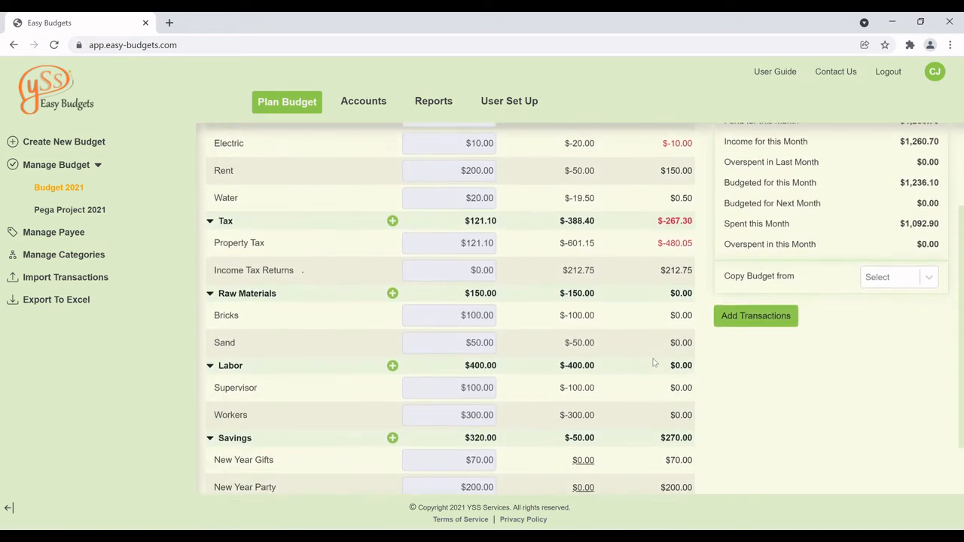
scroll(591, 453, down, 1)
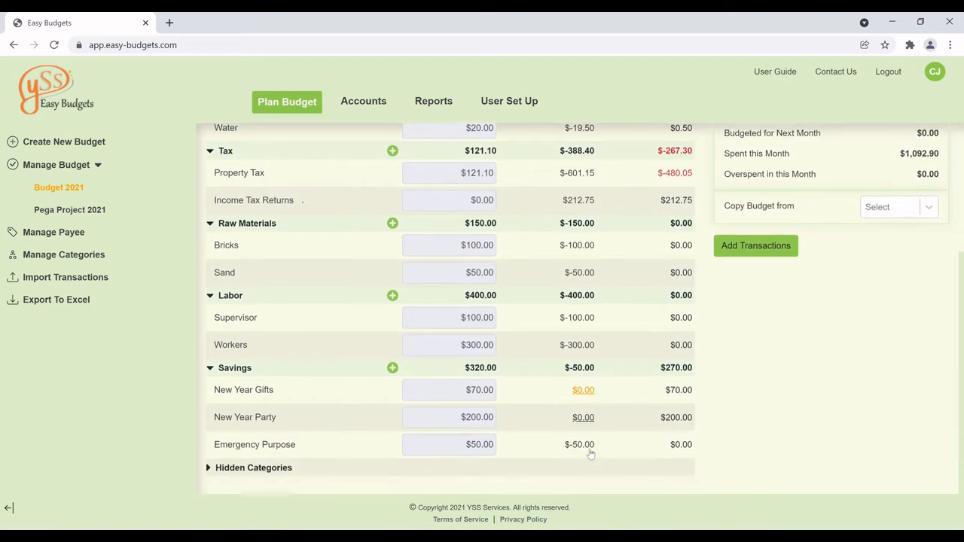
scroll(589, 454, up, 2)
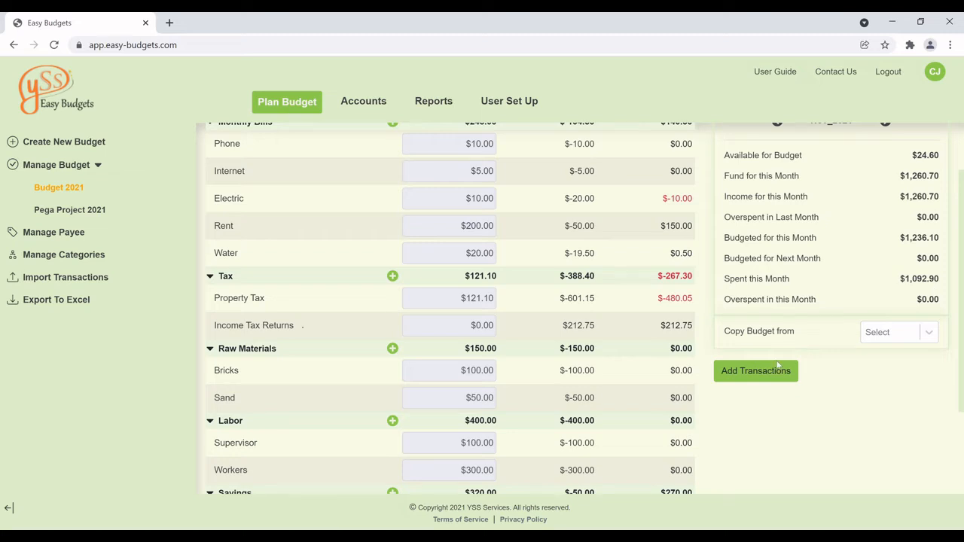
scroll(581, 398, down, 3)
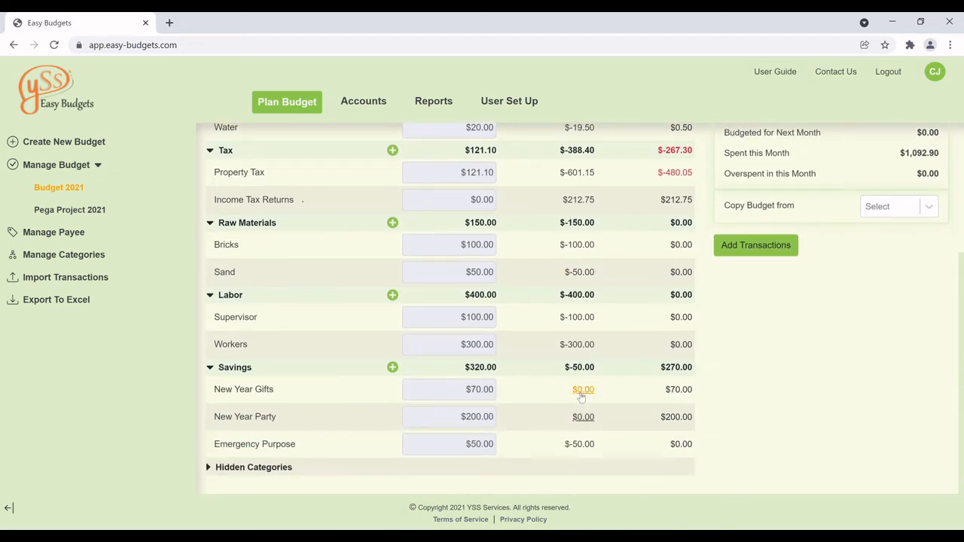
Start a transaction from the New Year Gifts spent history with account BOFA and date 30-Nov-2021.
click(586, 391)
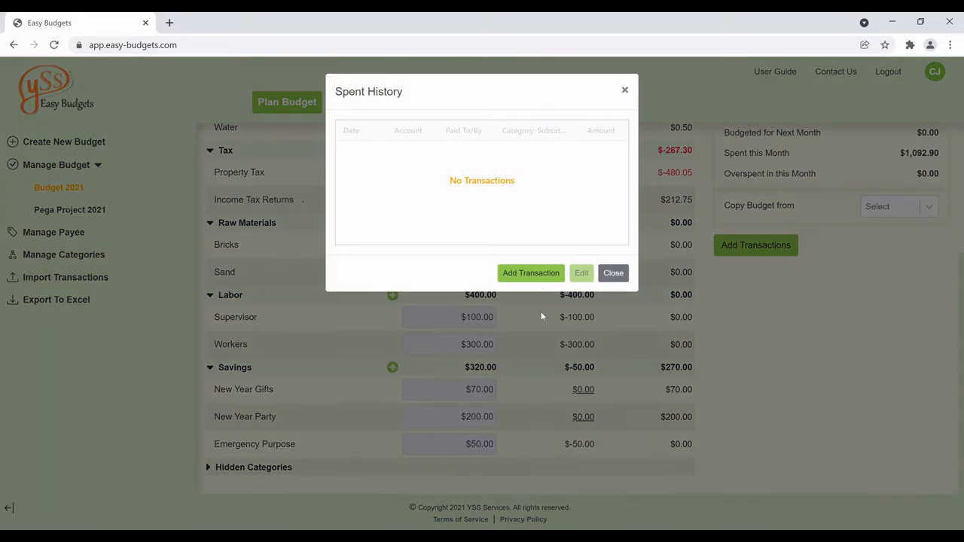
click(543, 271)
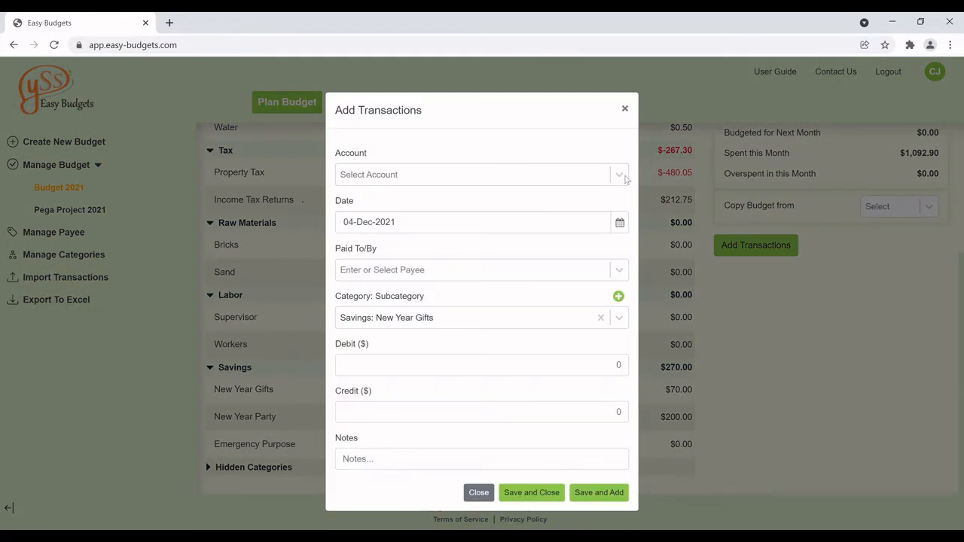
click(609, 179)
click(401, 197)
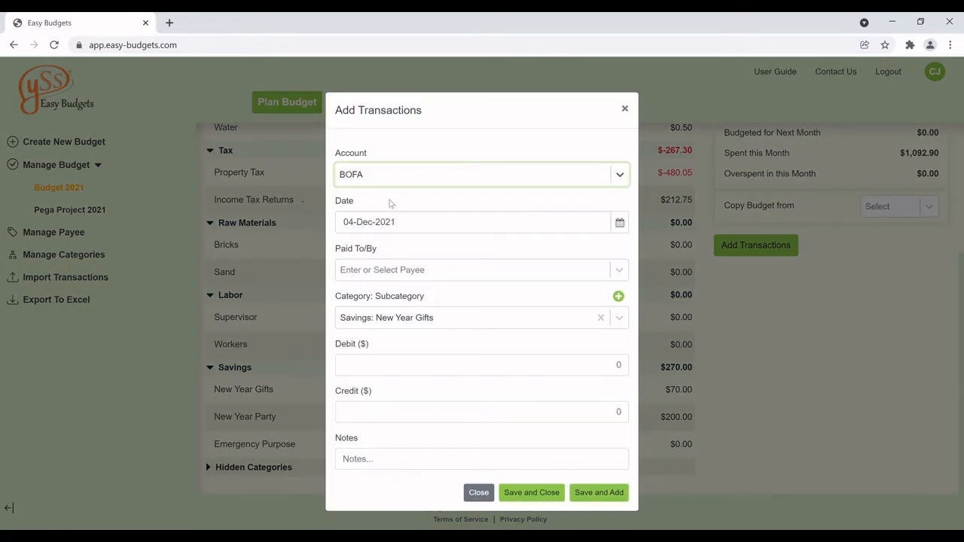
click(619, 223)
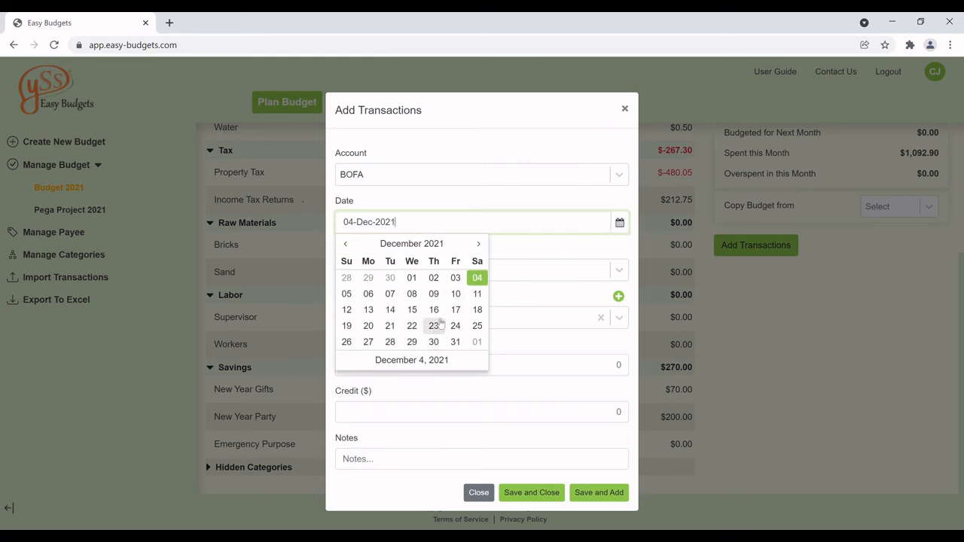
click(390, 277)
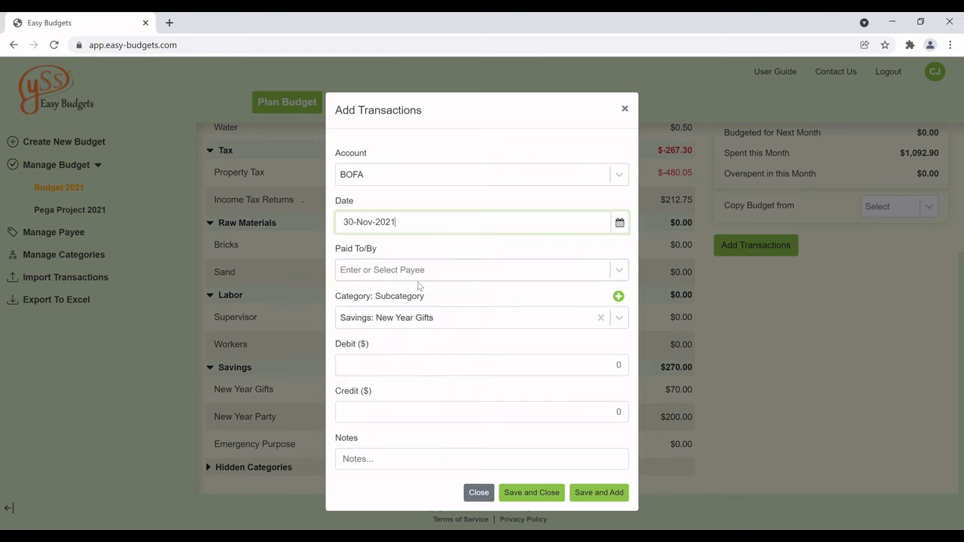
Try to create a new payee named Self for the New Year Gifts transaction, and clear the payee entry.
click(465, 268)
text(Selft)
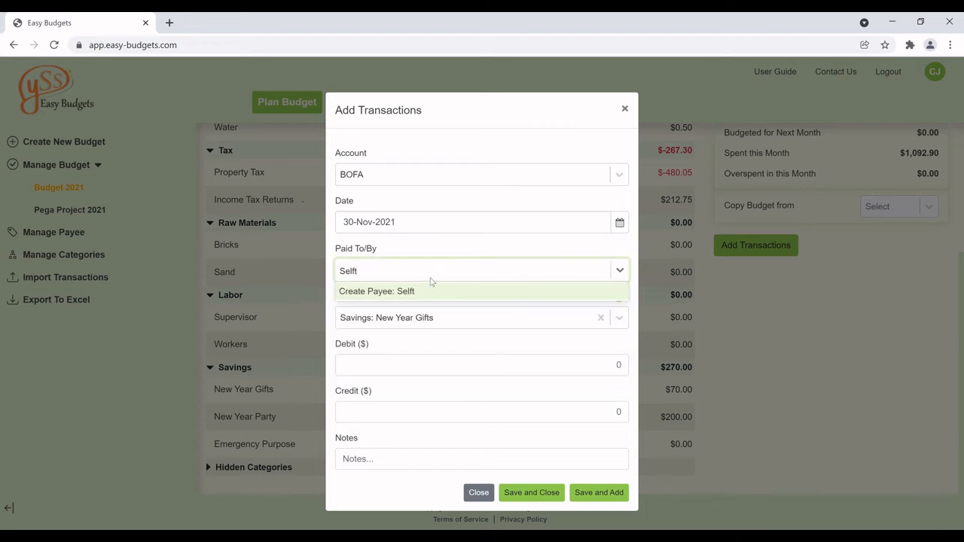
key(BackSpace)
click(424, 301)
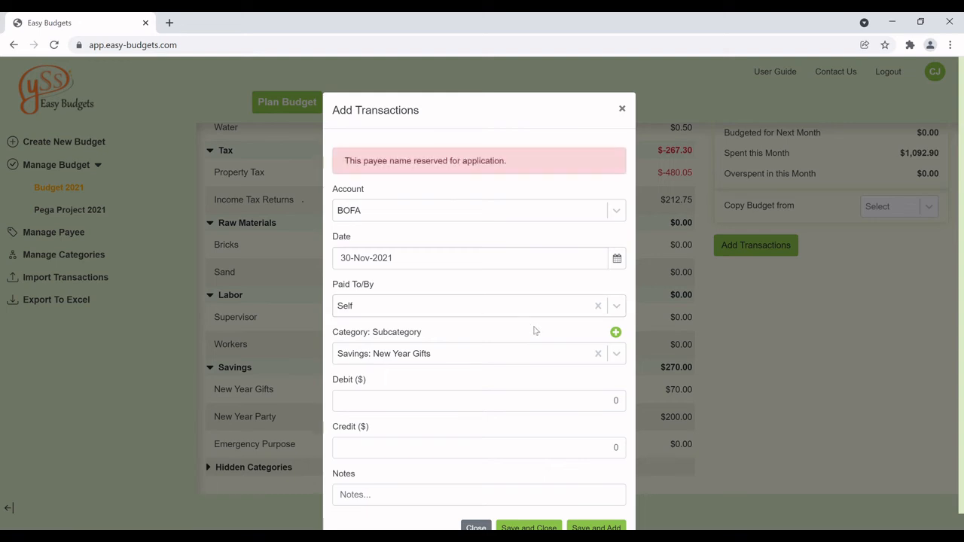
click(598, 306)
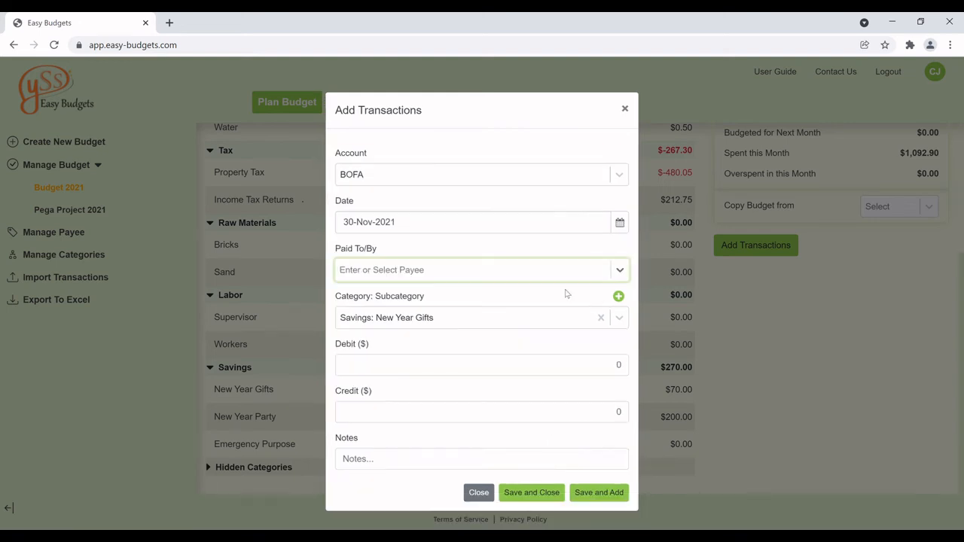
Choose the existing payee Self, enter a $70 debit, and save the New Year Gifts transaction while keeping the form open for another one.
click(620, 271)
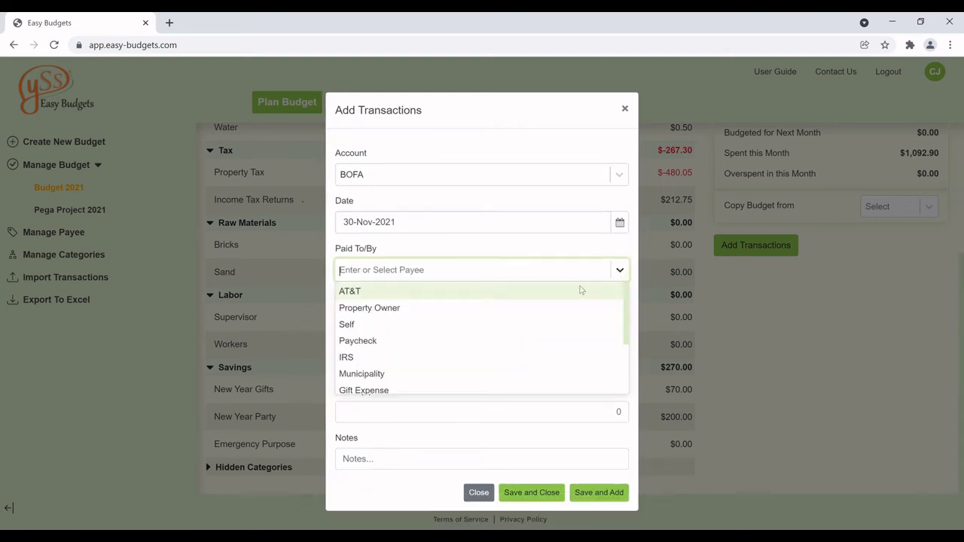
click(383, 324)
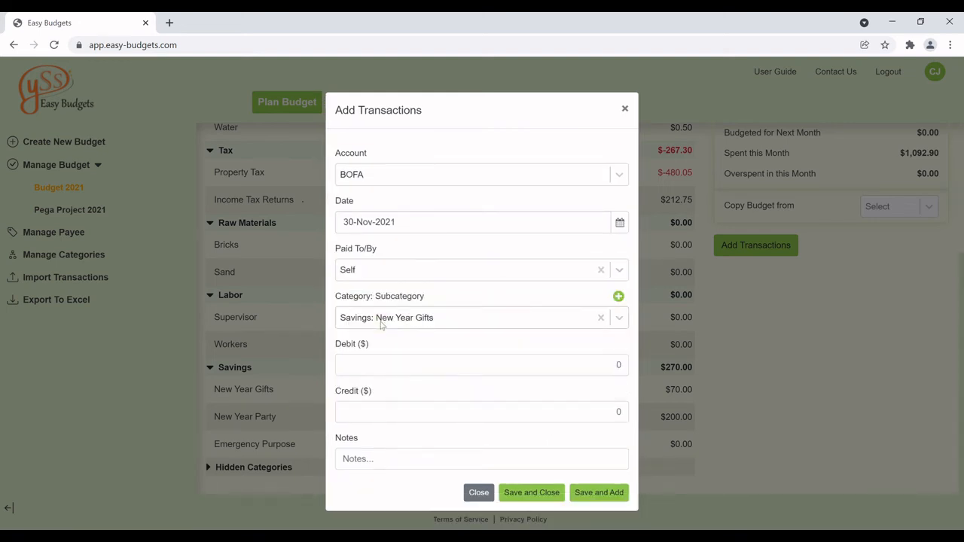
click(618, 366)
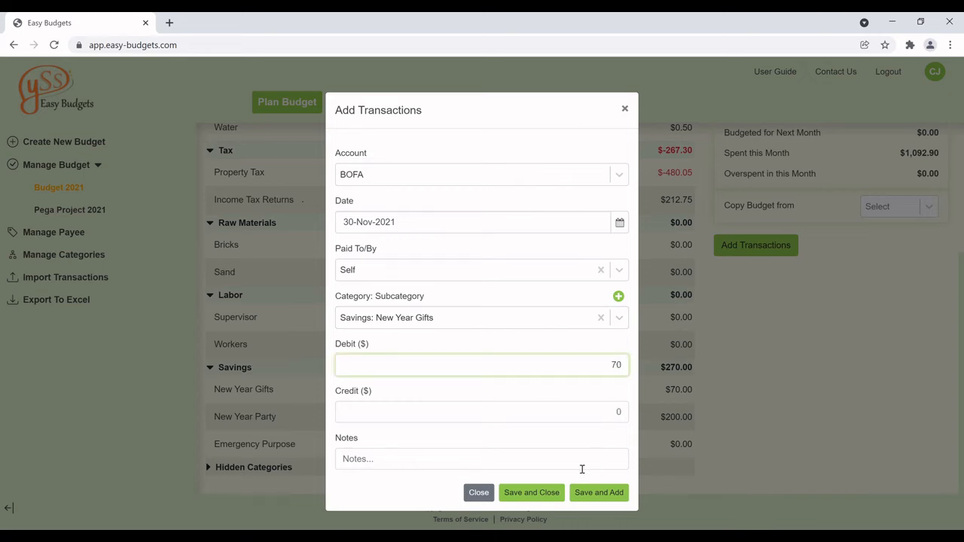
click(582, 467)
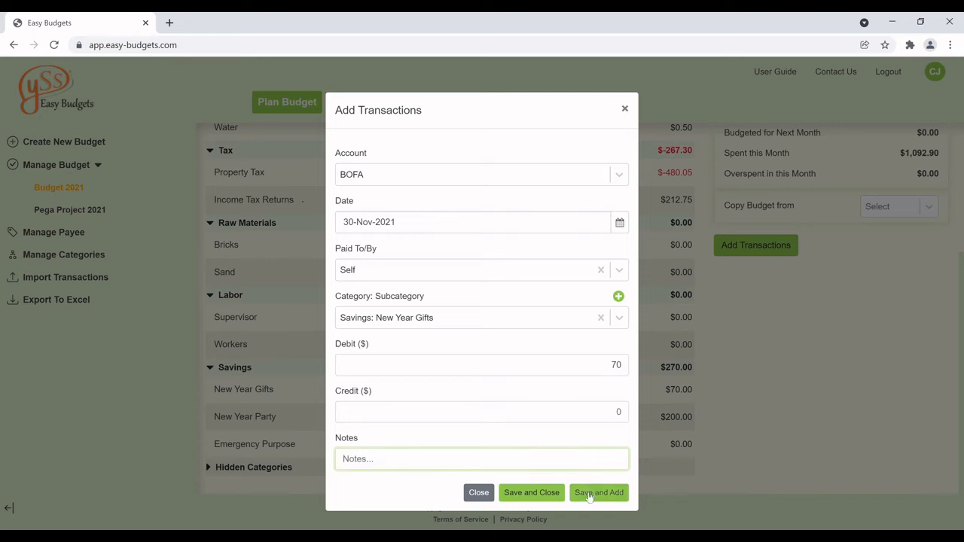
click(589, 493)
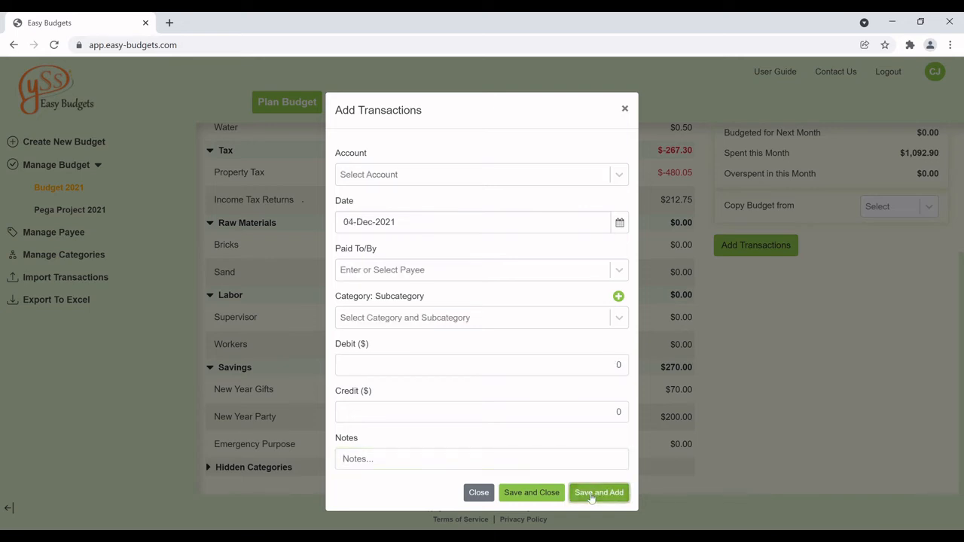
Fill in the next transaction with account BOFA, date 30-Nov-2021 and payee Self.
click(618, 179)
click(527, 198)
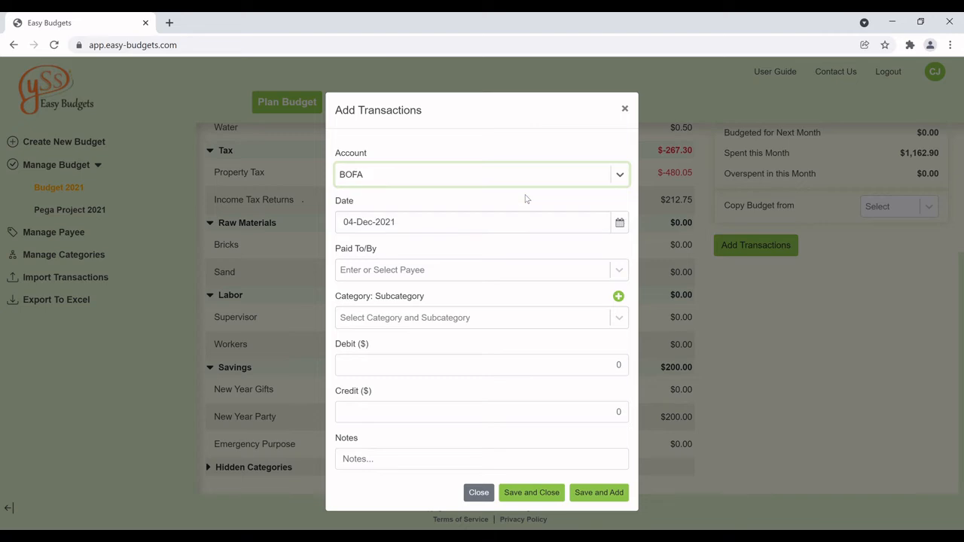
click(618, 222)
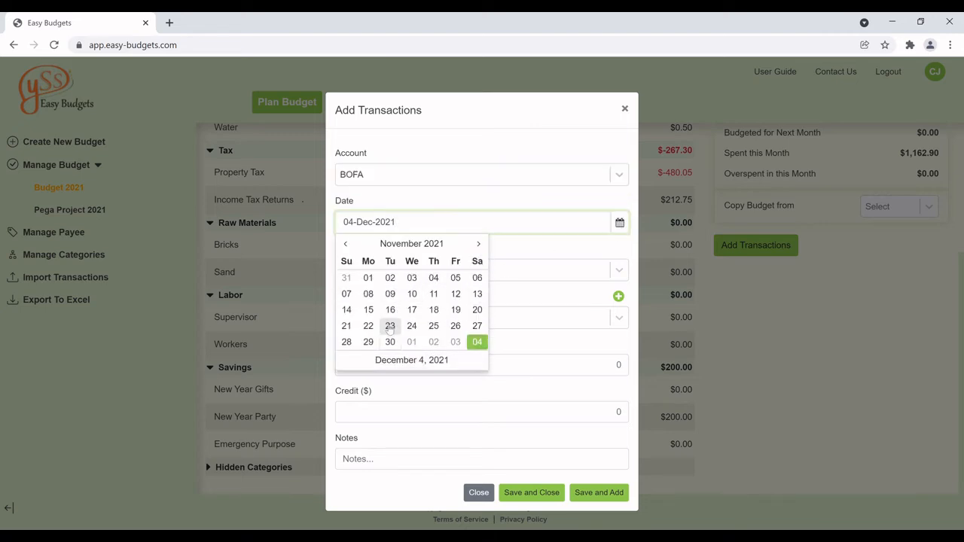
click(390, 342)
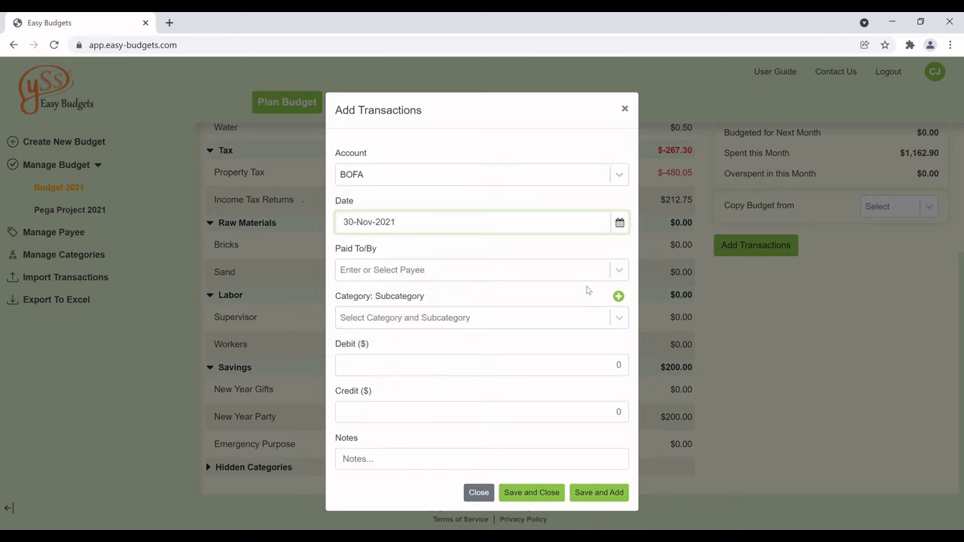
click(618, 271)
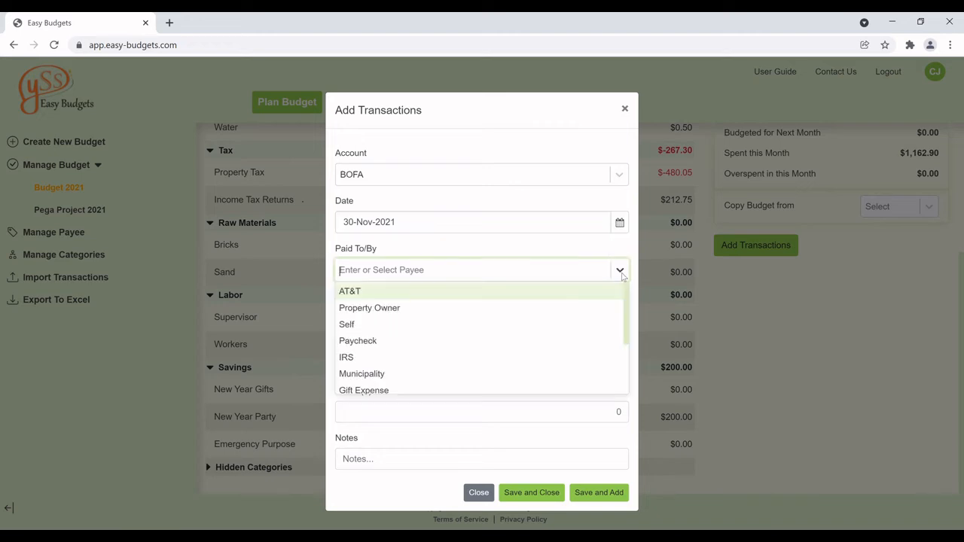
click(421, 325)
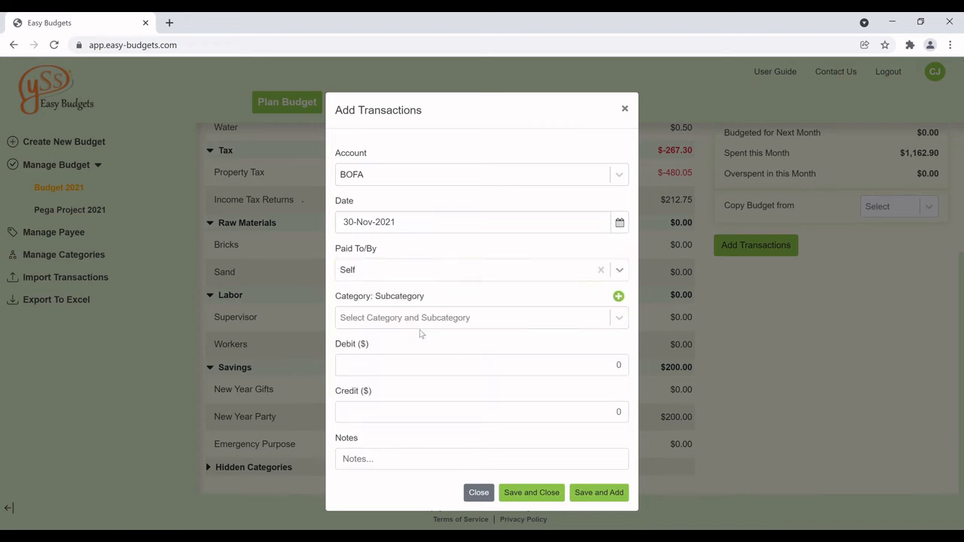
Assign the transaction to Savings: New Year Party, enter a $70 debit, save it and close the spent history.
click(618, 322)
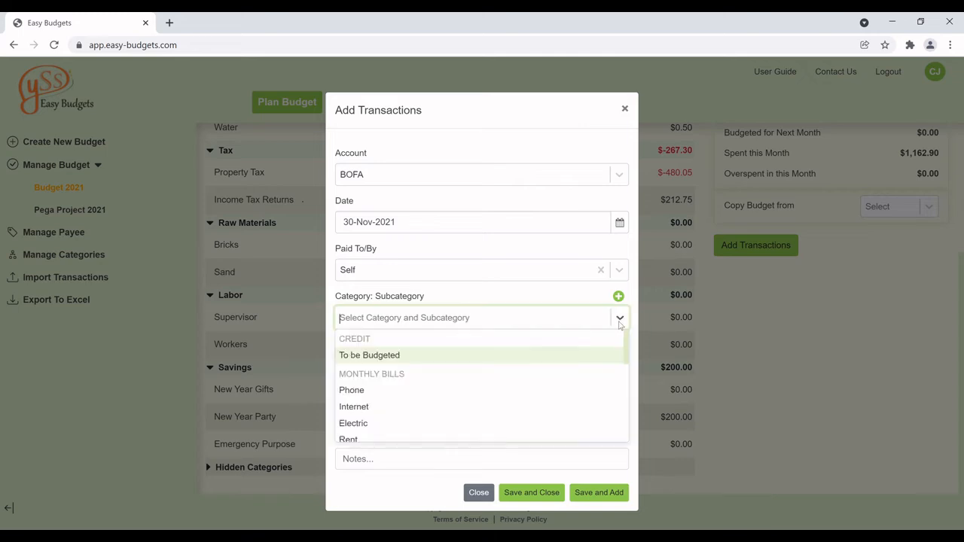
scroll(376, 409, down, 3)
scroll(378, 412, down, 3)
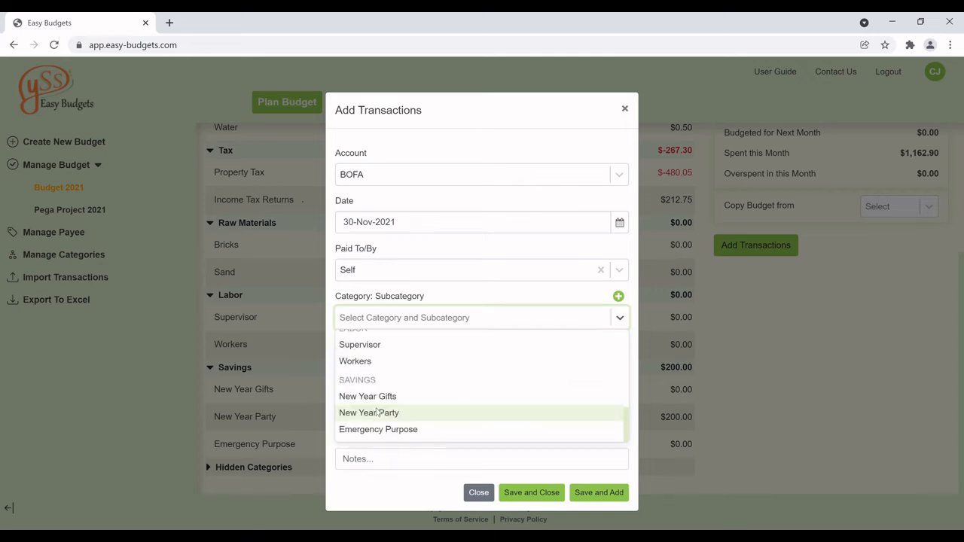
click(378, 413)
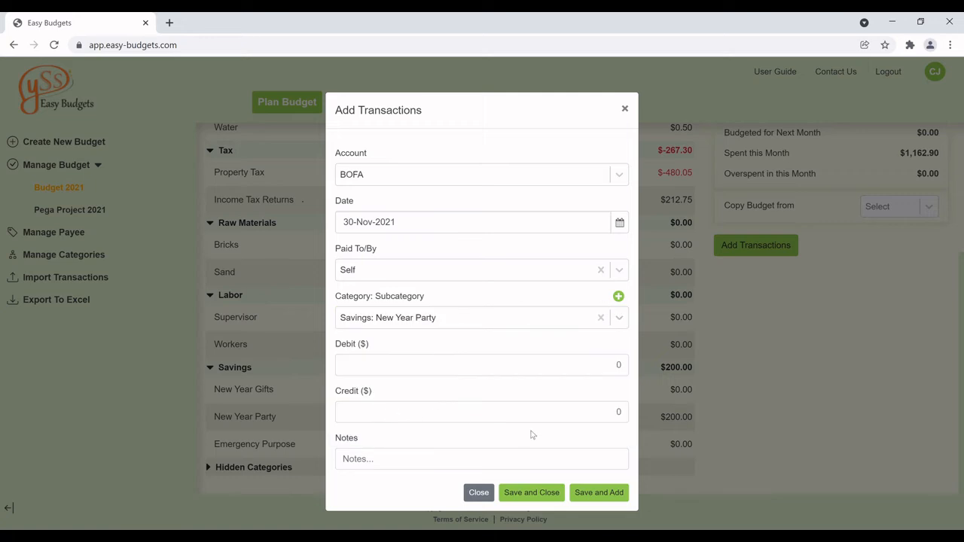
click(619, 367)
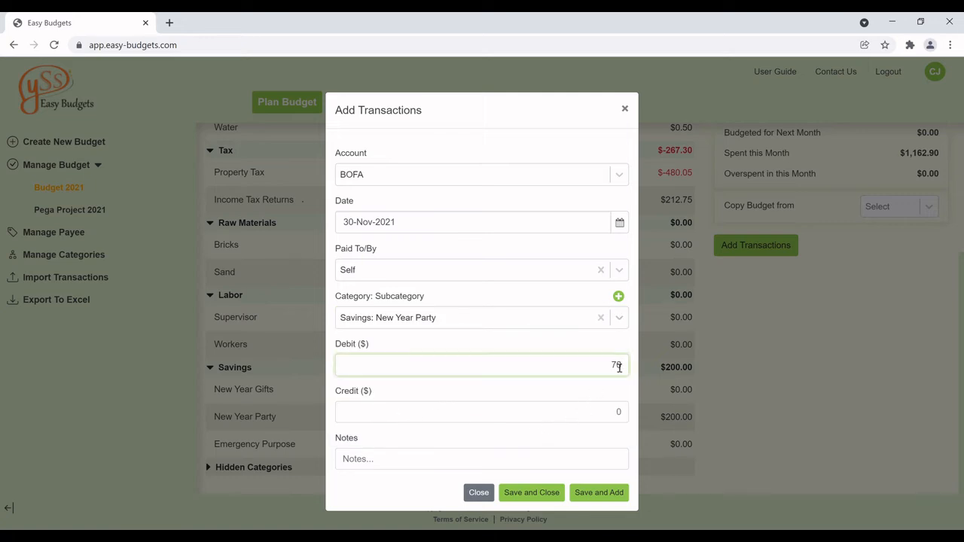
click(531, 493)
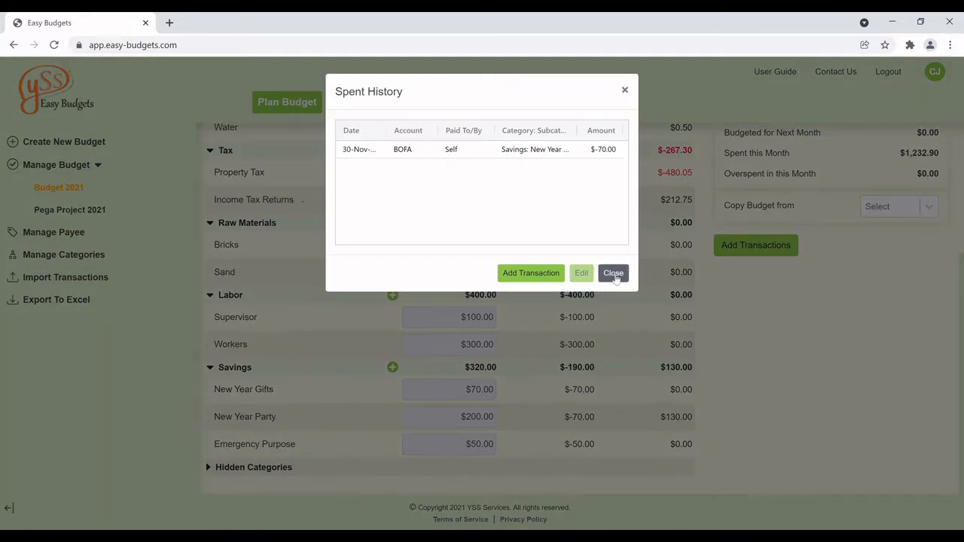
click(612, 275)
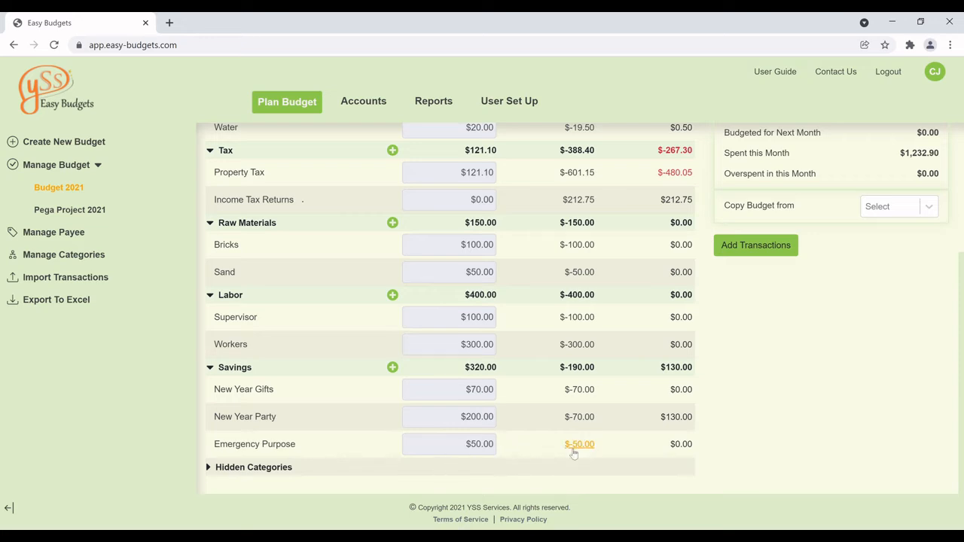
Examine the budgeted and spent amounts of Emergency Purpose and the November 2021 budget summary.
click(475, 449)
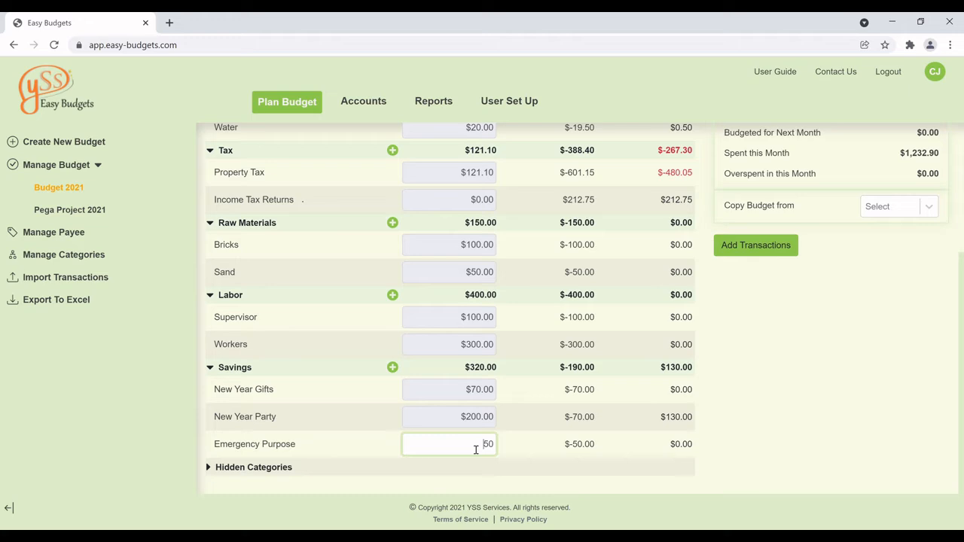
click(590, 452)
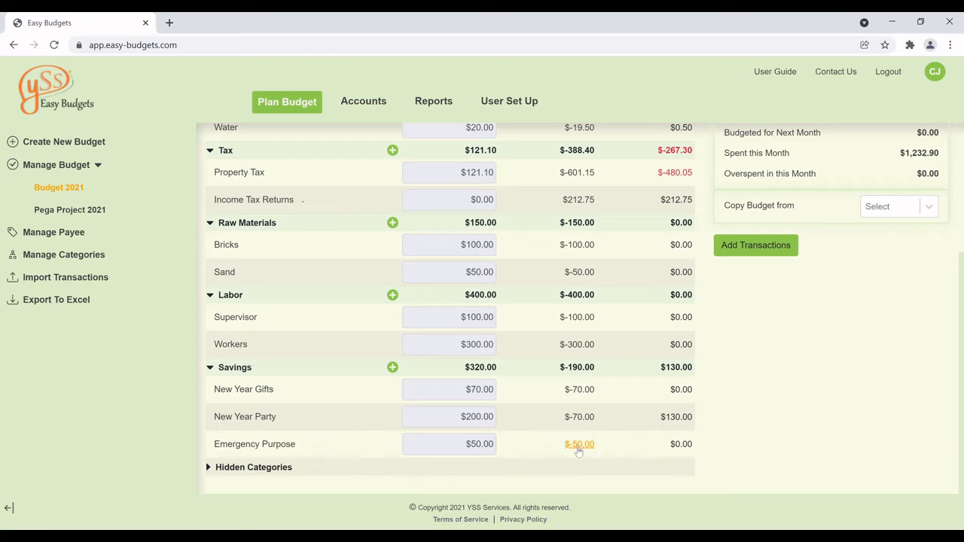
scroll(593, 410, up, 3)
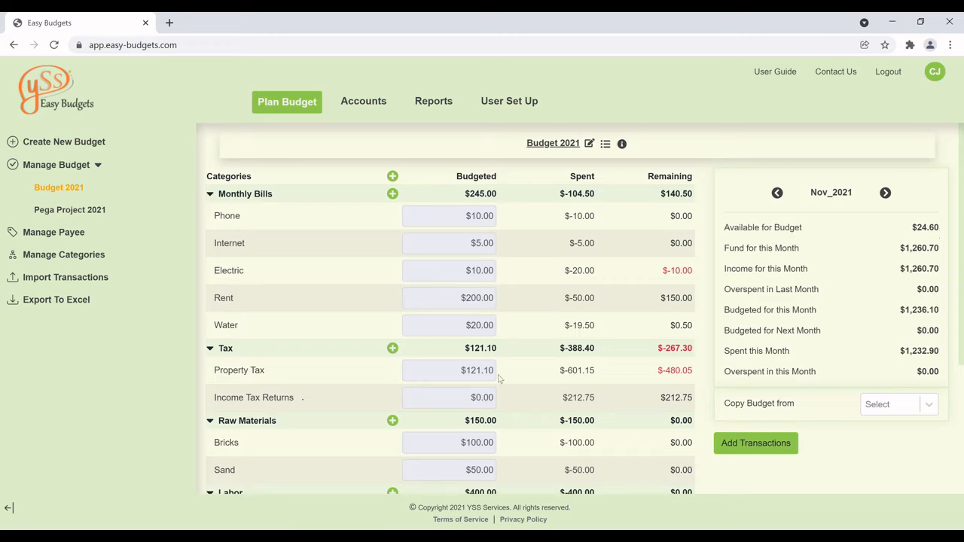
Collapse the Monthly Bills and Tax category groups in the November 2021 budget and expand both again.
scroll(527, 340, down, 3)
scroll(527, 339, up, 3)
click(211, 194)
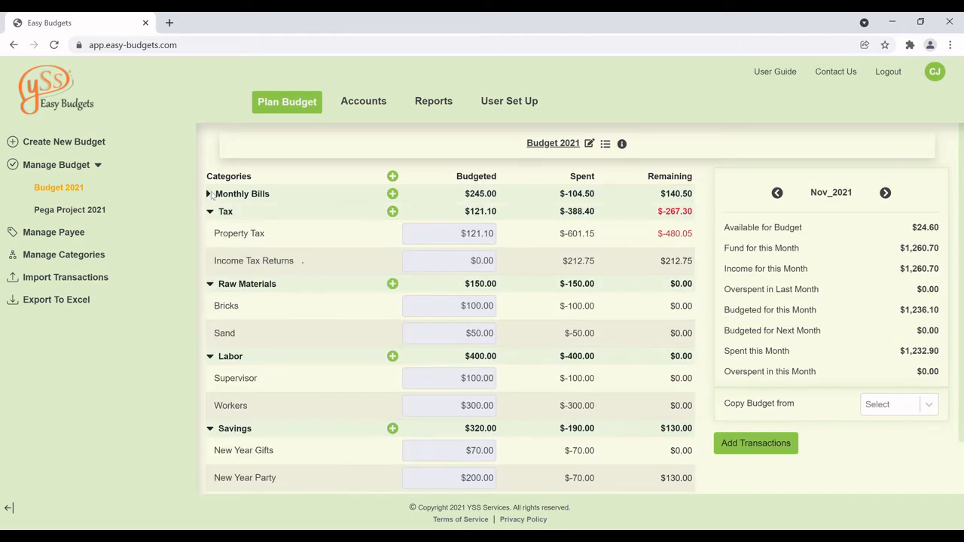
click(211, 213)
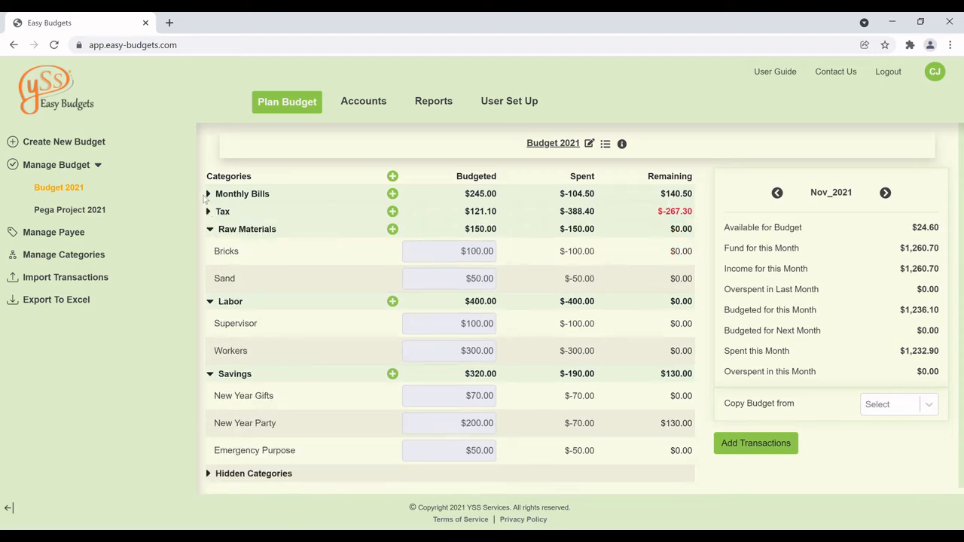
click(210, 194)
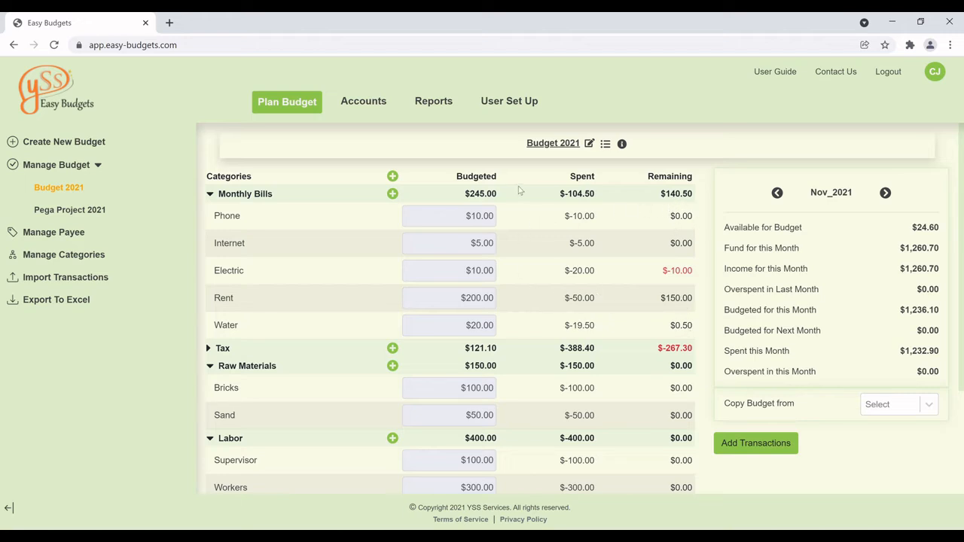
click(209, 349)
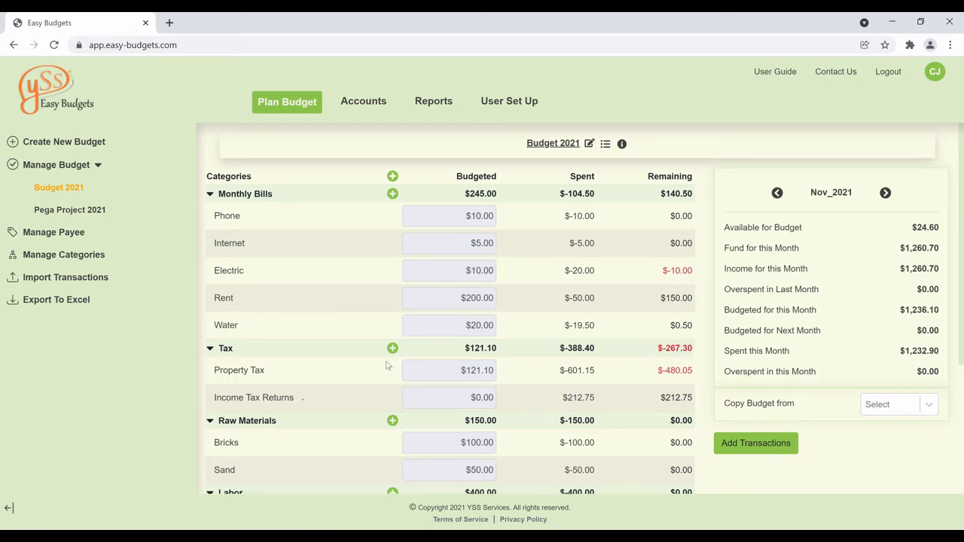
Review the budgeted, spent and remaining amounts of every category in the November 2021 budget, down to Savings.
scroll(386, 365, down, 1)
scroll(442, 415, down, 1)
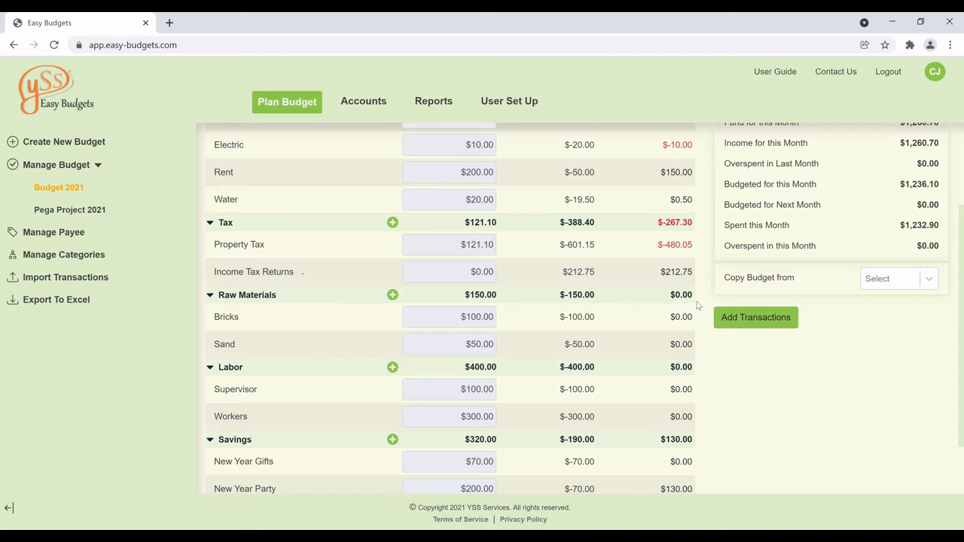
scroll(659, 382, down, 2)
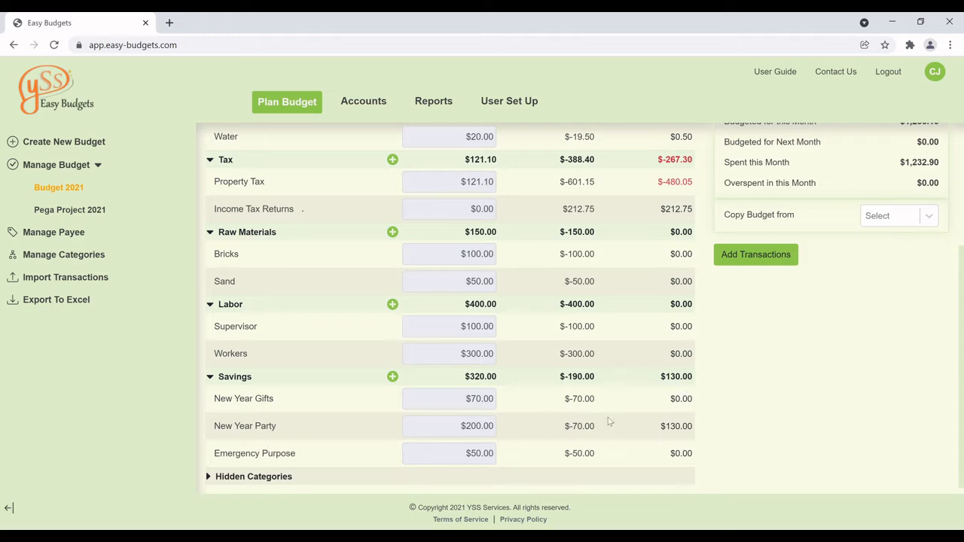
scroll(614, 445, down, 1)
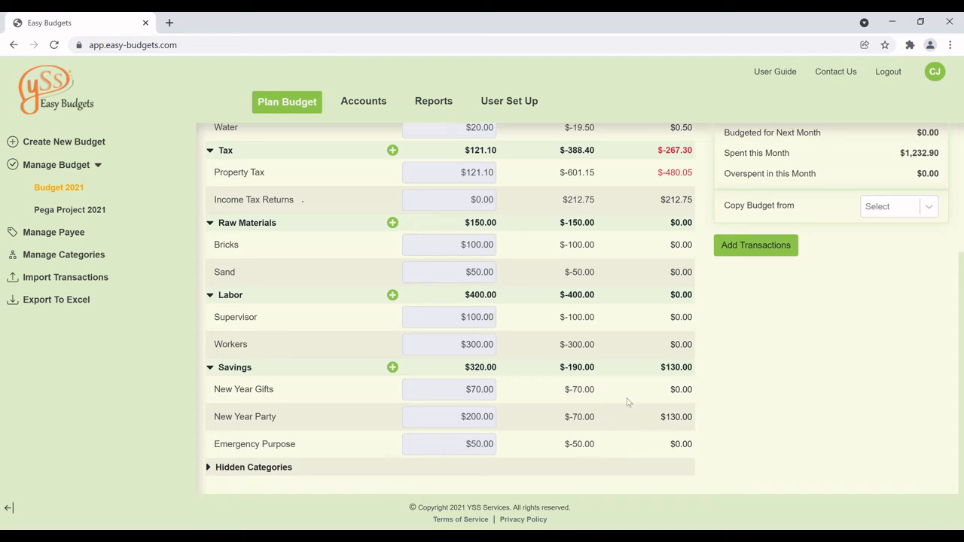
scroll(636, 409, up, 1)
scroll(636, 408, down, 1)
scroll(620, 399, up, 3)
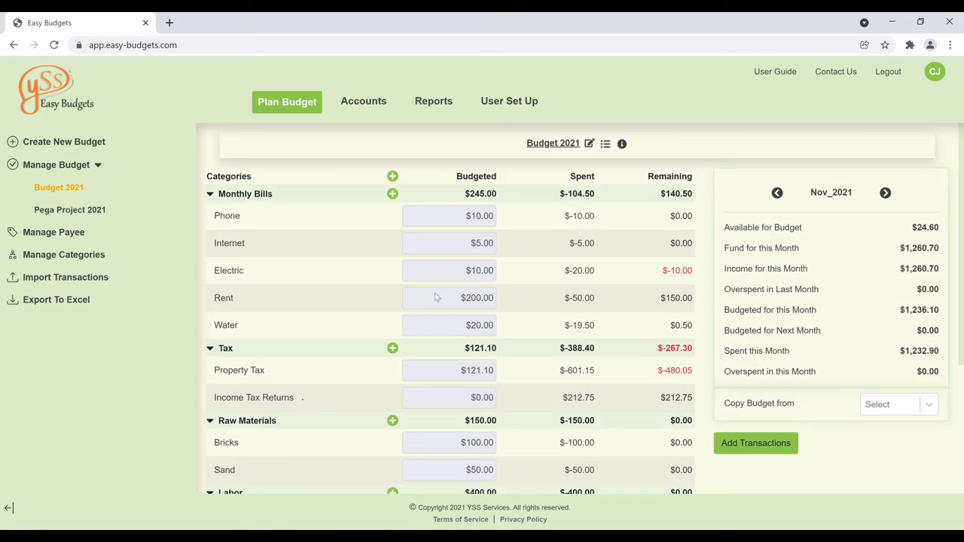
Switch Budget 2021 to December 2021, comparing its monthly summary with November's.
click(884, 194)
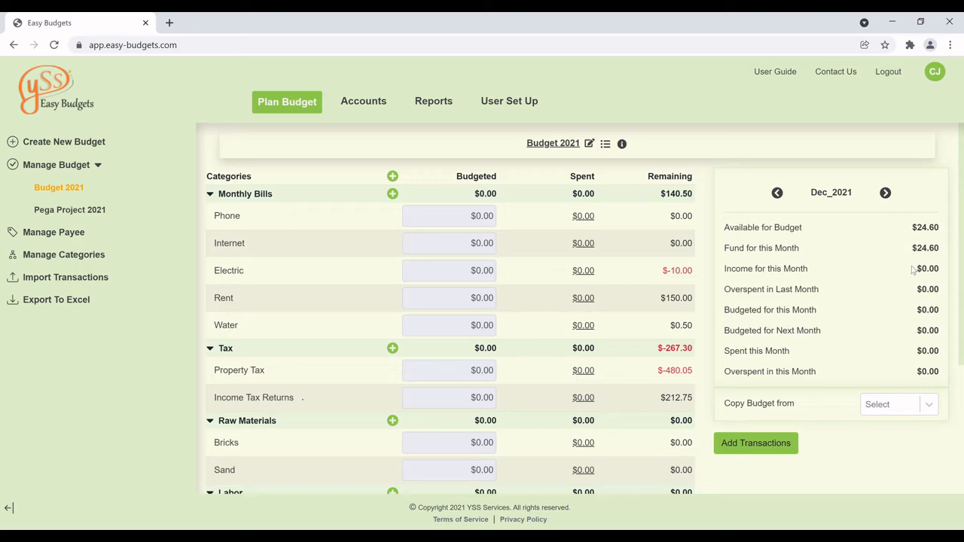
click(776, 192)
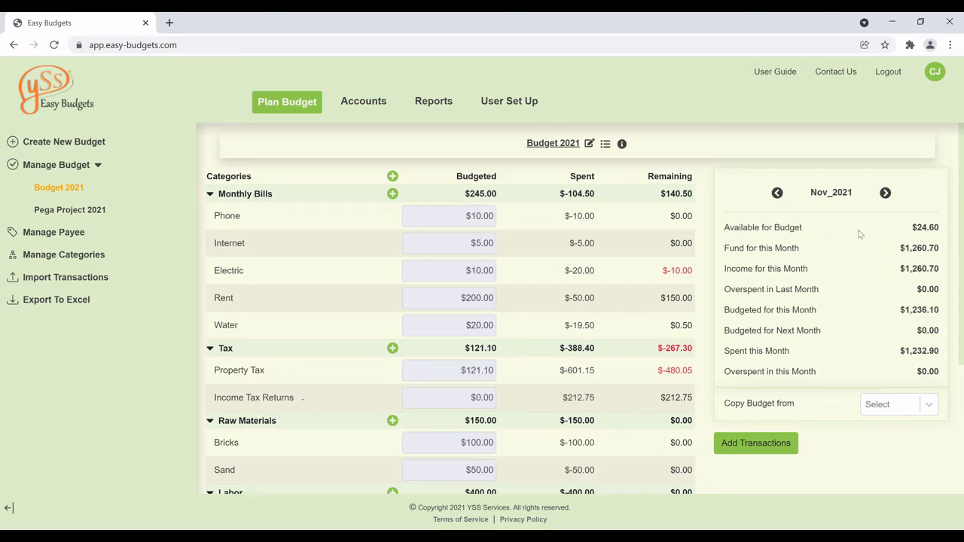
click(884, 193)
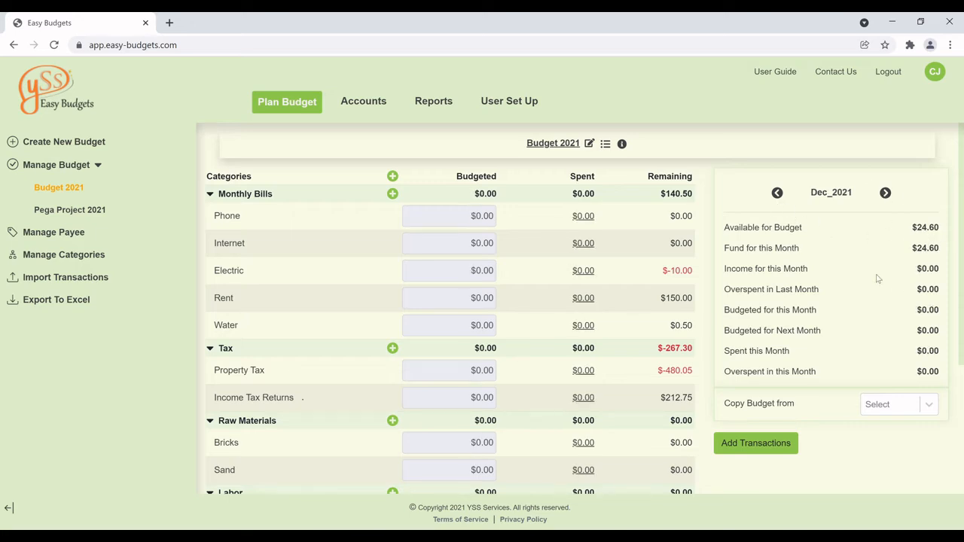
Start a new transaction for the Chase account dated 04-Dec-2021 with Self as the payee.
click(777, 444)
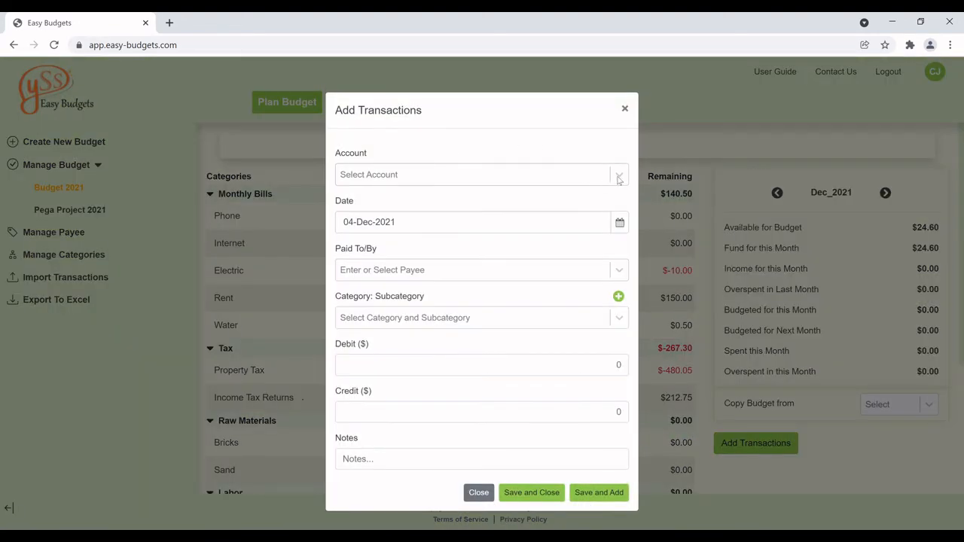
click(618, 176)
click(437, 217)
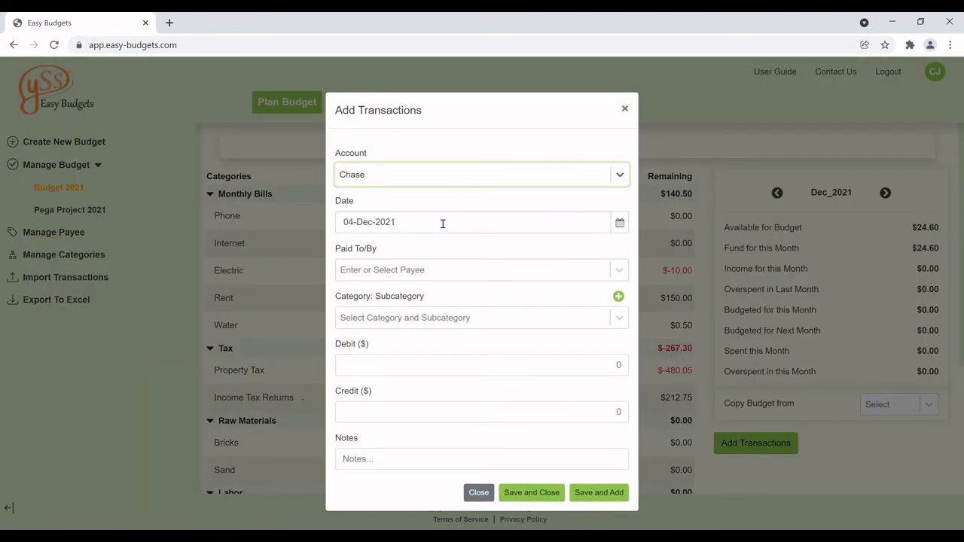
click(620, 223)
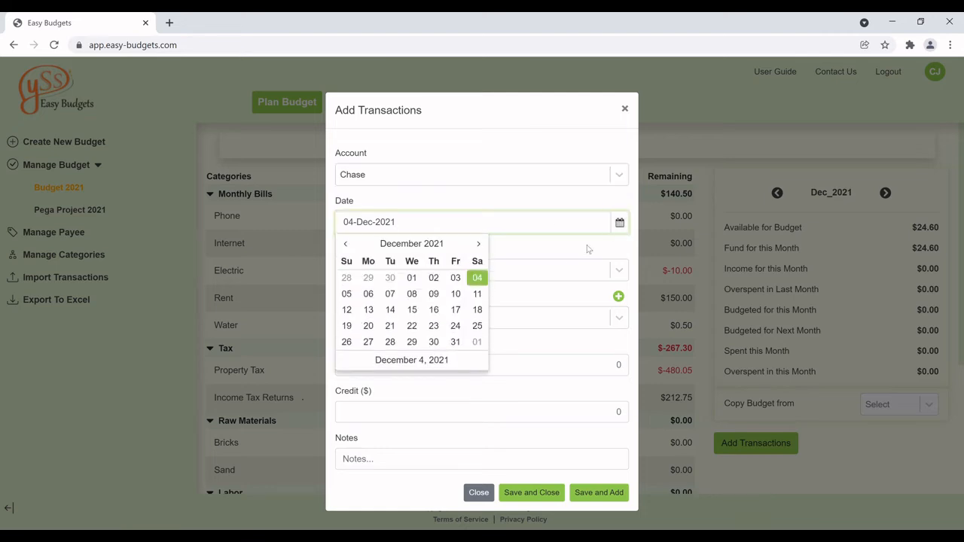
click(478, 277)
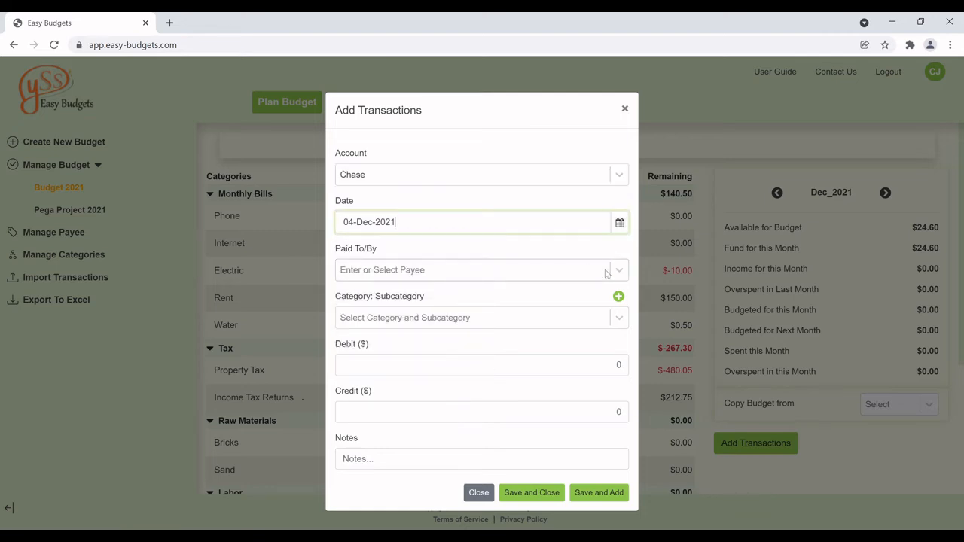
click(611, 272)
click(347, 324)
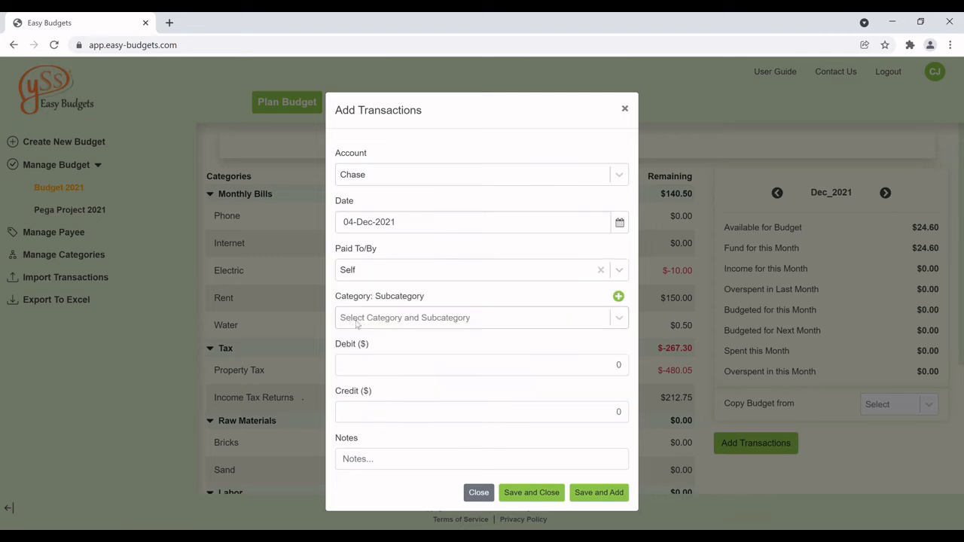
Look through the available subcategories and set the Chase transaction's category to Credit: To be Budgeted.
click(619, 317)
scroll(467, 360, down, 5)
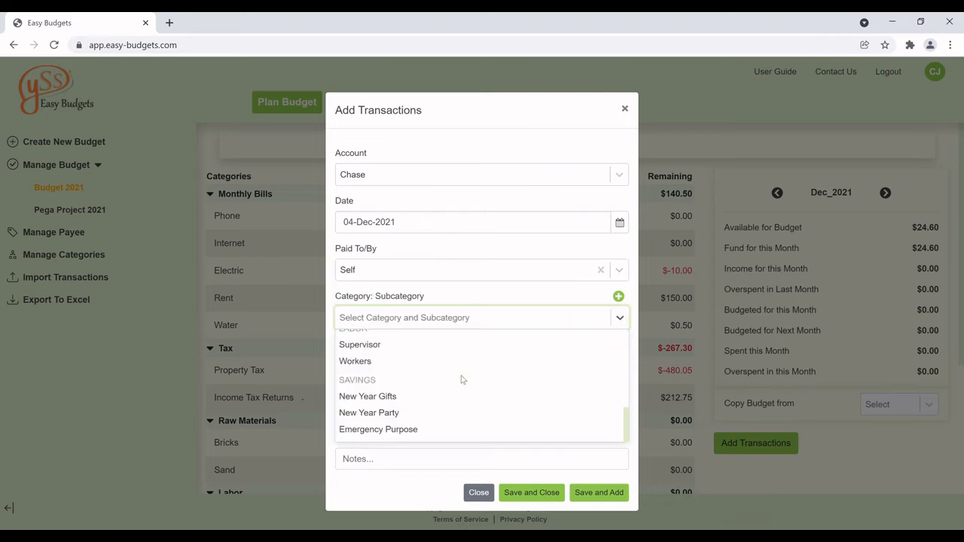
scroll(462, 379, up, 5)
scroll(461, 380, down, 3)
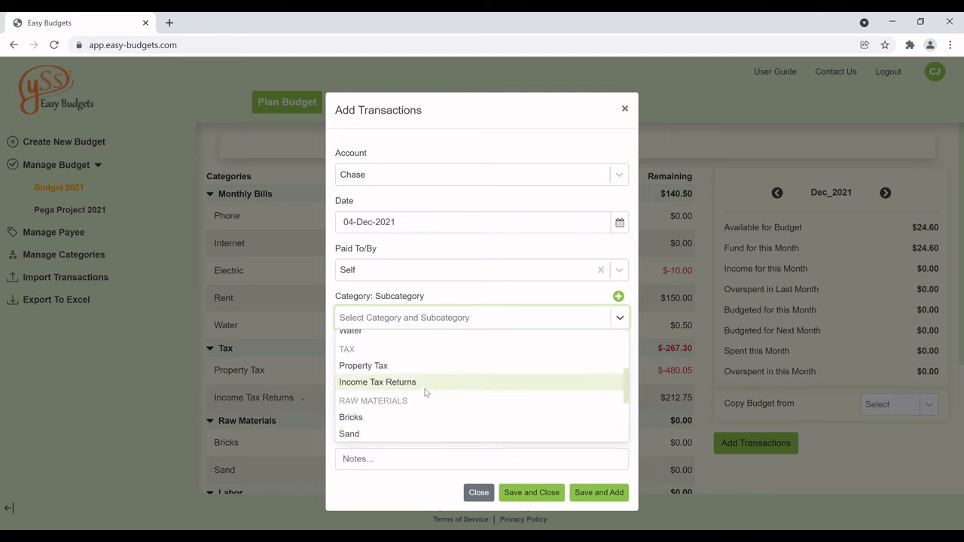
scroll(426, 392, up, 3)
scroll(425, 391, down, 2)
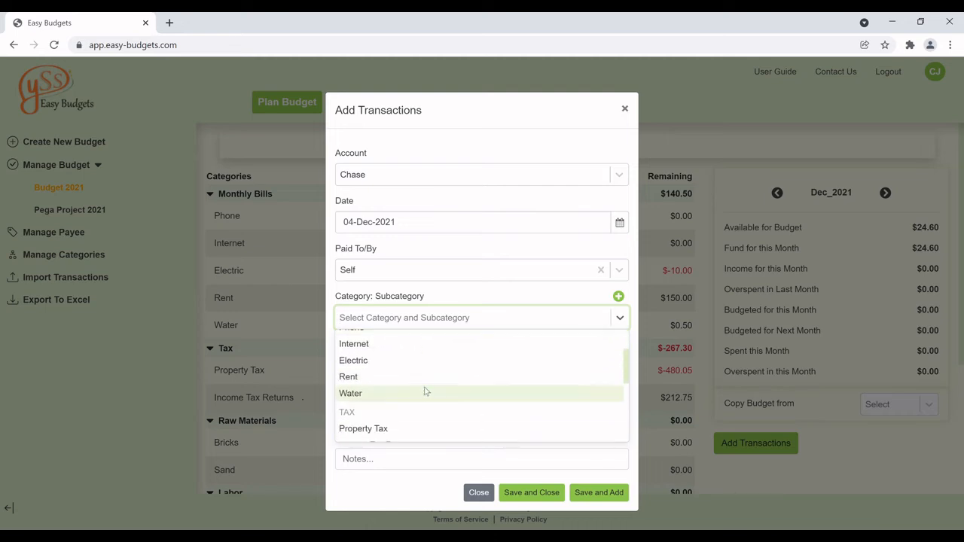
click(416, 318)
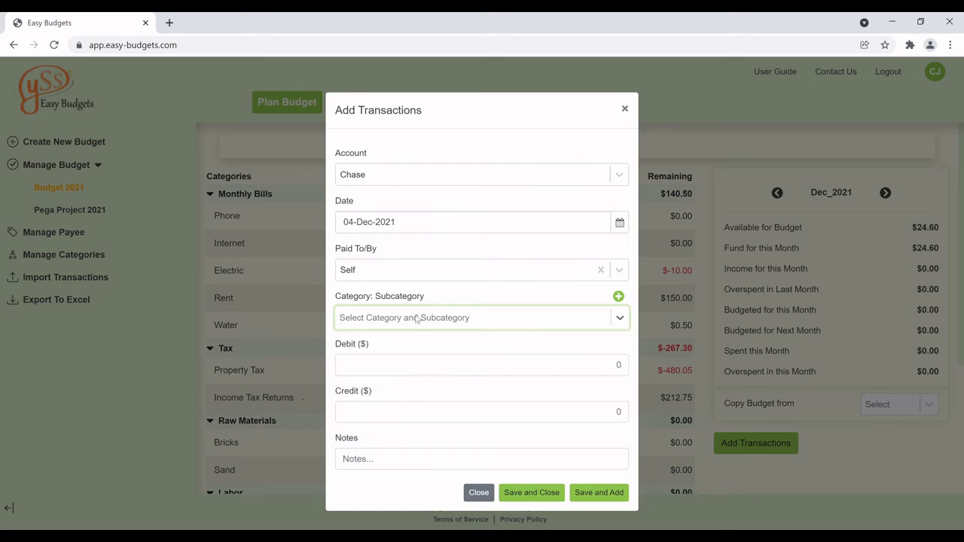
click(619, 317)
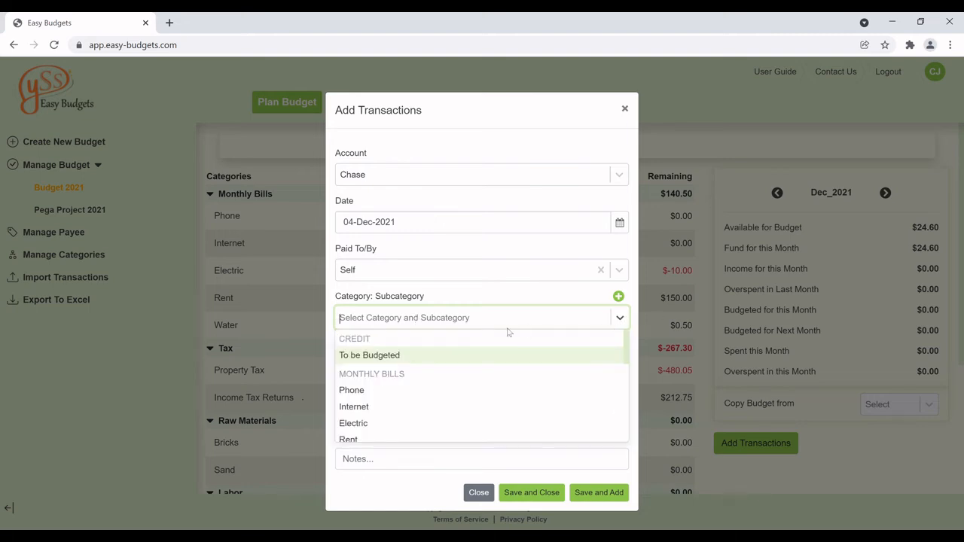
click(441, 355)
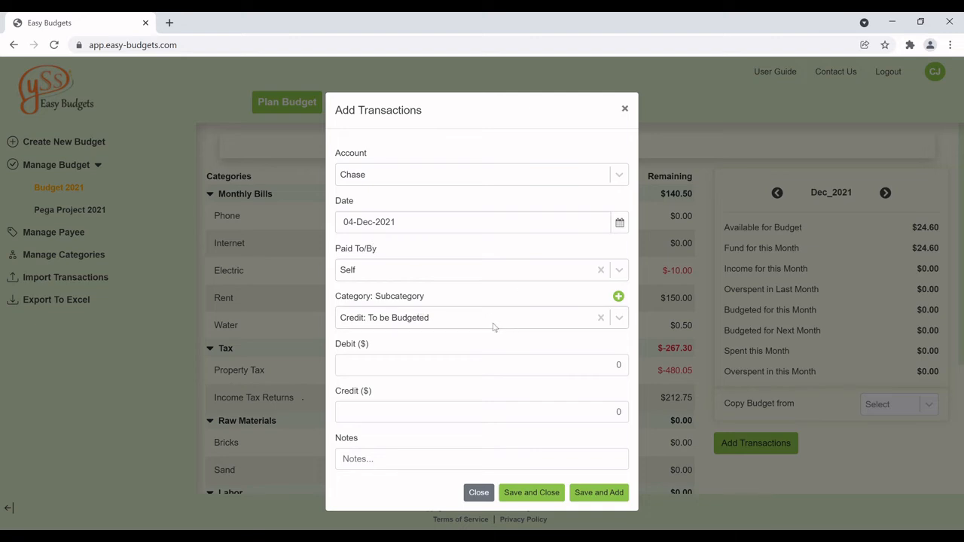
Enter a credit of $700 for the Chase transaction and save it, keeping the form open for another one.
click(609, 413)
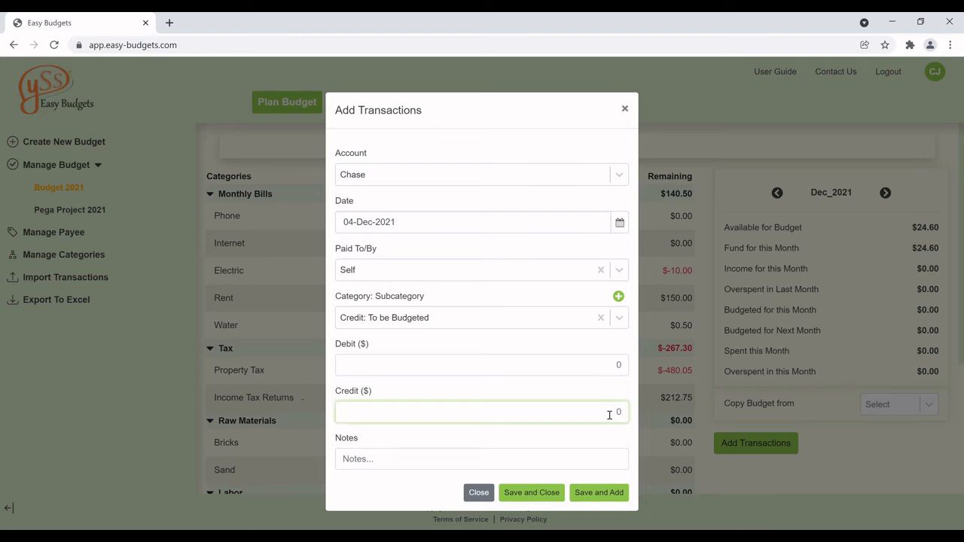
text(700)
click(412, 465)
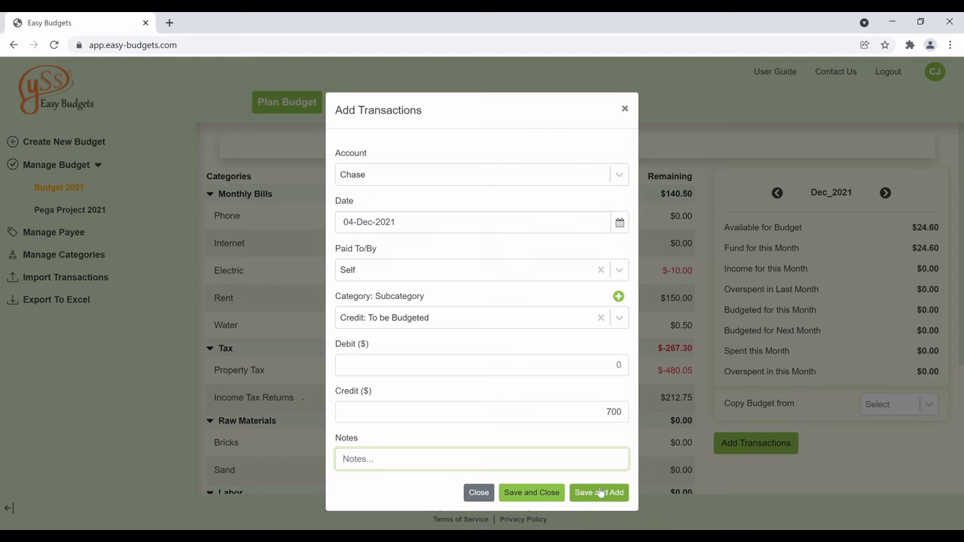
click(598, 492)
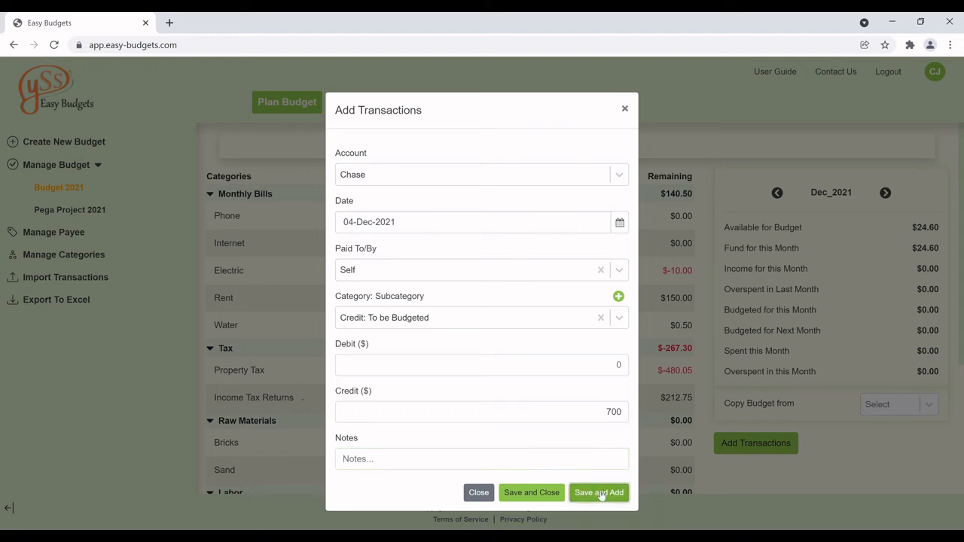
Choose the BOFA account and the payee Self for the second transaction.
click(618, 175)
click(416, 213)
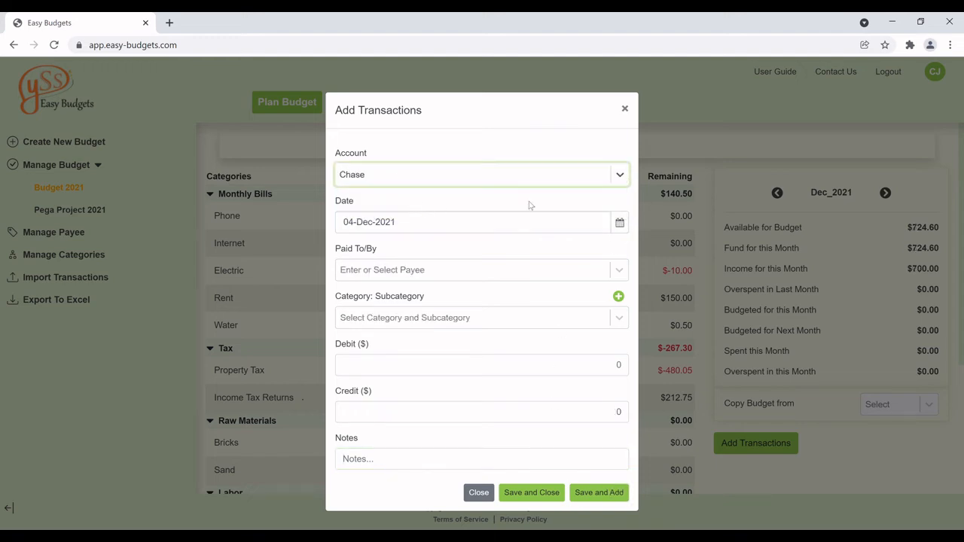
click(625, 180)
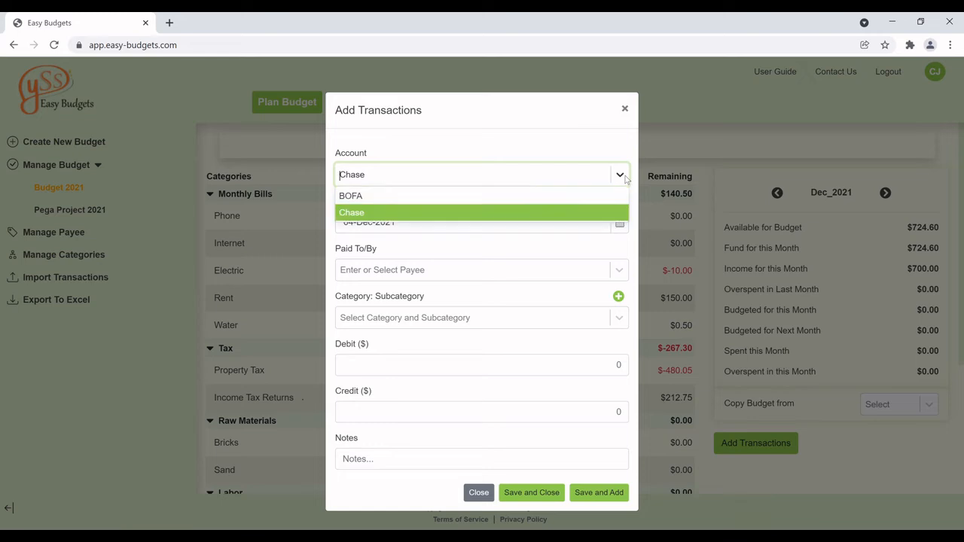
click(428, 196)
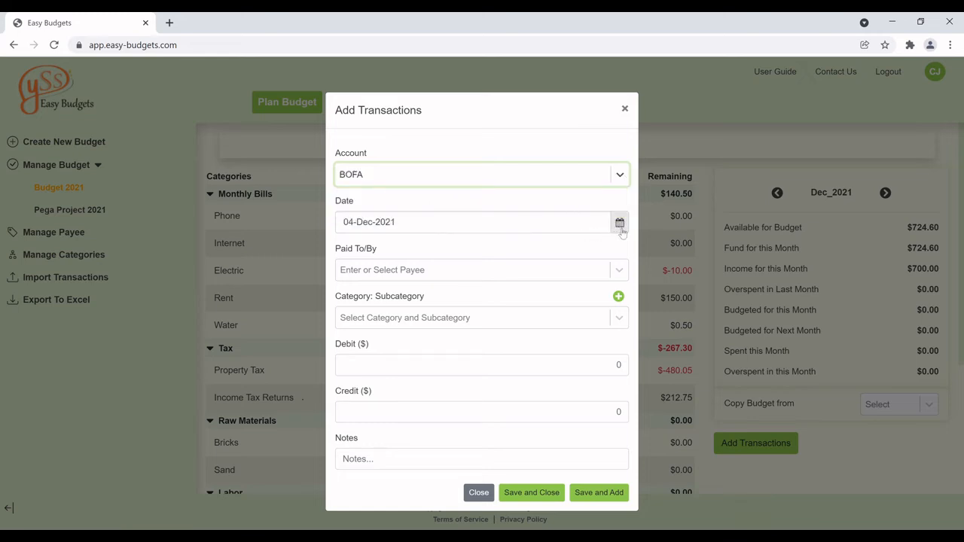
click(618, 271)
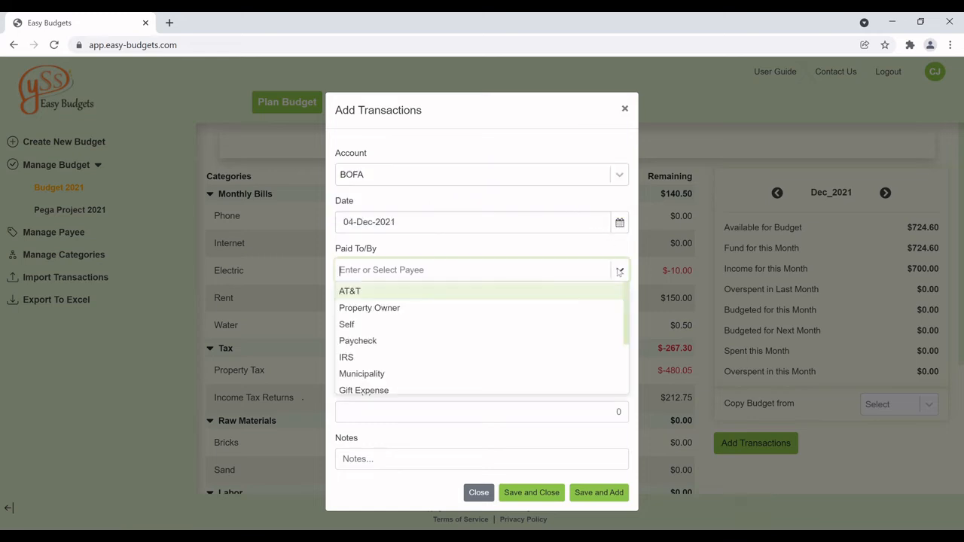
click(399, 326)
Categorize the BOFA transaction as Credit: To be Budgeted with a $300 credit, then save it and close the form.
click(618, 319)
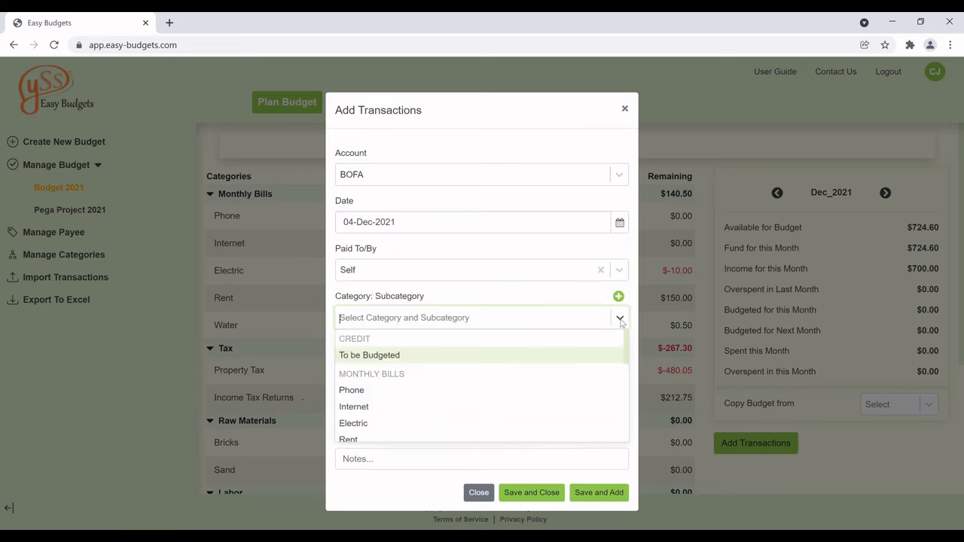
click(401, 355)
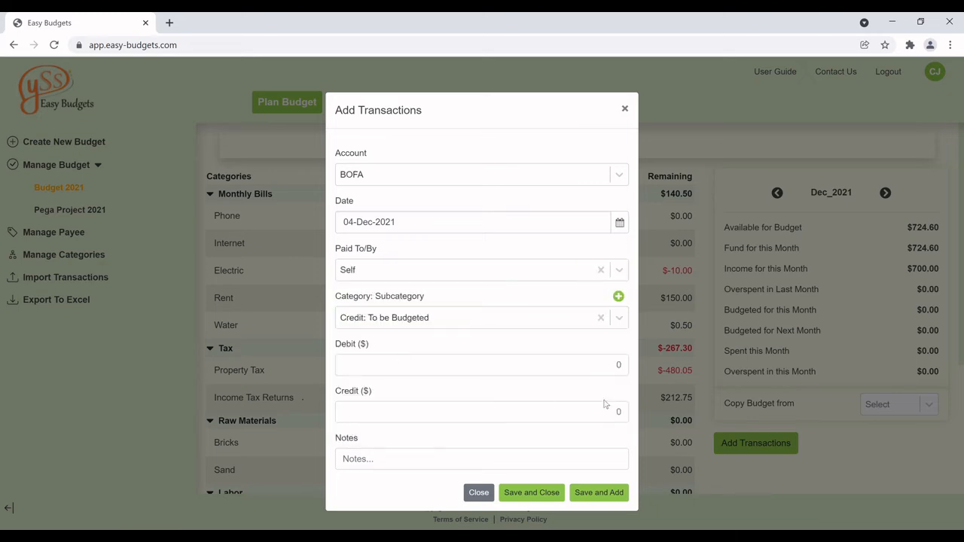
click(614, 422)
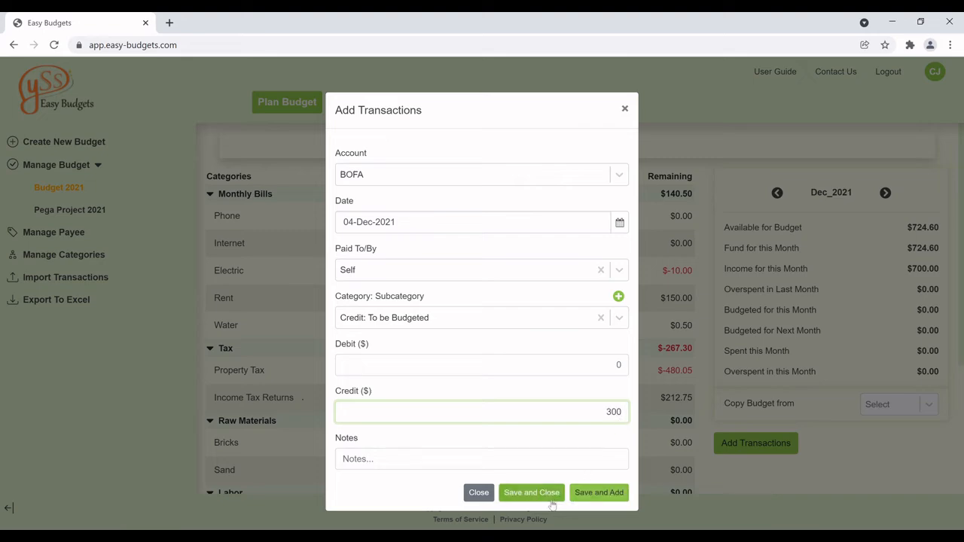
click(531, 492)
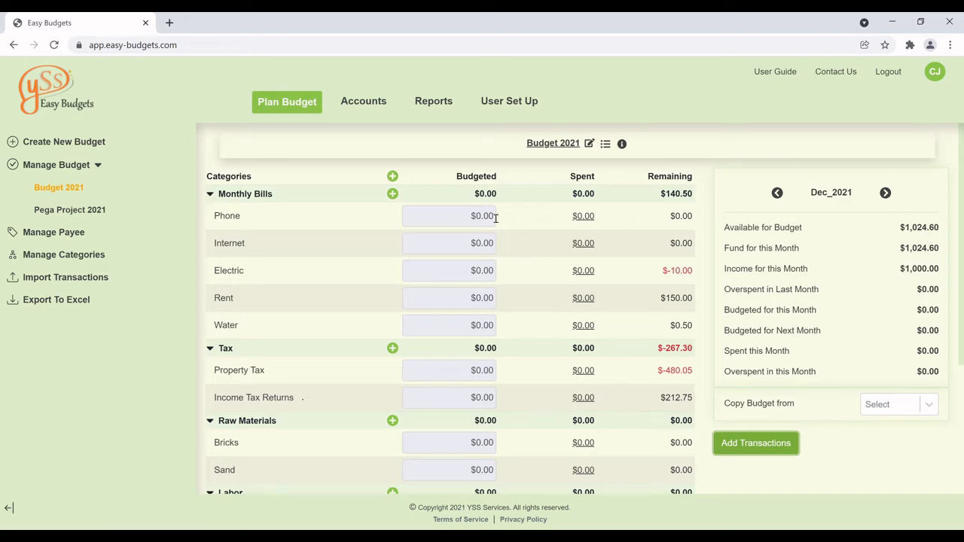
Fill the December 2021 category budgets by copying the budget from Nov_2021.
scroll(495, 217, down, 2)
scroll(496, 217, down, 1)
scroll(495, 280, up, 3)
scroll(497, 479, down, 3)
scroll(496, 480, up, 3)
click(929, 405)
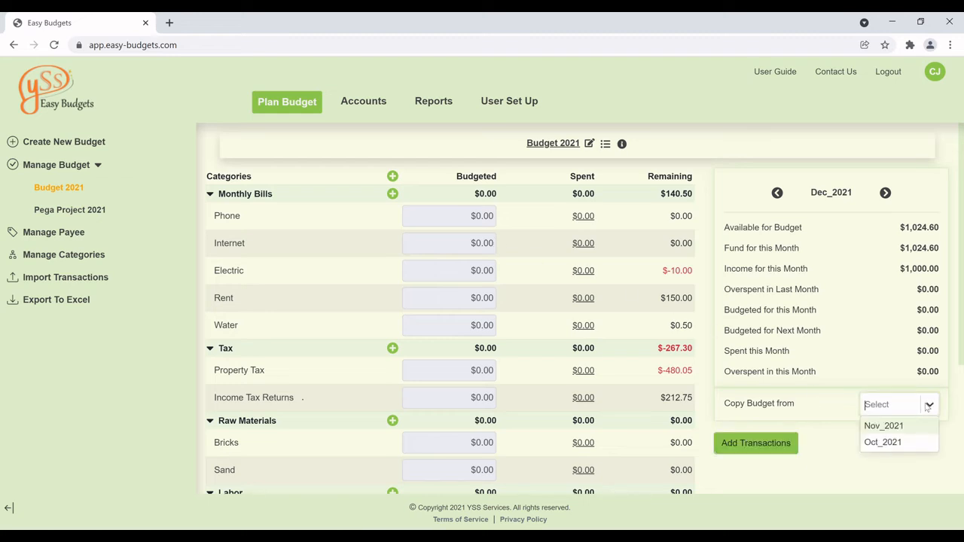
click(881, 426)
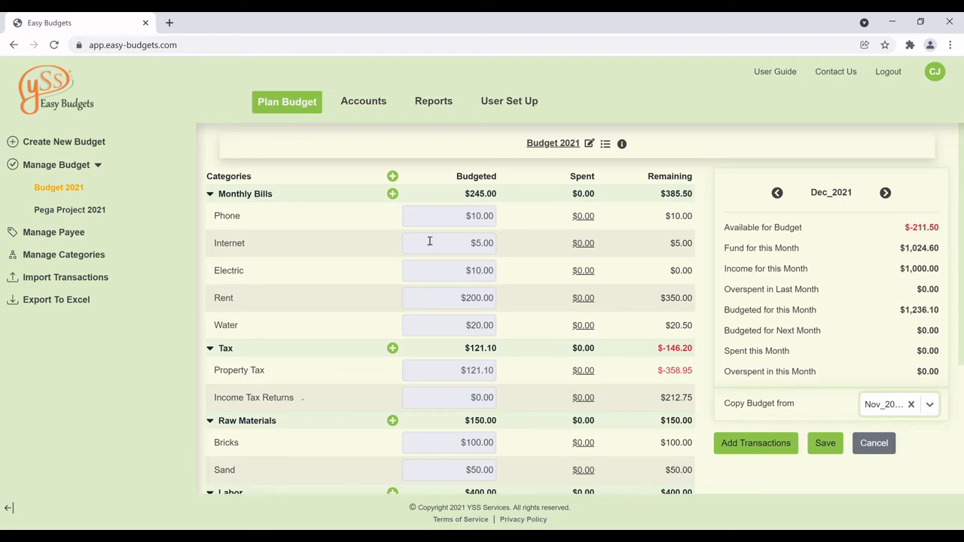
Discard the unsaved copied amounts and copy the December 2021 budget from Nov_2021 again.
scroll(480, 270, down, 5)
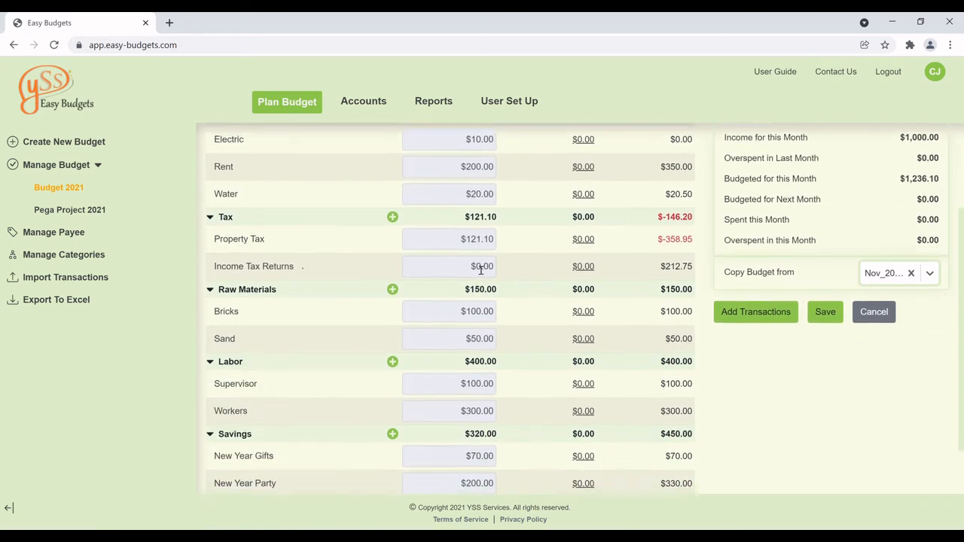
scroll(542, 256, up, 5)
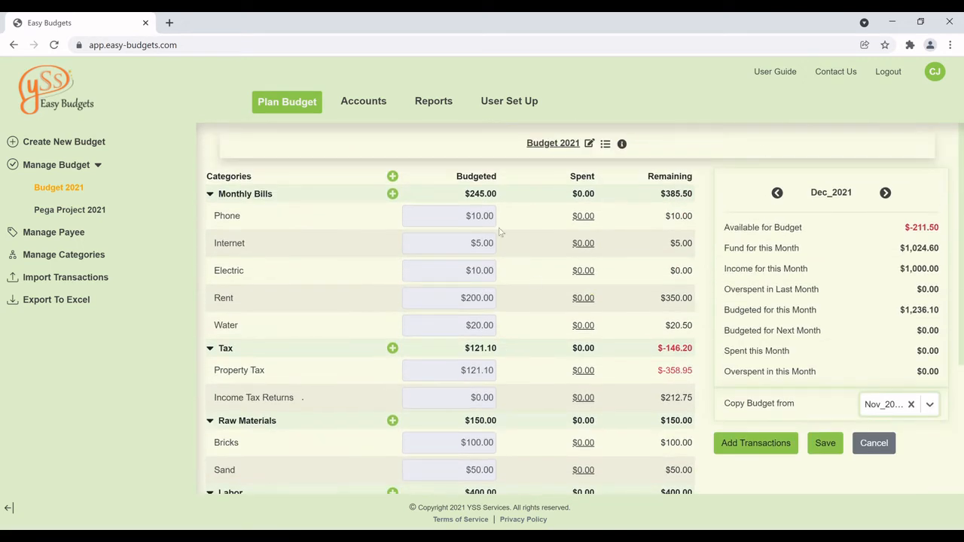
scroll(473, 373, down, 5)
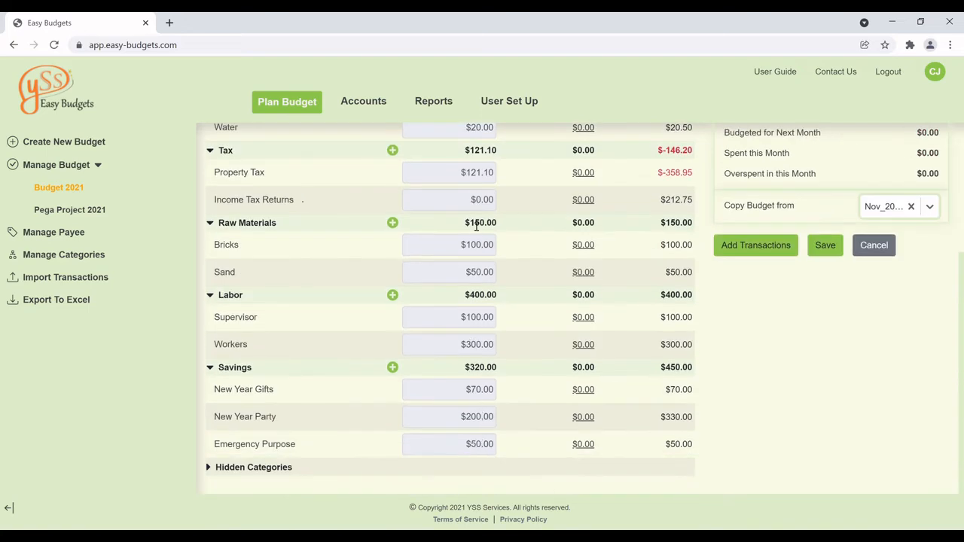
scroll(475, 222, up, 5)
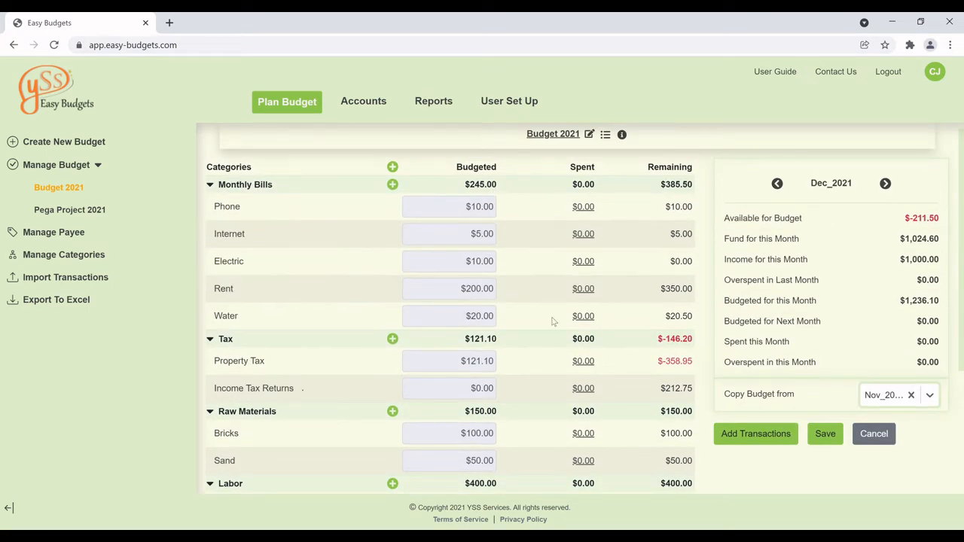
click(887, 435)
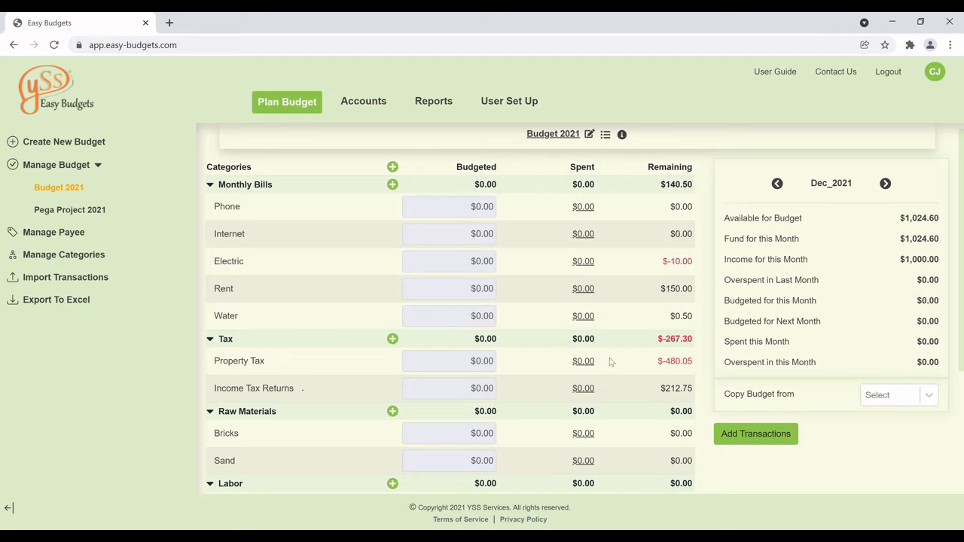
click(930, 396)
click(885, 416)
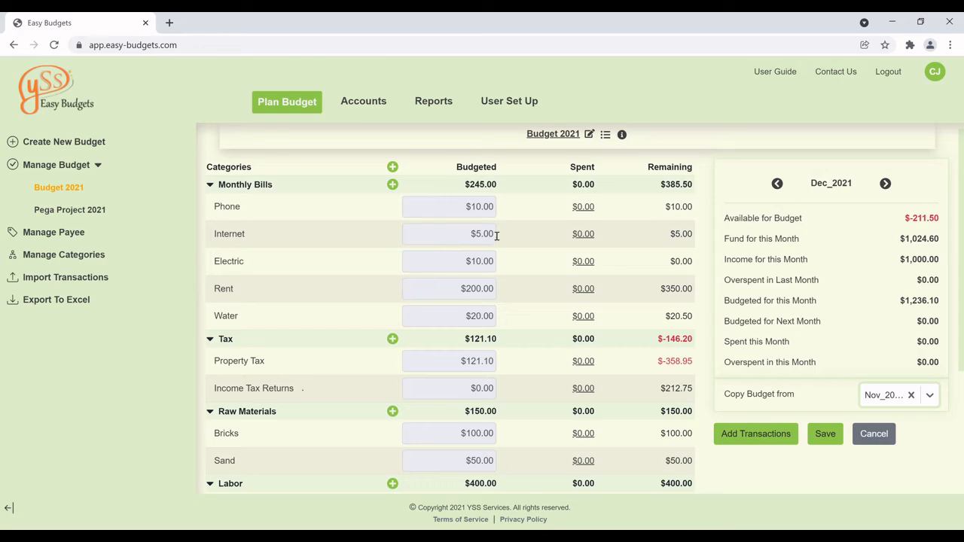
Set the Property Tax budget for December 2021 to $0.00 and save the budget.
scroll(501, 256, down, 3)
scroll(536, 460, up, 3)
scroll(512, 449, down, 4)
scroll(555, 389, up, 5)
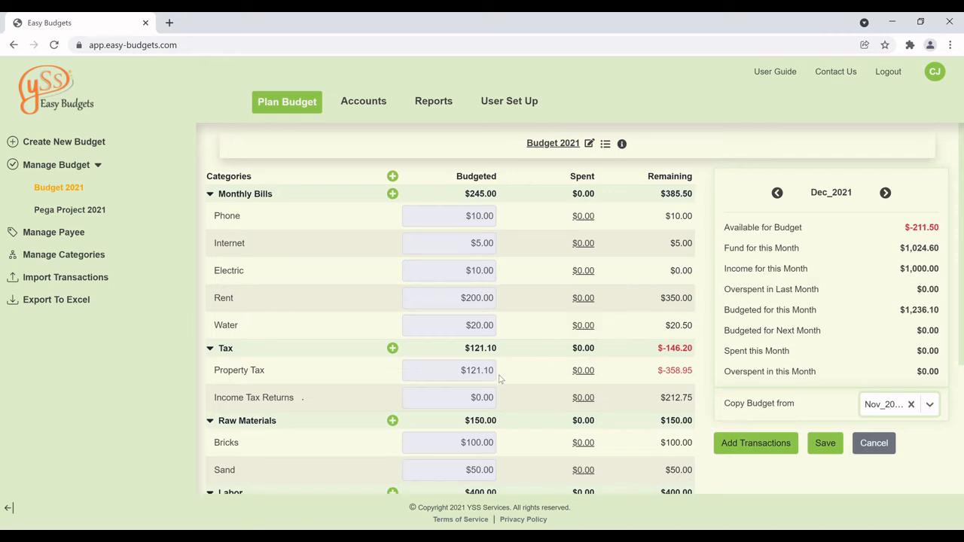
scroll(500, 379, down, 1)
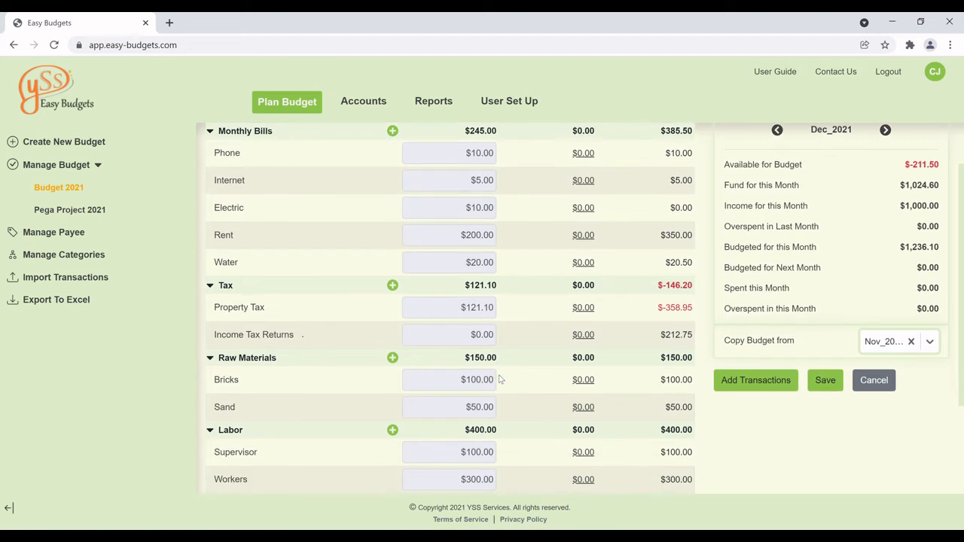
click(462, 309)
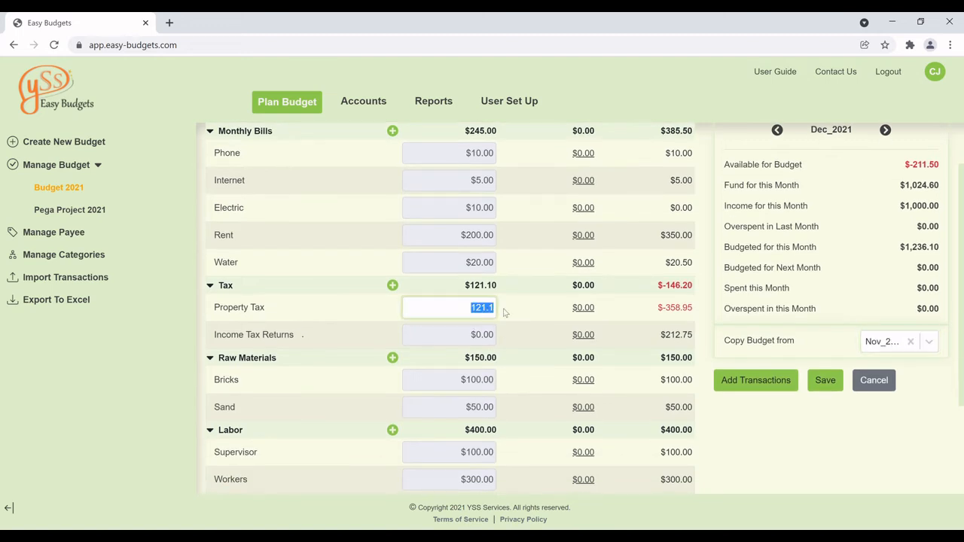
text(0.0)
click(774, 449)
click(824, 385)
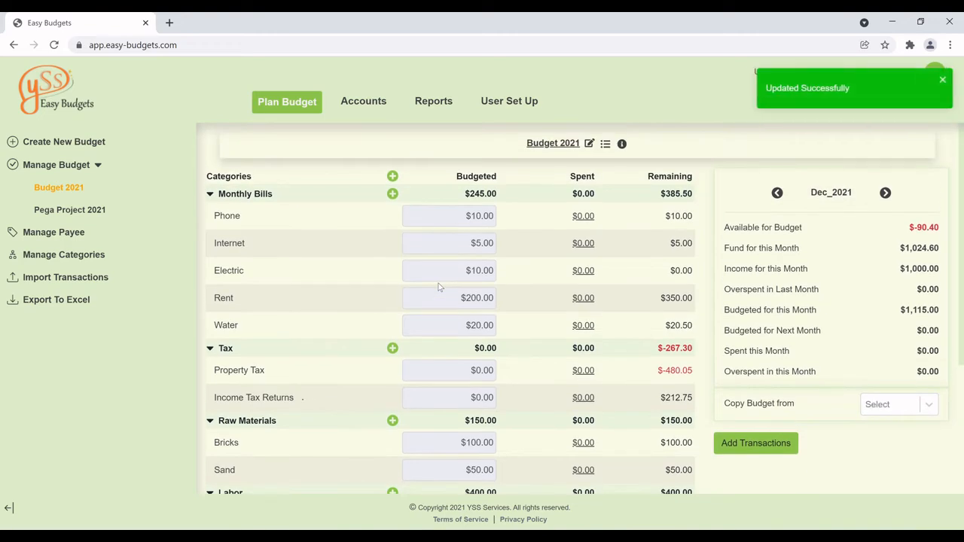
Examine the December budgeted and remaining amounts of all categories against the amount available for budget.
scroll(441, 286, down, 3)
scroll(441, 286, up, 3)
scroll(486, 350, down, 1)
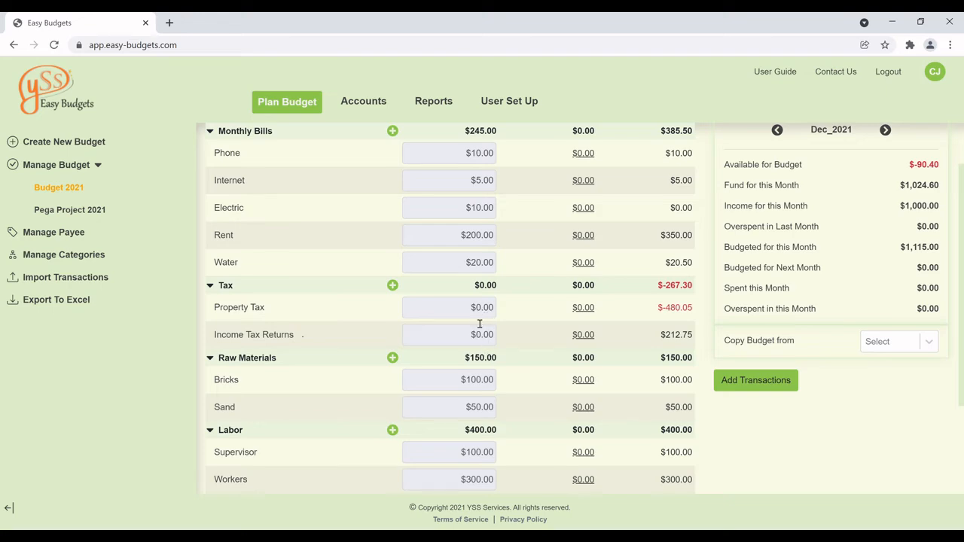
scroll(480, 339, down, 2)
scroll(488, 421, up, 3)
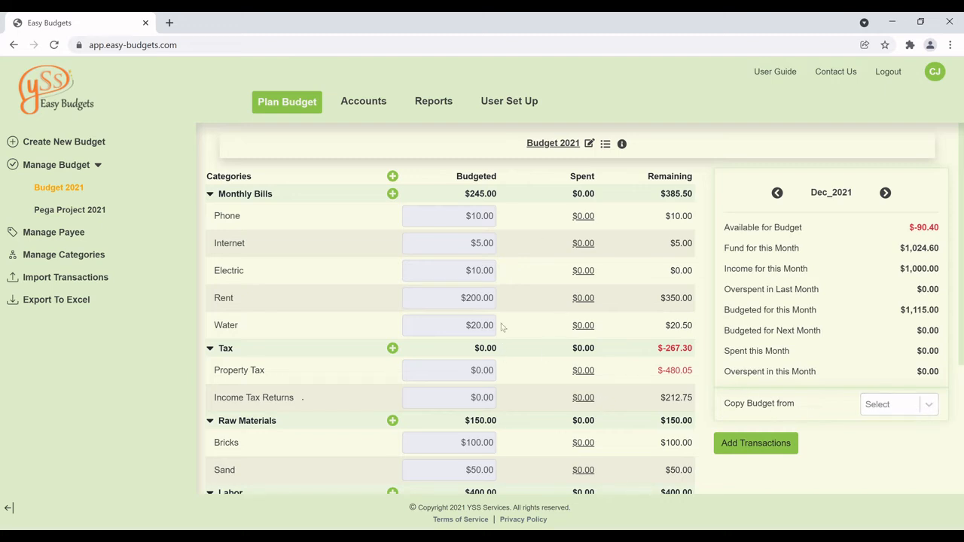
scroll(502, 272, down, 1)
scroll(503, 272, up, 1)
scroll(519, 310, down, 1)
scroll(610, 323, up, 1)
scroll(654, 376, down, 1)
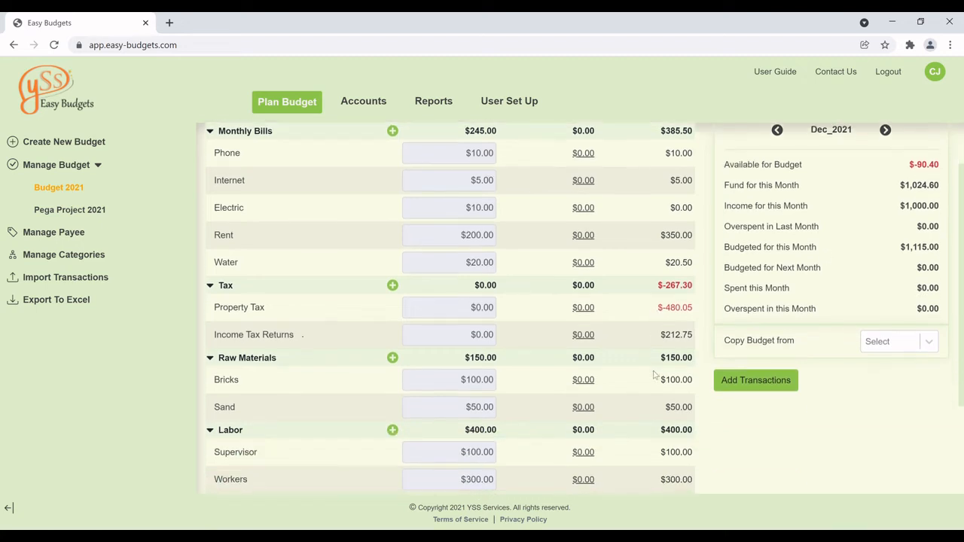
scroll(654, 376, down, 2)
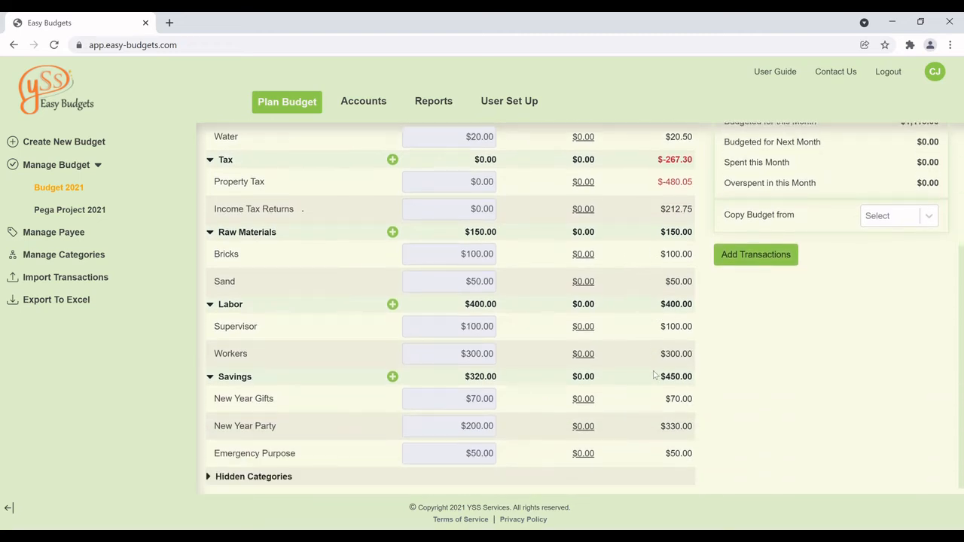
scroll(654, 377, down, 1)
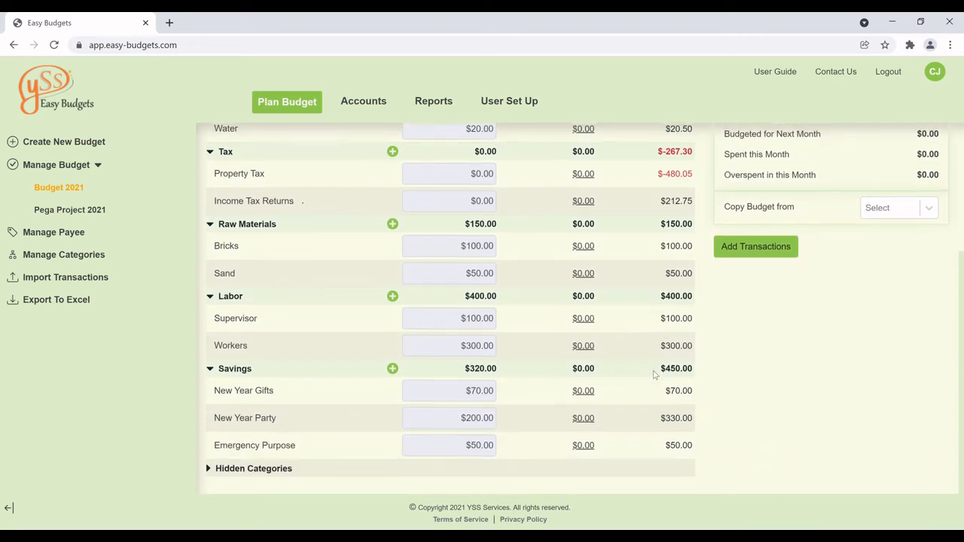
scroll(654, 372, up, 3)
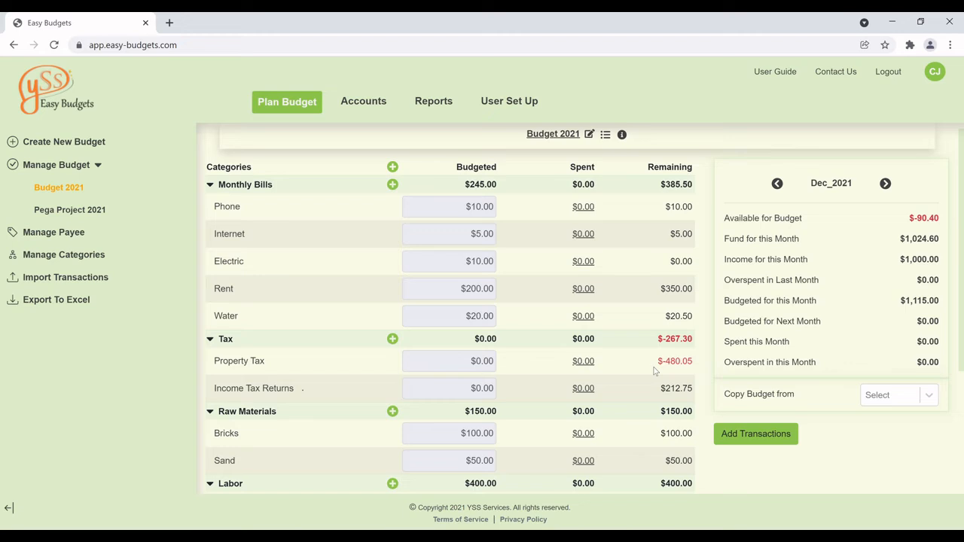
scroll(654, 372, up, 1)
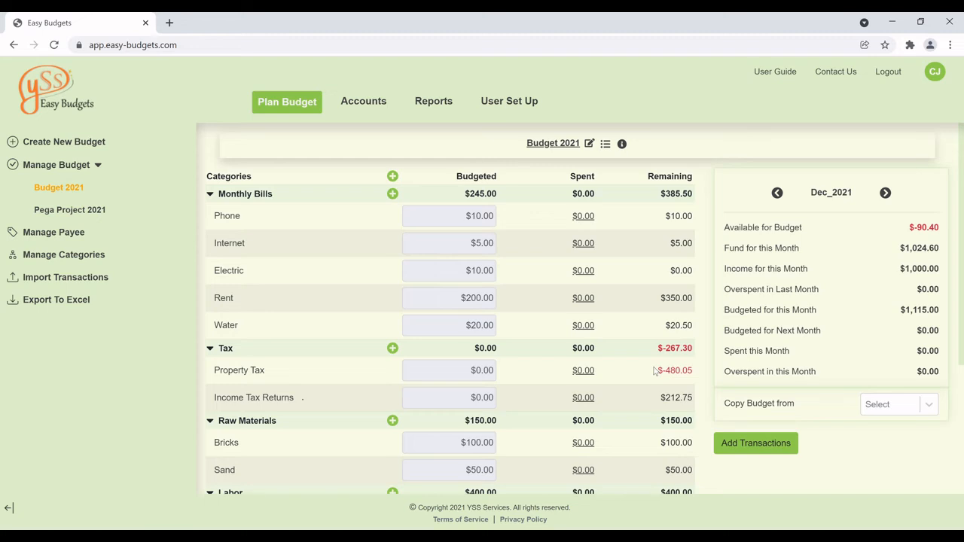
scroll(654, 371, down, 1)
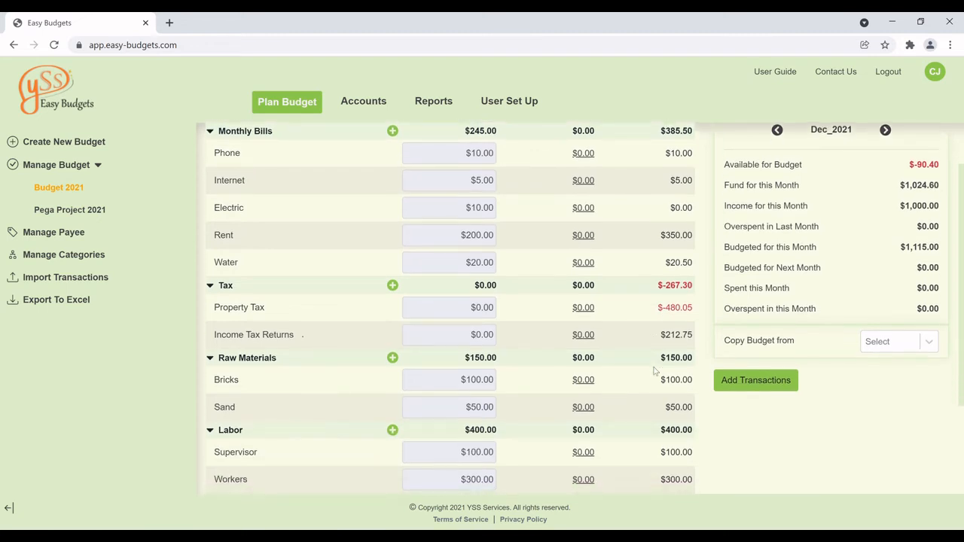
scroll(631, 359, down, 2)
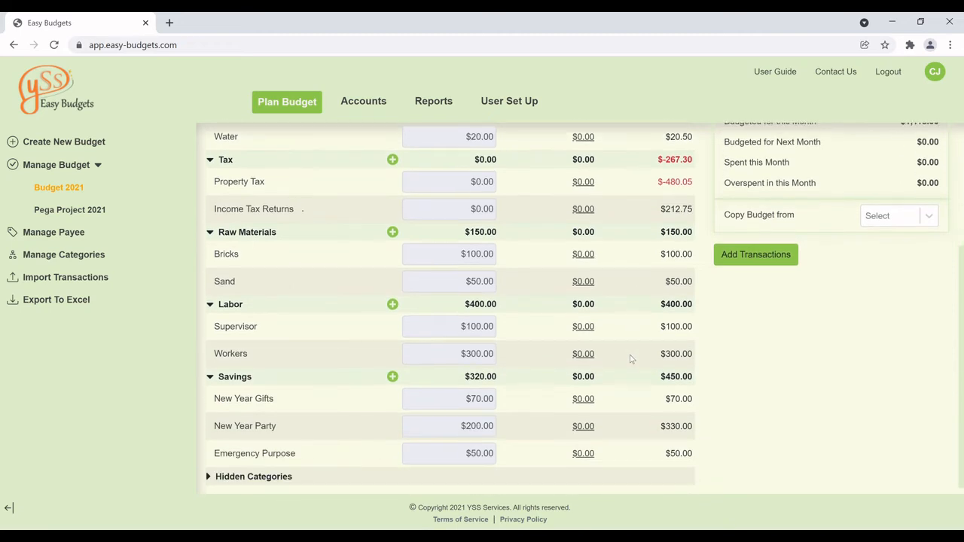
scroll(631, 359, up, 3)
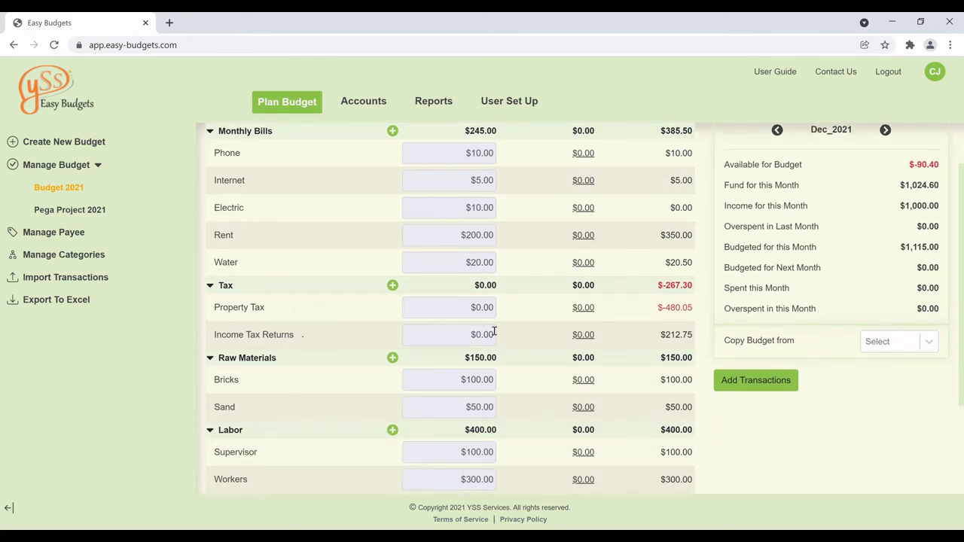
scroll(494, 331, down, 1)
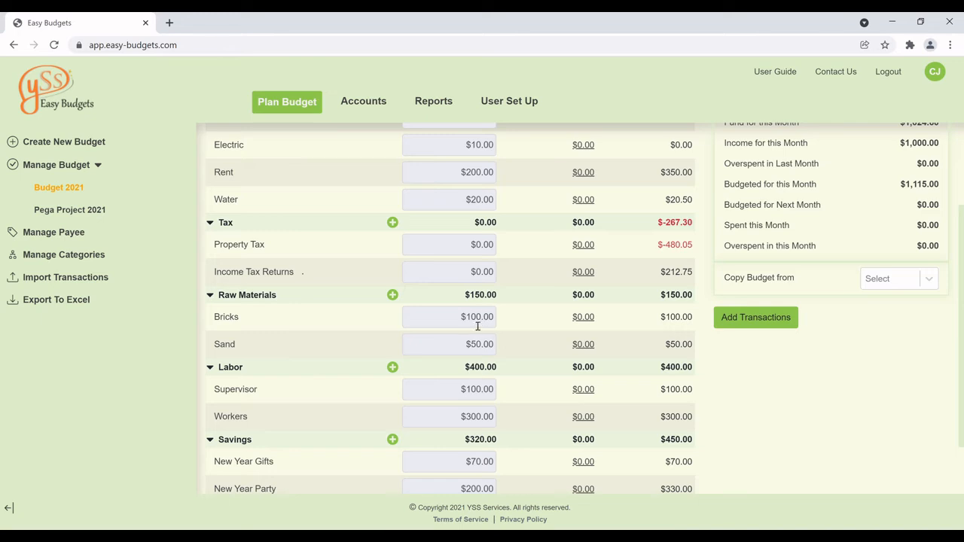
scroll(479, 316, up, 2)
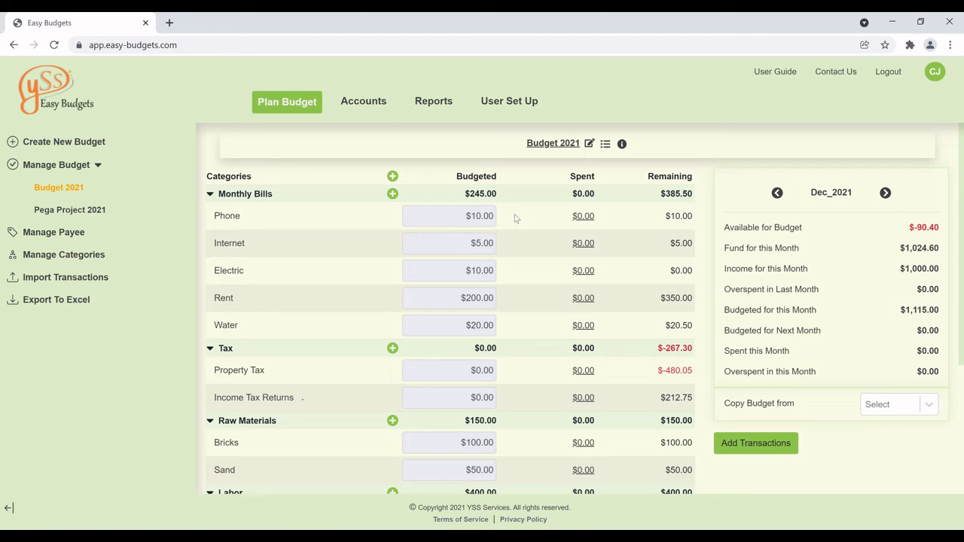
Set the December budgets for Phone, Electric and Water under Monthly Bills to $5 each.
click(477, 219)
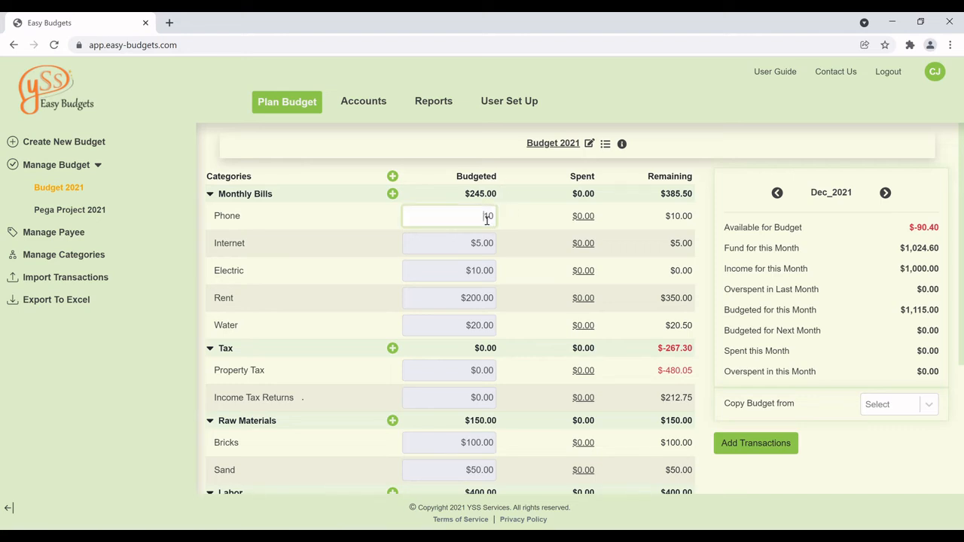
double_click(486, 217)
text(5)
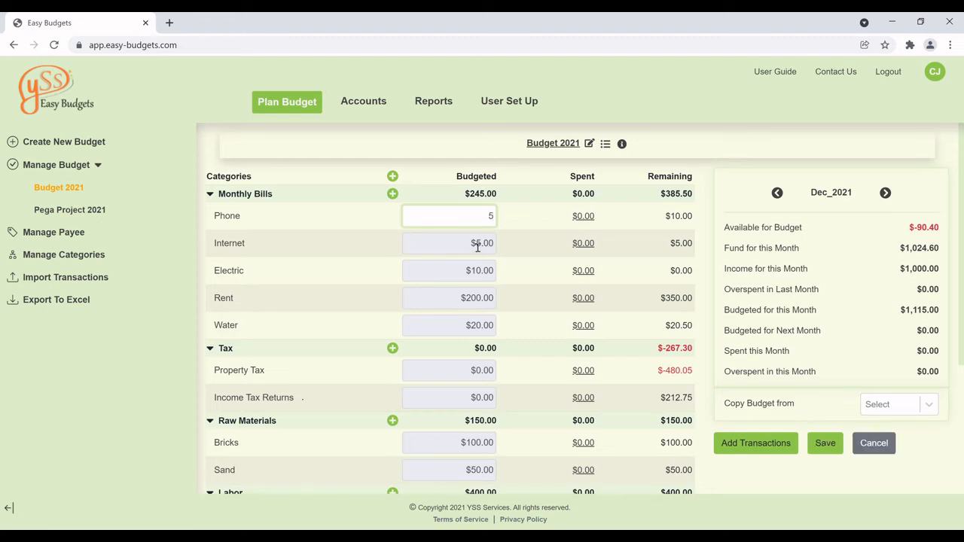
click(477, 245)
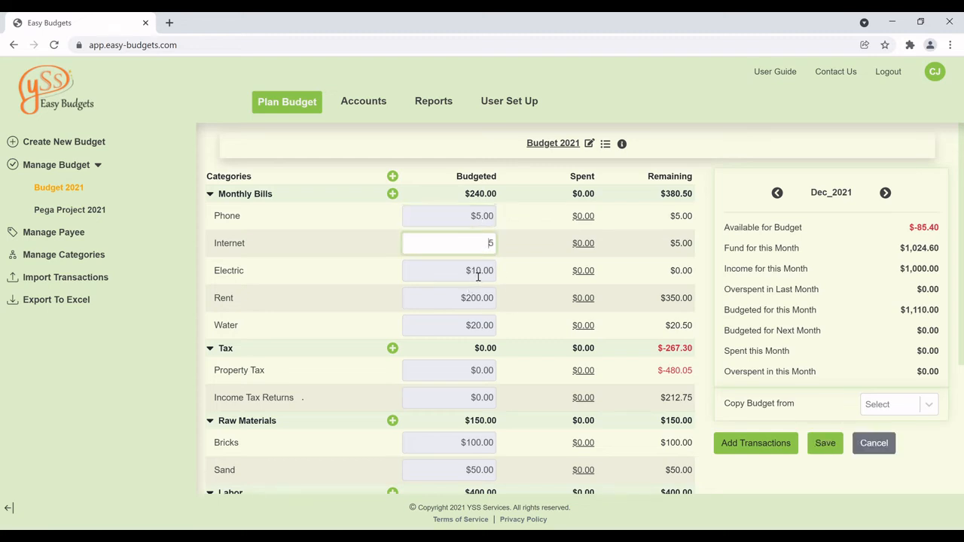
click(478, 275)
double_click(488, 272)
text(5)
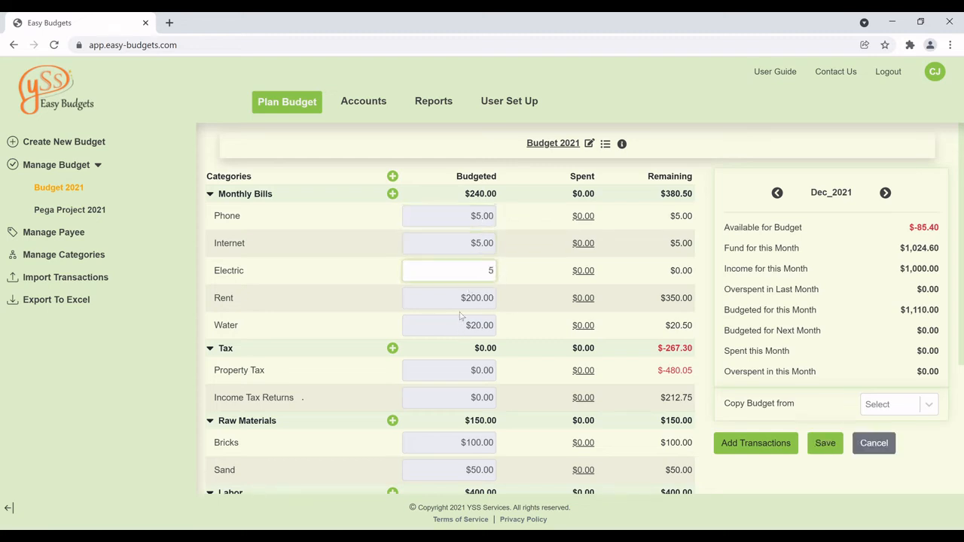
click(477, 329)
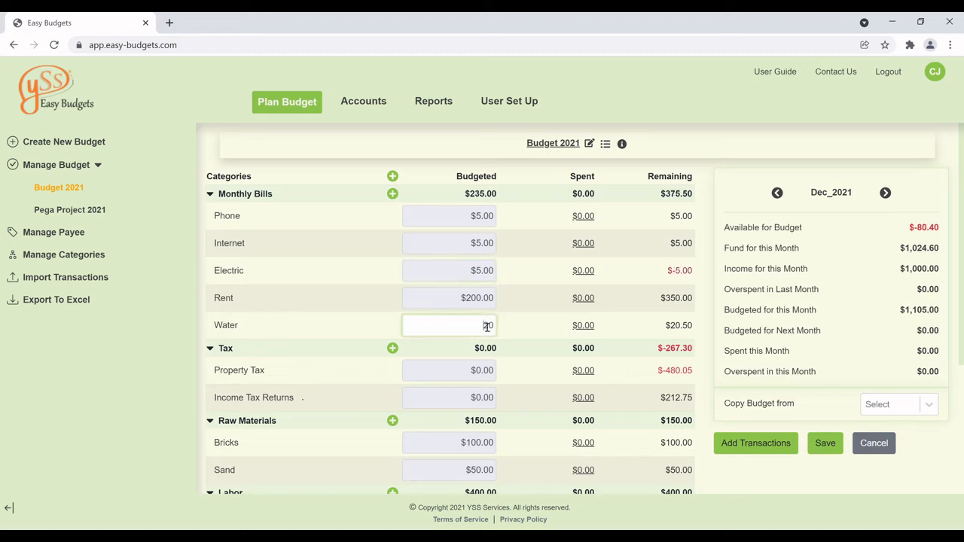
double_click(487, 326)
text(5)
Set the Raw Materials budgets to $80 for Bricks and $10 for Sand.
scroll(513, 344, down, 1)
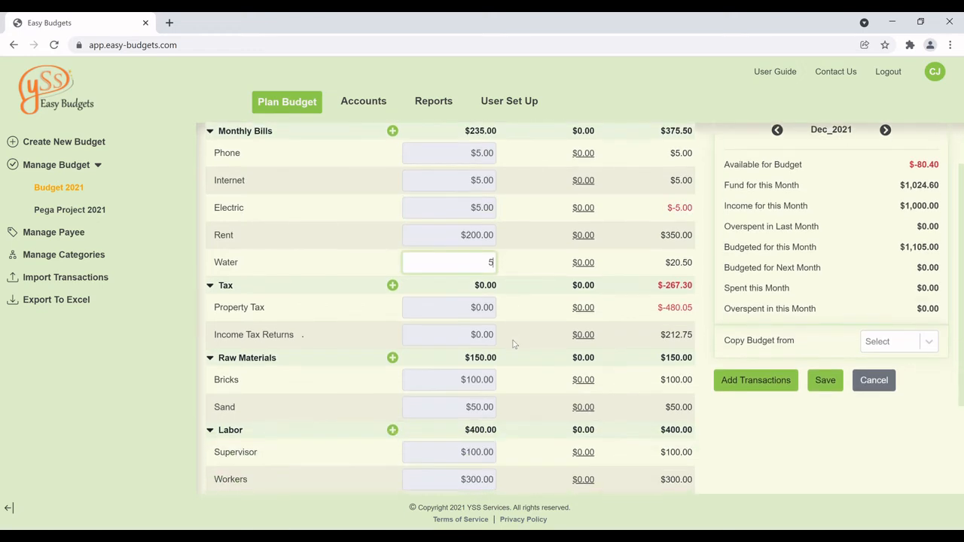
click(477, 384)
double_click(487, 380)
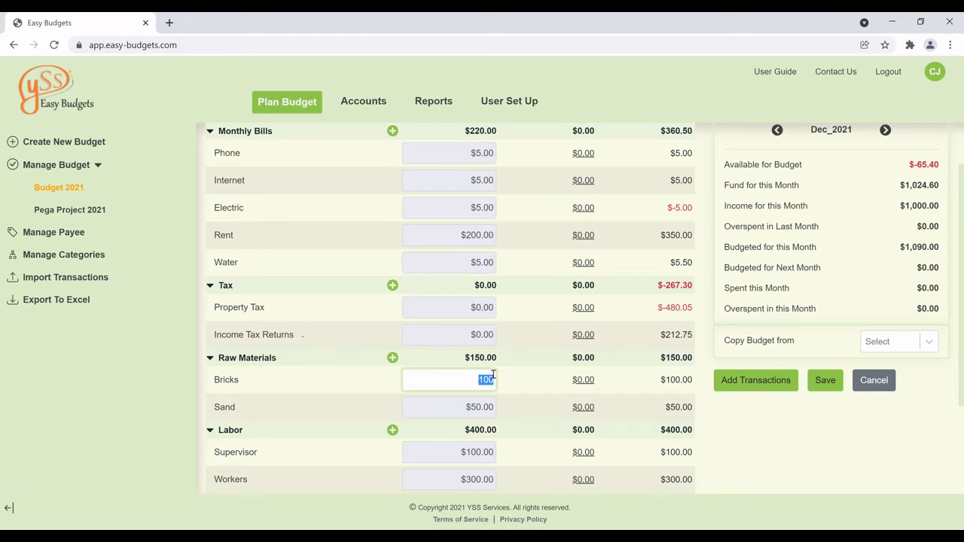
text(80)
click(479, 414)
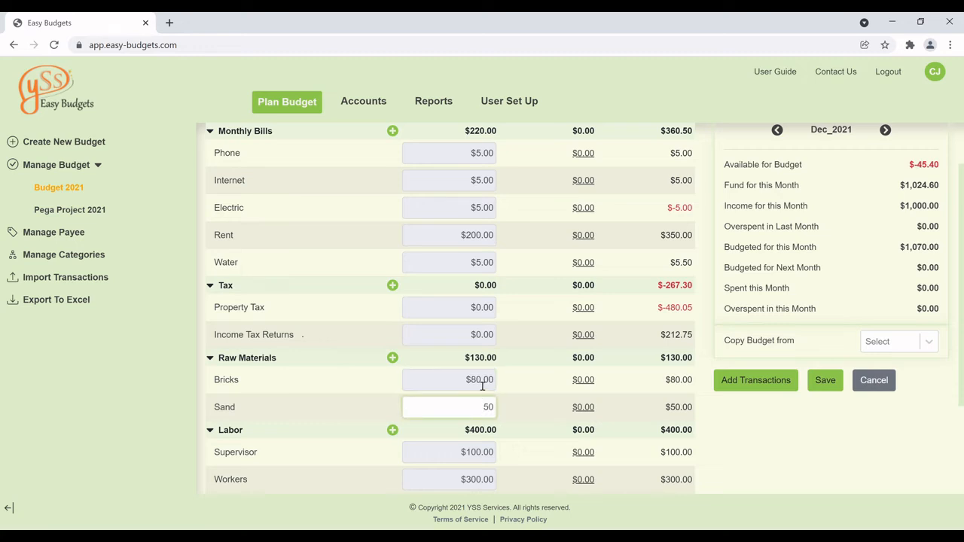
double_click(488, 409)
text(1)
click(528, 461)
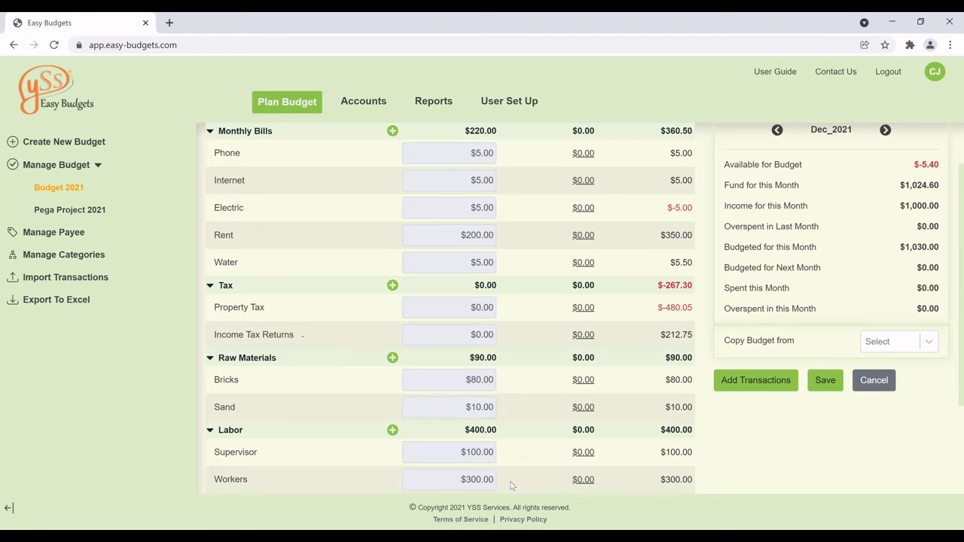
Set the Workers budget under Labor to $200 and check the month's available amount.
scroll(512, 486, down, 1)
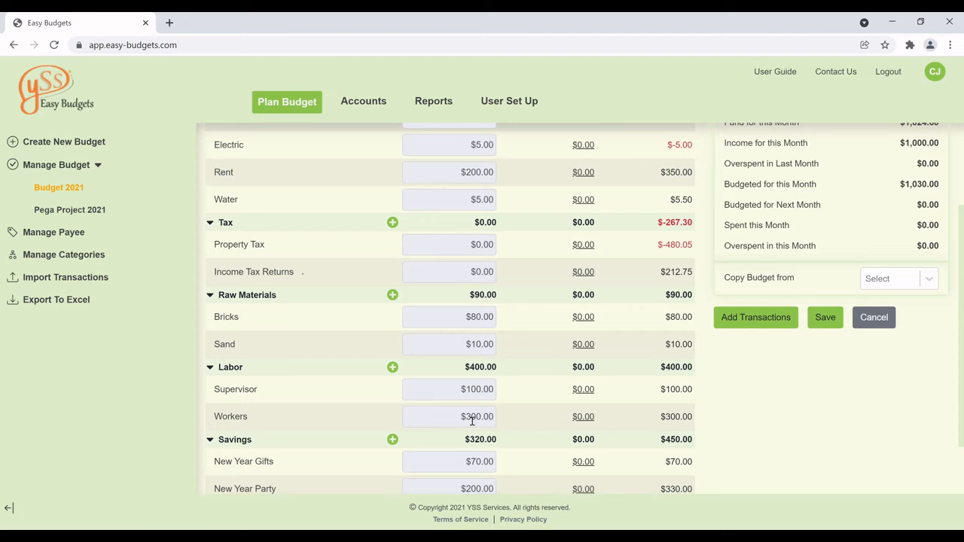
double_click(472, 418)
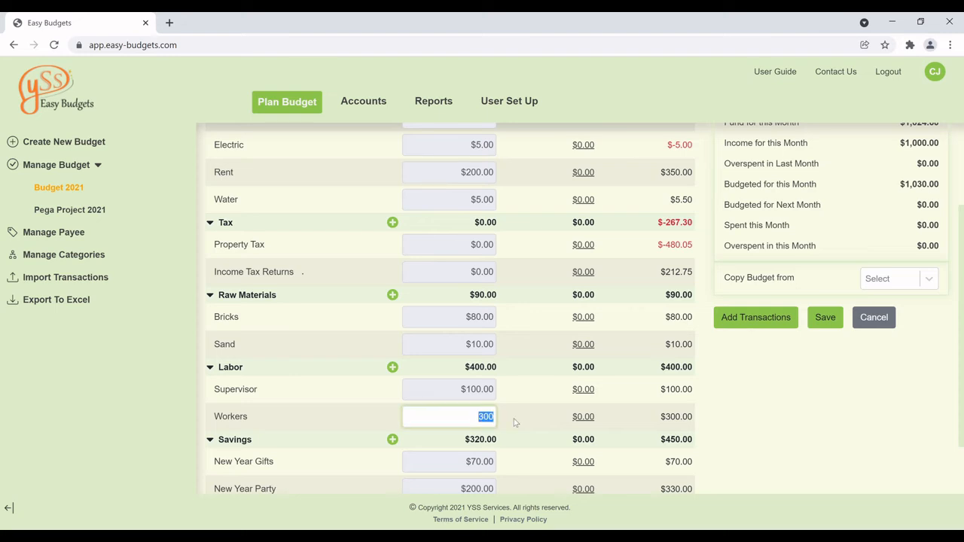
text(200)
scroll(580, 384, up, 3)
scroll(580, 384, down, 3)
Set the Workers budget under Labor to $150 and check the December summary.
double_click(484, 420)
text(150)
click(811, 426)
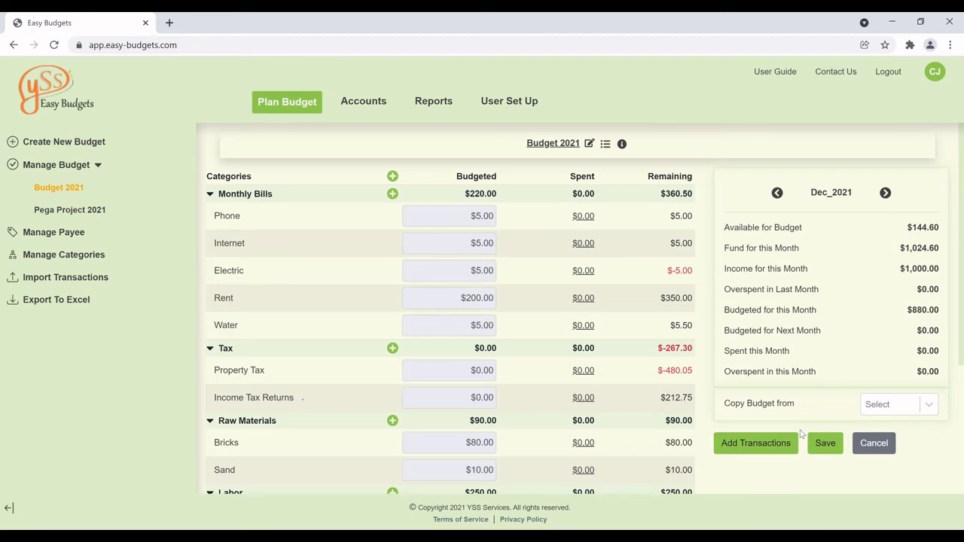
scroll(586, 347, down, 1)
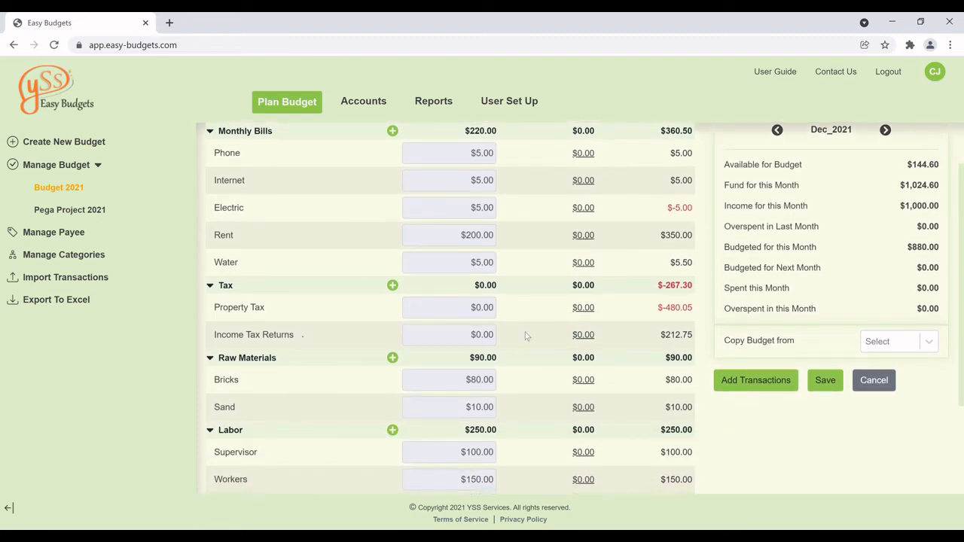
Set the December budgets under Raw Materials to $100 for Bricks and $50 for Sand.
click(475, 383)
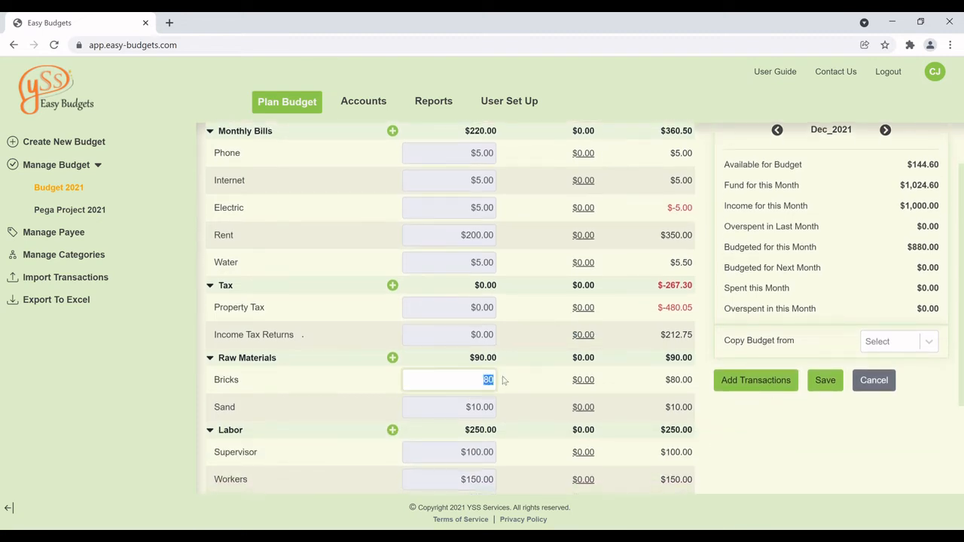
text(100)
click(476, 412)
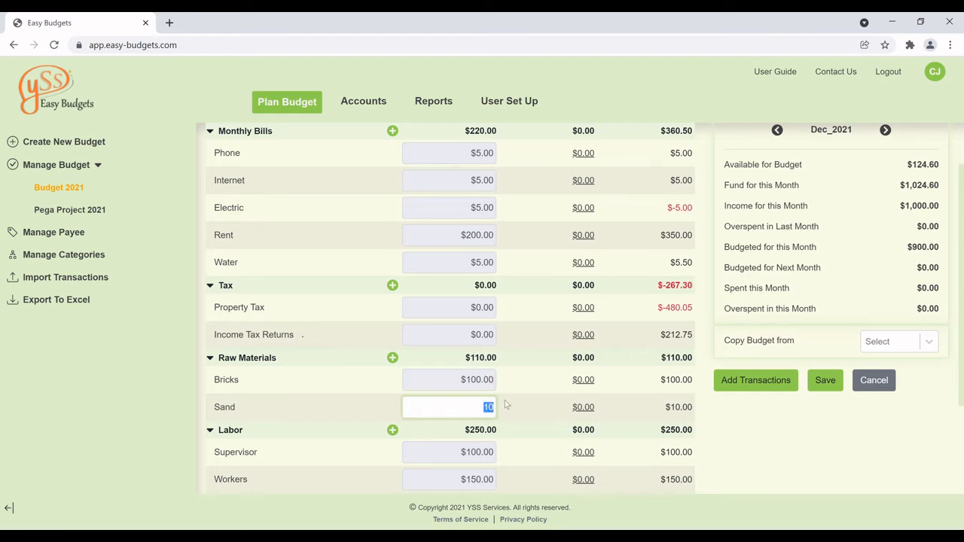
text(50)
click(532, 428)
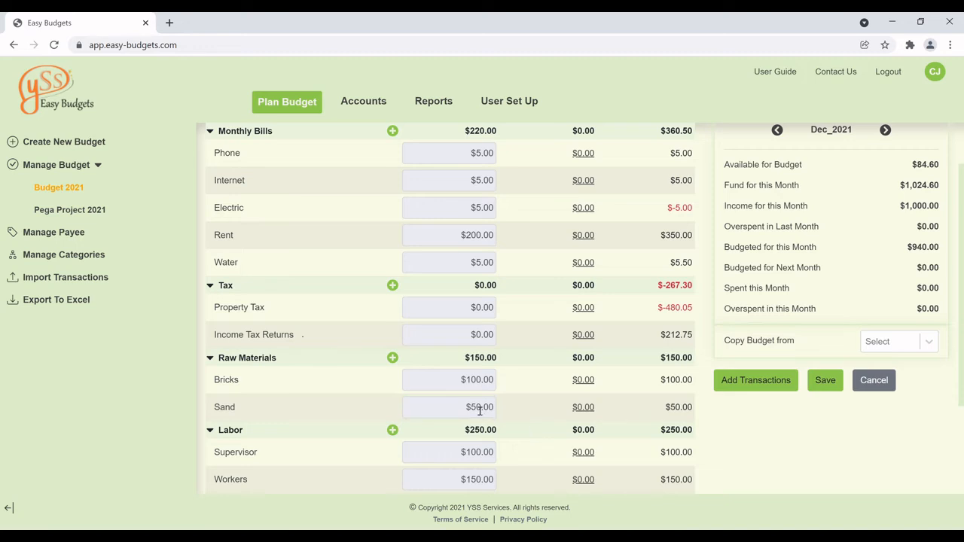
Review the budgeted amounts of all December categories, from Monthly Bills to Savings, against the month's summary.
scroll(519, 378, up, 1)
scroll(520, 378, down, 2)
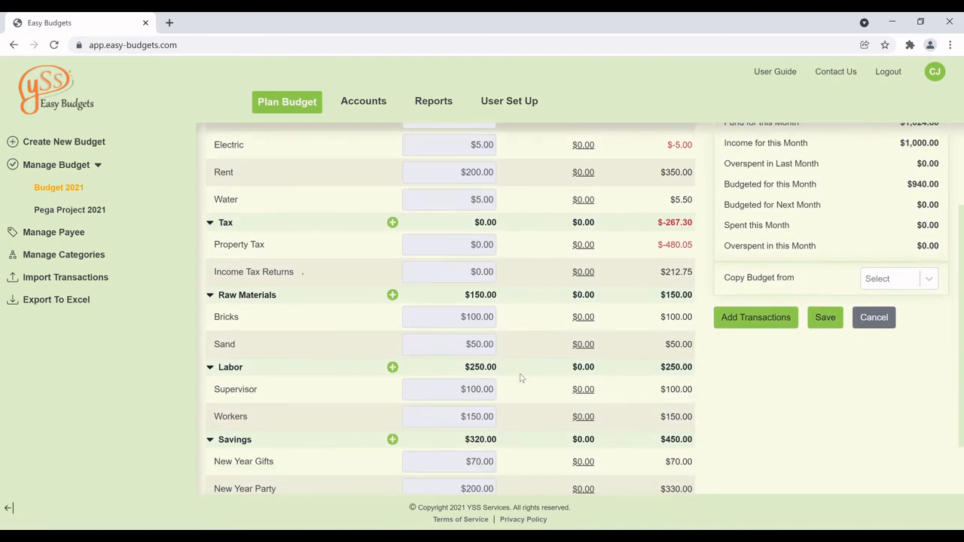
scroll(519, 378, up, 1)
scroll(520, 378, down, 2)
scroll(519, 378, up, 2)
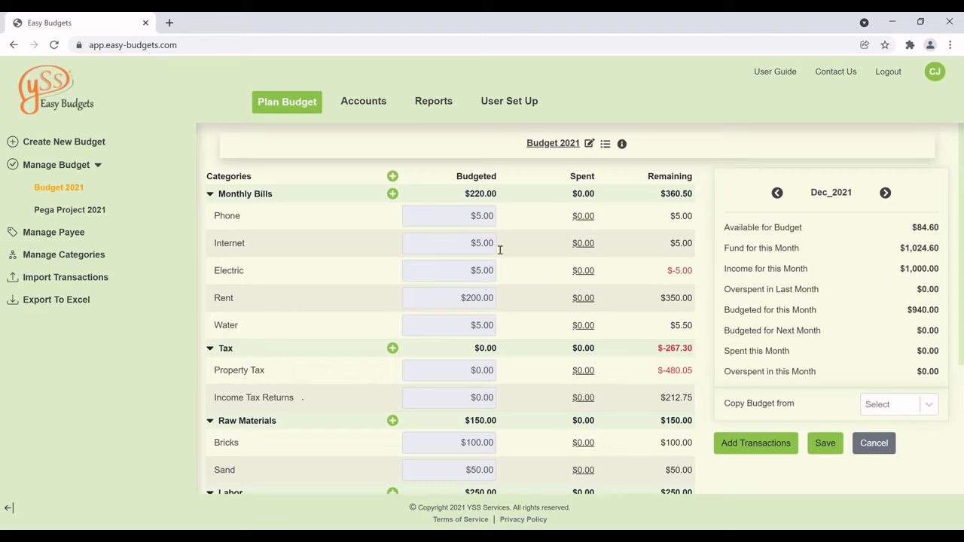
scroll(499, 267, down, 1)
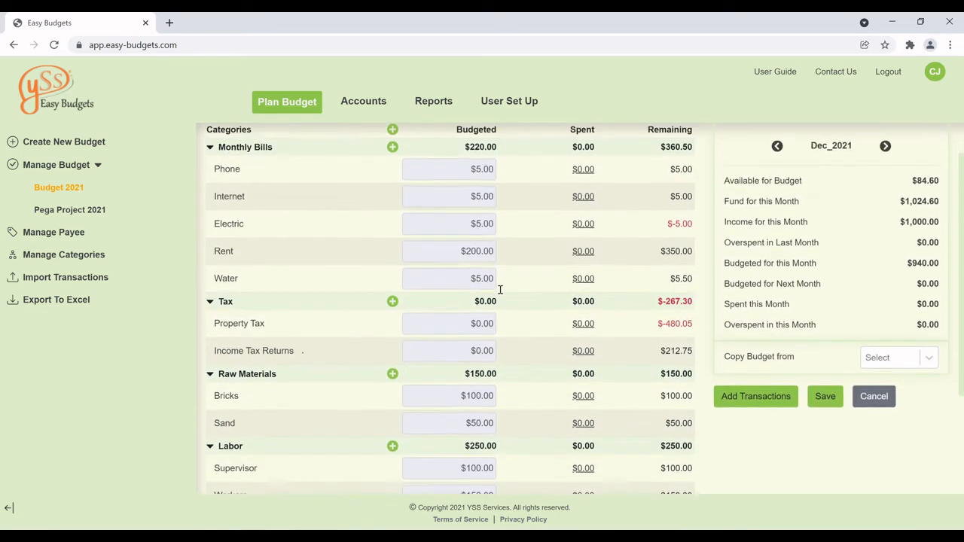
scroll(499, 301, down, 2)
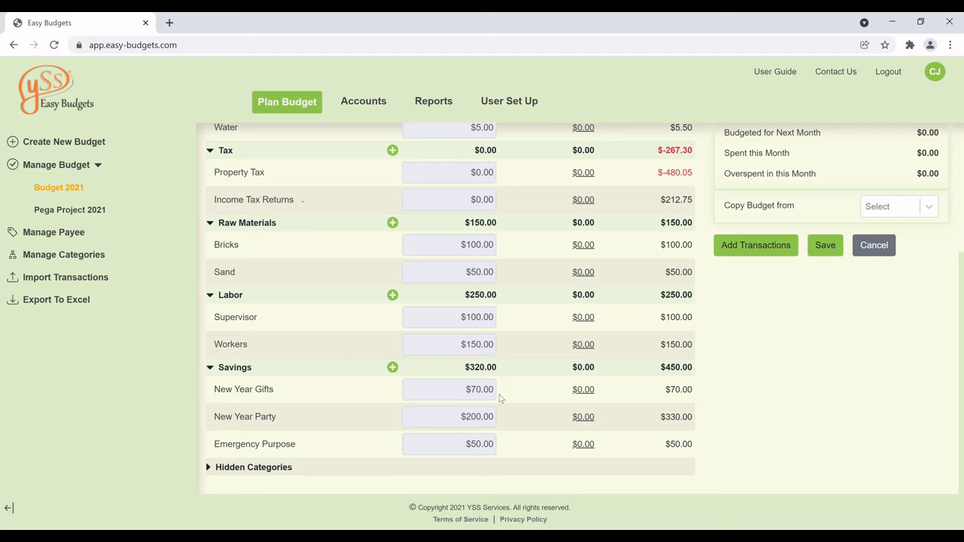
scroll(500, 398, up, 1)
scroll(500, 397, up, 2)
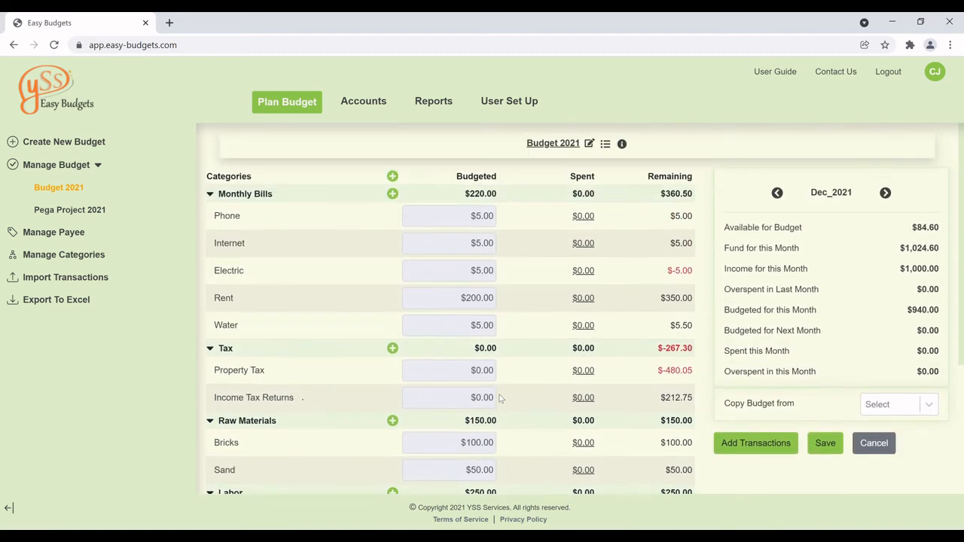
scroll(500, 398, down, 3)
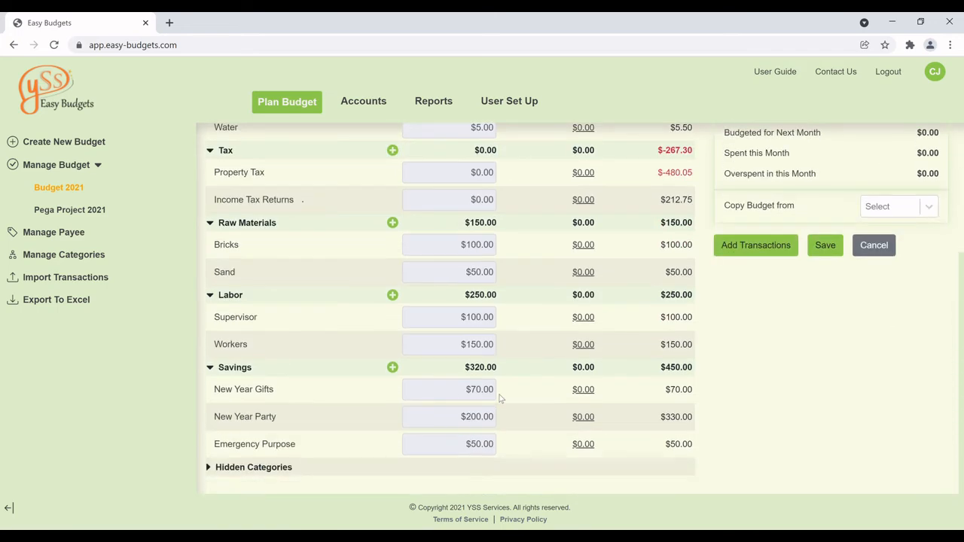
scroll(550, 390, up, 3)
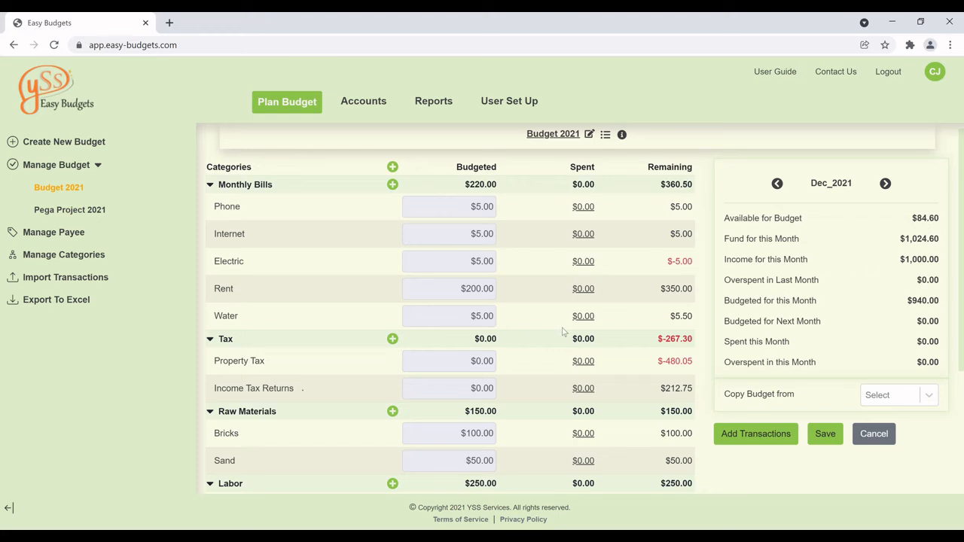
scroll(638, 378, down, 3)
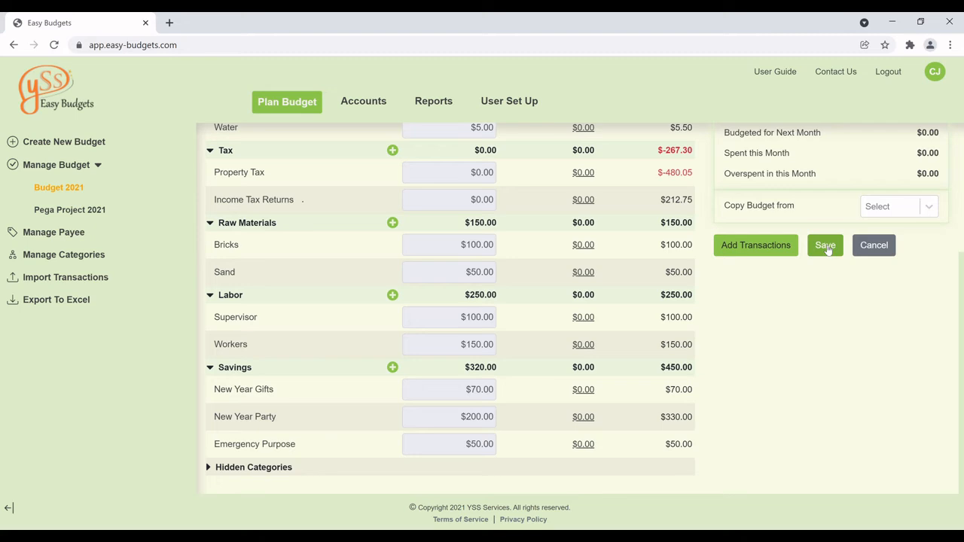
Save the December 2021 budget and look over the saved category amounts.
click(826, 247)
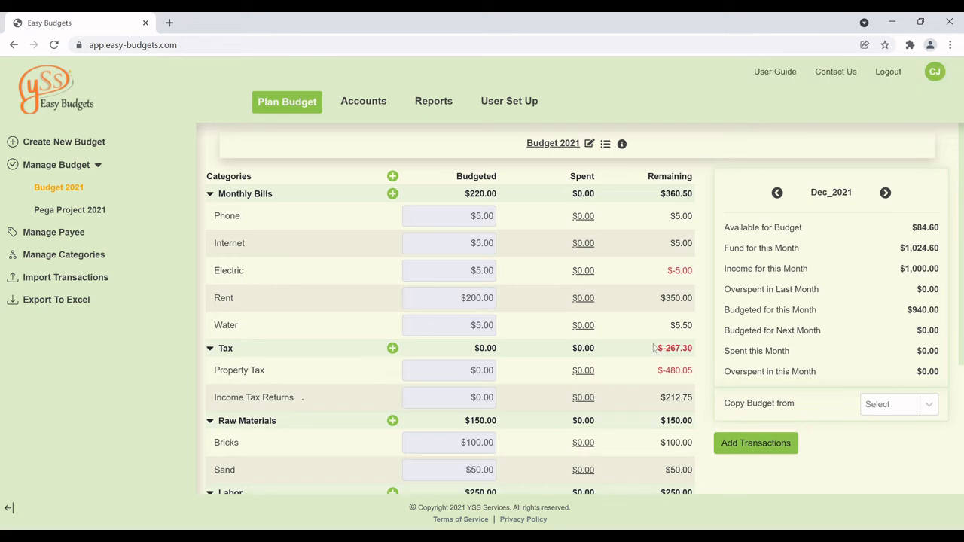
scroll(654, 347, down, 1)
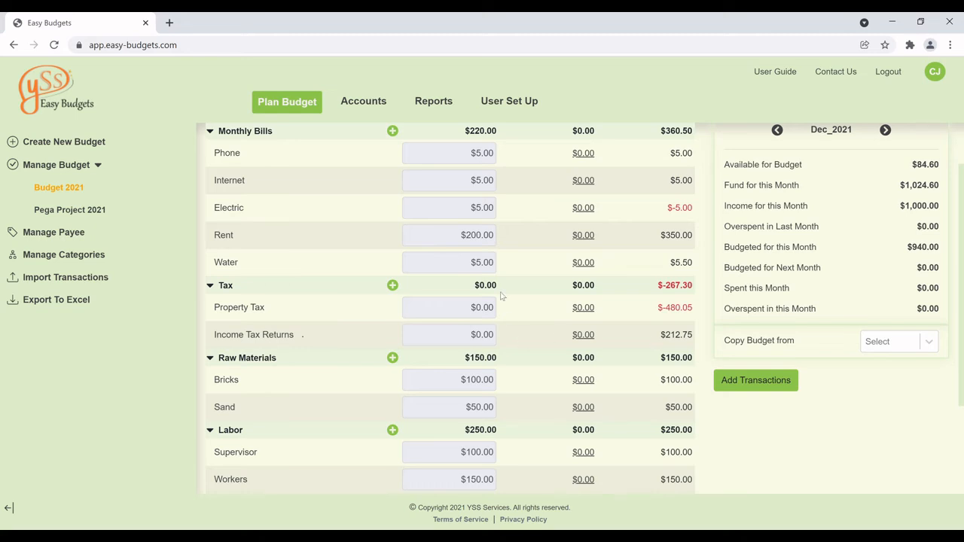
scroll(504, 296, up, 1)
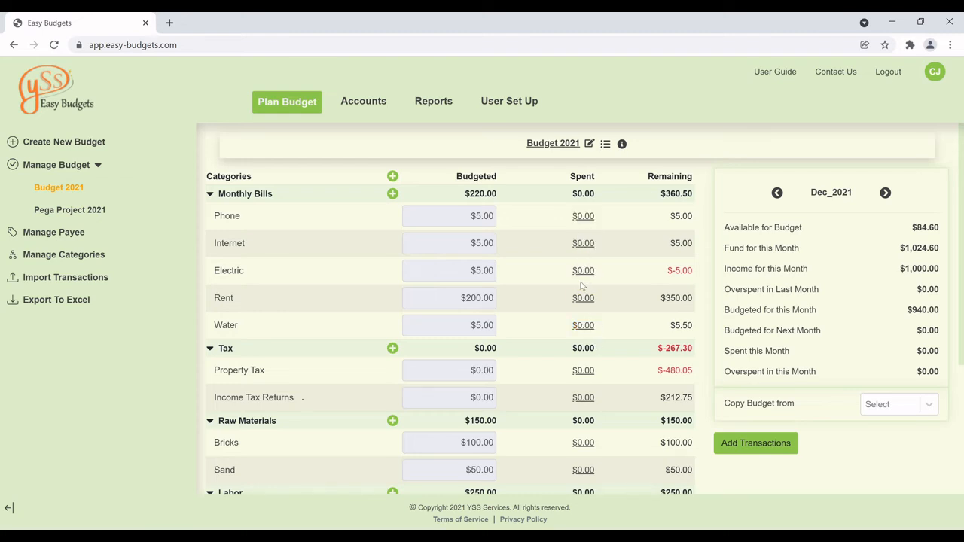
Start a transaction from the Phone category's December spending, with Chase as the account and AT&T as the payee.
click(582, 216)
click(529, 274)
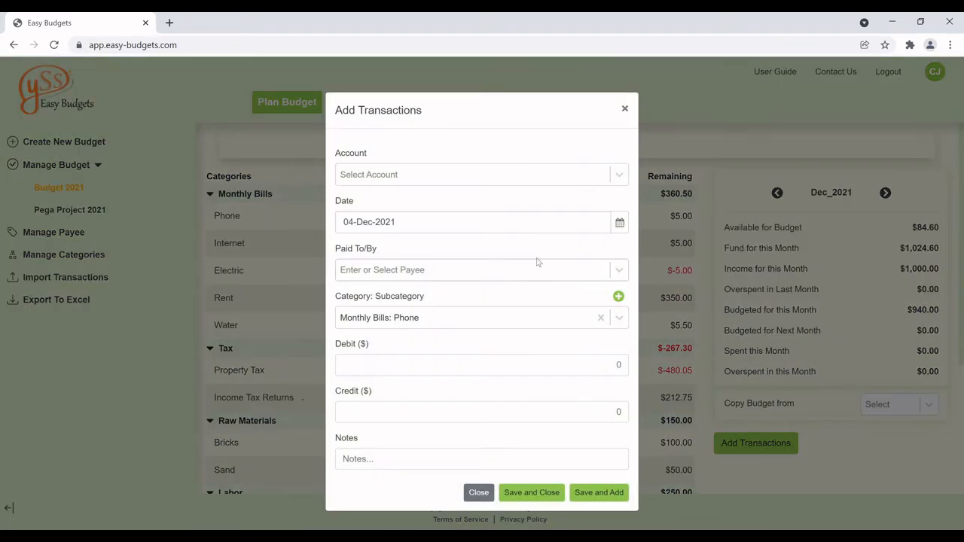
click(618, 177)
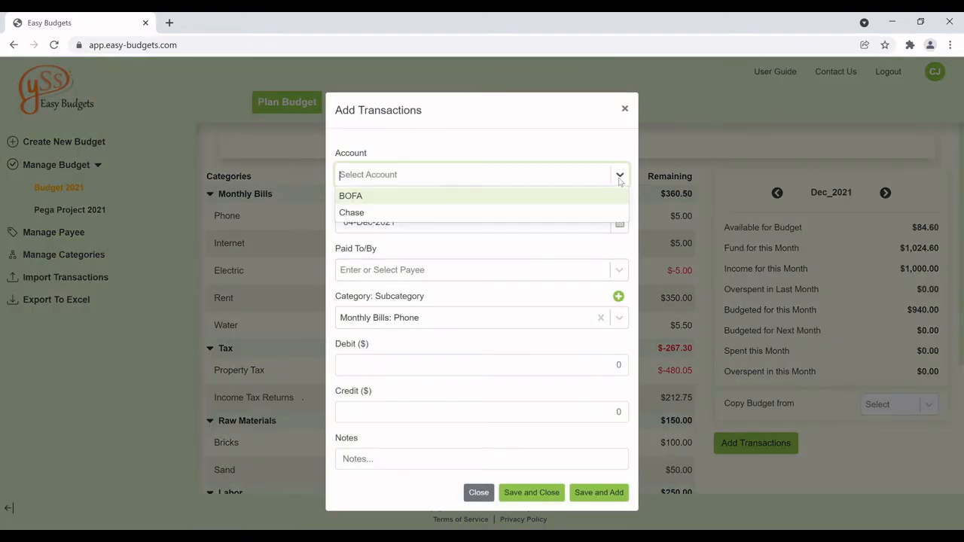
click(437, 211)
click(618, 270)
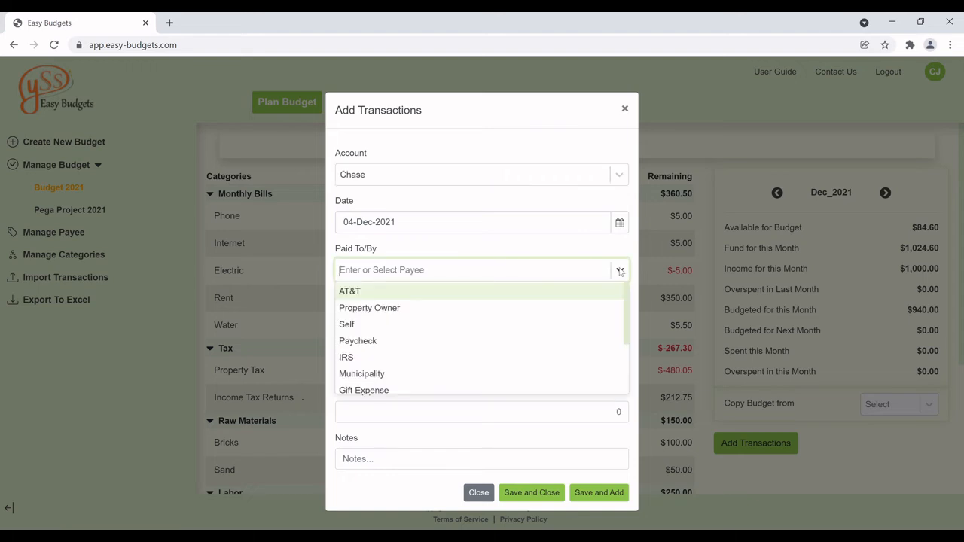
scroll(415, 356, down, 2)
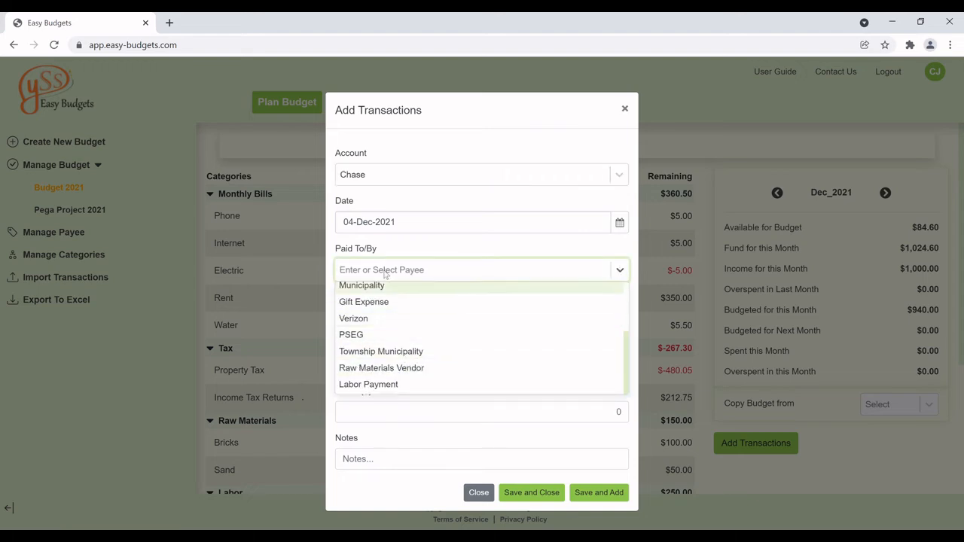
scroll(391, 324, up, 2)
click(374, 292)
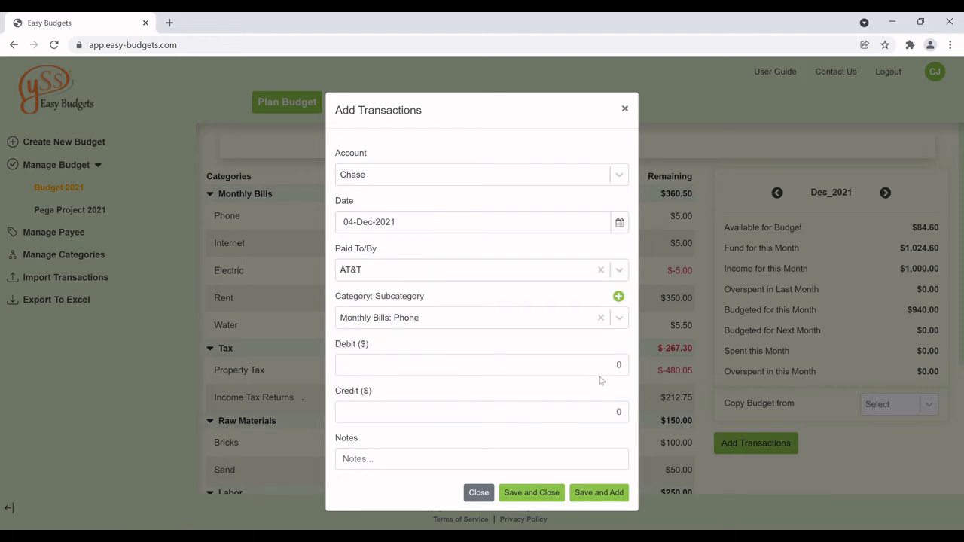
Enter a $3 debit for the phone bill and save the transaction, continuing with another new one.
click(623, 371)
text(3)
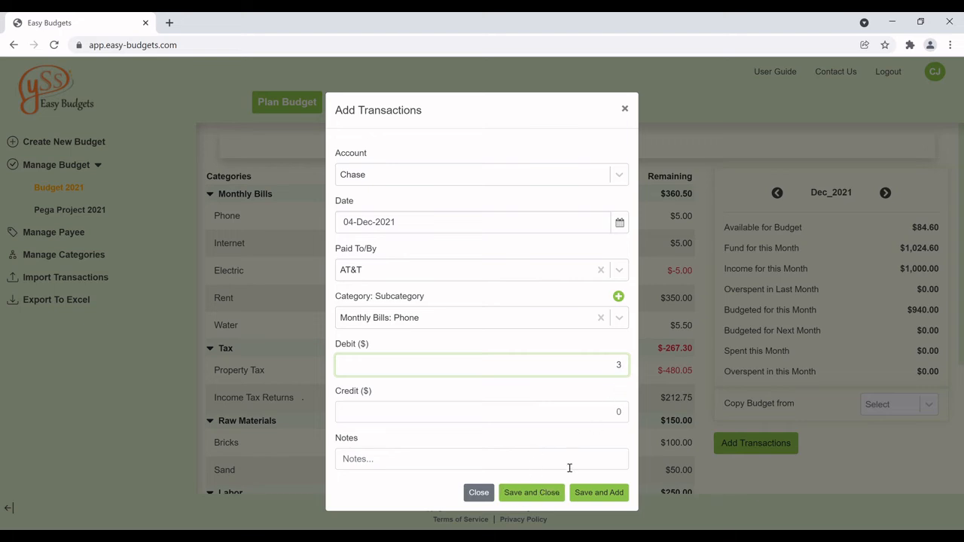
click(613, 496)
Move the transaction form off the budgeted amounts, and choose Chase as the account and Verizon as the payee.
drag(487, 116, 673, 148)
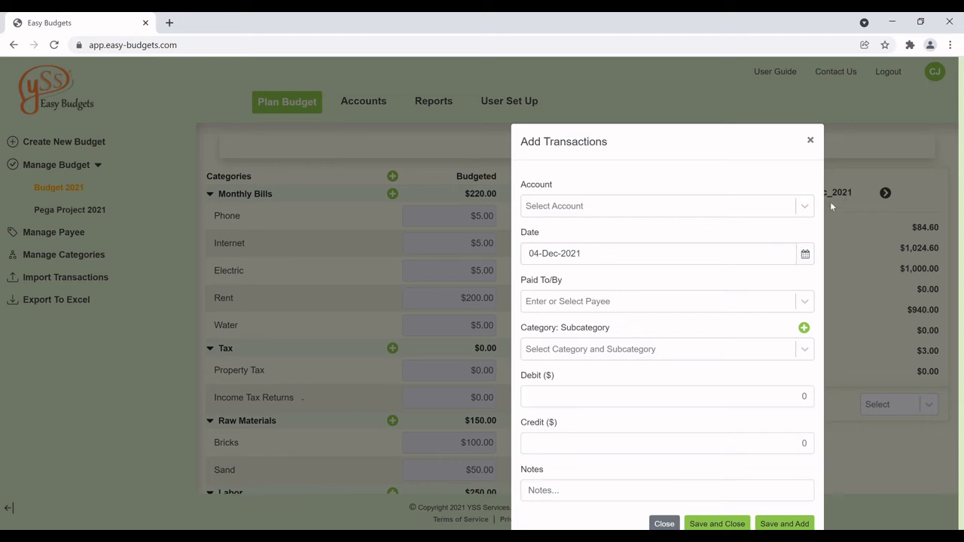
click(803, 208)
click(595, 253)
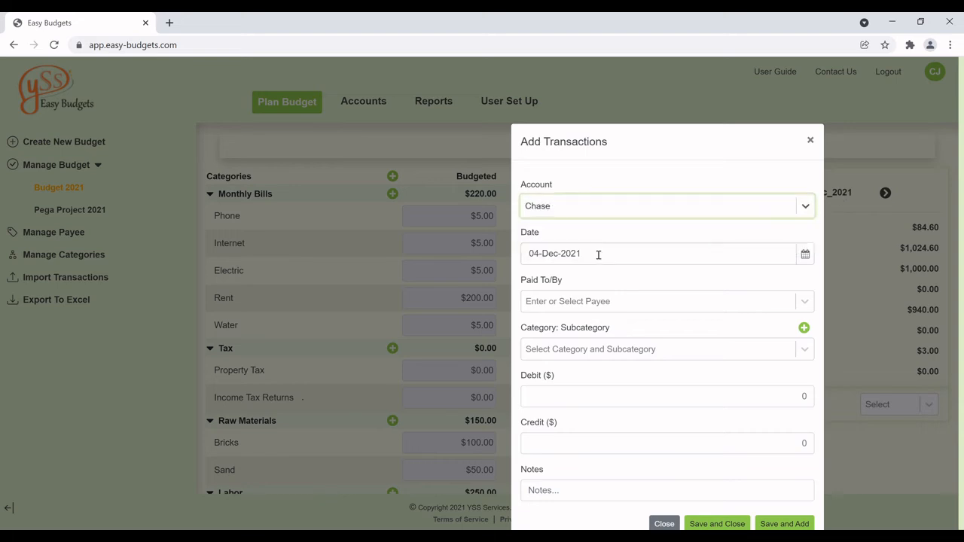
click(804, 301)
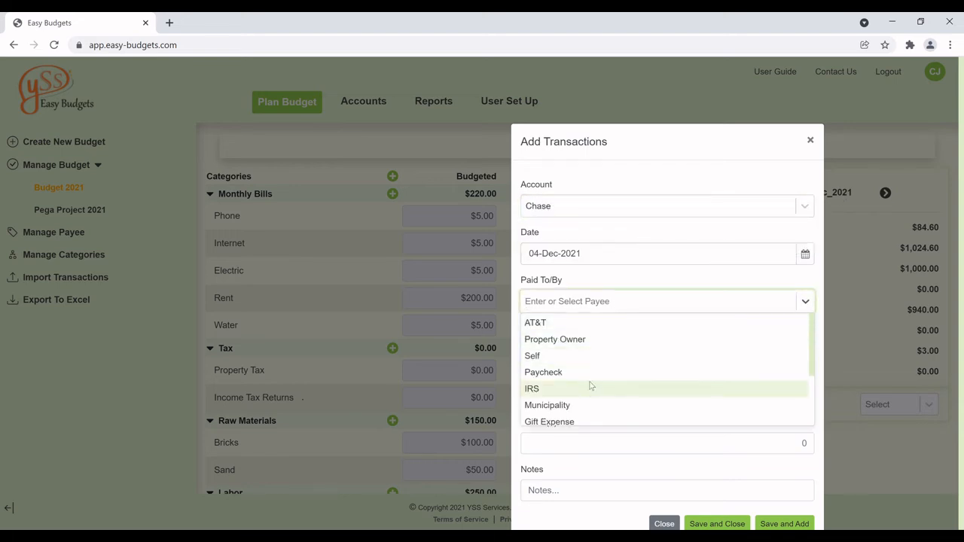
scroll(592, 387, down, 2)
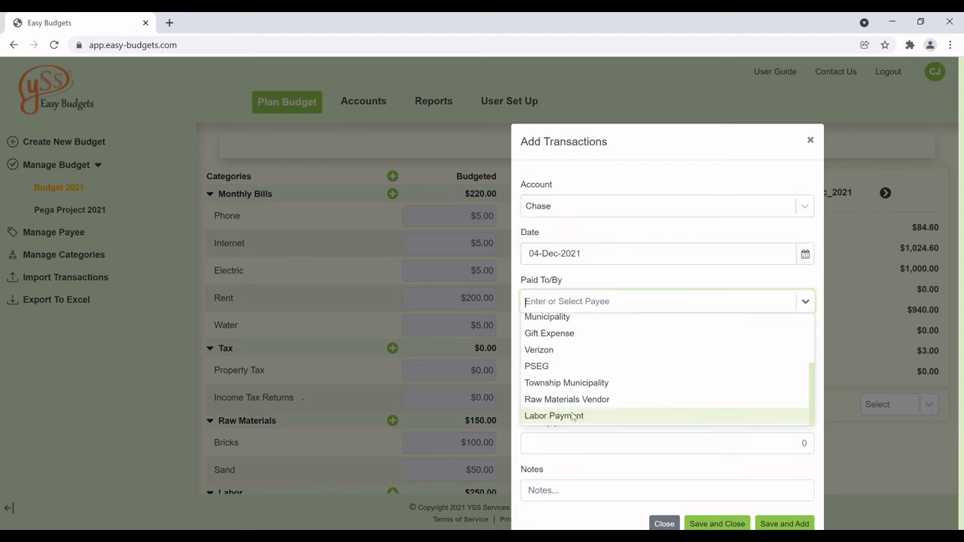
click(557, 349)
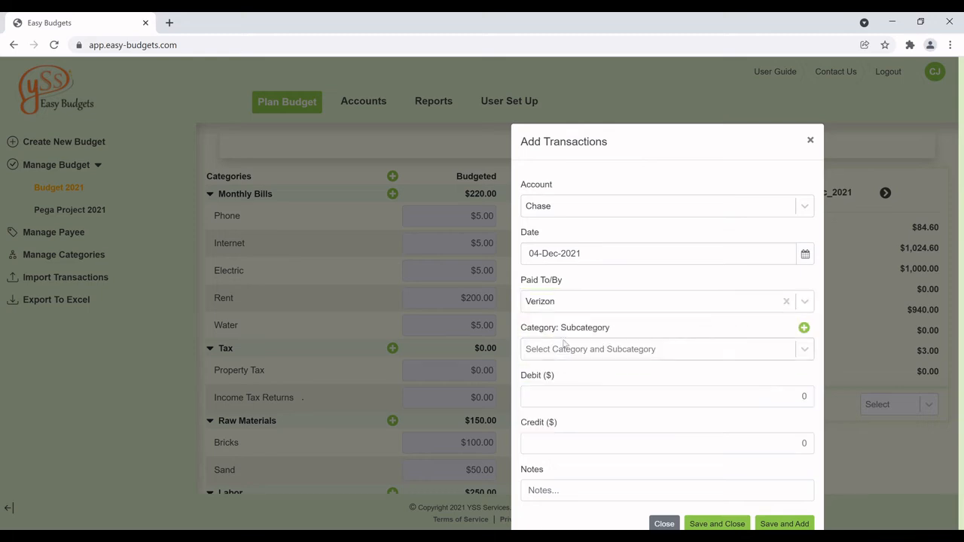
Look through the available categories and assign the Verizon transaction to the Internet subcategory of Monthly Bills.
click(803, 352)
scroll(553, 415, down, 3)
scroll(549, 421, down, 2)
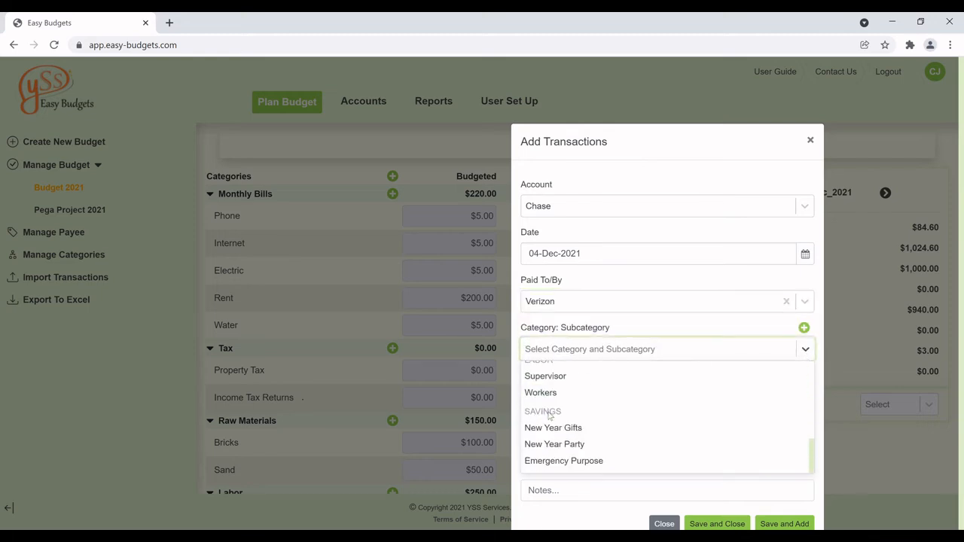
scroll(549, 424, up, 1)
scroll(549, 429, down, 1)
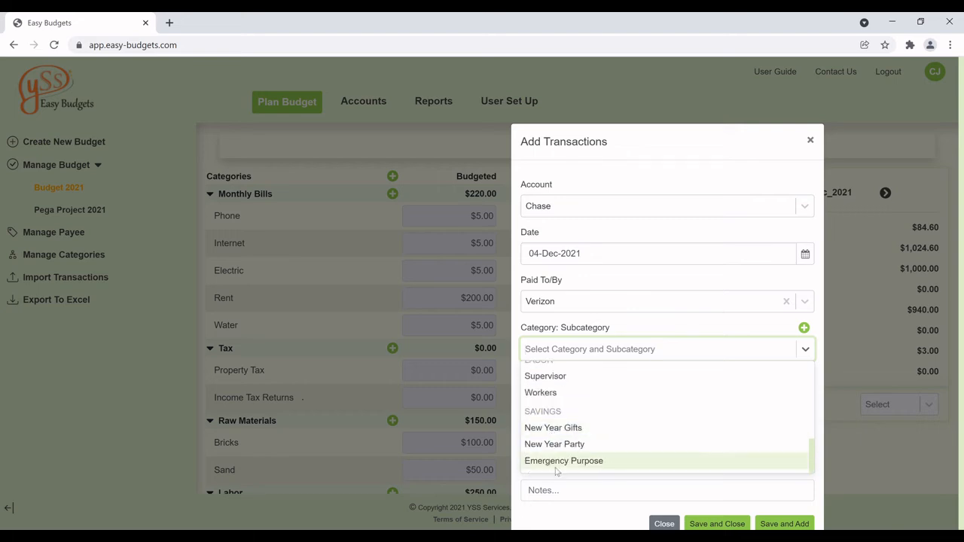
scroll(550, 430, up, 5)
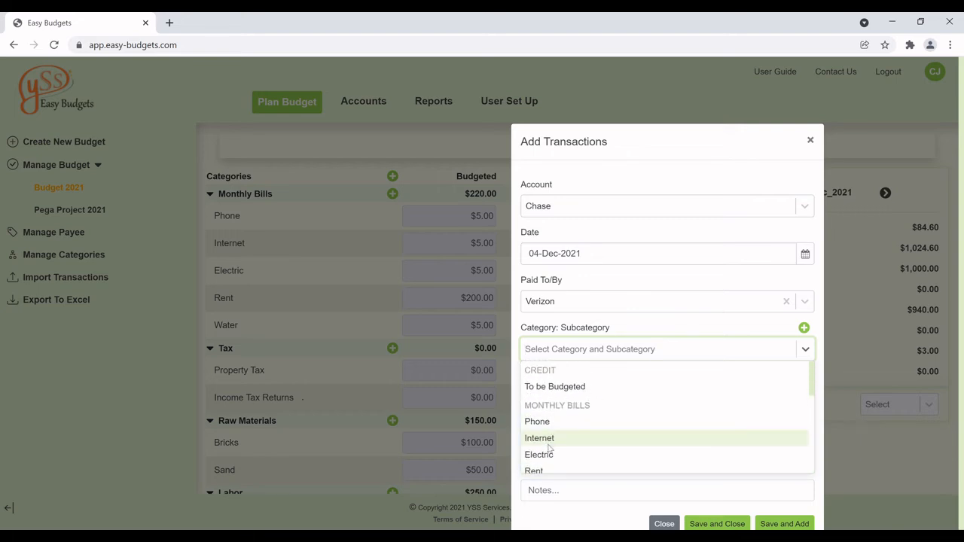
scroll(554, 441, down, 1)
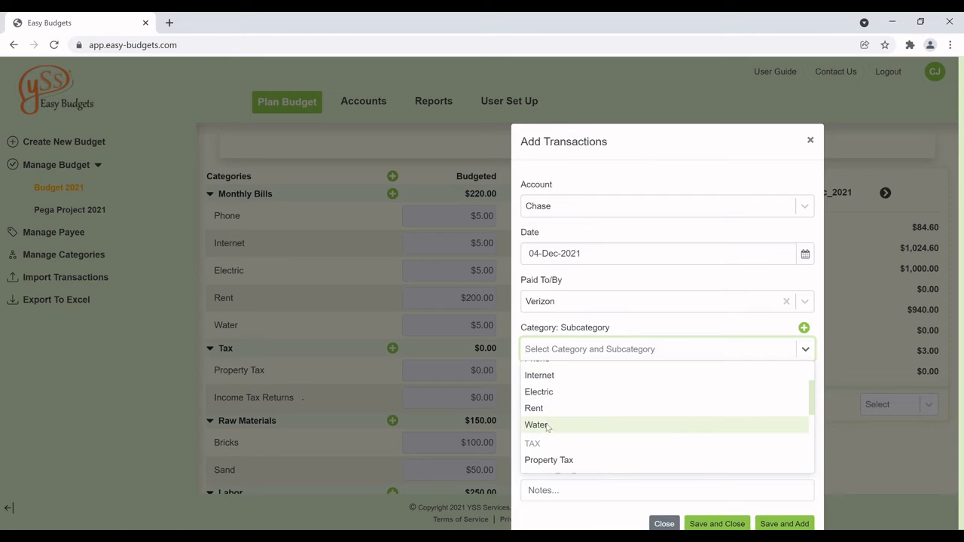
scroll(550, 428, down, 3)
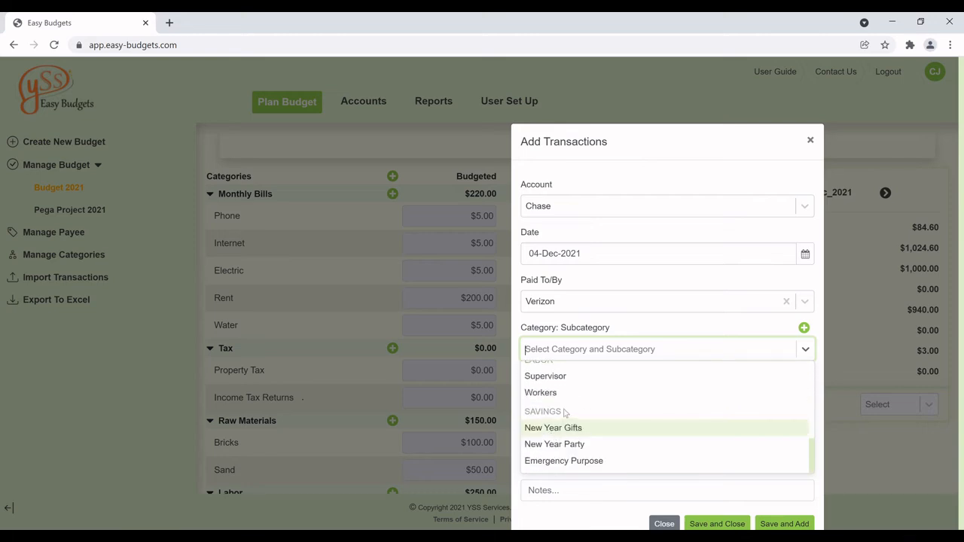
scroll(561, 408, up, 4)
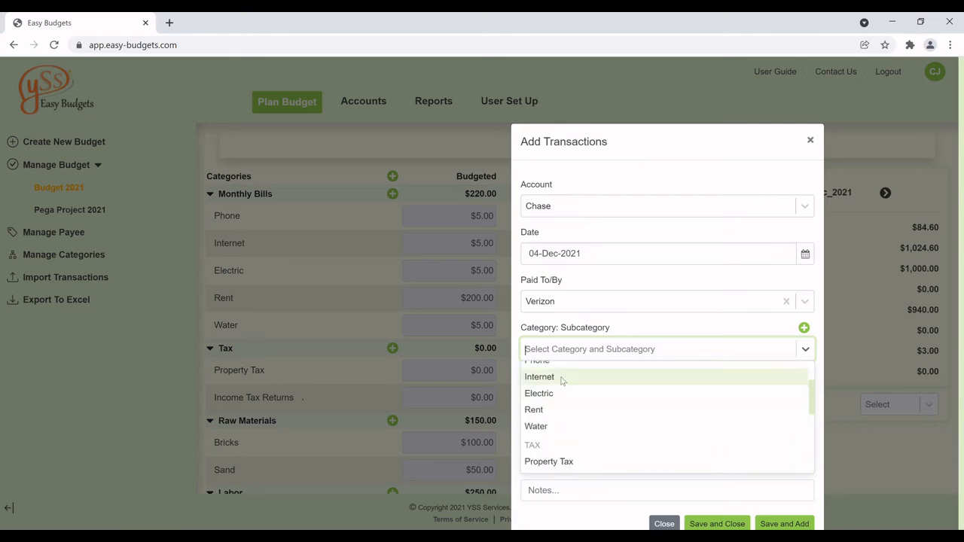
text(ver)
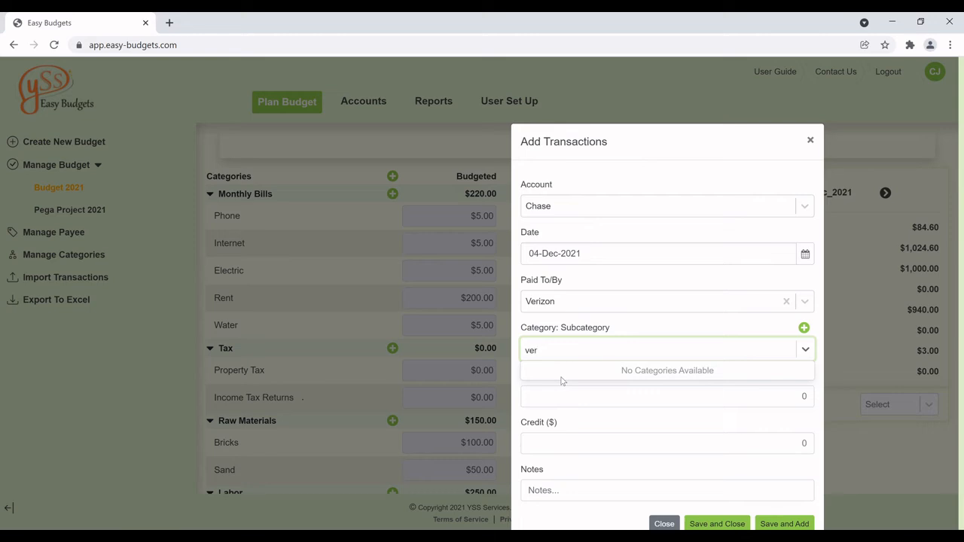
key(BackSpace)
key(BackSpace)
text(i)
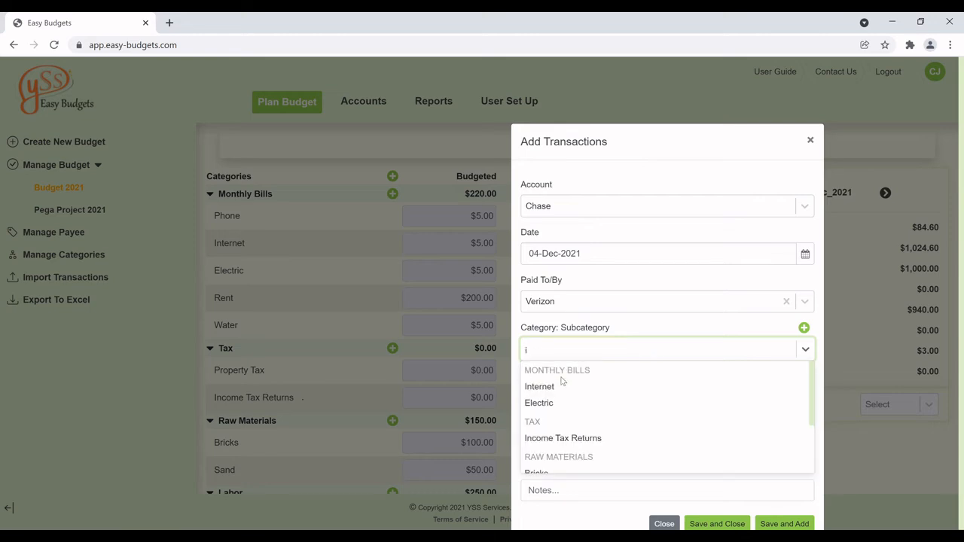
click(560, 387)
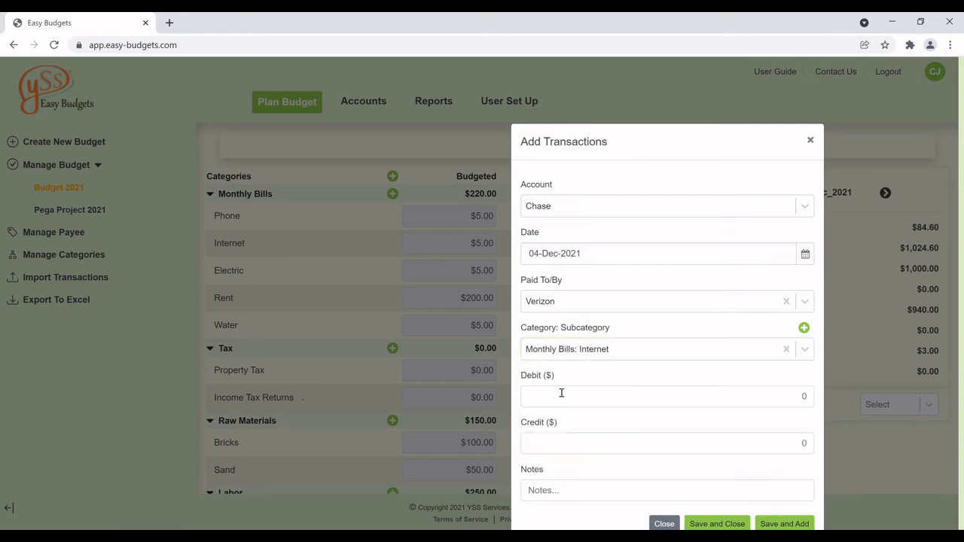
Enter a $3 debit for the internet bill and save the transaction, continuing with another new one.
click(800, 403)
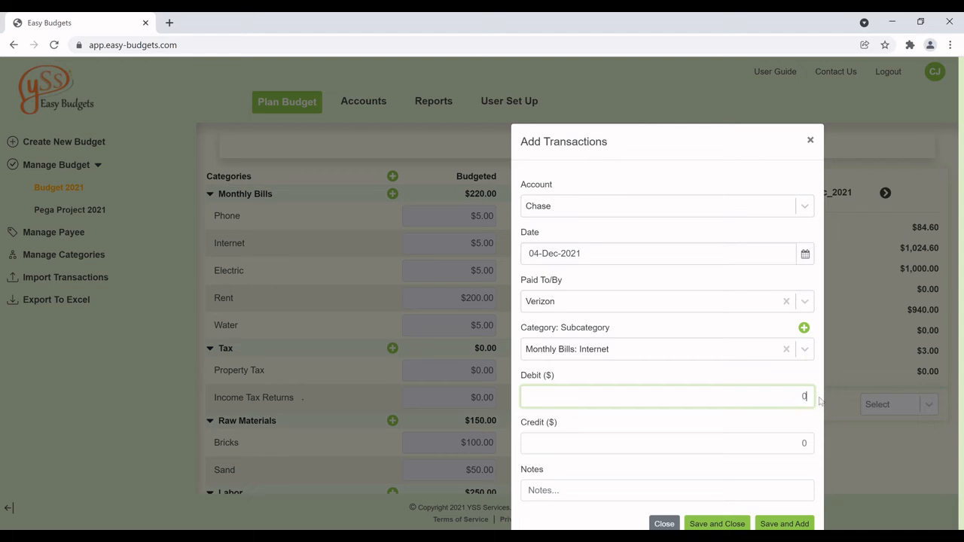
key(BackSpace)
text(3)
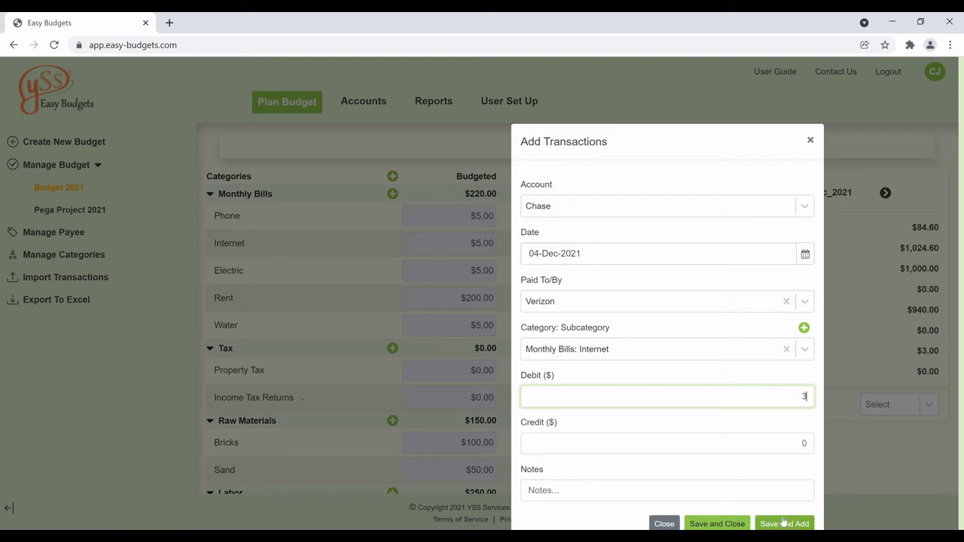
click(781, 522)
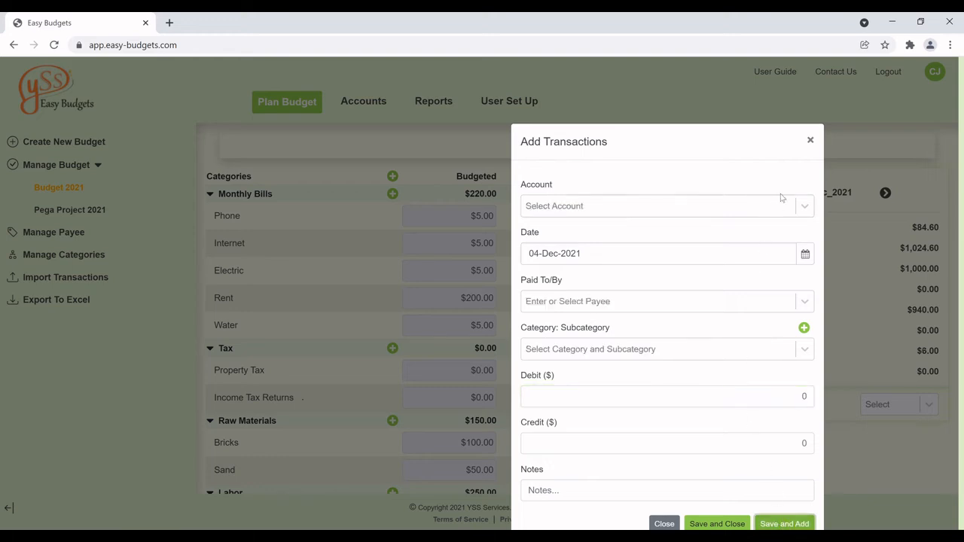
Record a $3 debit from Chase to PSEG under Monthly Bills: Electric, and save it while continuing with another new transaction.
click(799, 206)
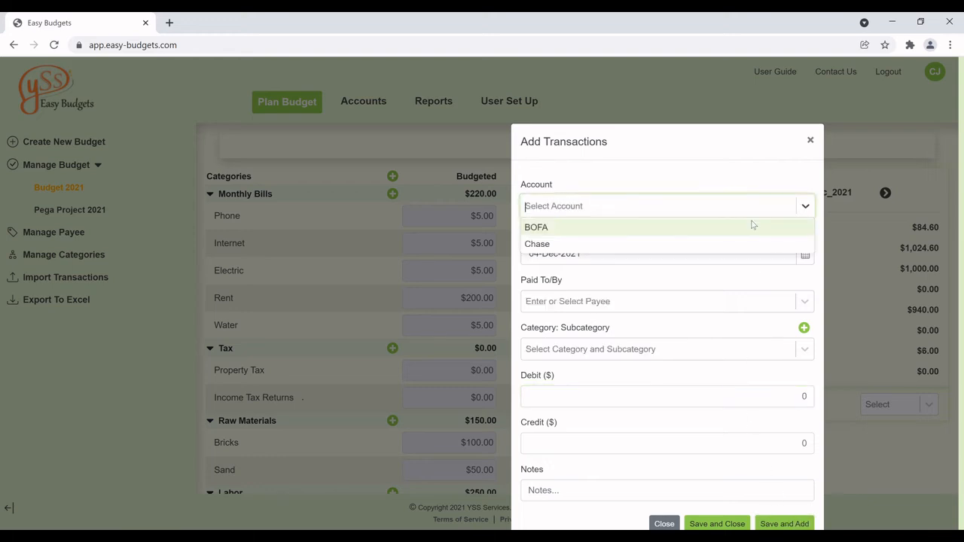
click(622, 251)
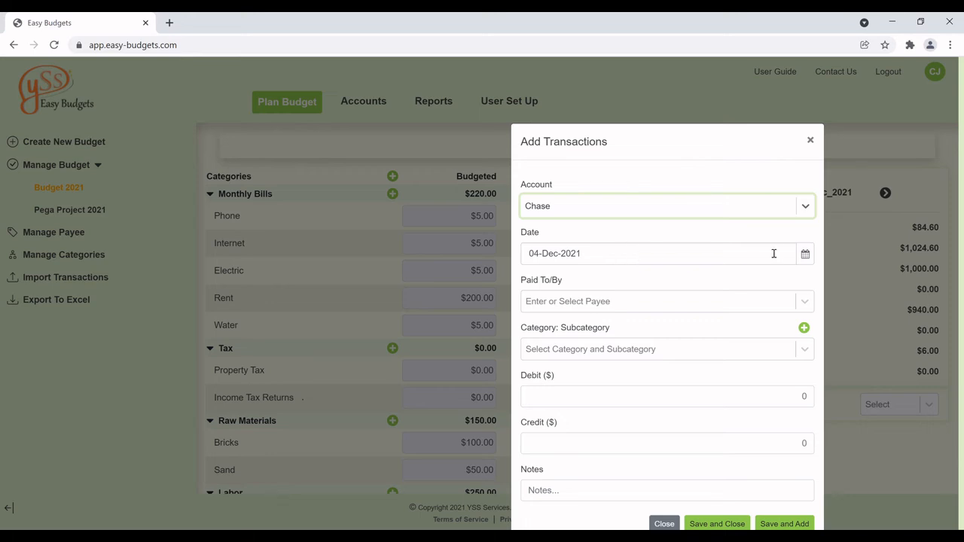
click(803, 303)
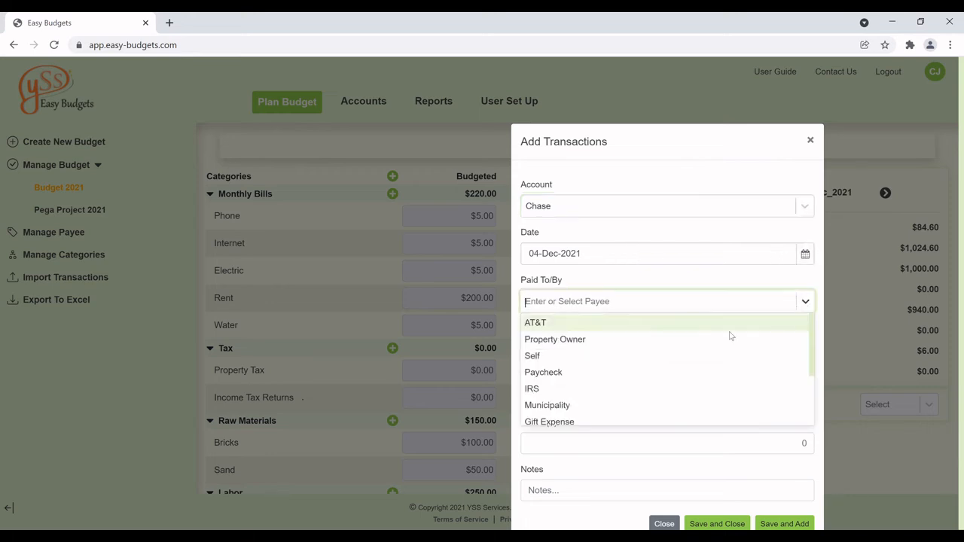
scroll(560, 399, down, 3)
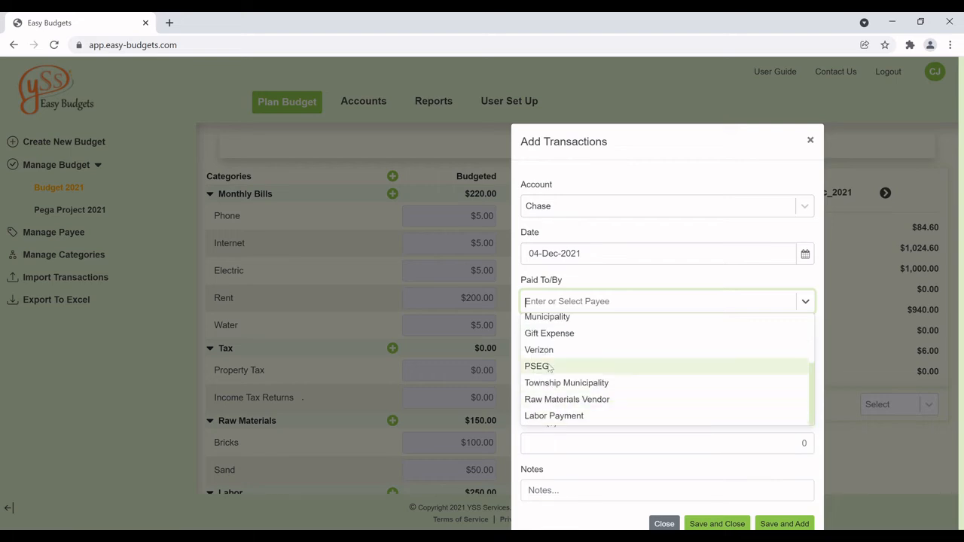
click(550, 366)
click(804, 350)
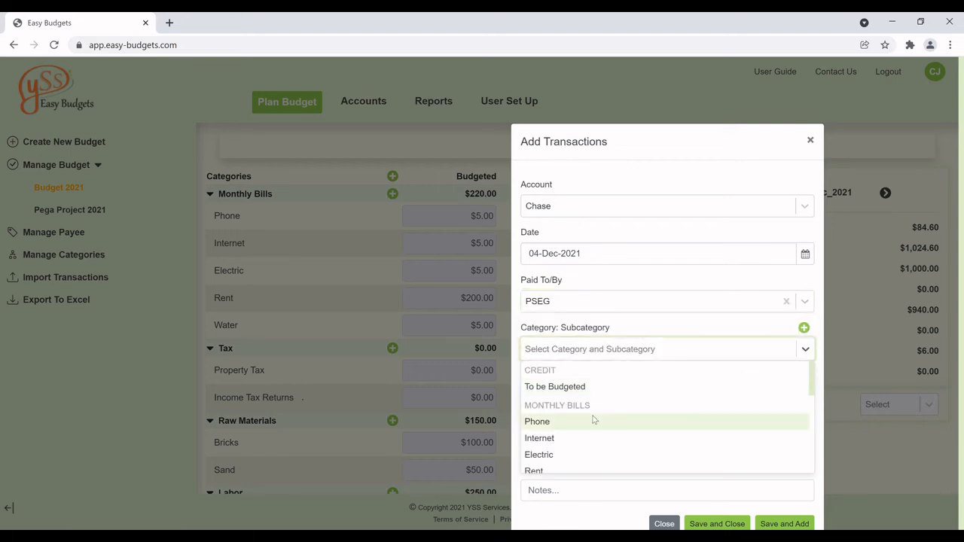
click(551, 454)
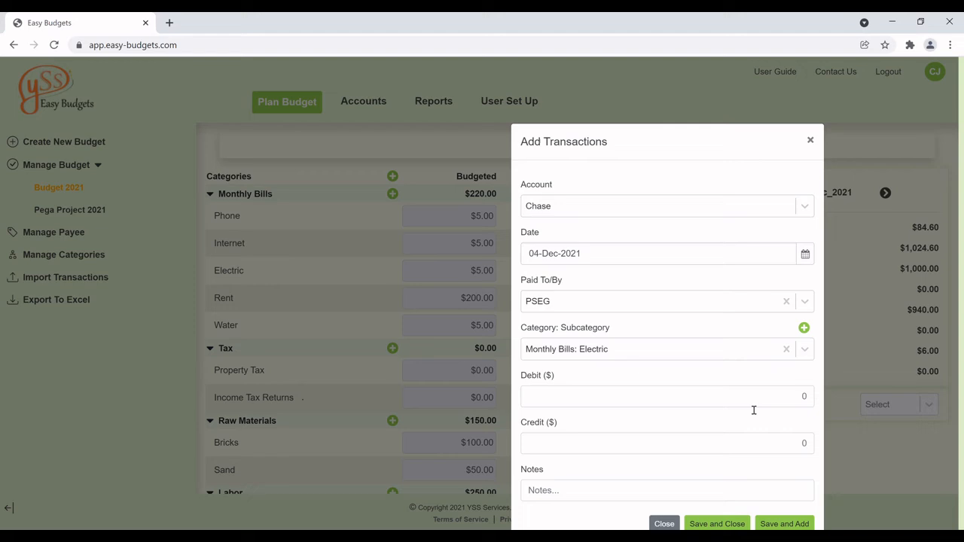
click(804, 402)
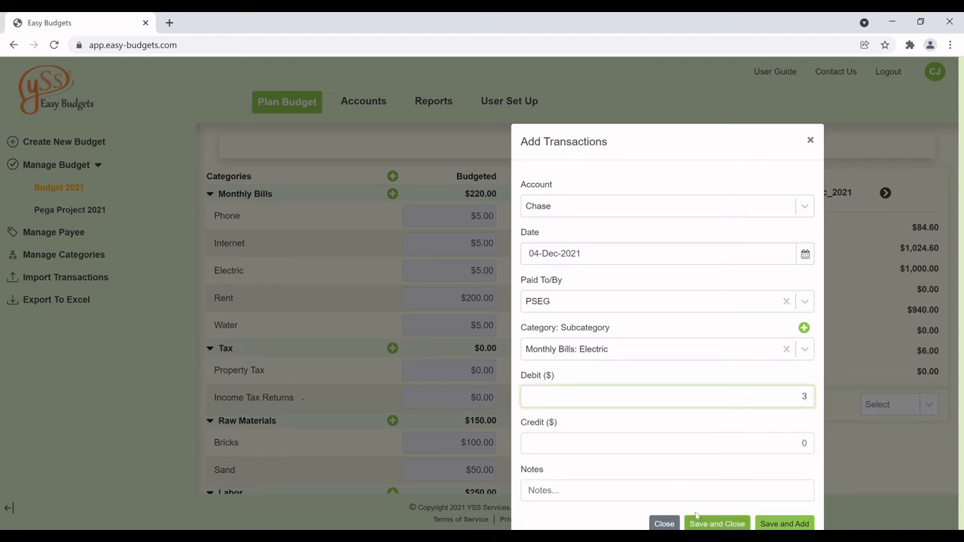
click(786, 524)
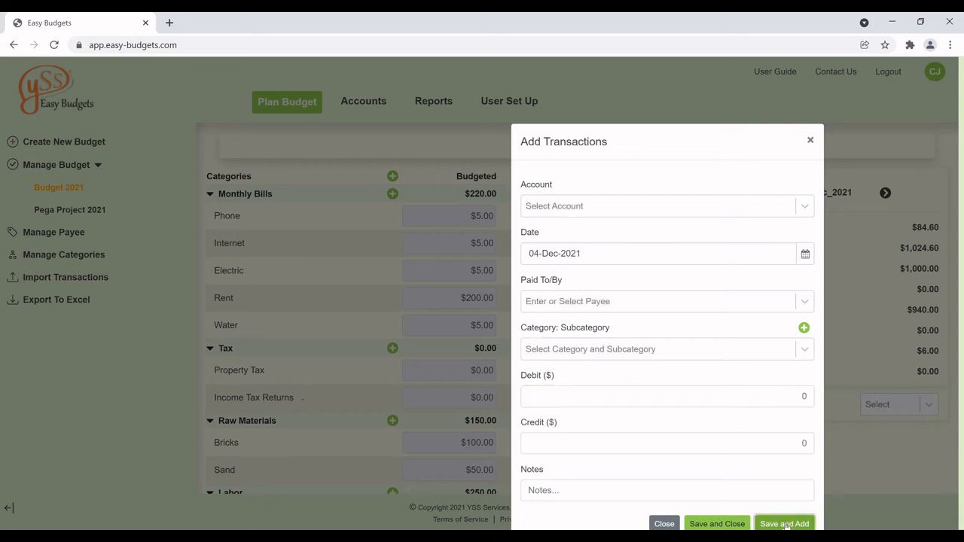
Set up the rent transaction with Chase as the account, Property Owner as the payee and Monthly Bills: Rent as the category.
click(796, 207)
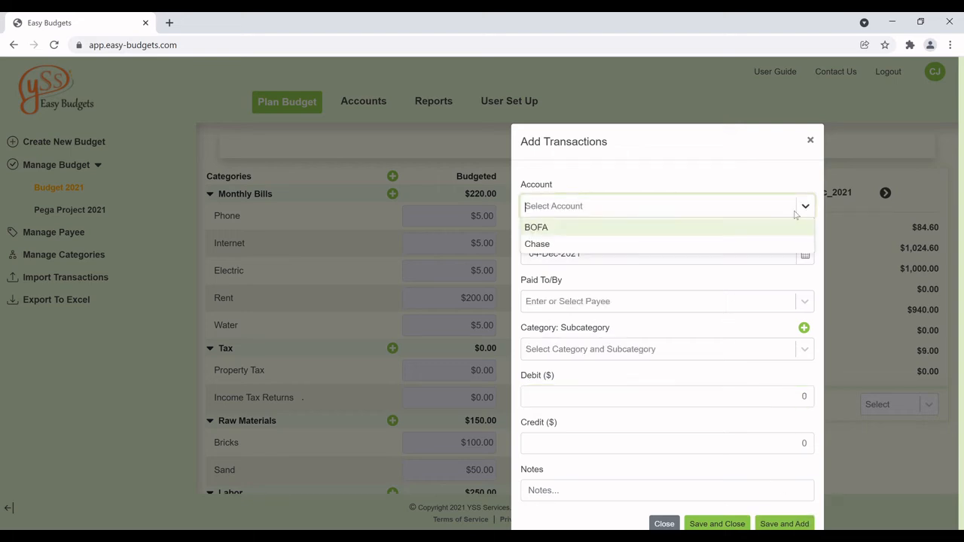
click(599, 244)
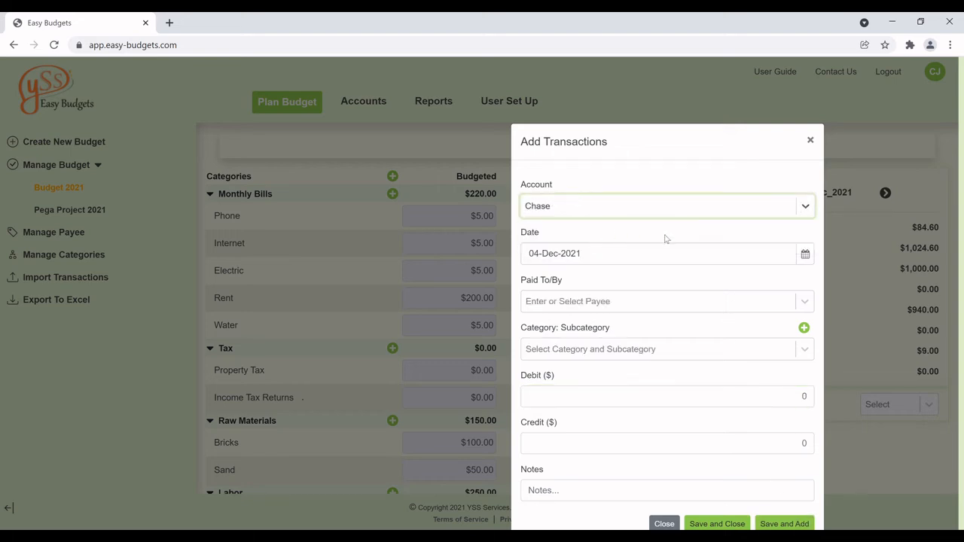
click(804, 303)
scroll(581, 365, down, 3)
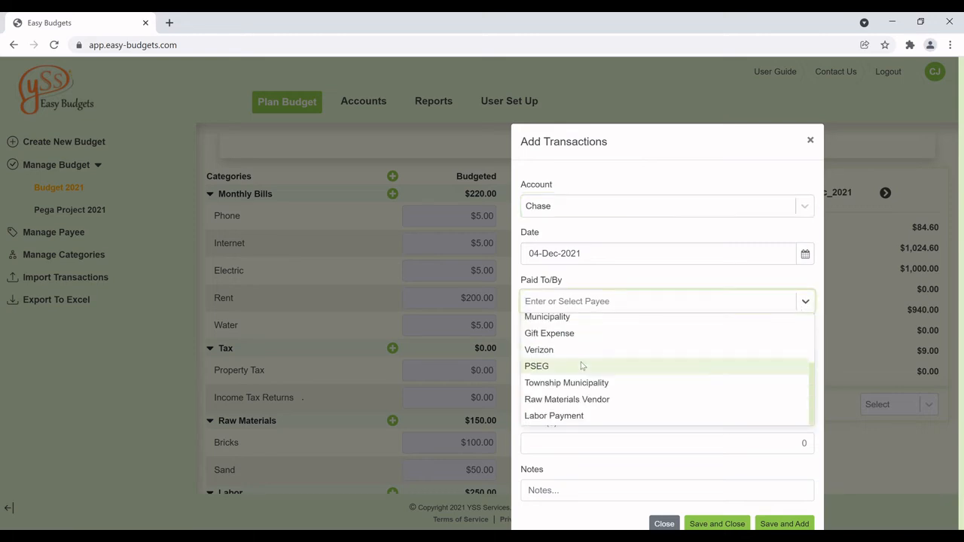
scroll(581, 366, up, 3)
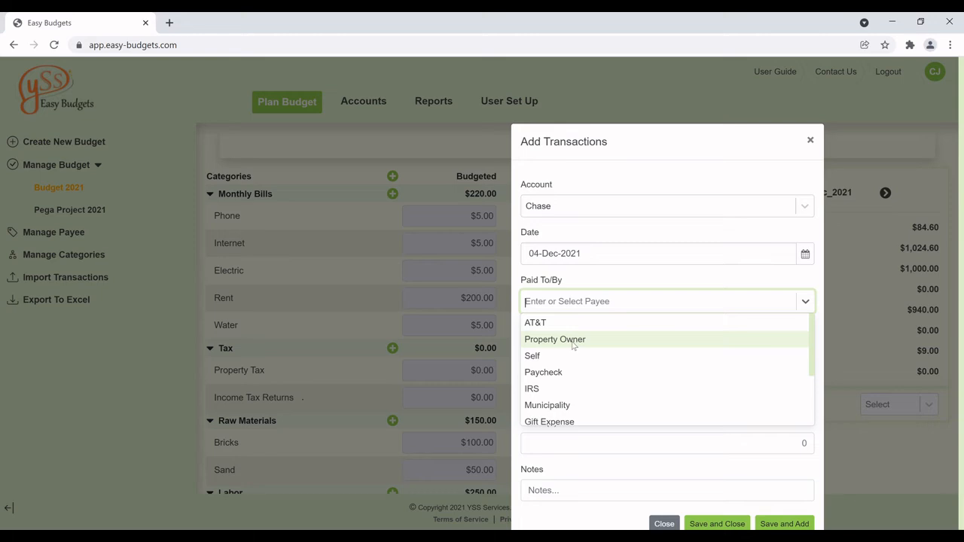
click(573, 340)
click(805, 351)
scroll(641, 414, down, 3)
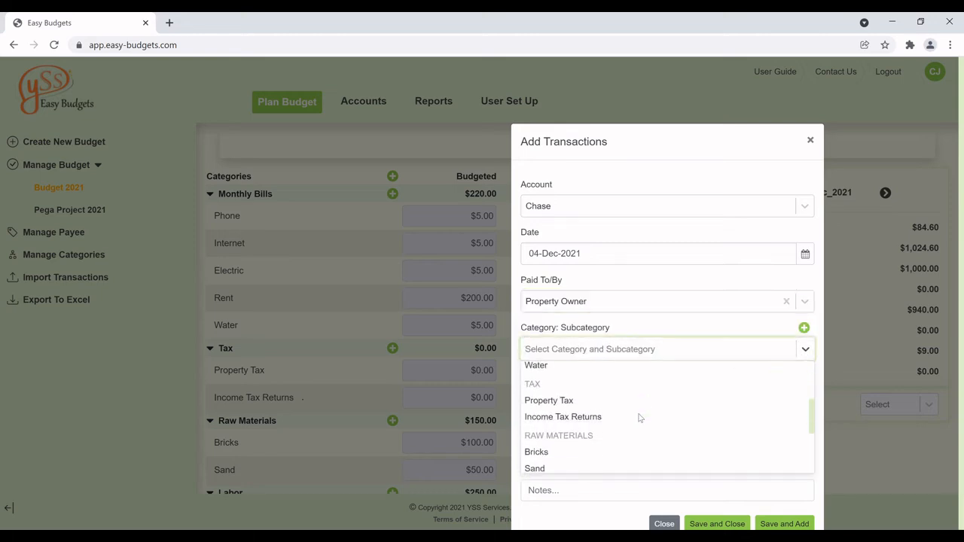
scroll(638, 418, up, 3)
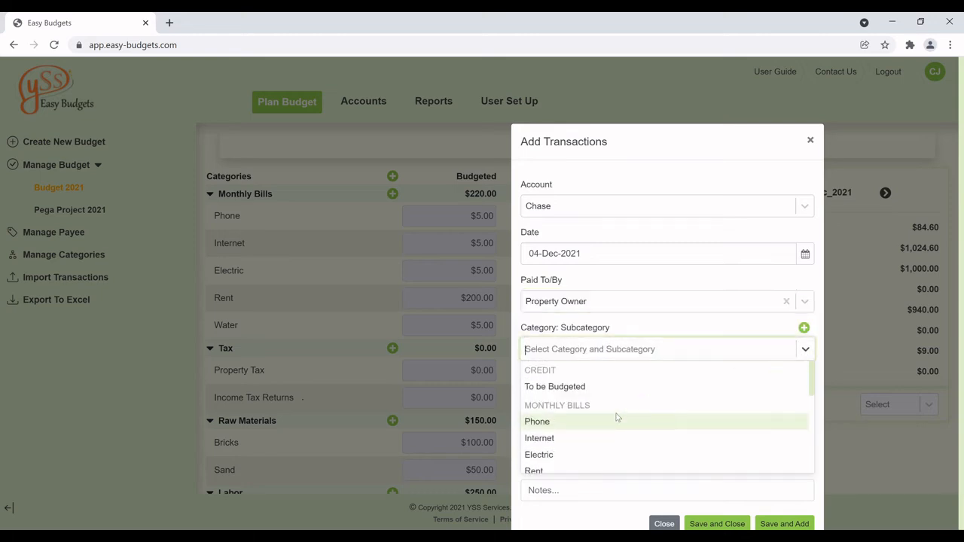
click(543, 471)
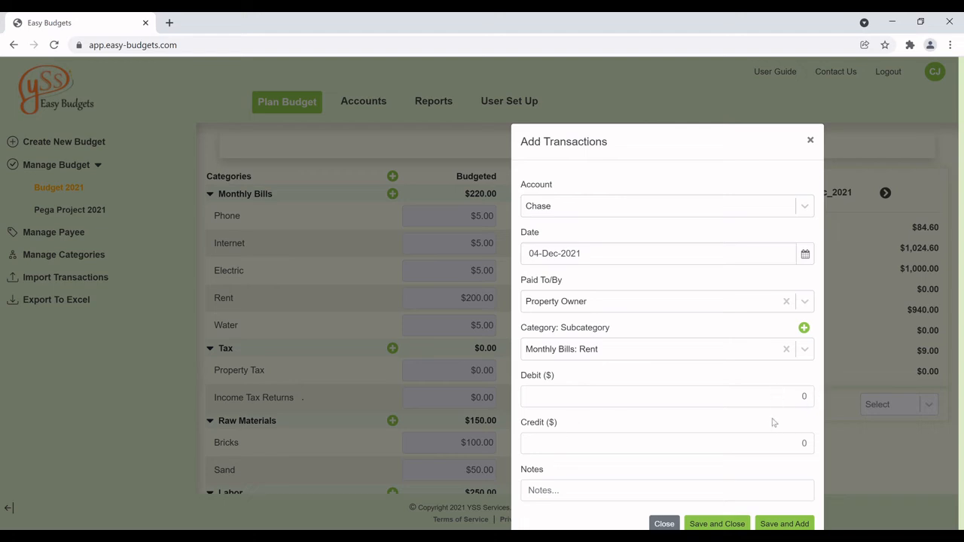
Enter a $50 debit with the note "Rebate" for the rent and save the transaction, continuing with another new one.
click(790, 404)
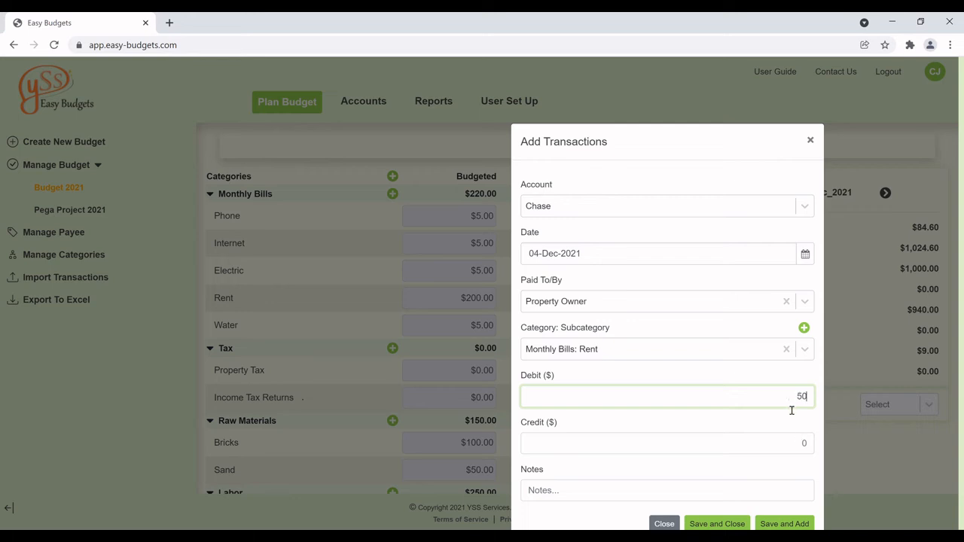
scroll(702, 485, down, 1)
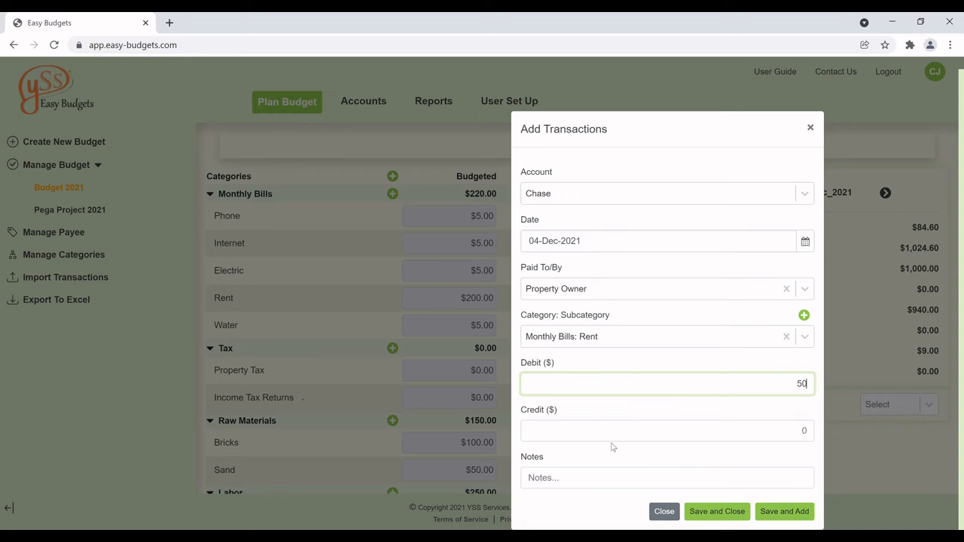
click(576, 479)
text(Rebate)
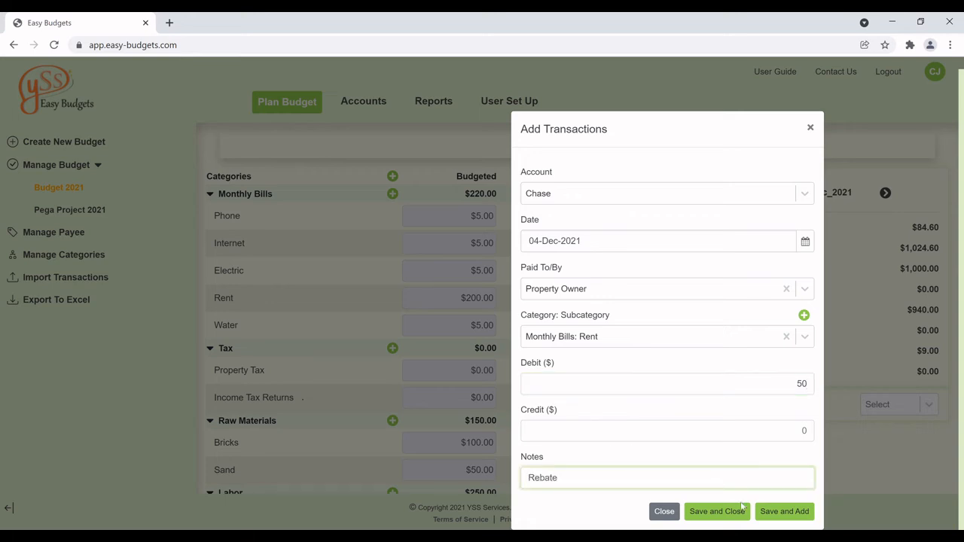
click(785, 518)
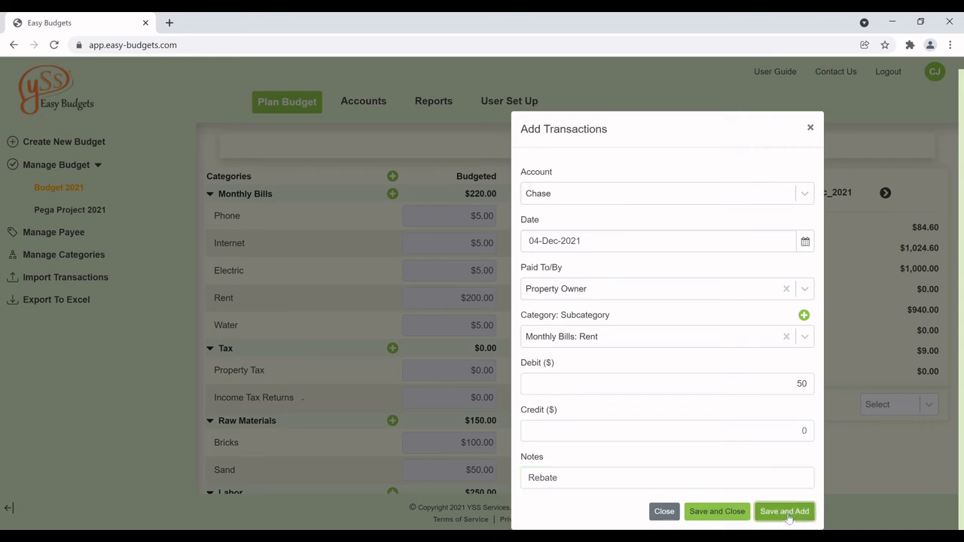
Choose Chase as the account and Self as the payee for the new transaction.
click(805, 193)
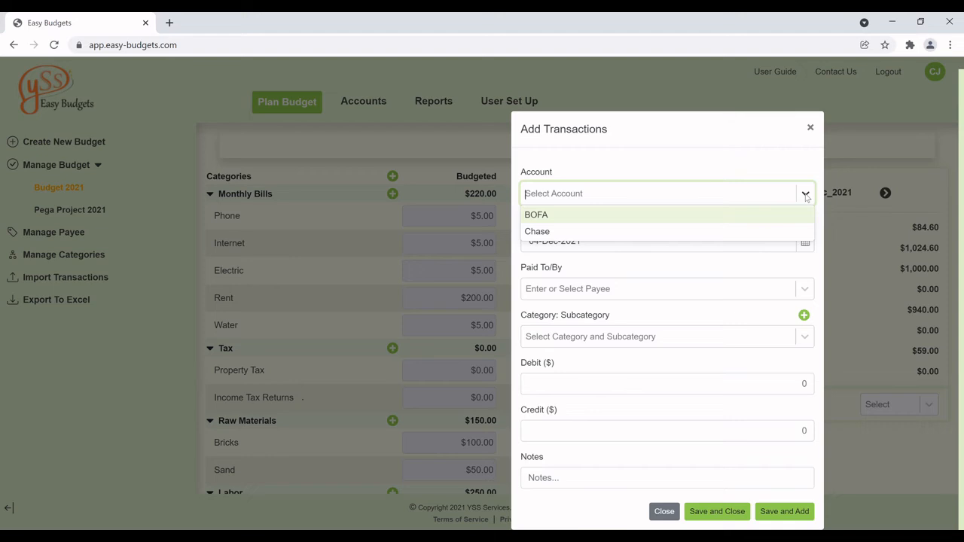
click(605, 230)
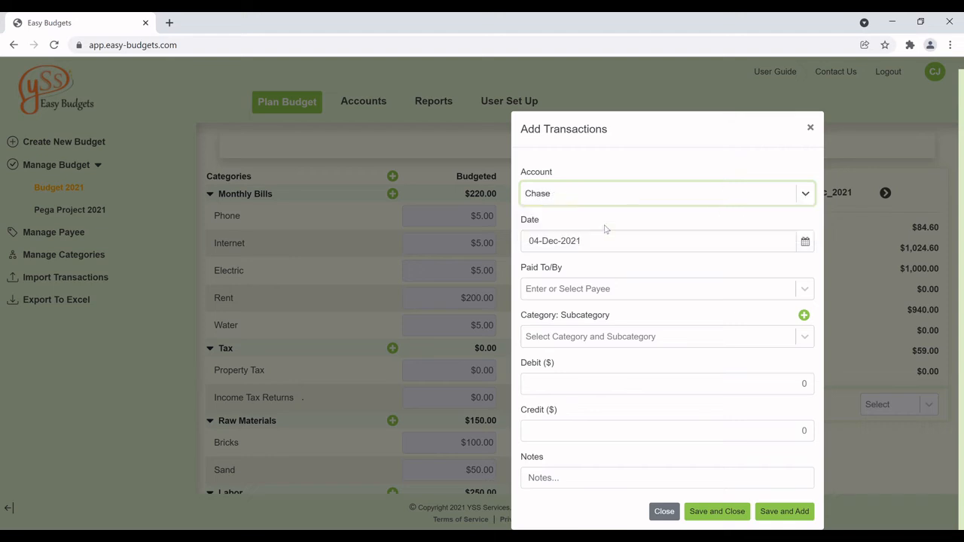
click(804, 290)
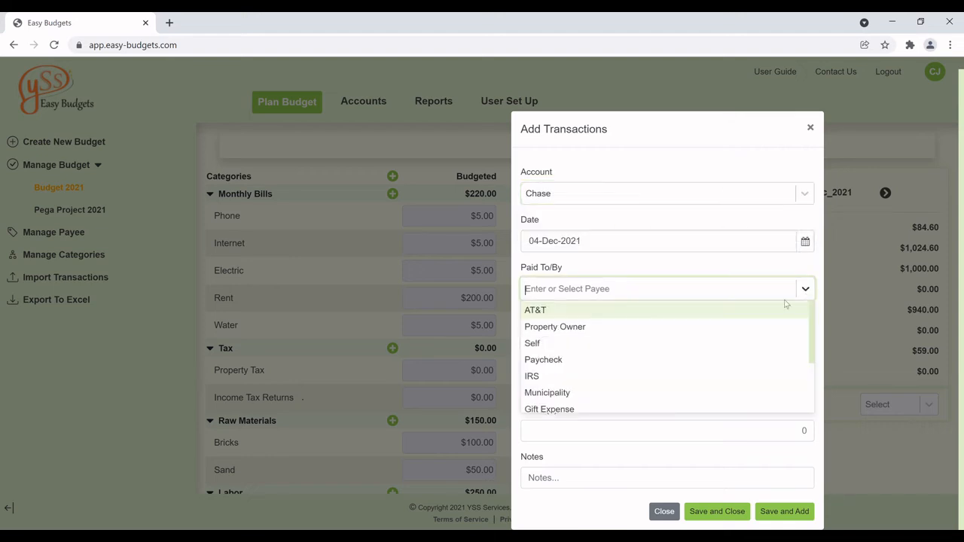
click(536, 346)
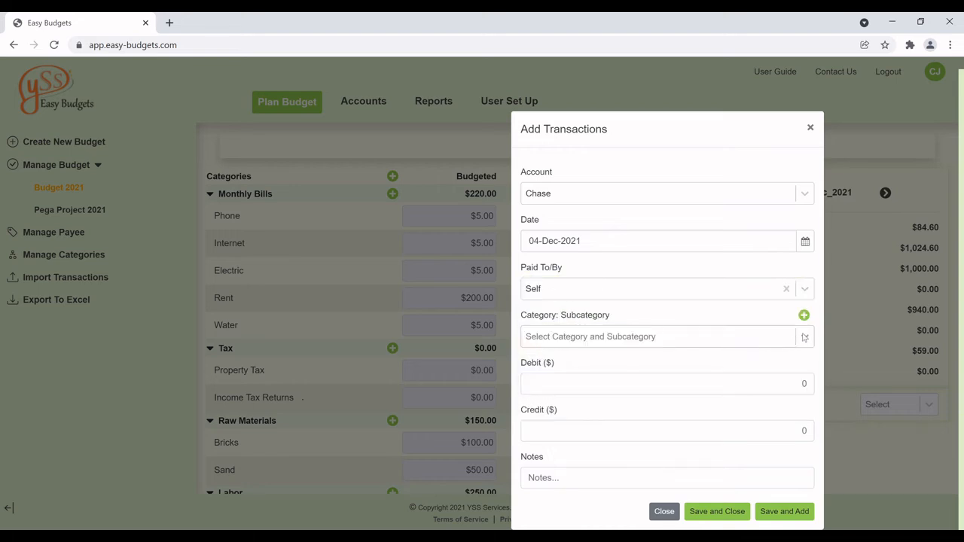
Set the new transaction's category to Monthly Bills: Rent.
click(806, 340)
scroll(624, 418, down, 3)
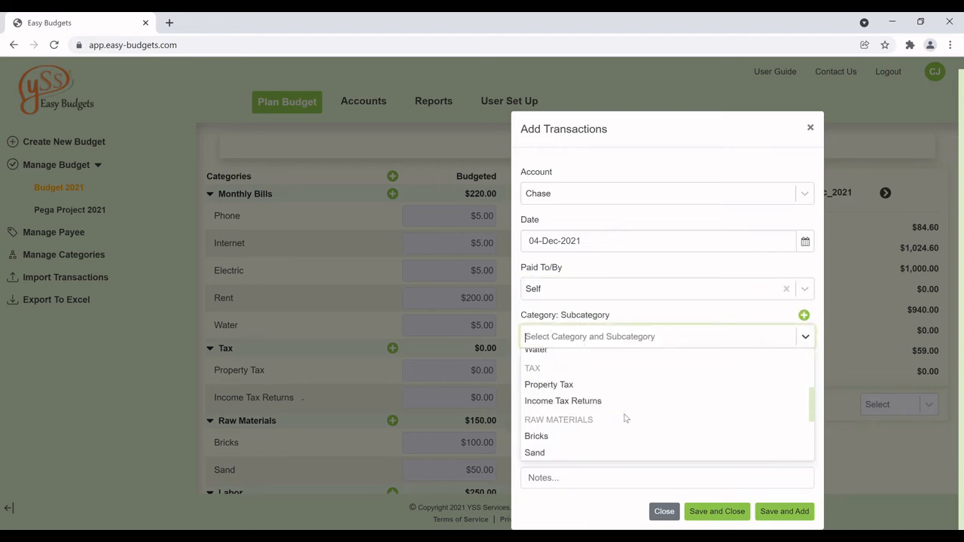
scroll(624, 418, down, 2)
scroll(612, 421, up, 5)
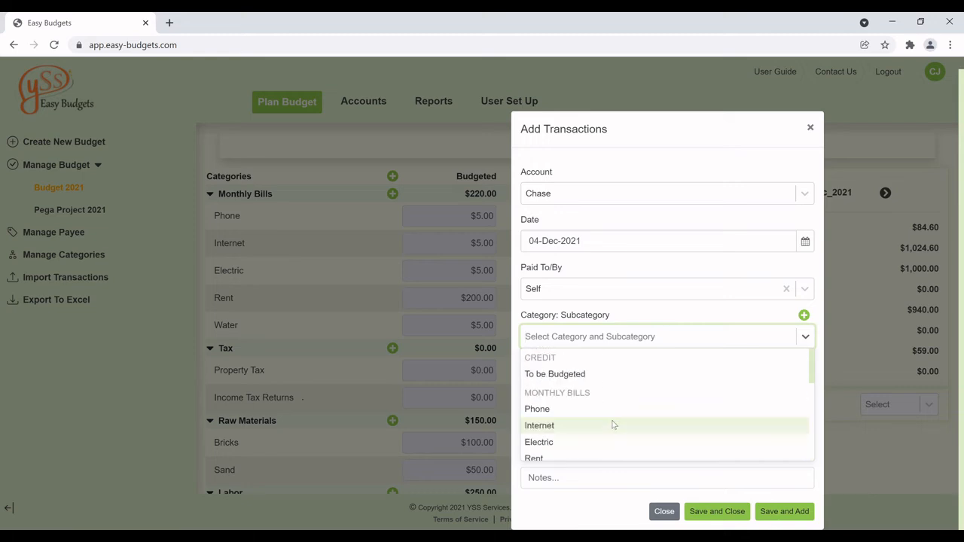
scroll(613, 423, down, 3)
scroll(572, 450, down, 3)
scroll(572, 449, up, 4)
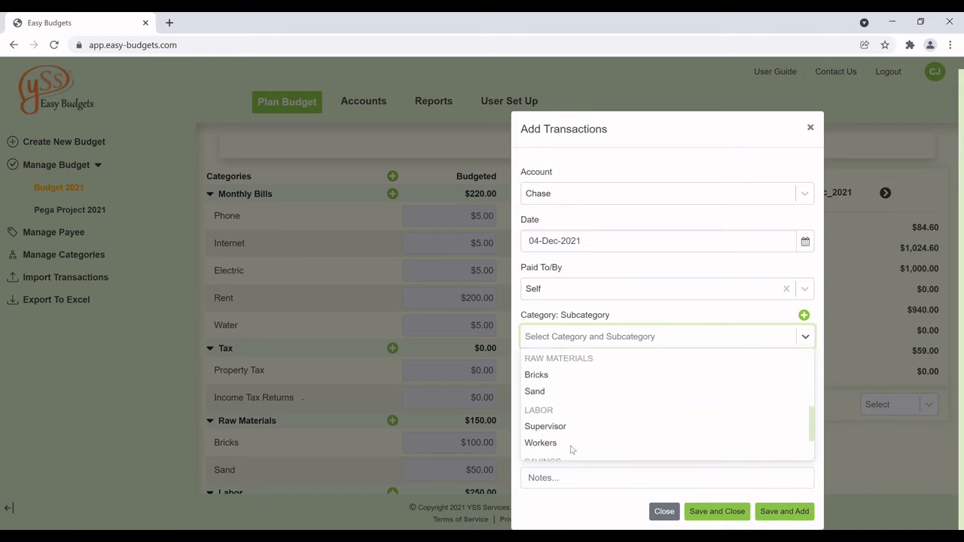
scroll(569, 444, up, 2)
click(554, 397)
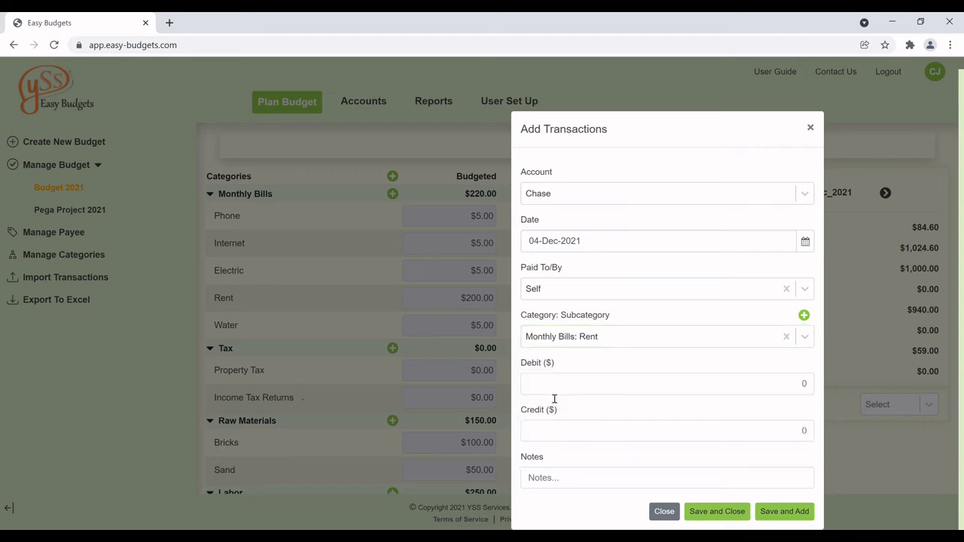
Enter a $400 credit with the note "Deposit Return", then save the transaction and close the form.
click(789, 433)
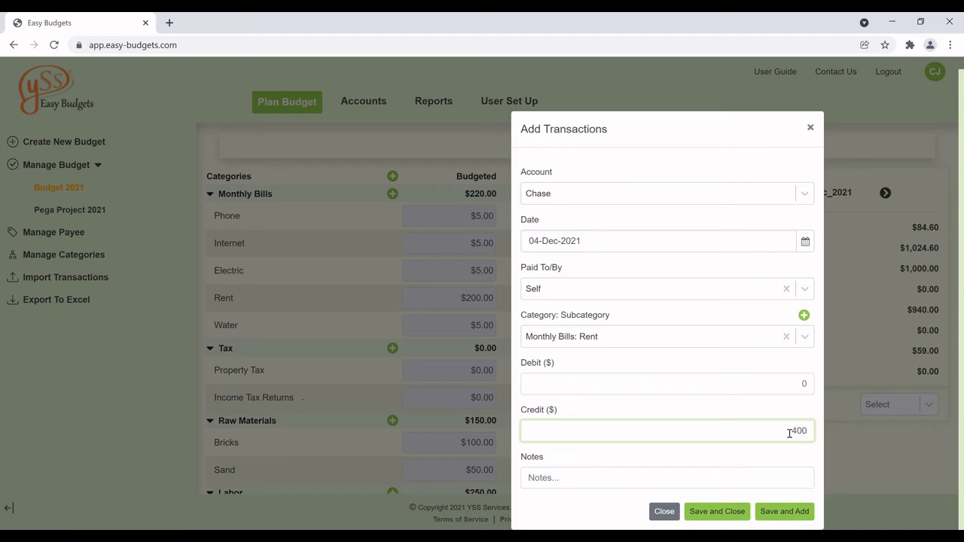
click(597, 486)
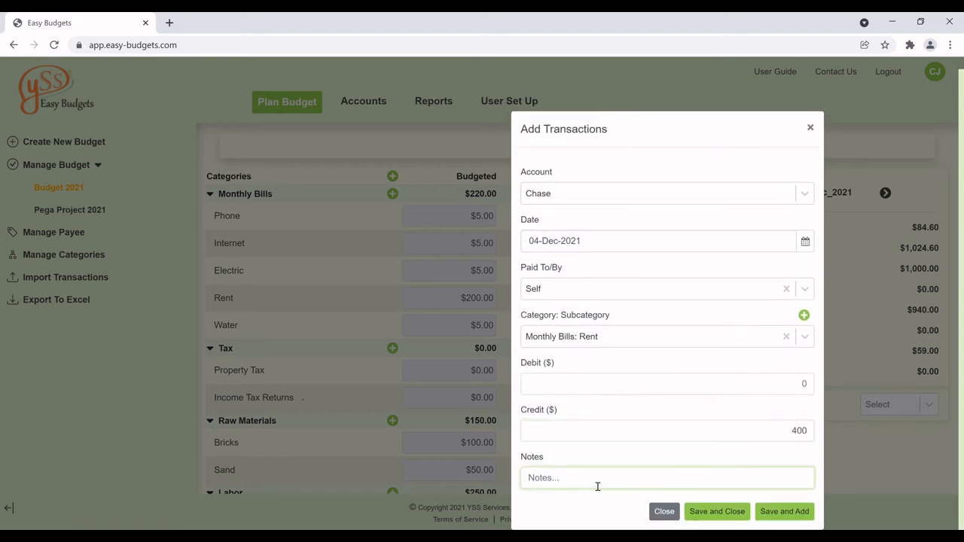
text(Deposit Return)
click(715, 511)
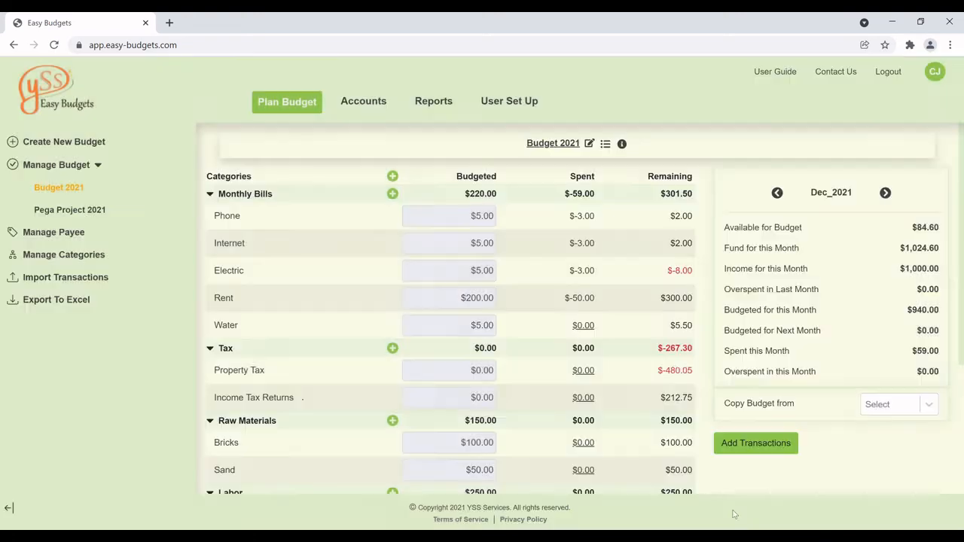
Review the spent history of the Rent subcategory for December 2021 and close it.
click(611, 273)
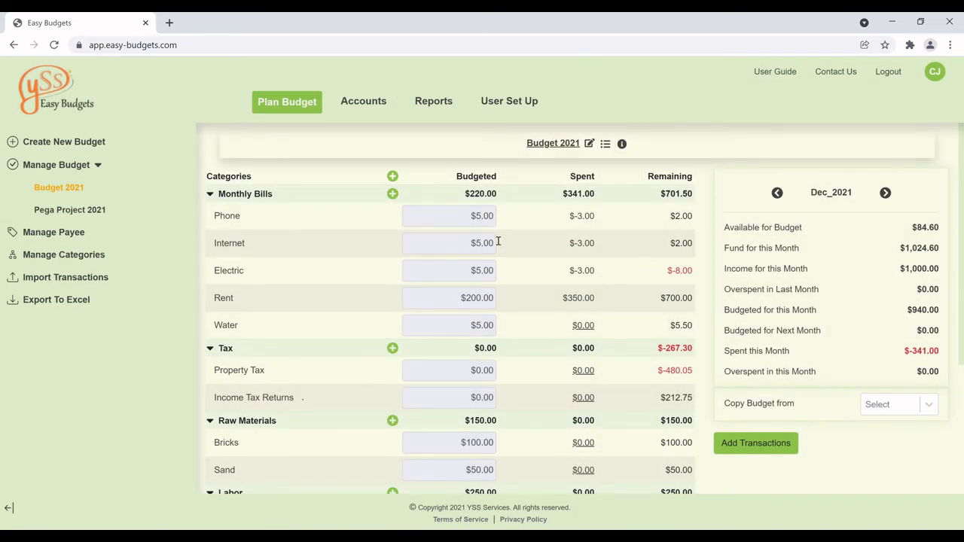
scroll(539, 248, down, 1)
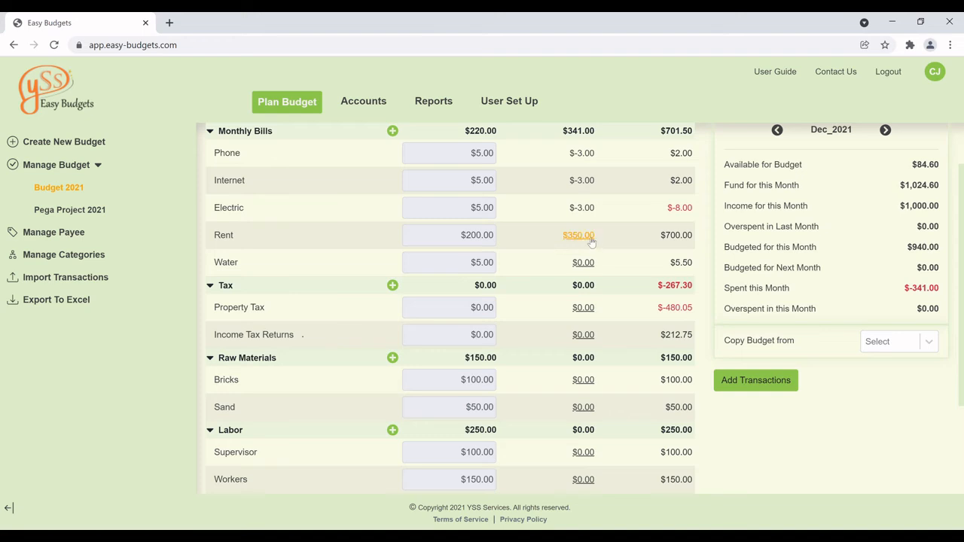
scroll(586, 241, up, 1)
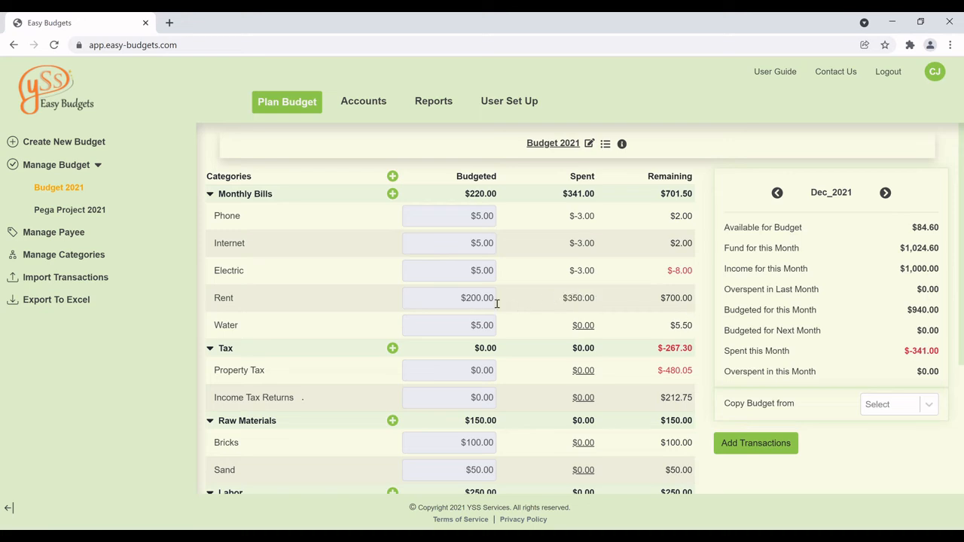
click(578, 300)
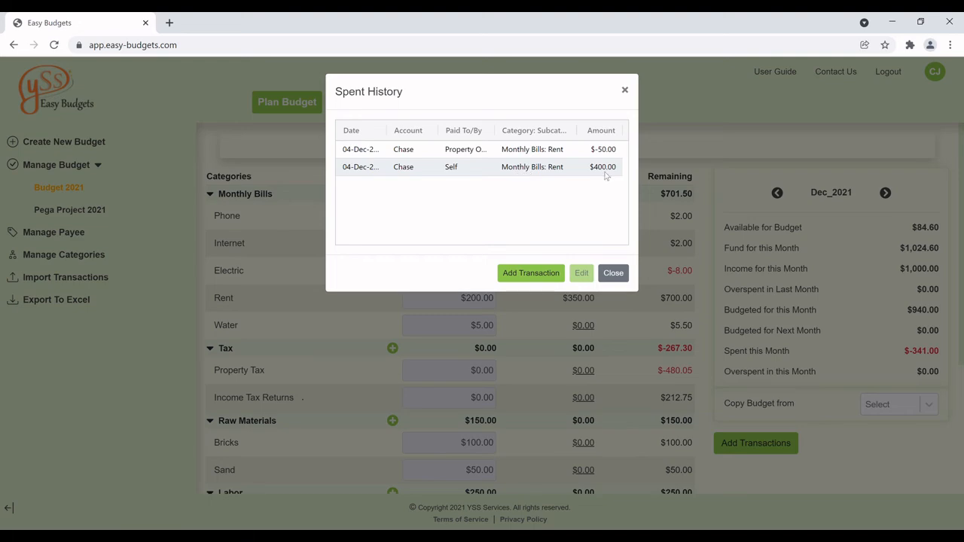
click(626, 90)
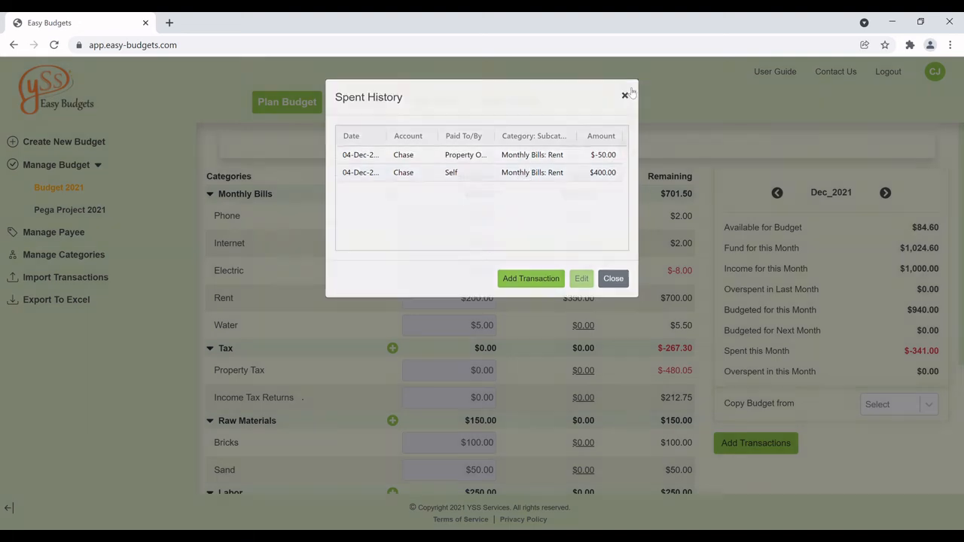
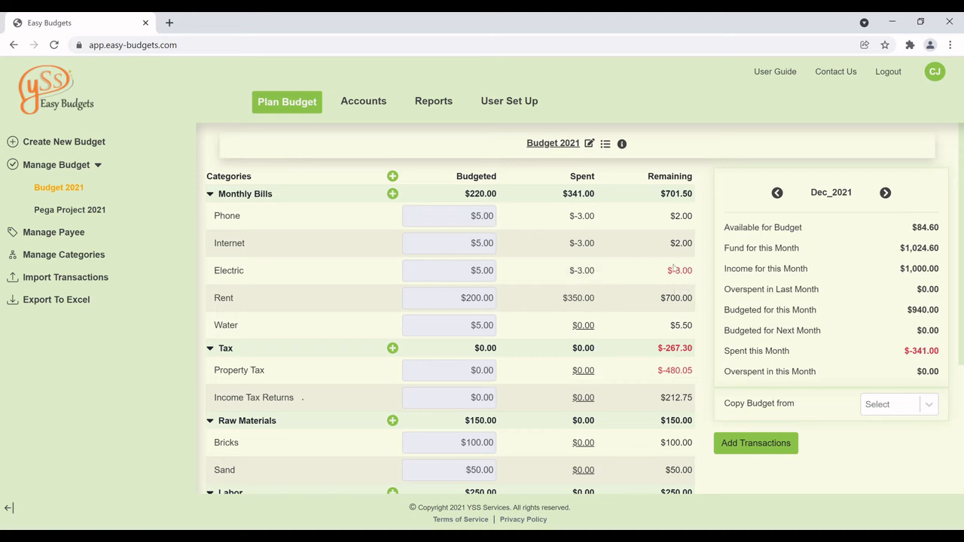
Start a new transaction from the spent amount of Raw Materials: Bricks, with Chase as the account.
scroll(611, 371, down, 1)
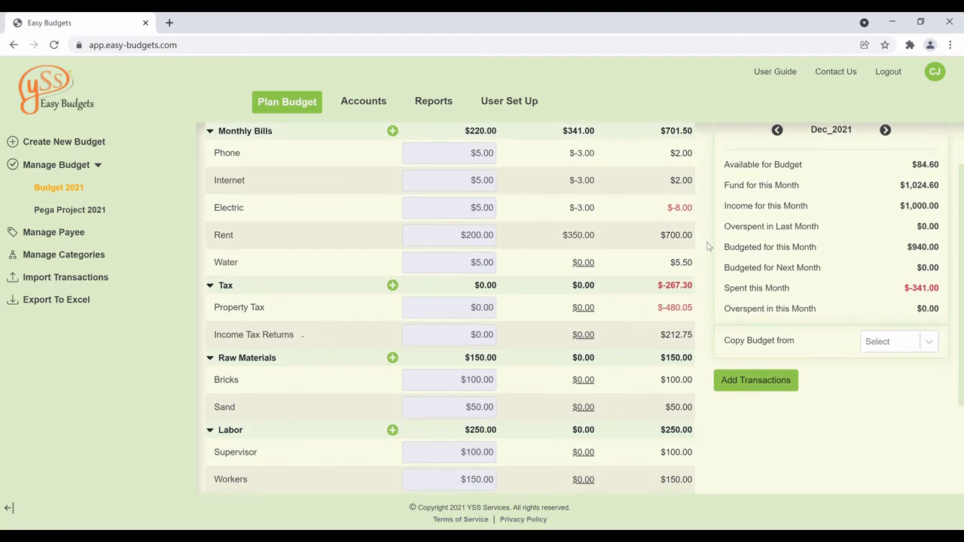
scroll(676, 336, down, 2)
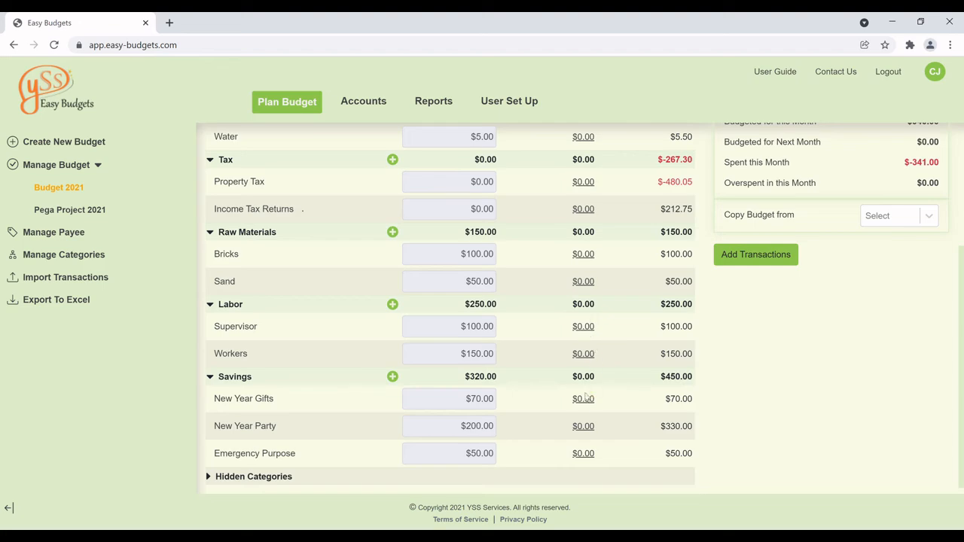
click(583, 254)
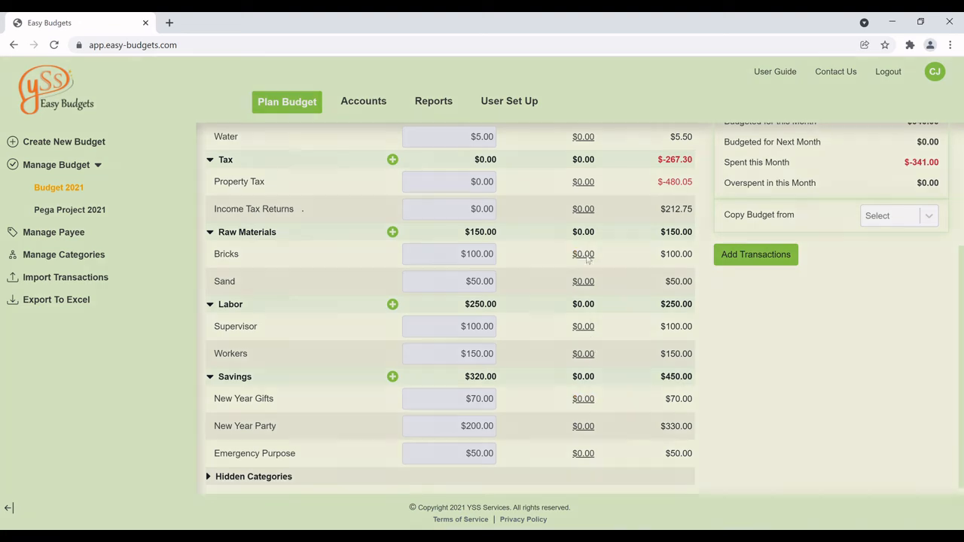
click(531, 272)
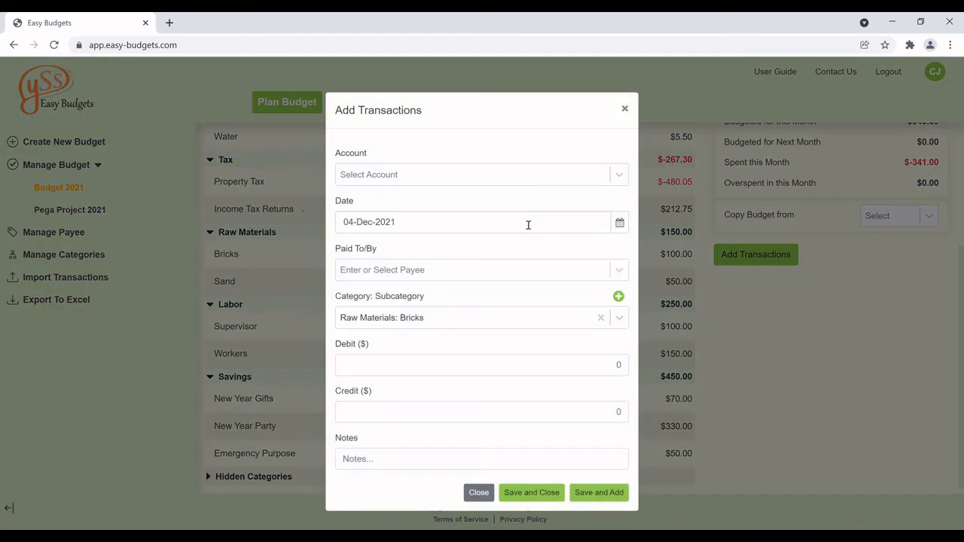
click(619, 175)
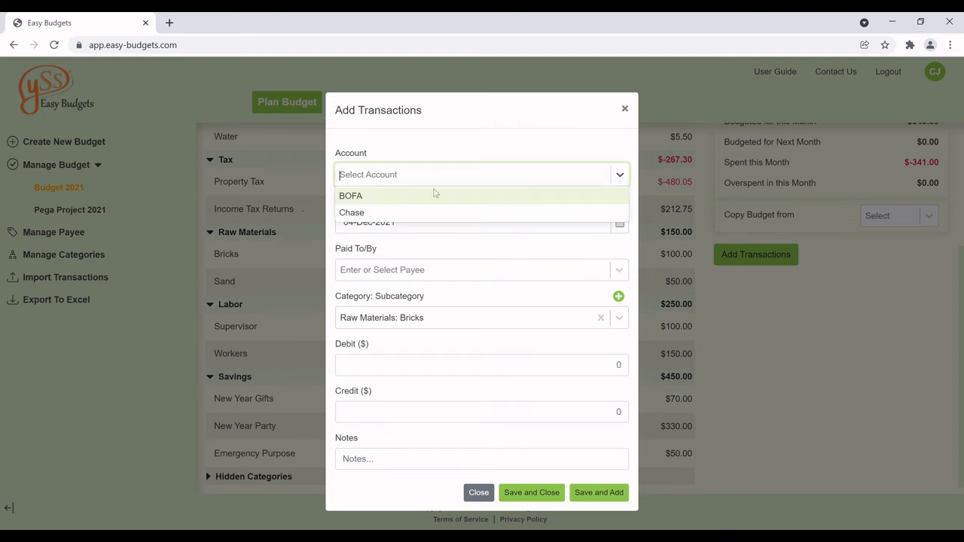
click(394, 213)
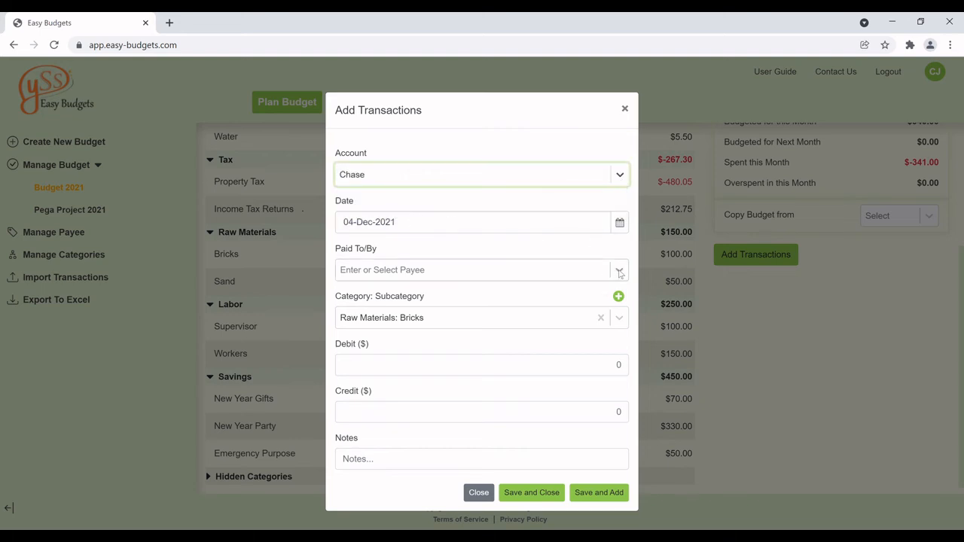
drag(502, 118, 711, 150)
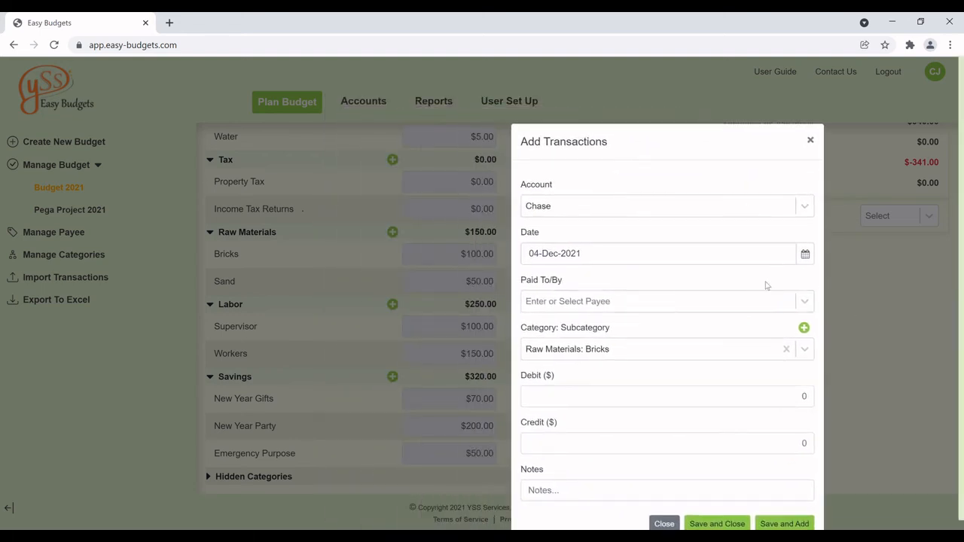
click(803, 303)
scroll(578, 387, down, 2)
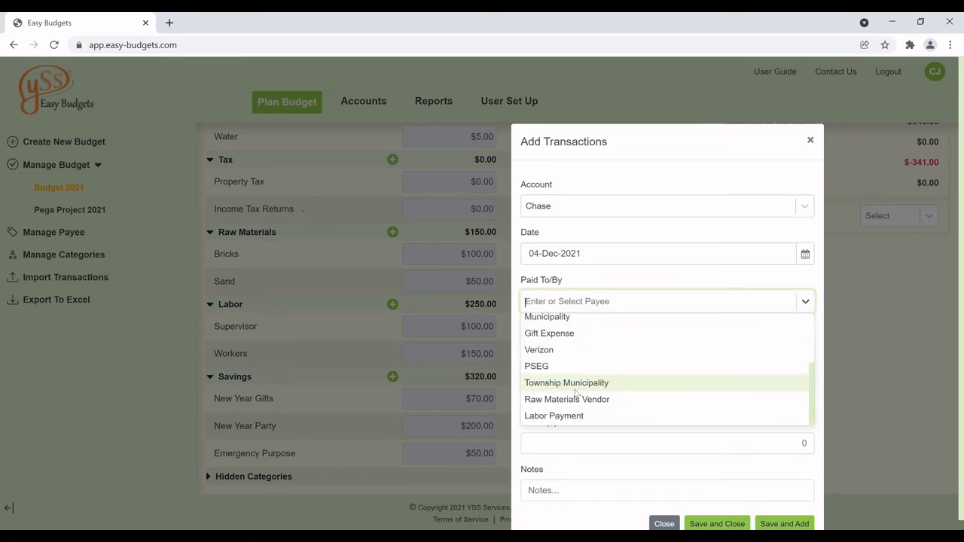
click(567, 416)
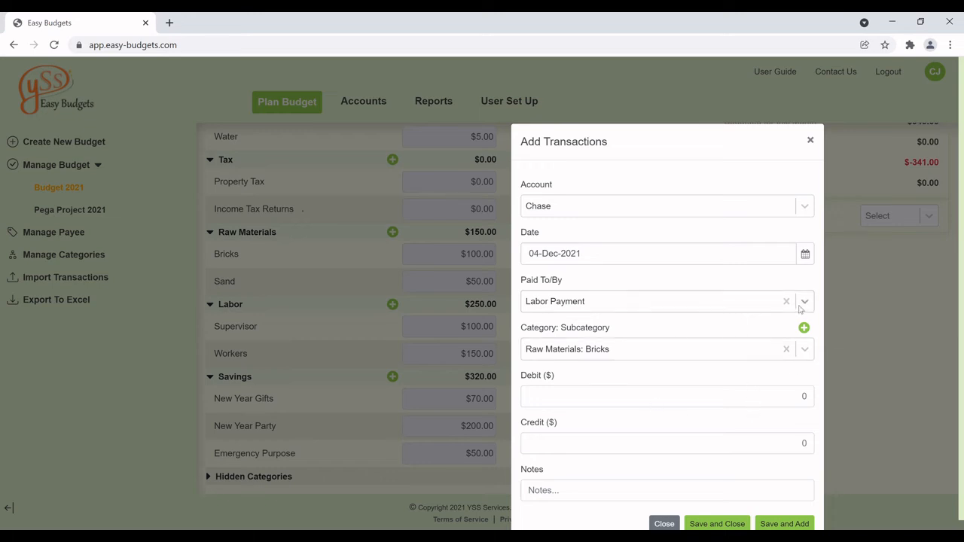
click(786, 301)
Record a $100 debit to Raw Materials Vendor for the bricks and save it while continuing with another new transaction.
click(805, 301)
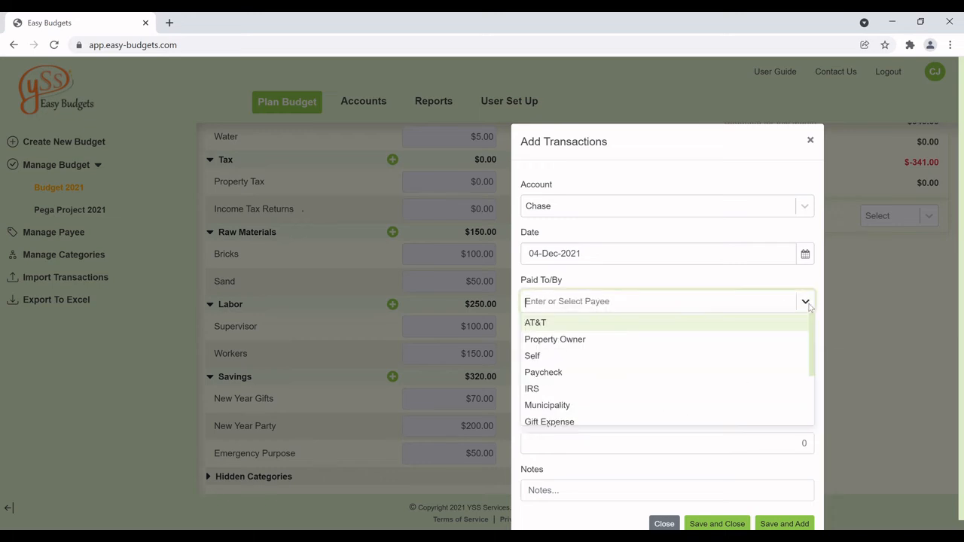
scroll(600, 356, down, 2)
click(590, 401)
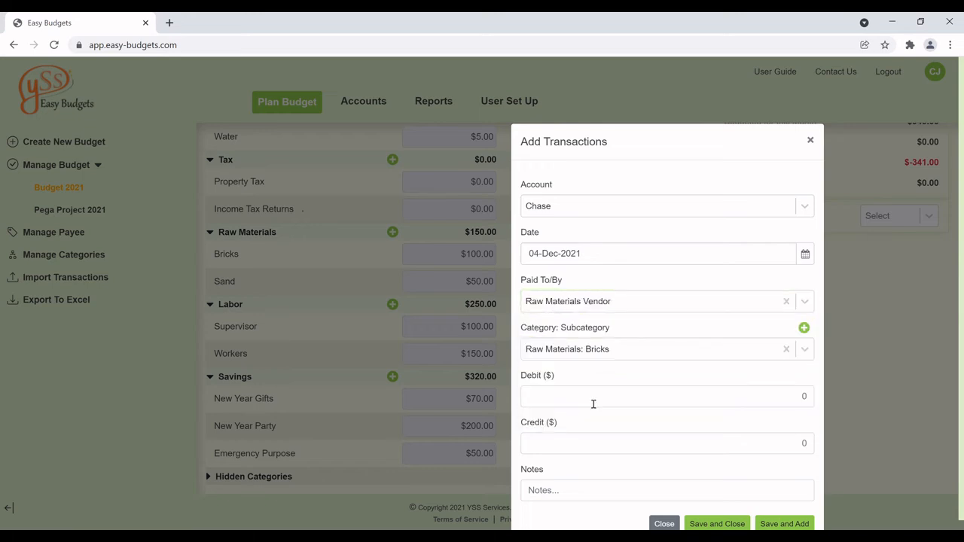
click(781, 402)
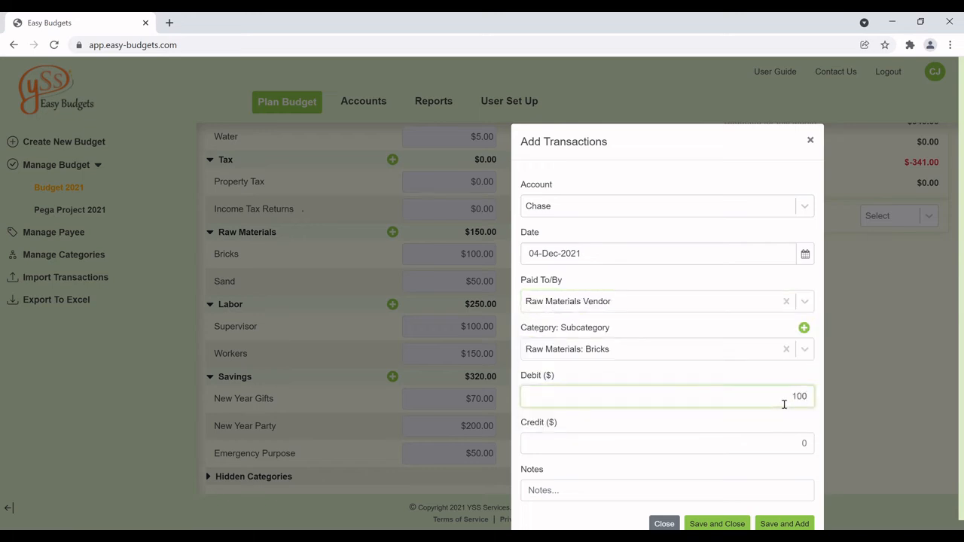
scroll(725, 495, down, 1)
click(786, 514)
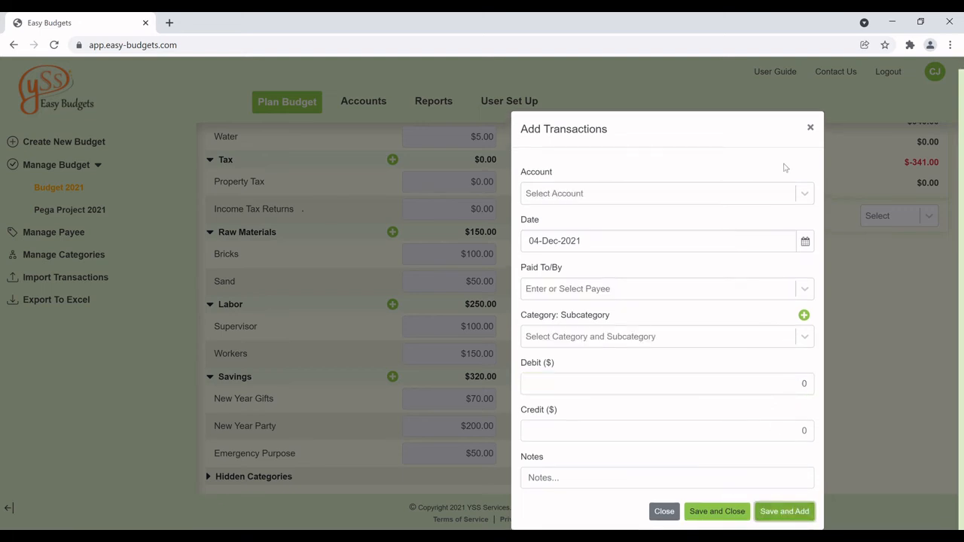
Choose Chase as the account and Raw Materials Vendor as the payee for the new transaction.
click(801, 194)
click(608, 230)
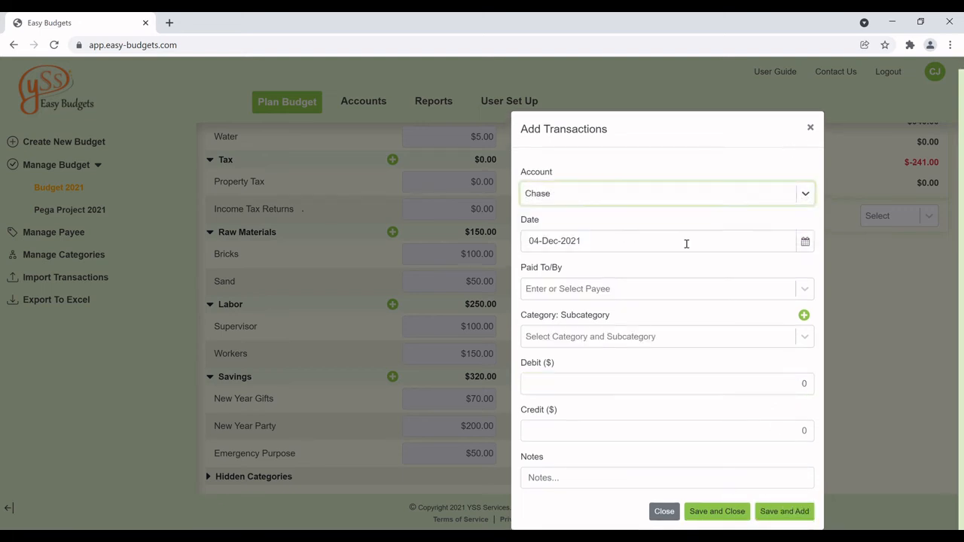
click(807, 289)
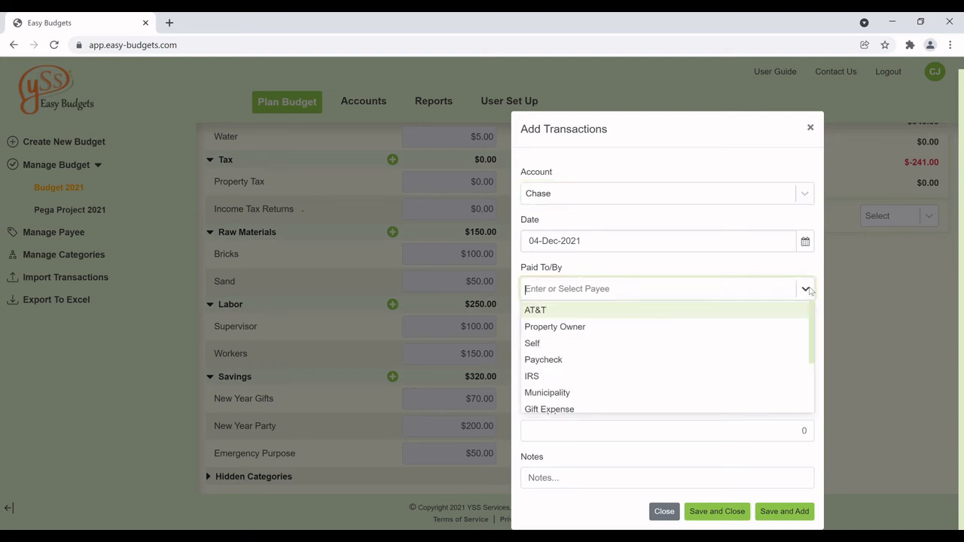
scroll(645, 369, down, 3)
click(609, 388)
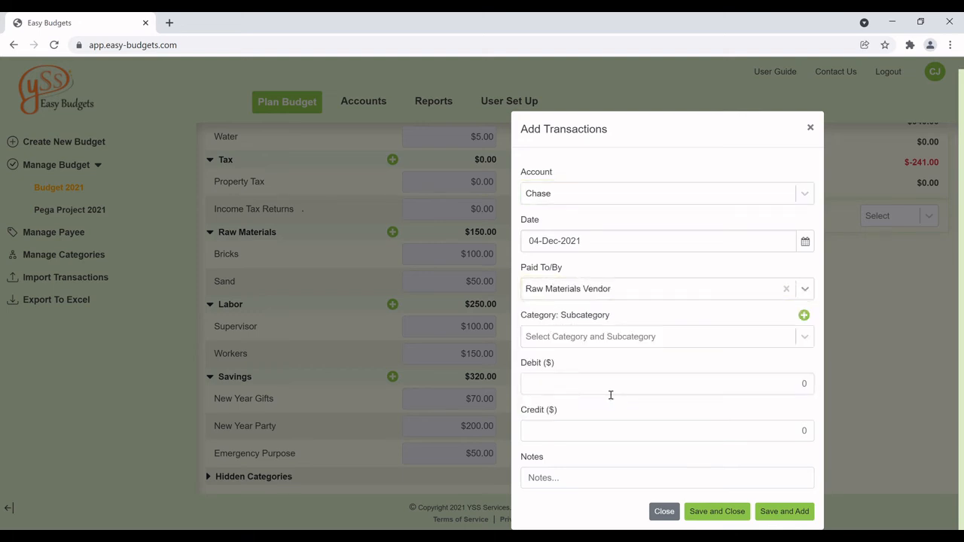
Assign the transaction to Raw Materials: Sand with a $50 debit and save it, continuing with another new one.
click(798, 337)
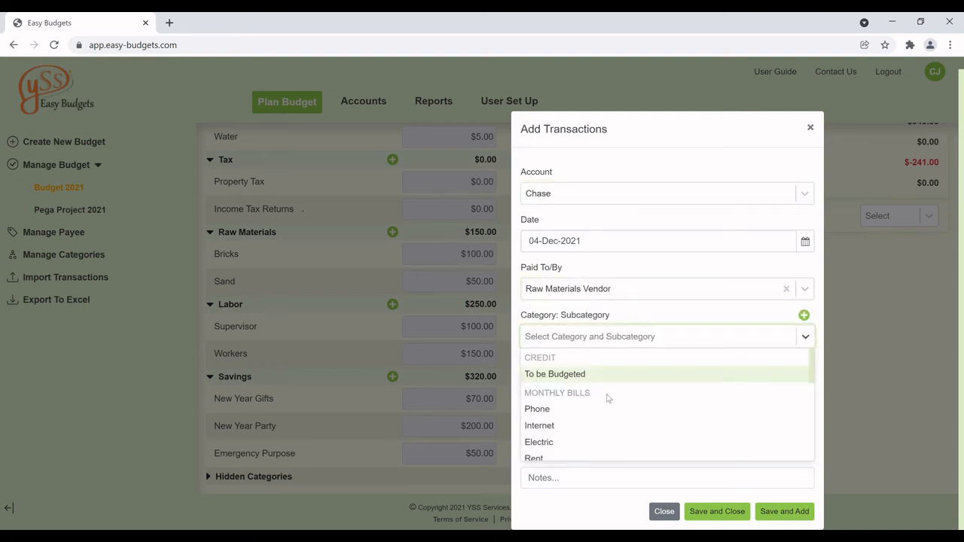
scroll(608, 399, down, 6)
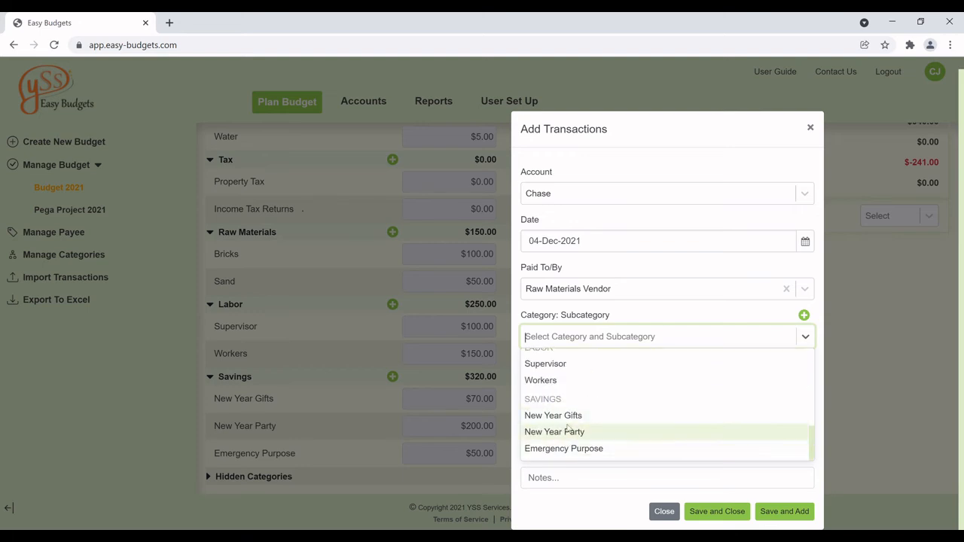
scroll(568, 428, up, 3)
click(564, 394)
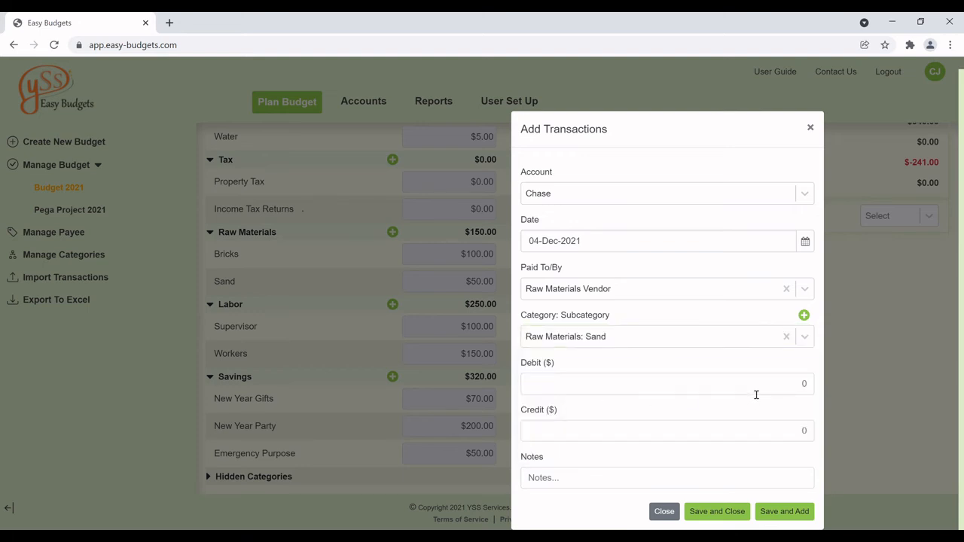
click(780, 396)
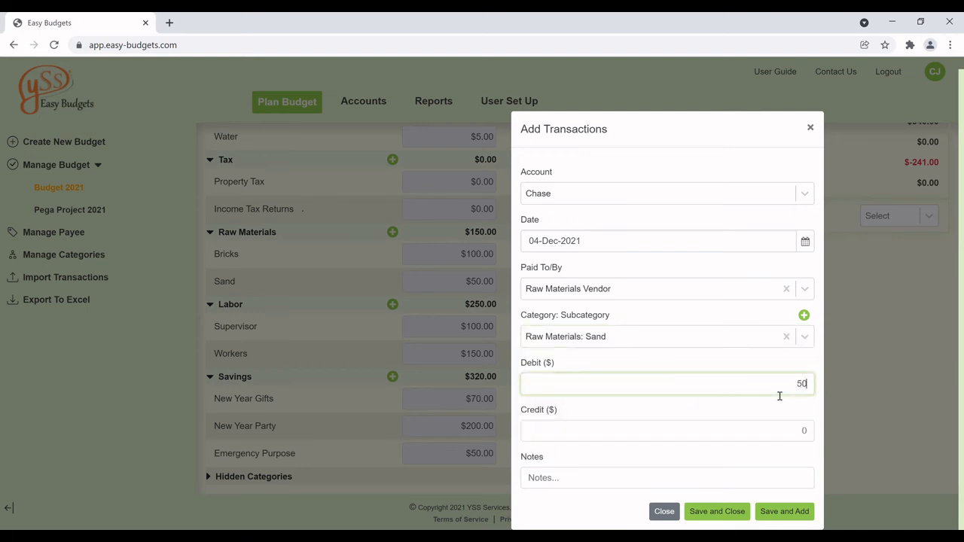
click(783, 512)
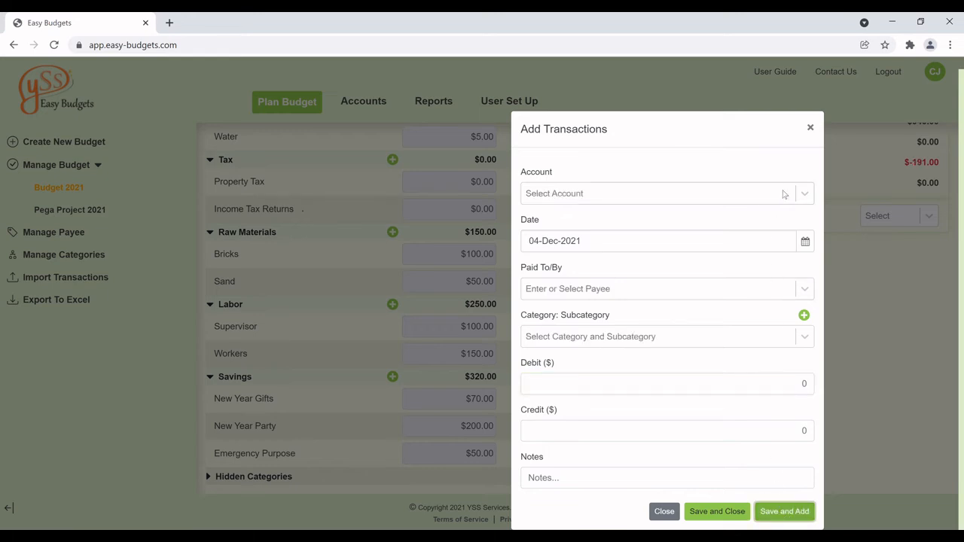
Record a $100 debit from Chase to Labor Payment under Labor: Supervisor and save it, continuing with another new transaction.
click(804, 194)
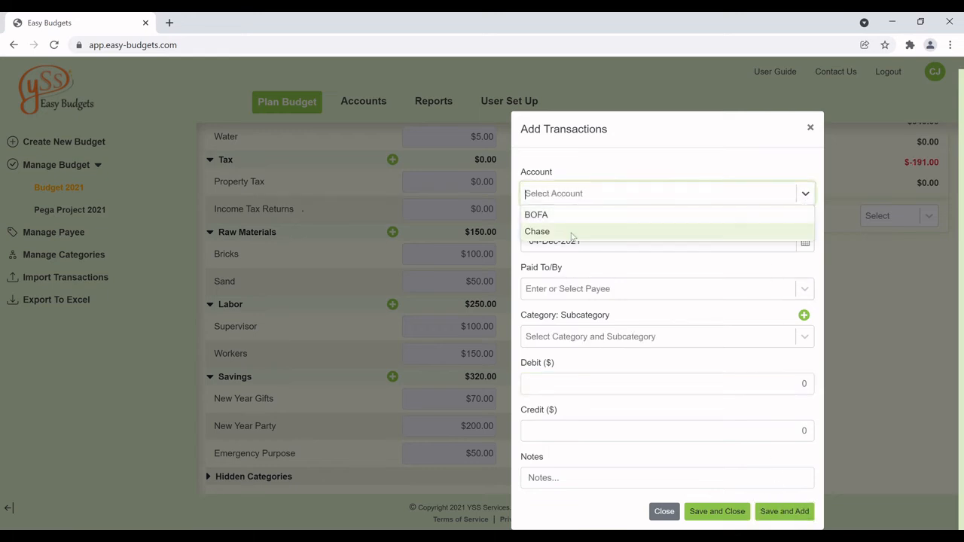
click(571, 234)
click(804, 289)
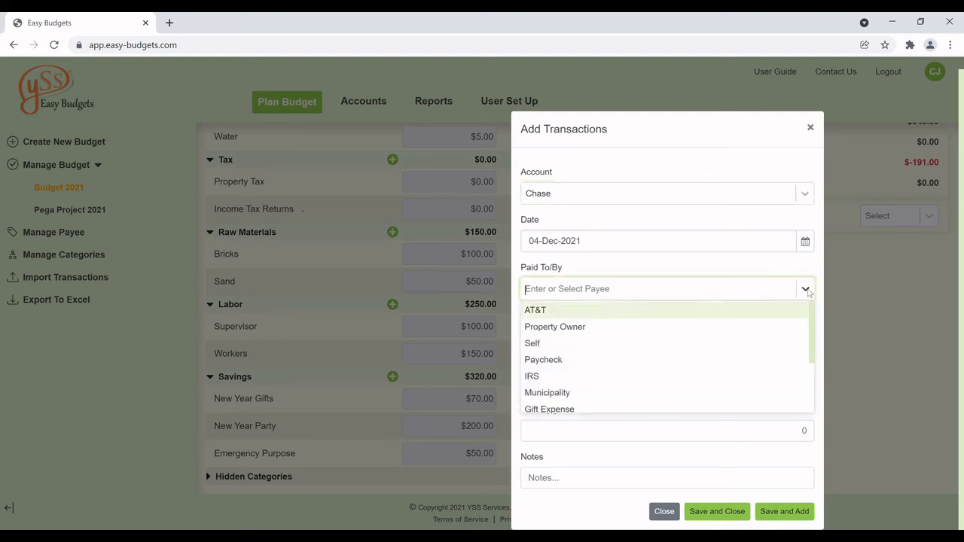
scroll(602, 384, down, 2)
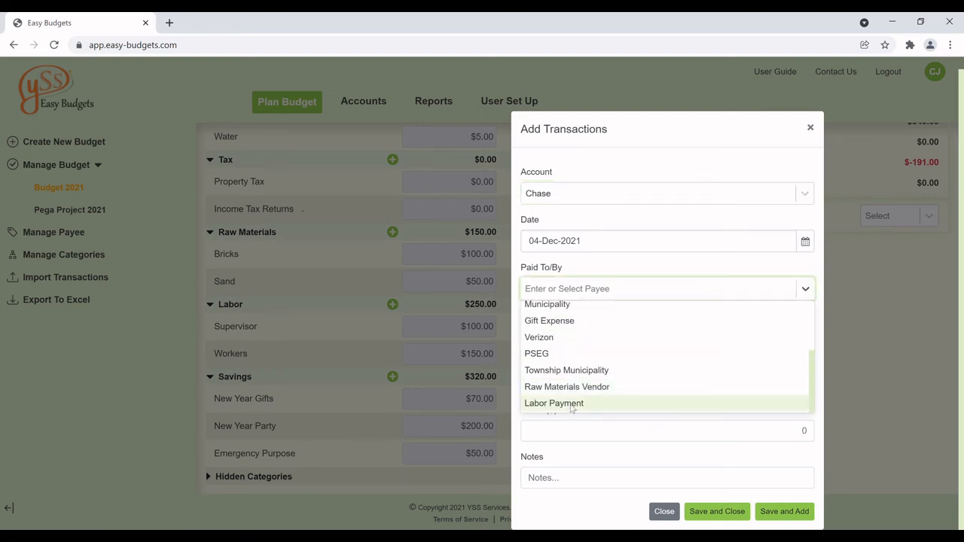
click(570, 408)
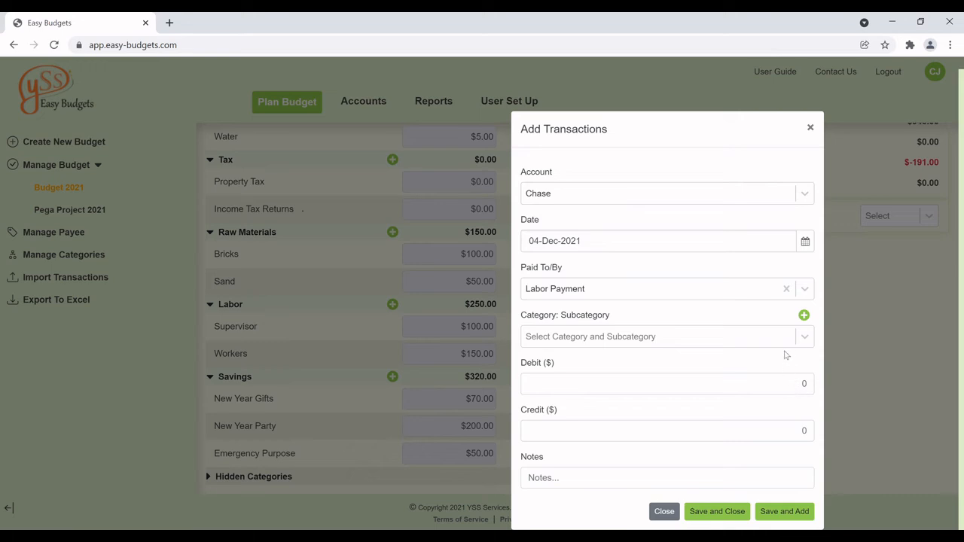
click(804, 337)
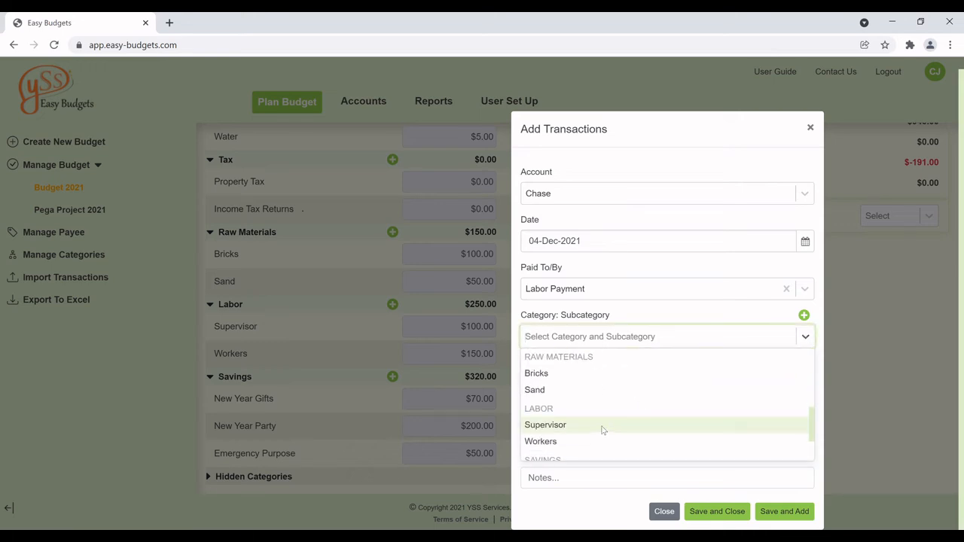
click(602, 427)
click(791, 393)
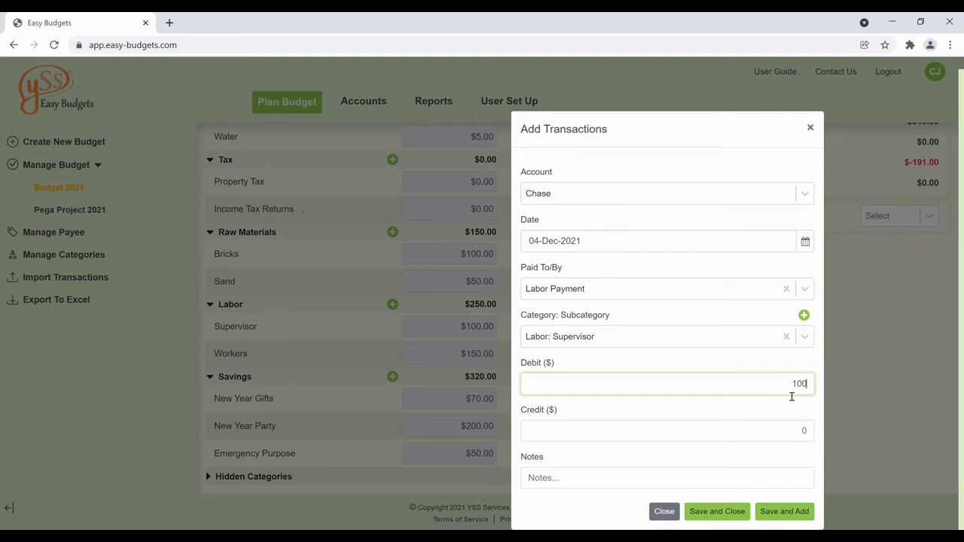
click(780, 511)
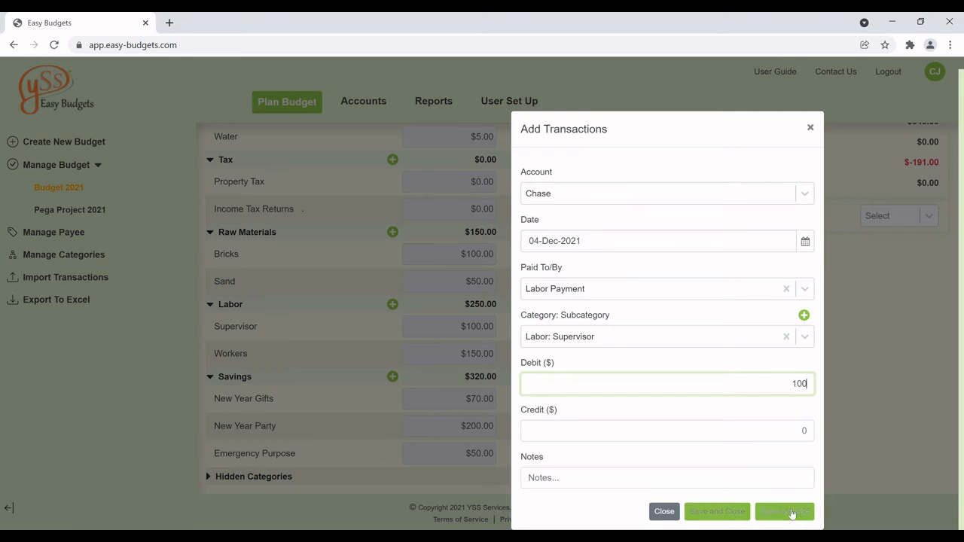
Record a $150 debit from Chase to Labor Payment under Labor: Workers, save it, and close the transaction form and spent history.
click(804, 197)
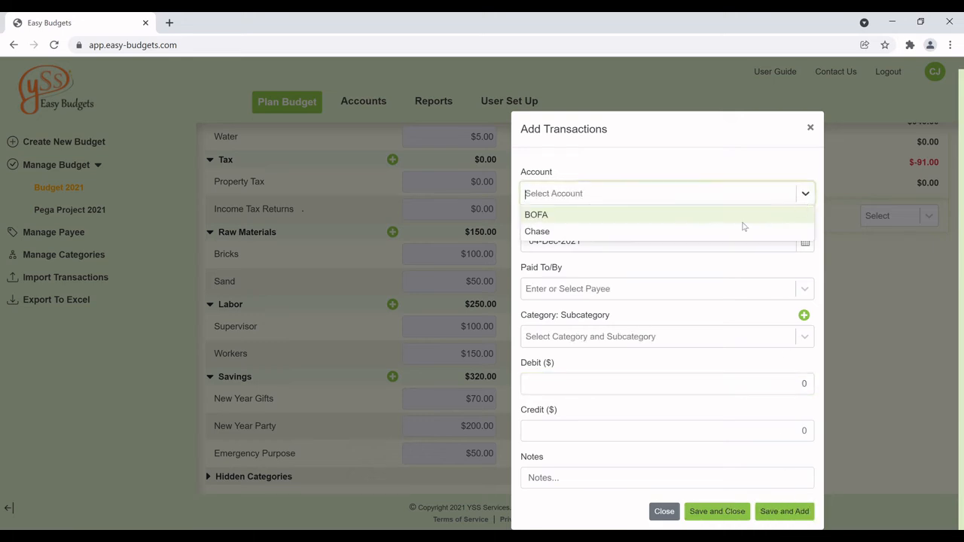
click(634, 231)
click(804, 289)
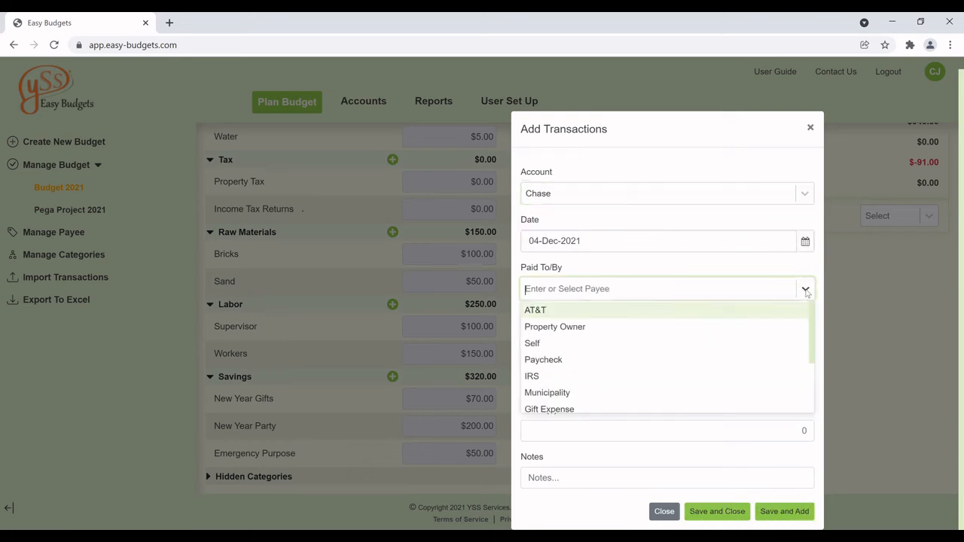
scroll(583, 392, down, 2)
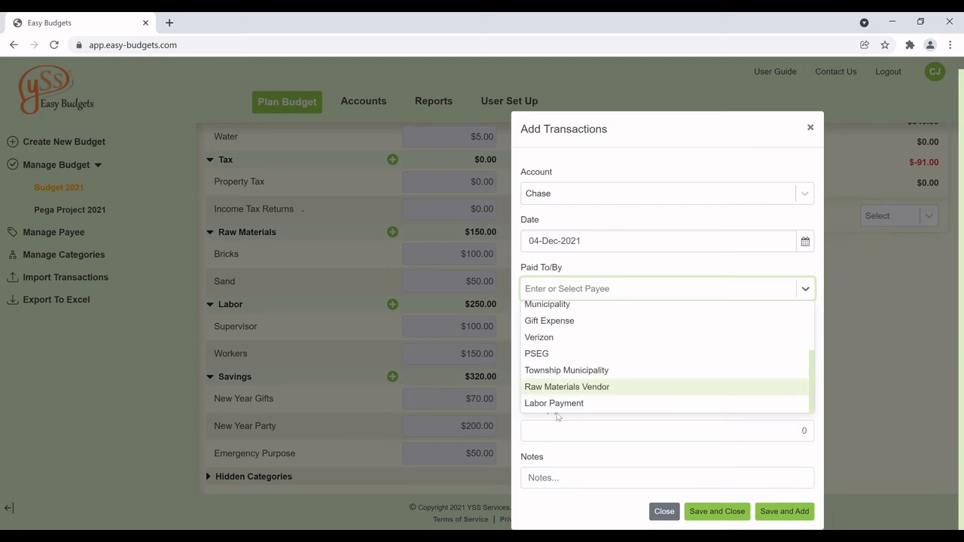
click(560, 403)
click(803, 339)
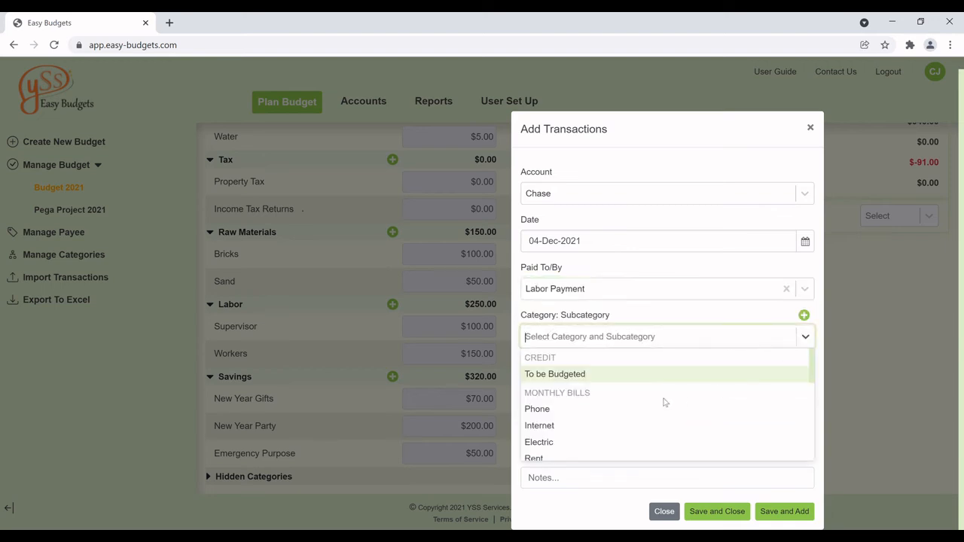
scroll(664, 399, down, 3)
click(562, 442)
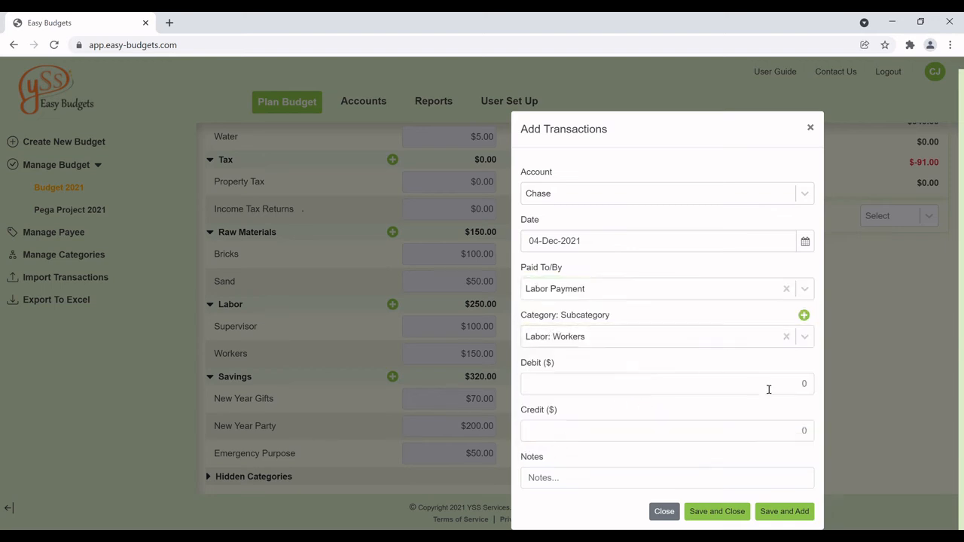
click(802, 386)
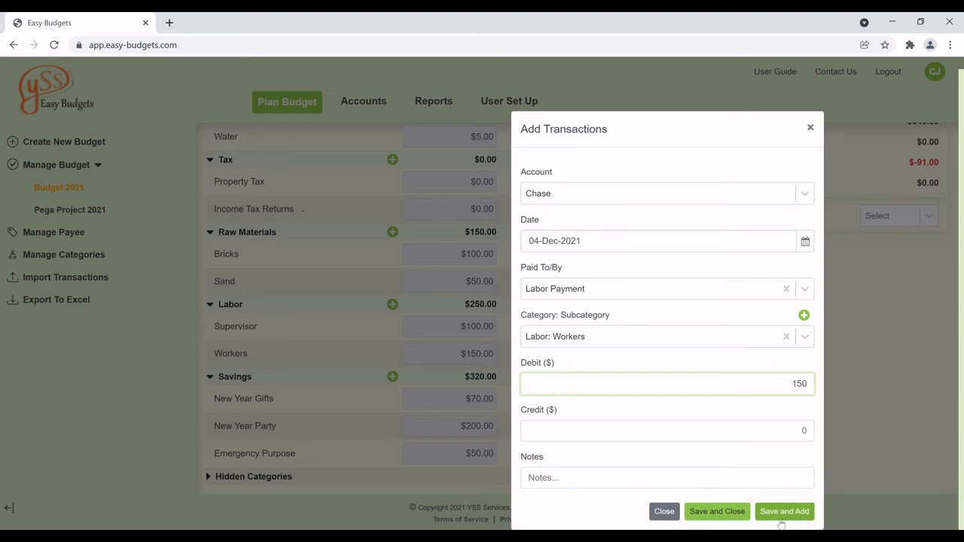
click(724, 518)
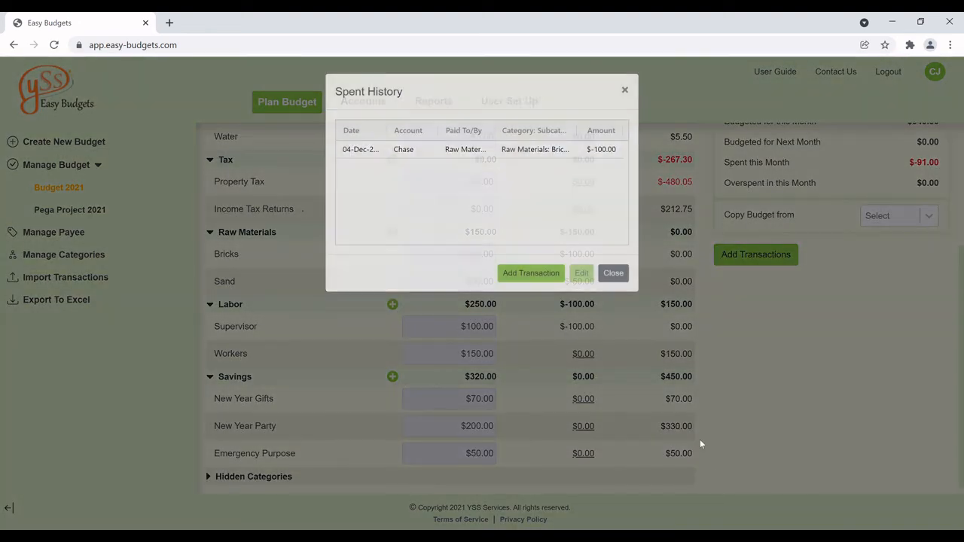
click(613, 274)
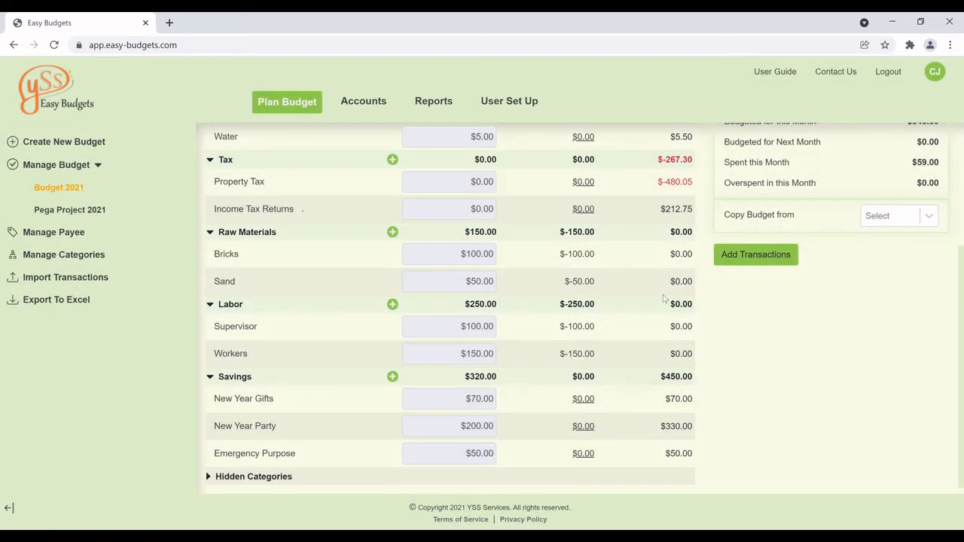
Examine the budgeted, spent and remaining amounts of the categories against the December 2021 monthly summary.
scroll(542, 406, down, 1)
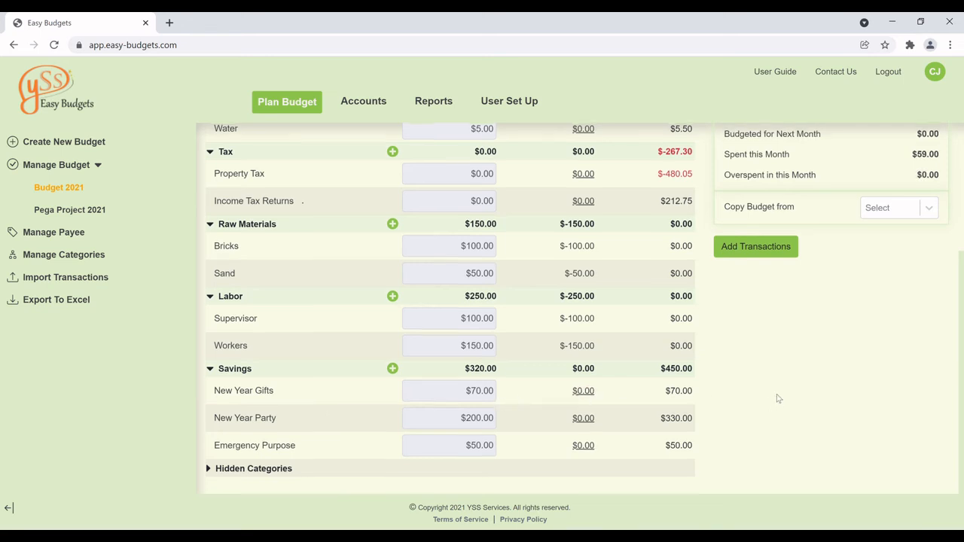
scroll(778, 396, up, 5)
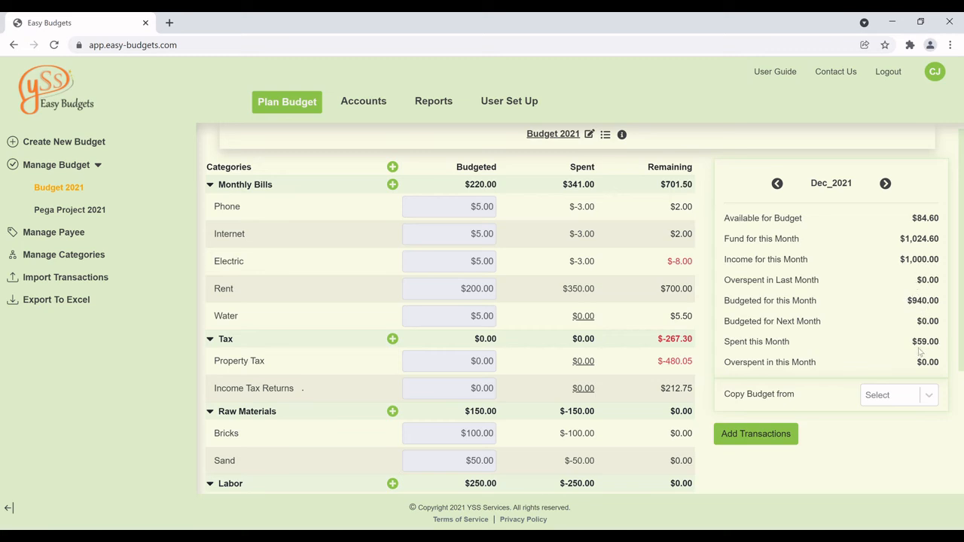
scroll(918, 352, down, 3)
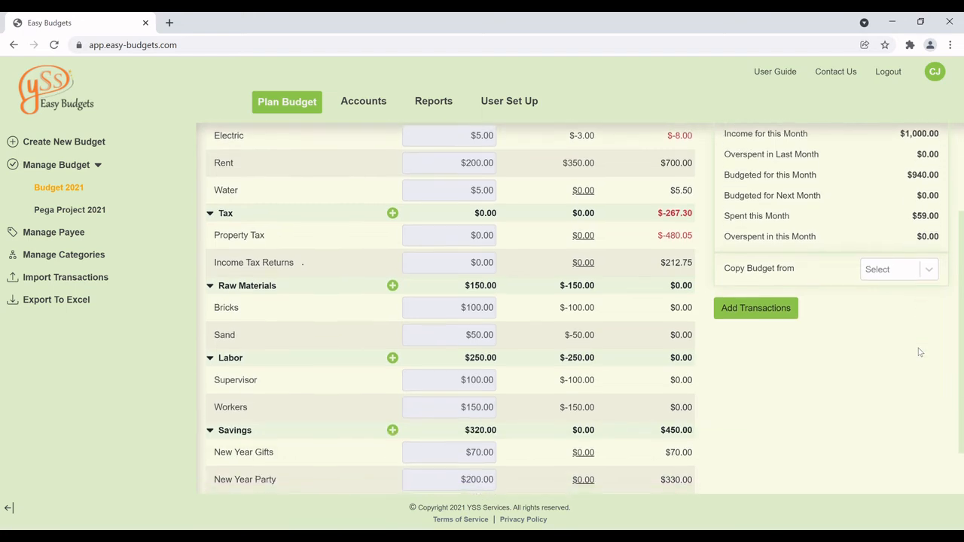
scroll(918, 351, up, 1)
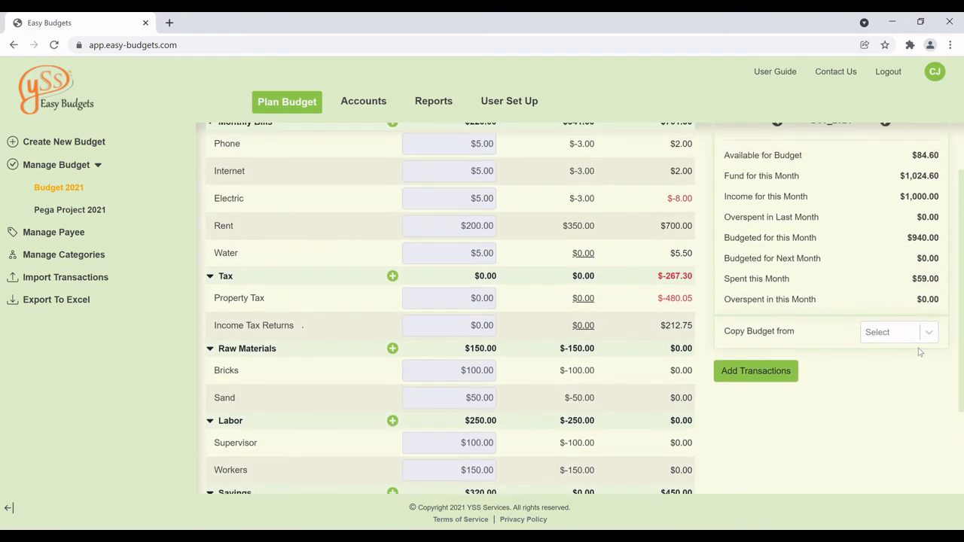
scroll(714, 335, up, 1)
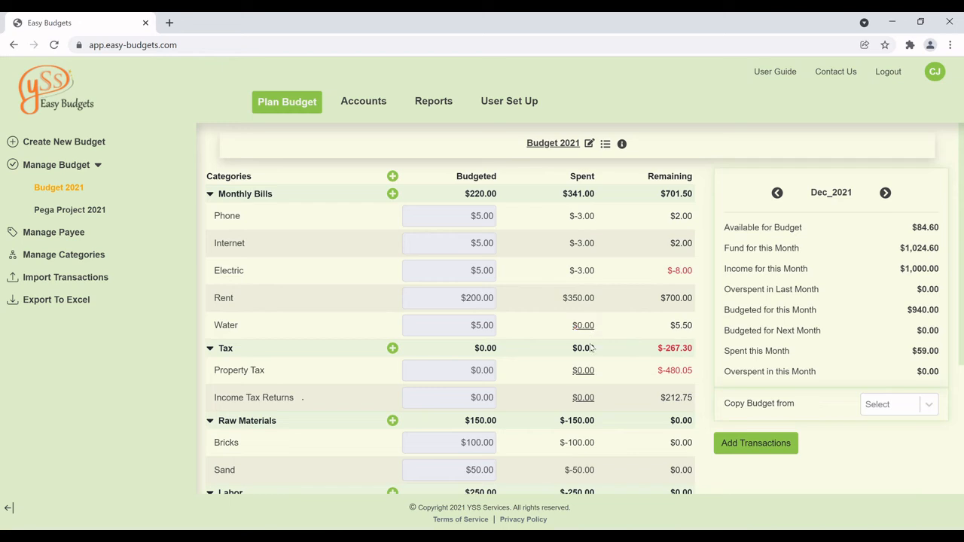
scroll(594, 335, down, 1)
scroll(575, 406, down, 1)
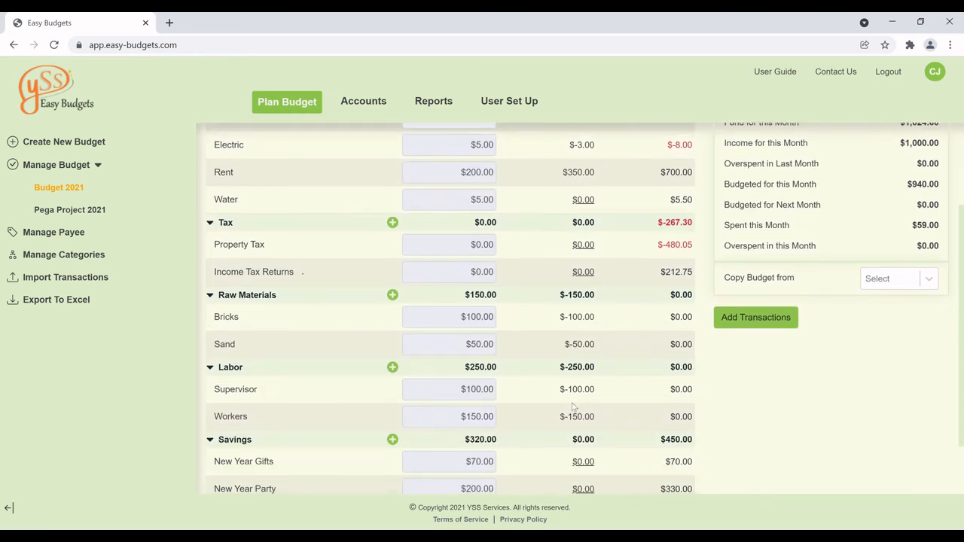
scroll(804, 260, up, 1)
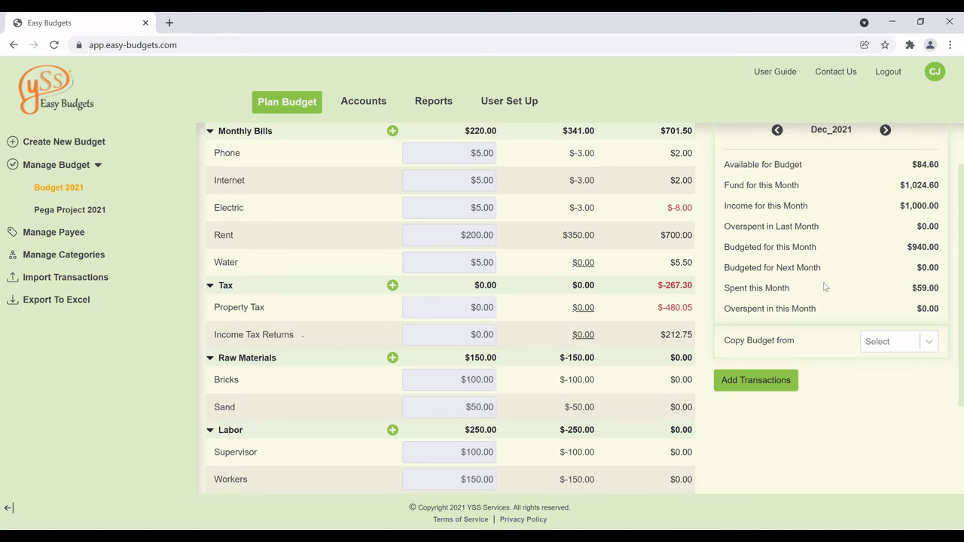
scroll(565, 377, up, 1)
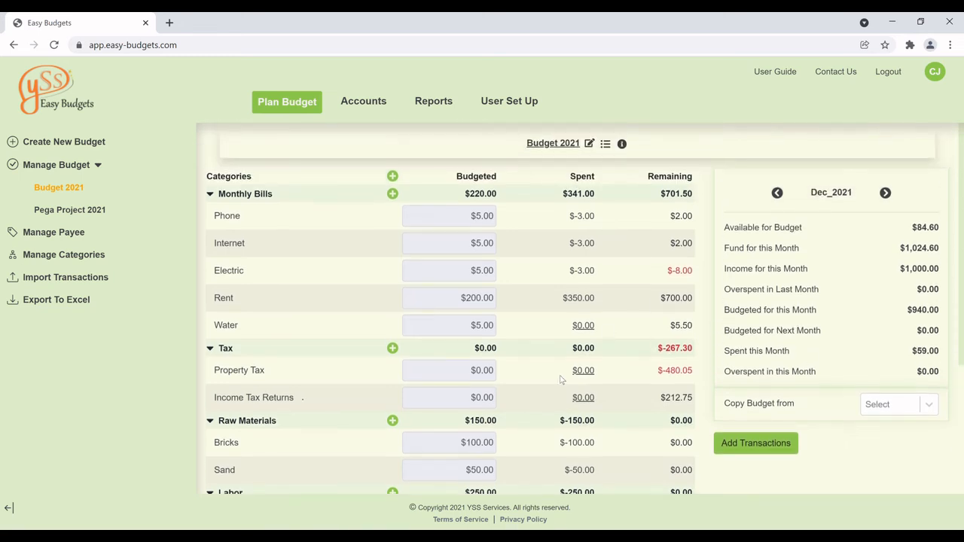
scroll(572, 369, down, 3)
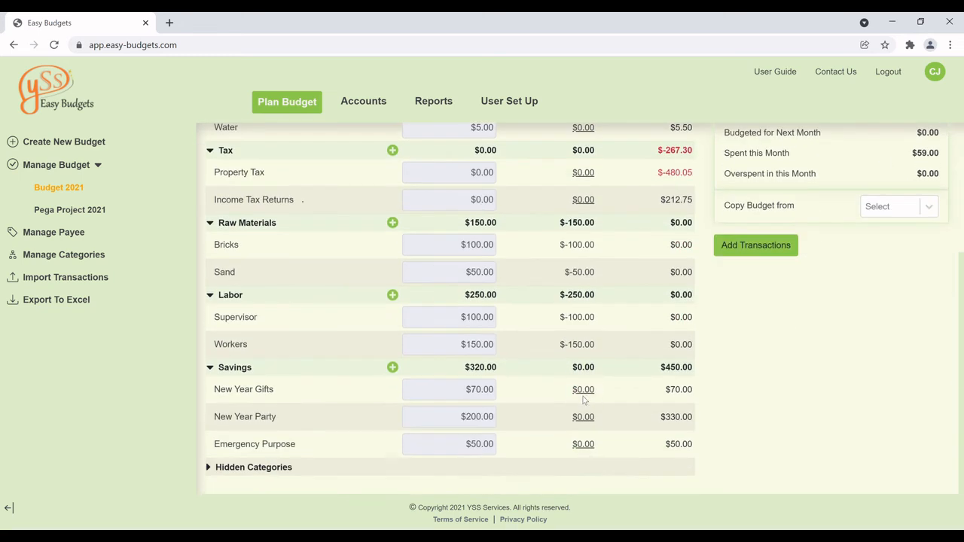
scroll(652, 388, up, 3)
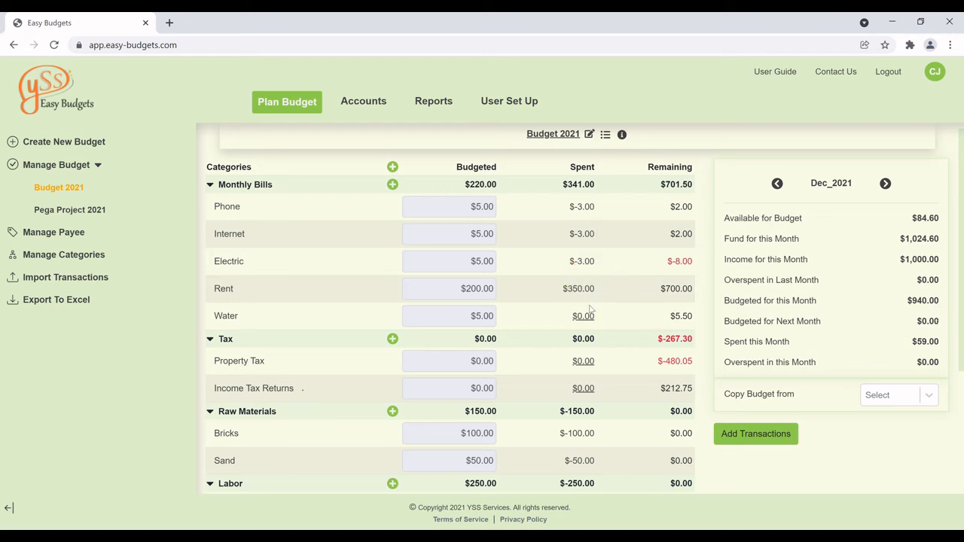
scroll(590, 309, down, 1)
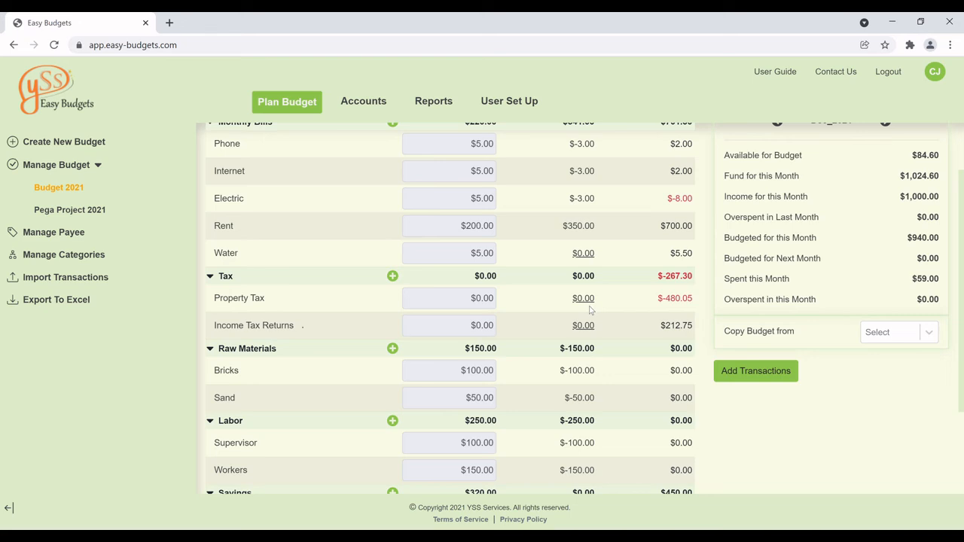
scroll(904, 285, up, 1)
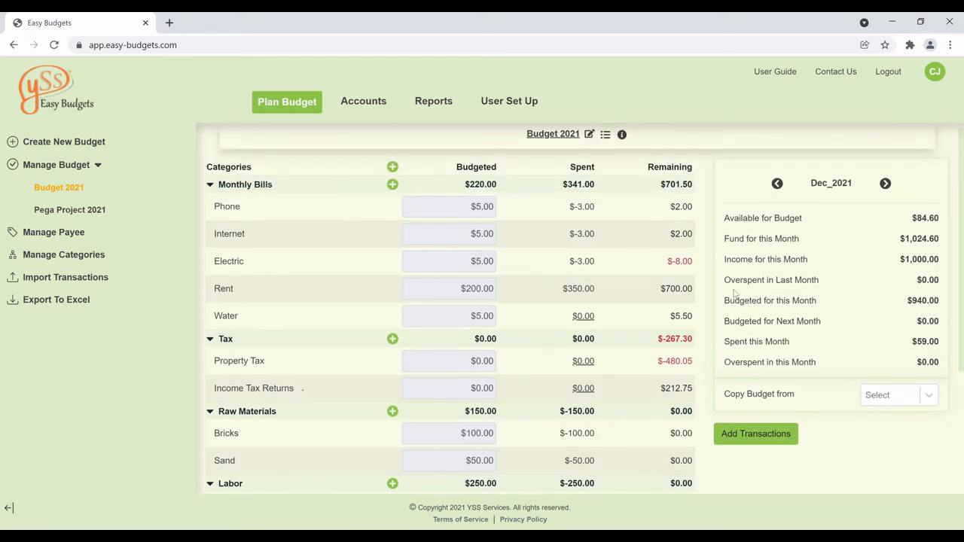
scroll(645, 398, down, 3)
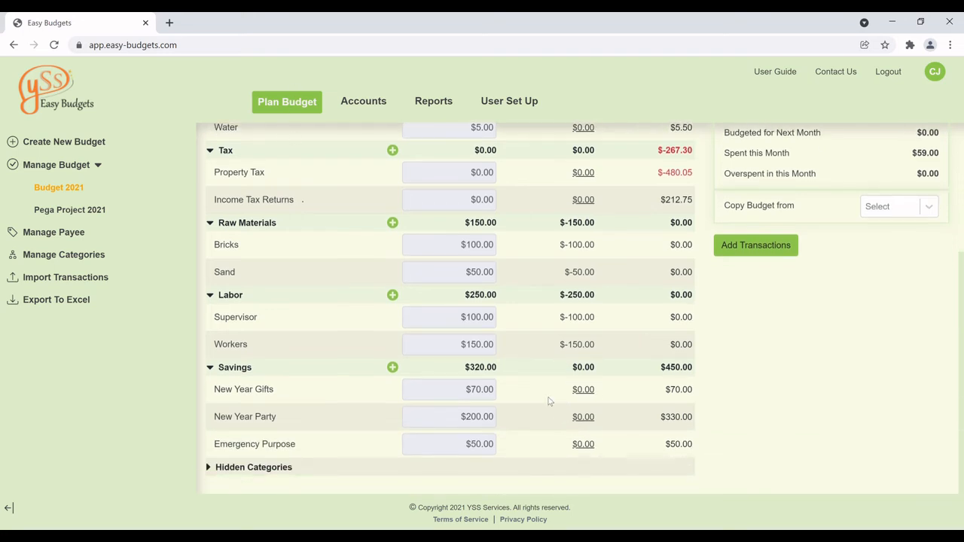
scroll(273, 246, up, 3)
Reload the page and reopen Budget 2021 in the budget plan.
click(54, 45)
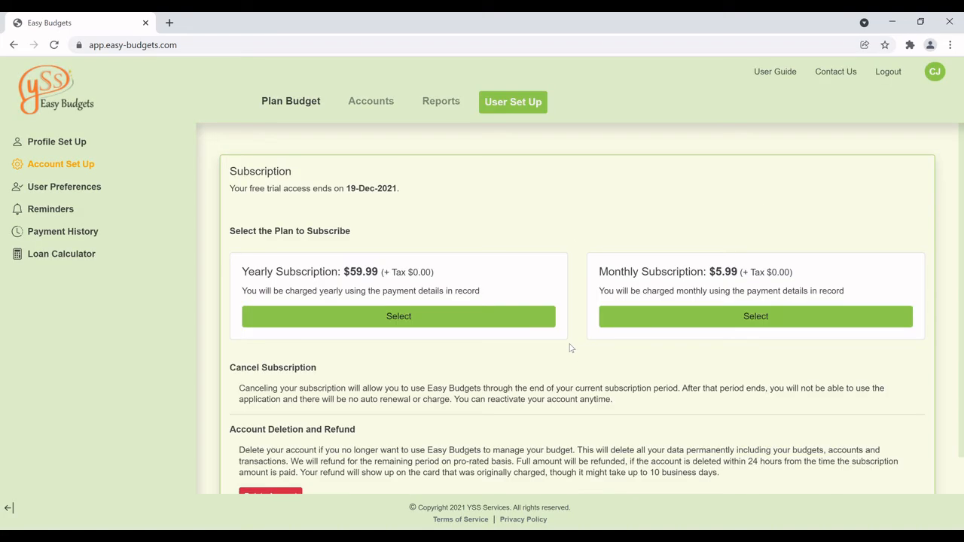
click(307, 103)
click(59, 188)
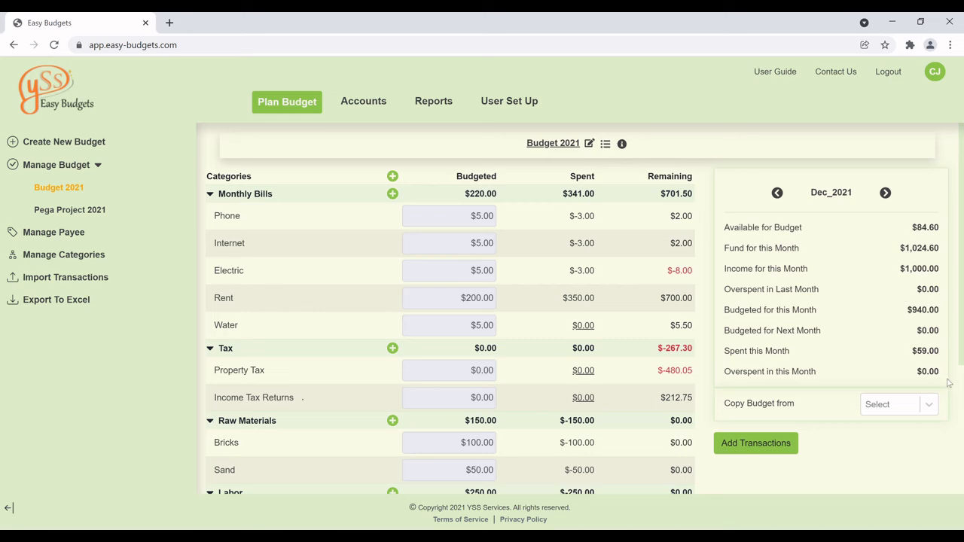
Start a new transaction from the spent amount of Savings: New Year Gifts, with Chase as the account.
scroll(947, 383, down, 3)
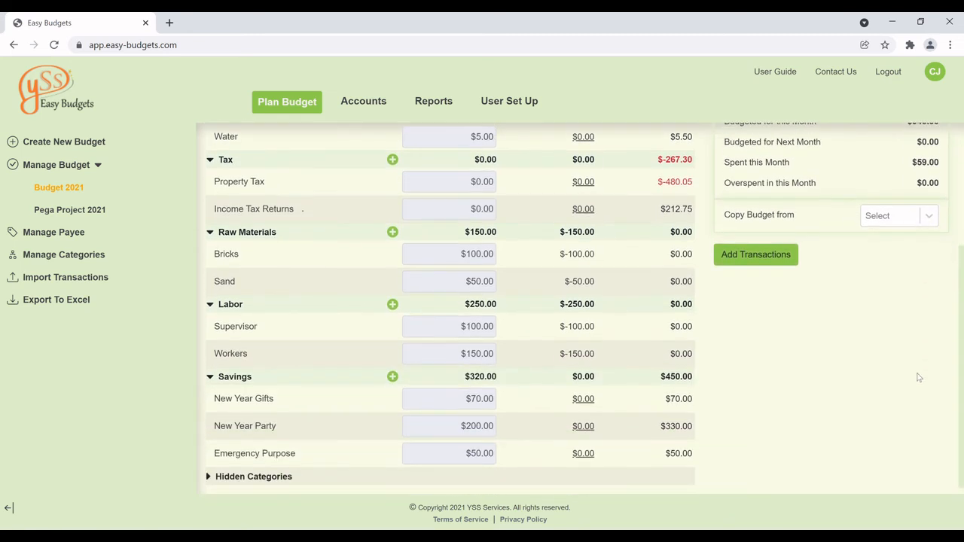
click(585, 393)
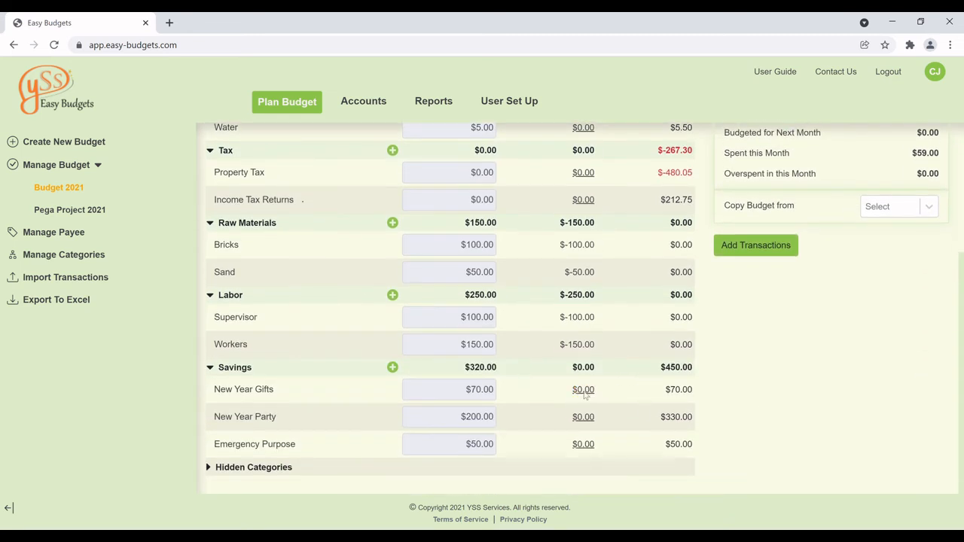
click(529, 273)
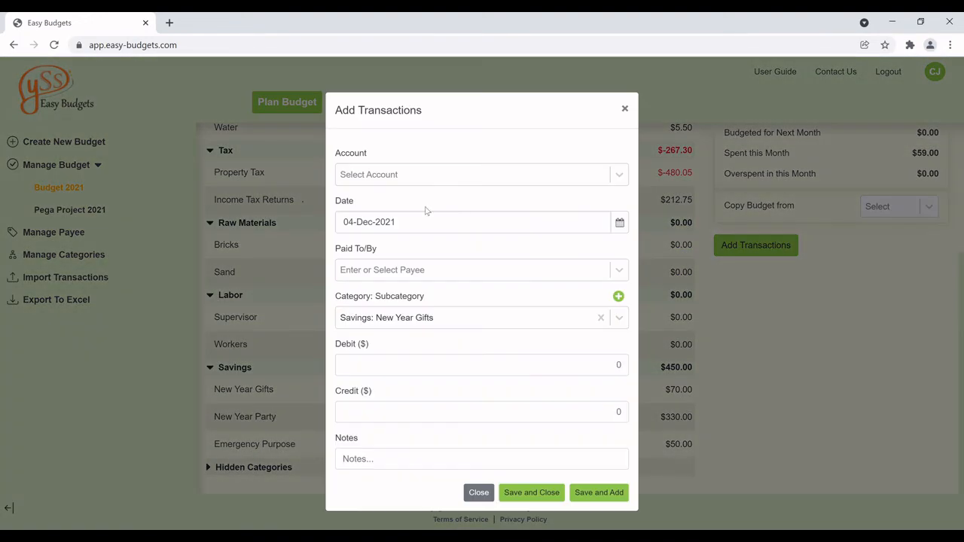
click(619, 177)
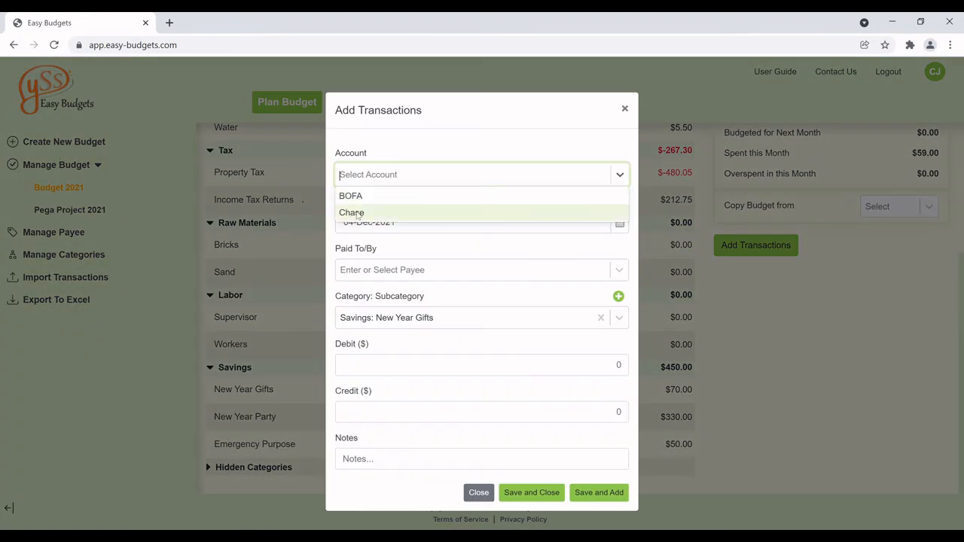
click(607, 214)
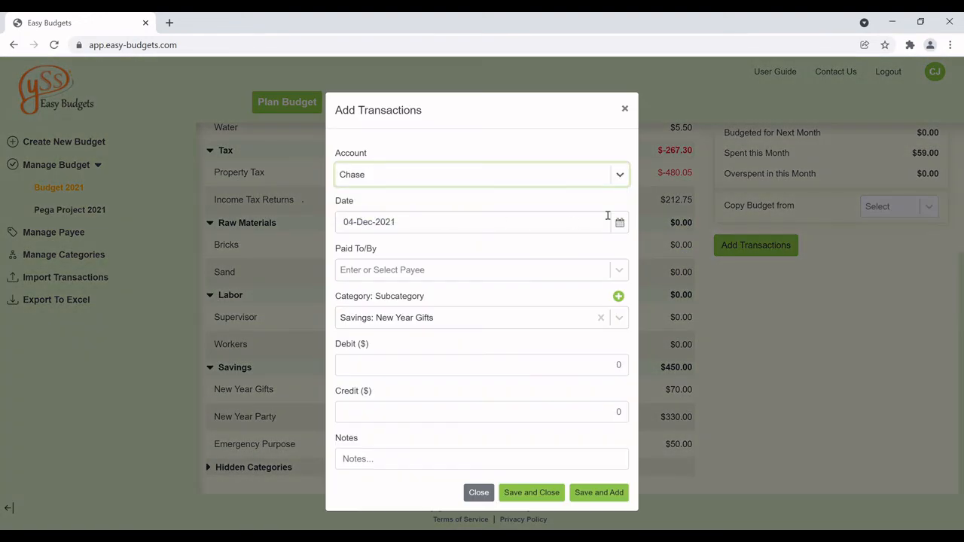
Set Self as payee, enter a $70 debit for Savings: New Year Gifts, and save the transaction with another one to follow.
click(616, 269)
scroll(456, 329, down, 2)
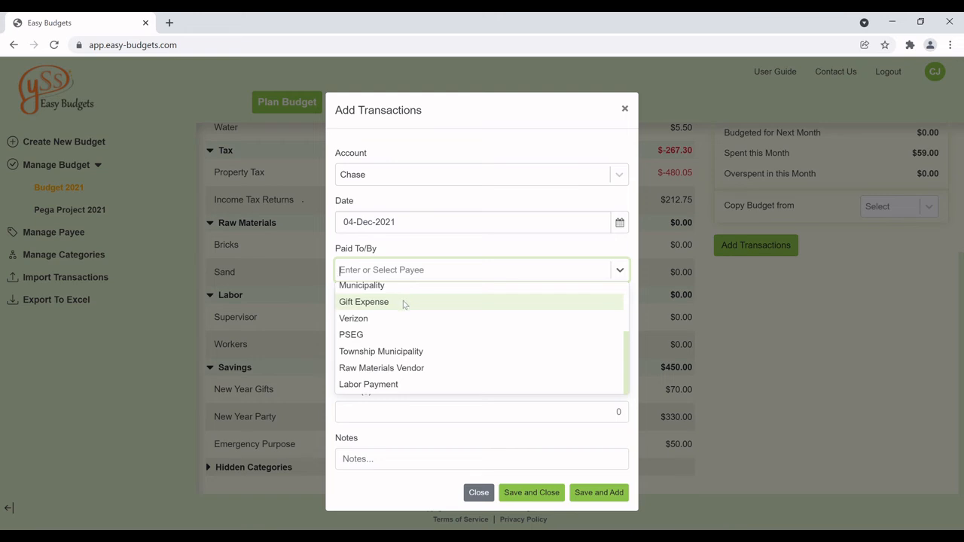
scroll(441, 381, up, 2)
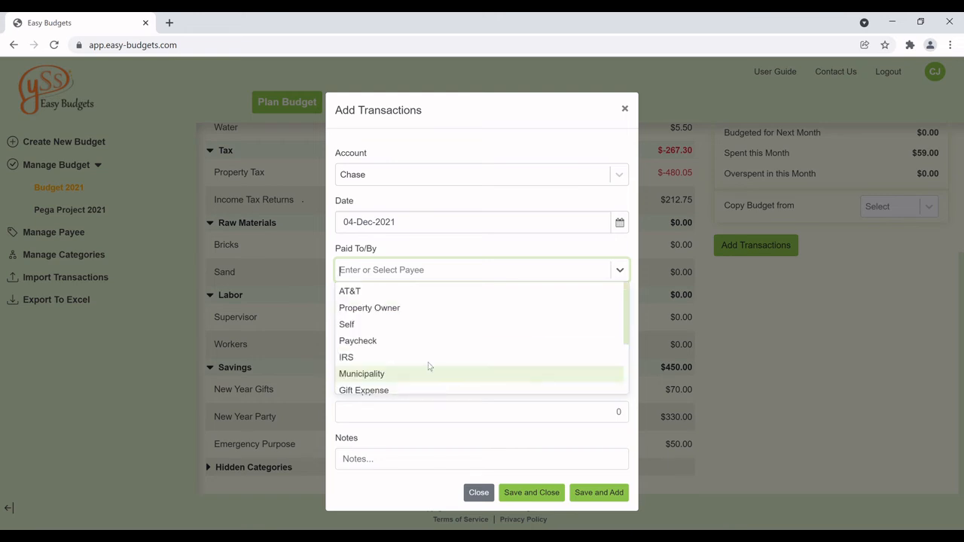
scroll(411, 339, down, 2)
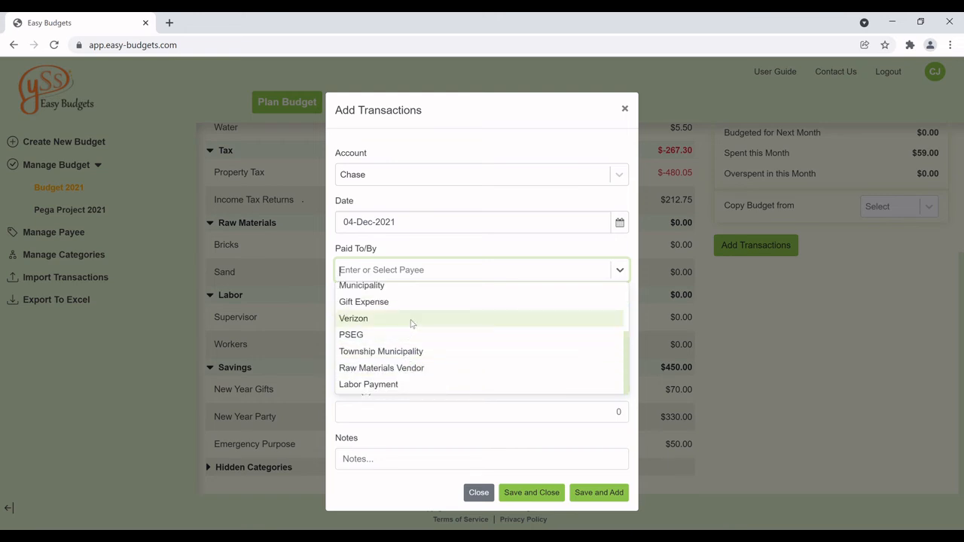
scroll(415, 328, up, 2)
click(405, 325)
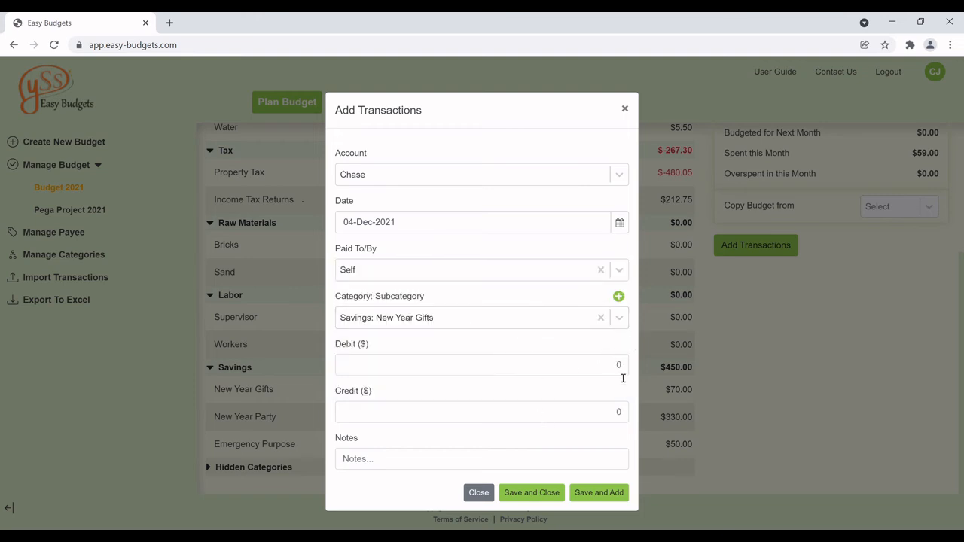
drag(484, 109, 669, 141)
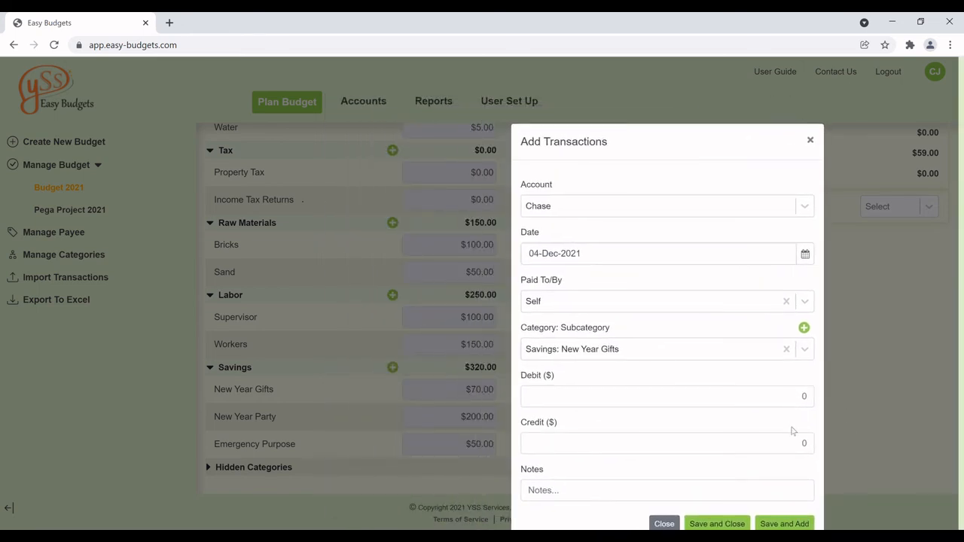
click(807, 395)
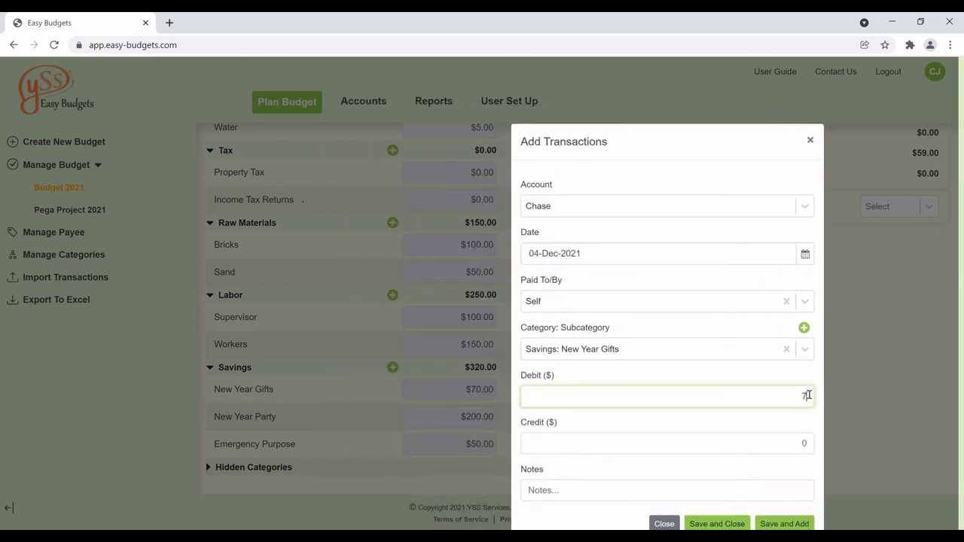
click(784, 512)
Choose Chase as the account and Self as the payee for the new transaction.
click(807, 197)
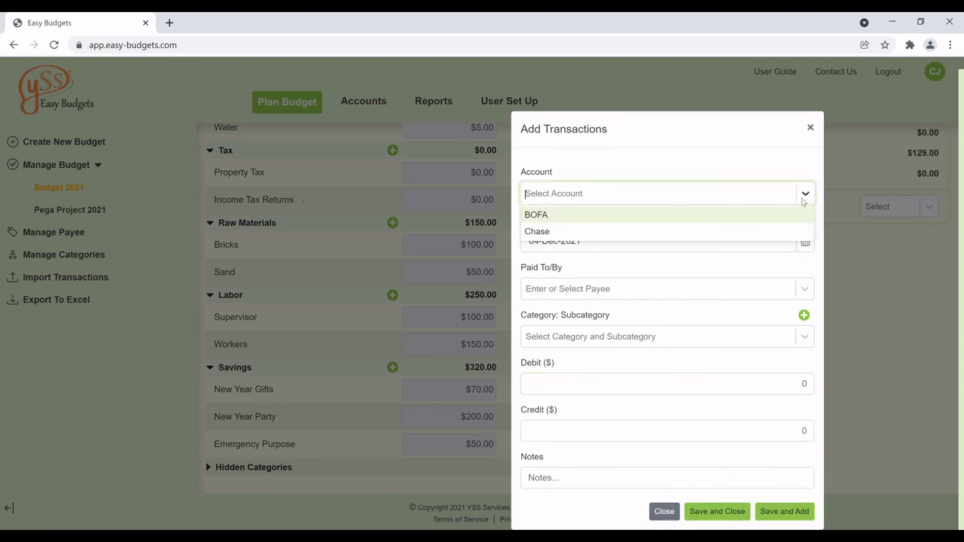
click(613, 235)
click(802, 293)
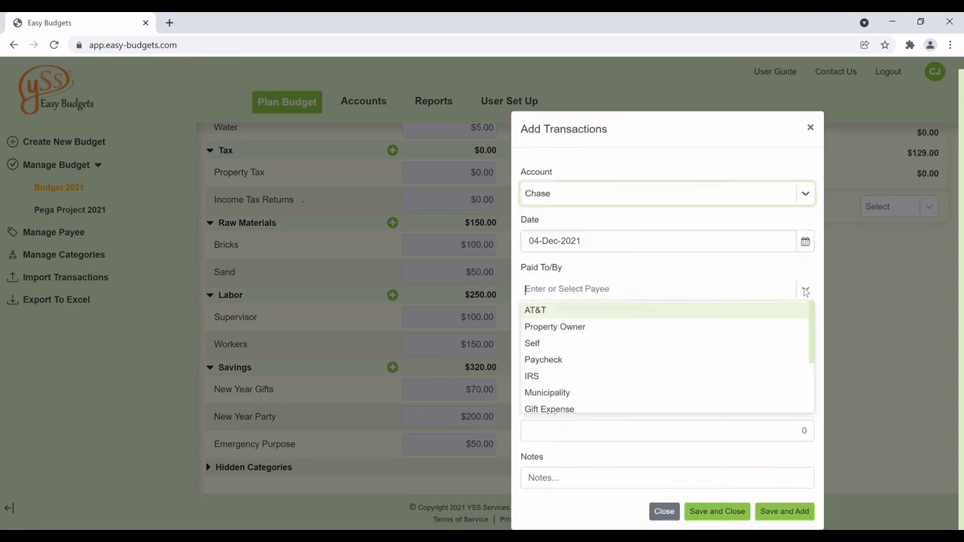
scroll(561, 344, down, 3)
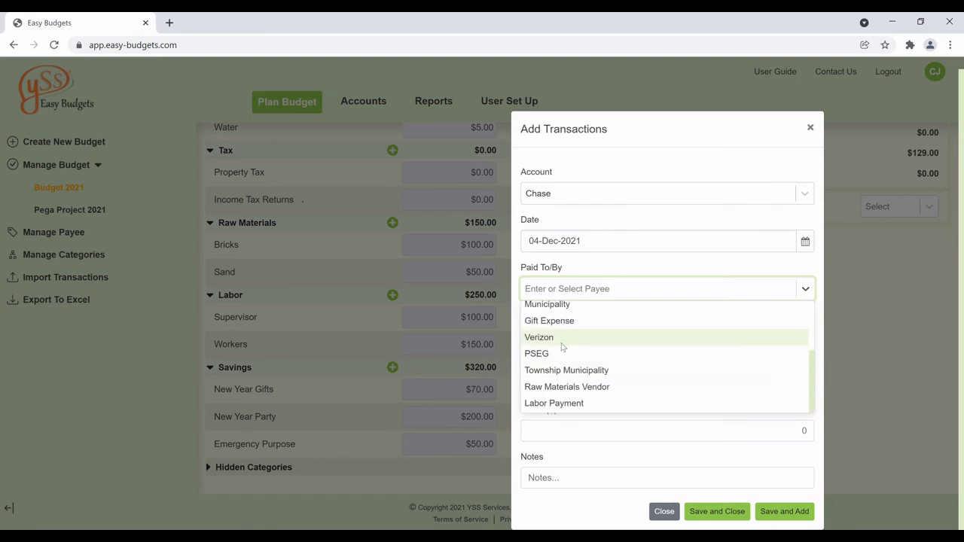
scroll(592, 348, up, 3)
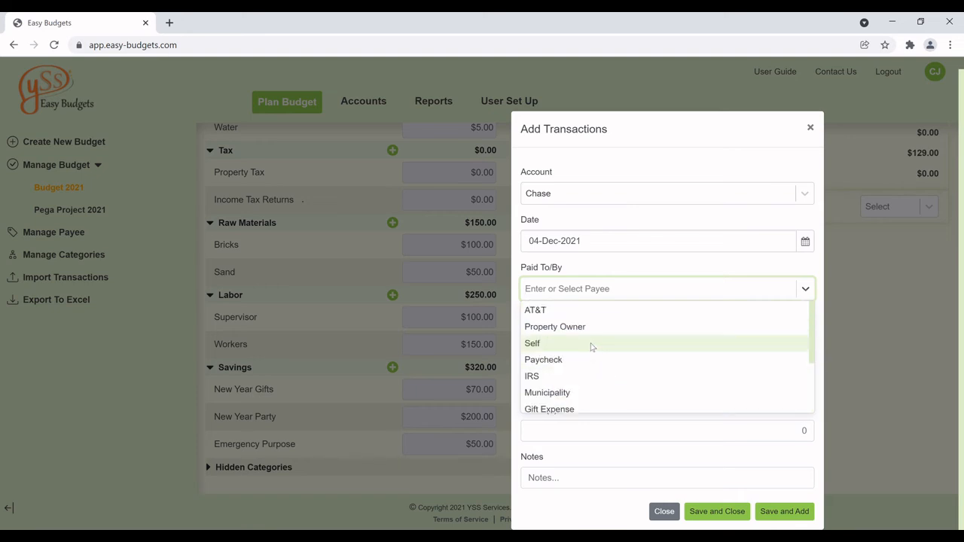
click(561, 344)
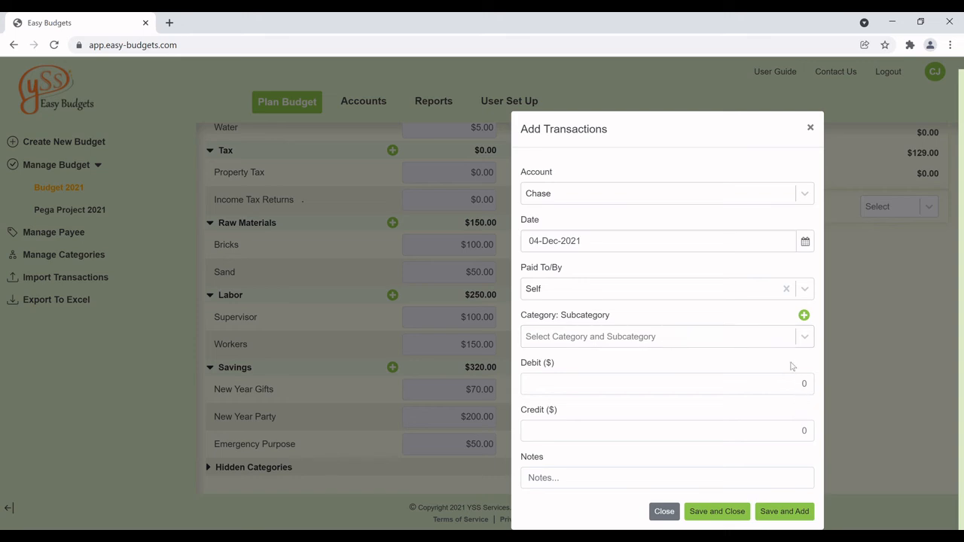
Assign the transaction to Savings: New Year Party, enter a $200 credit, and save it with another one to follow.
click(805, 337)
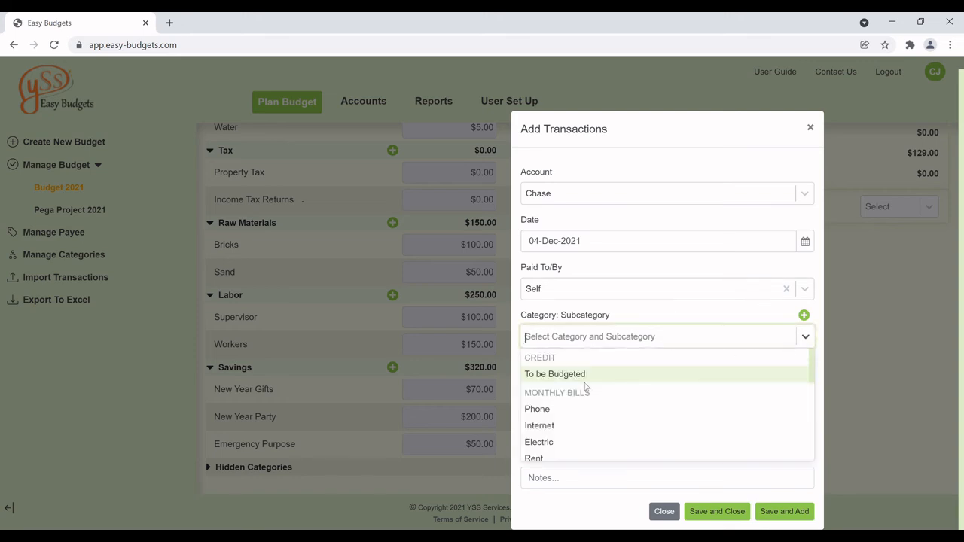
scroll(547, 444, down, 2)
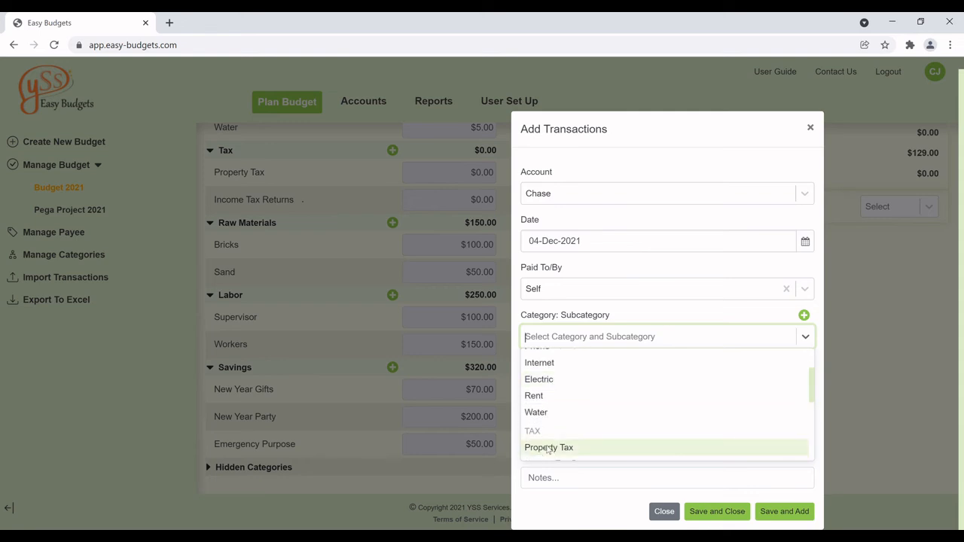
scroll(548, 445, up, 2)
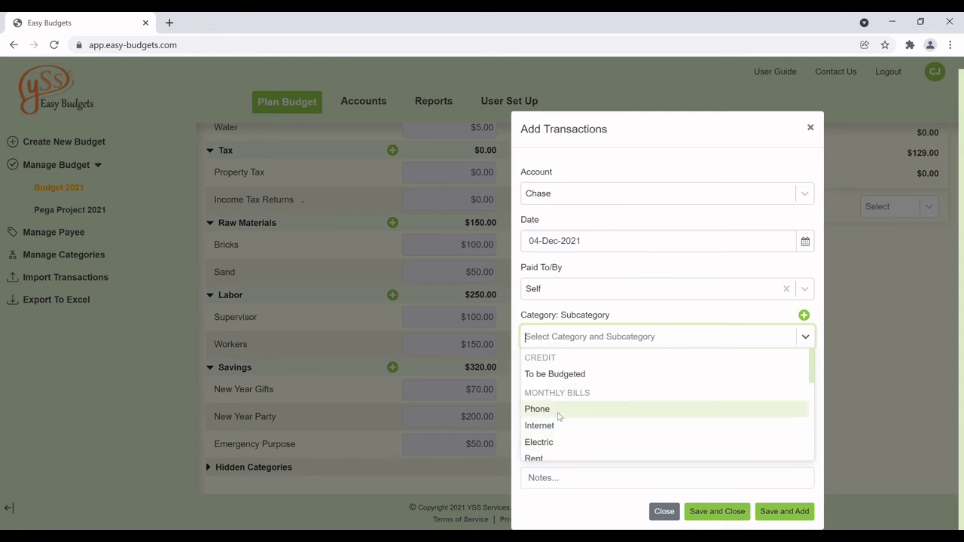
scroll(558, 422, down, 8)
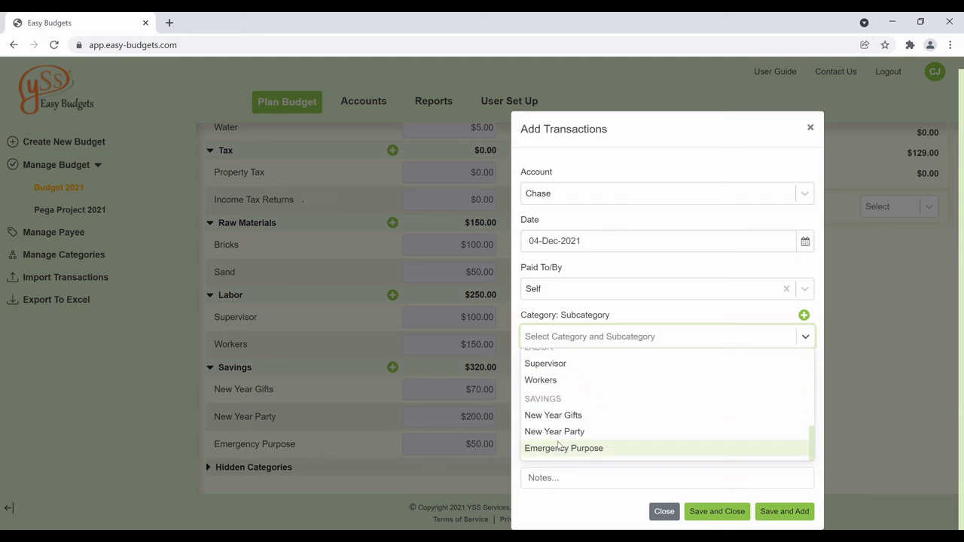
click(578, 435)
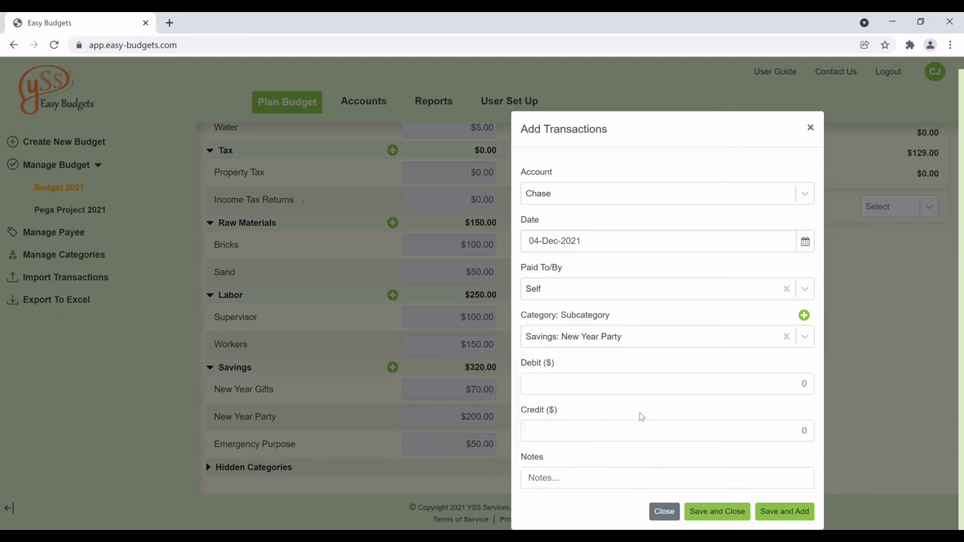
click(802, 432)
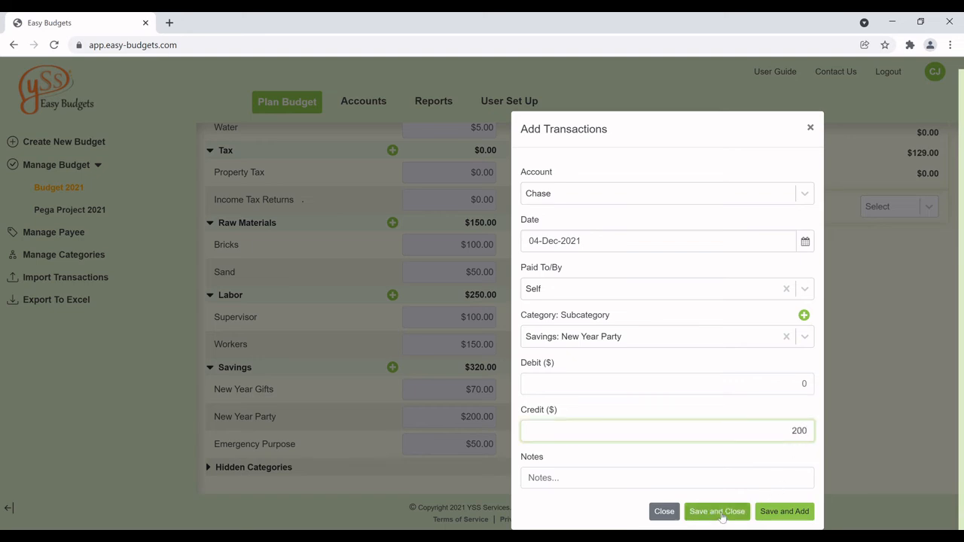
click(784, 511)
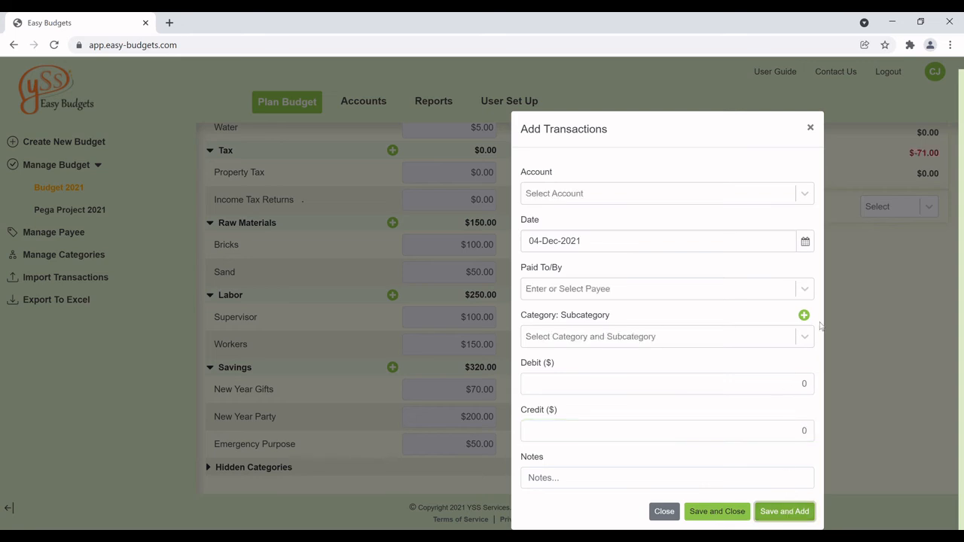
Record a $50 debit from Chase to Self under Savings: Emergency Purpose, save it, and close the transaction form and spent history.
click(803, 193)
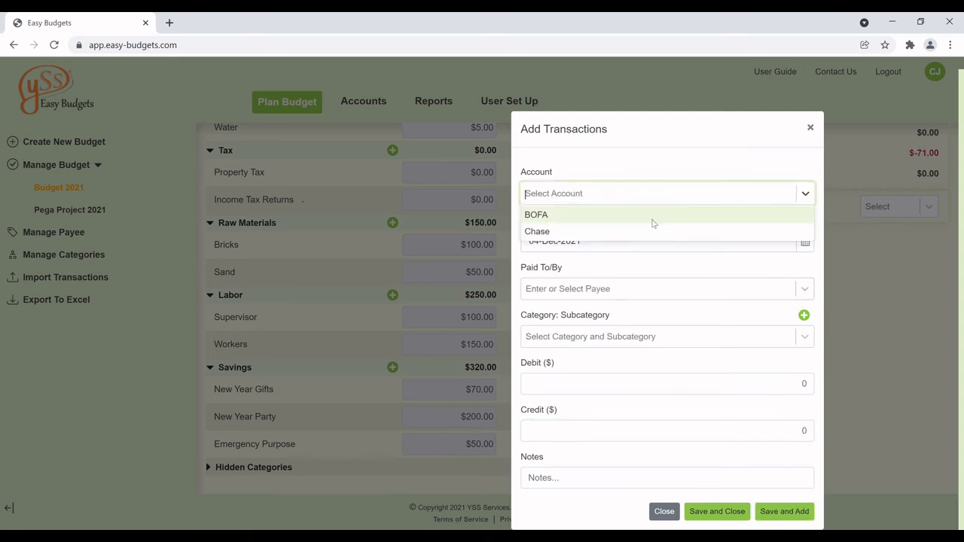
click(602, 233)
click(810, 292)
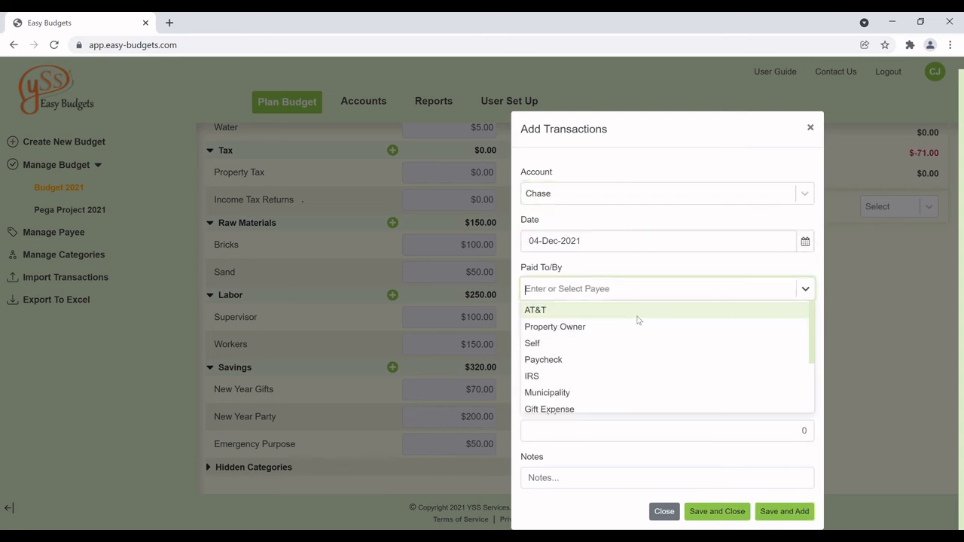
click(596, 344)
click(796, 341)
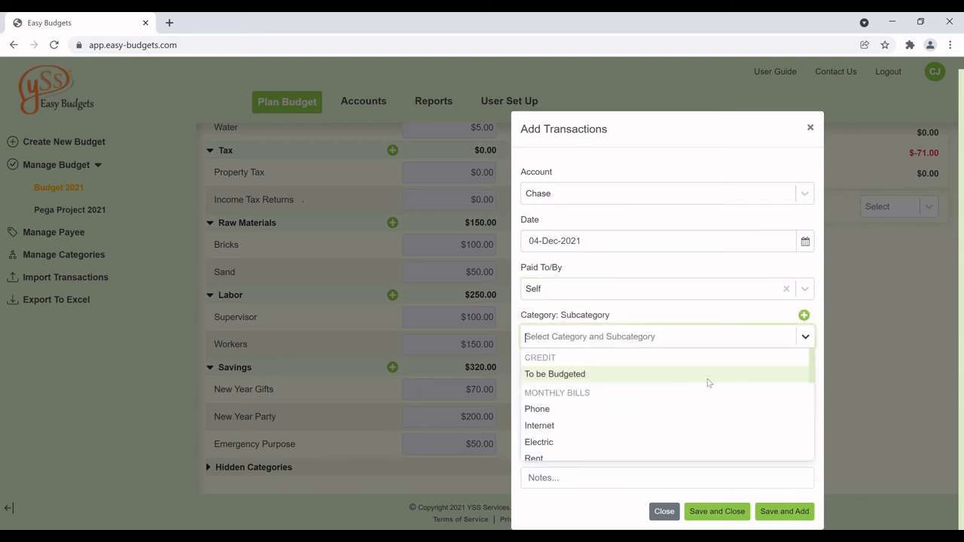
scroll(615, 406, down, 3)
scroll(587, 422, up, 3)
scroll(578, 429, down, 5)
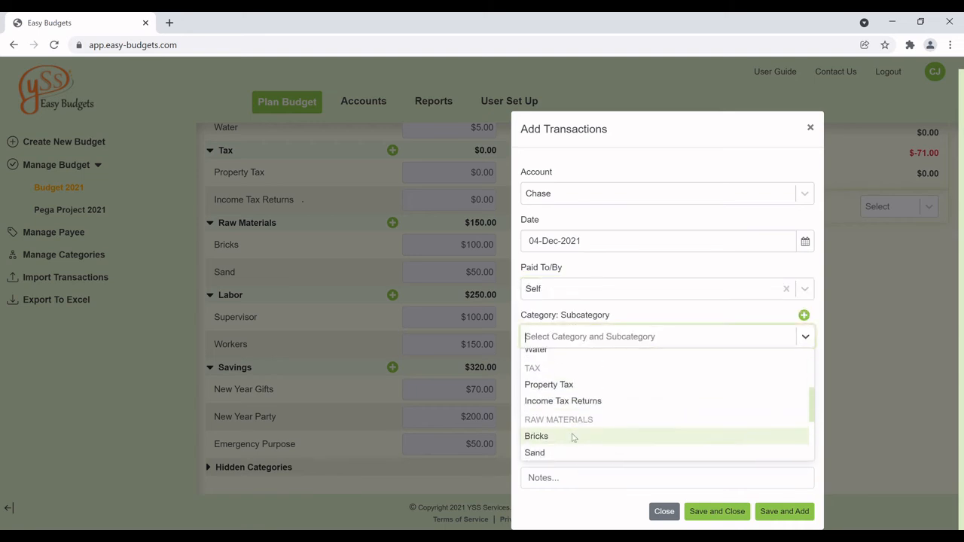
click(573, 450)
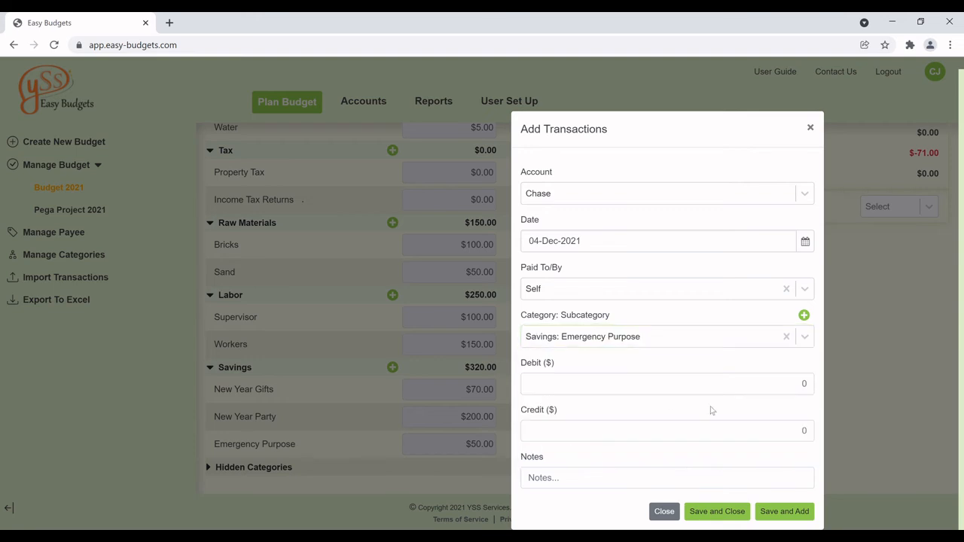
click(804, 393)
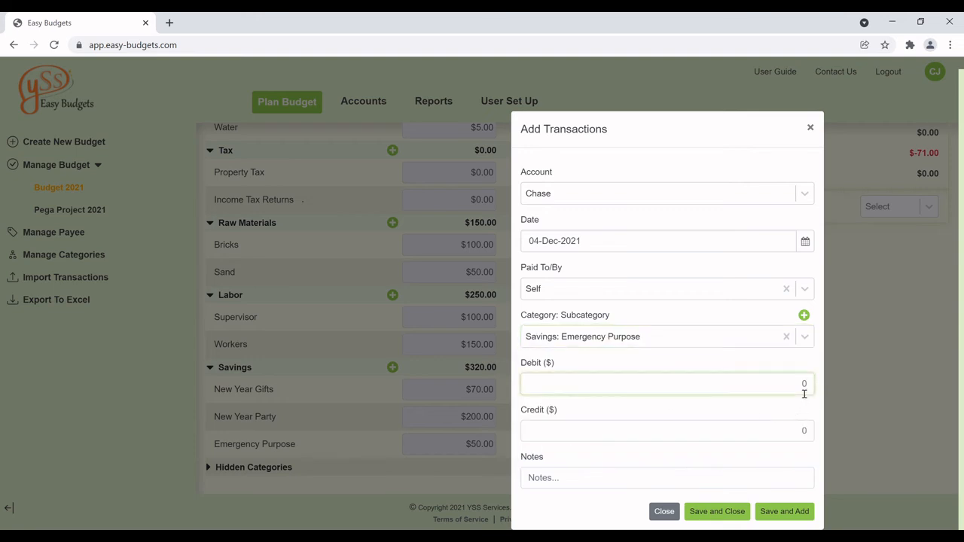
click(732, 514)
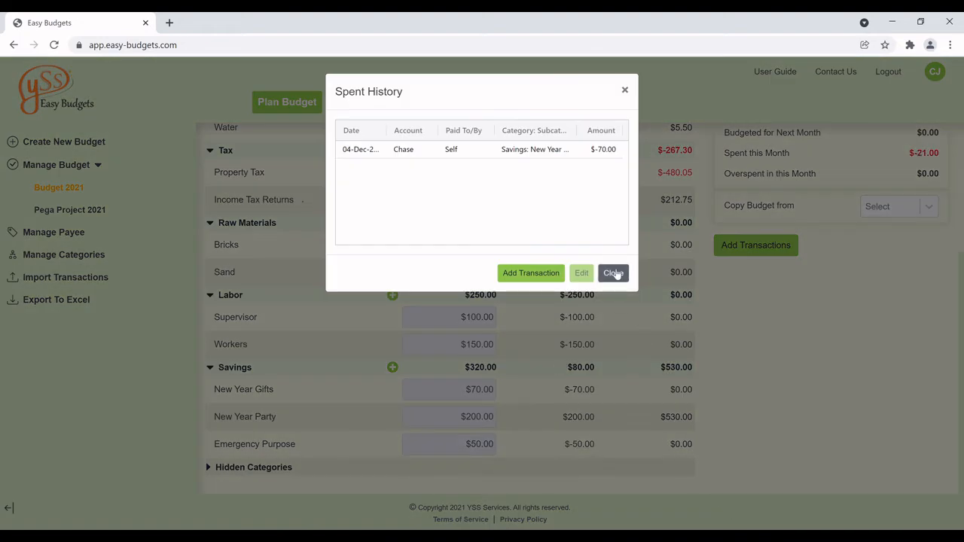
click(614, 274)
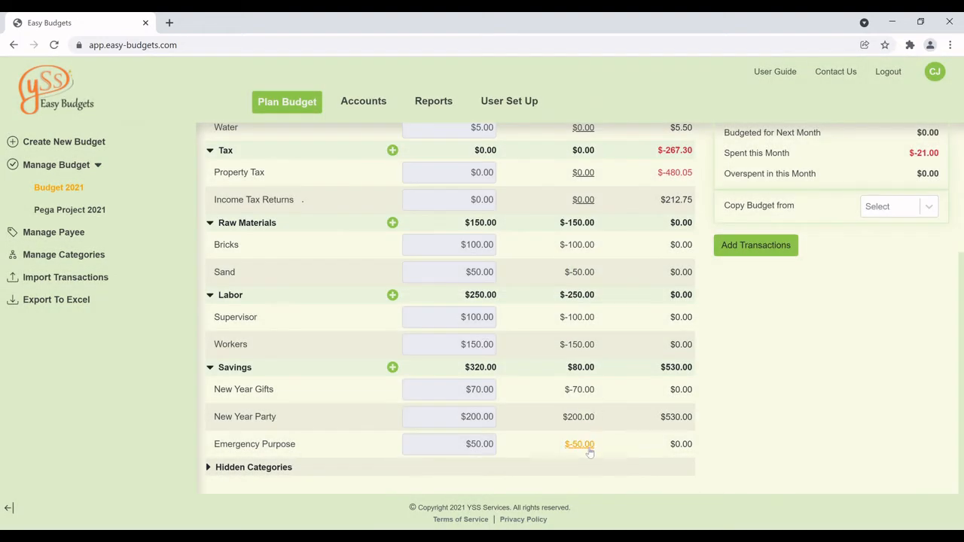
Edit the New Year Party transaction, replacing its credit with a $200 debit, then save it and close the spent history.
click(577, 416)
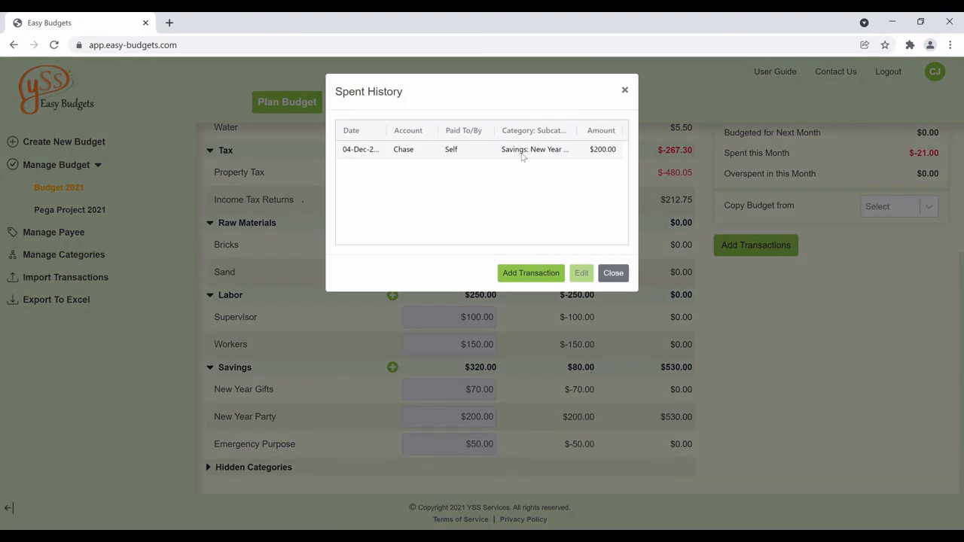
click(522, 153)
click(581, 273)
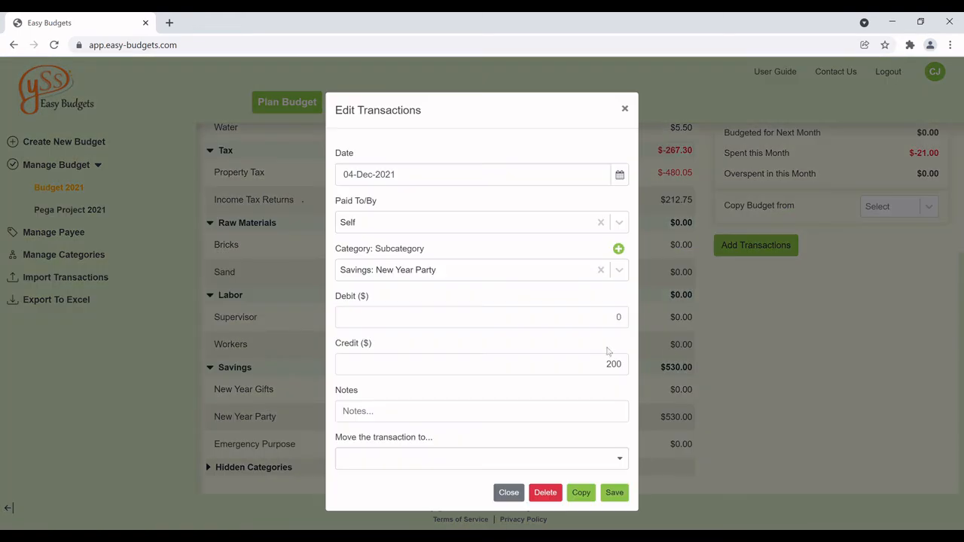
double_click(606, 365)
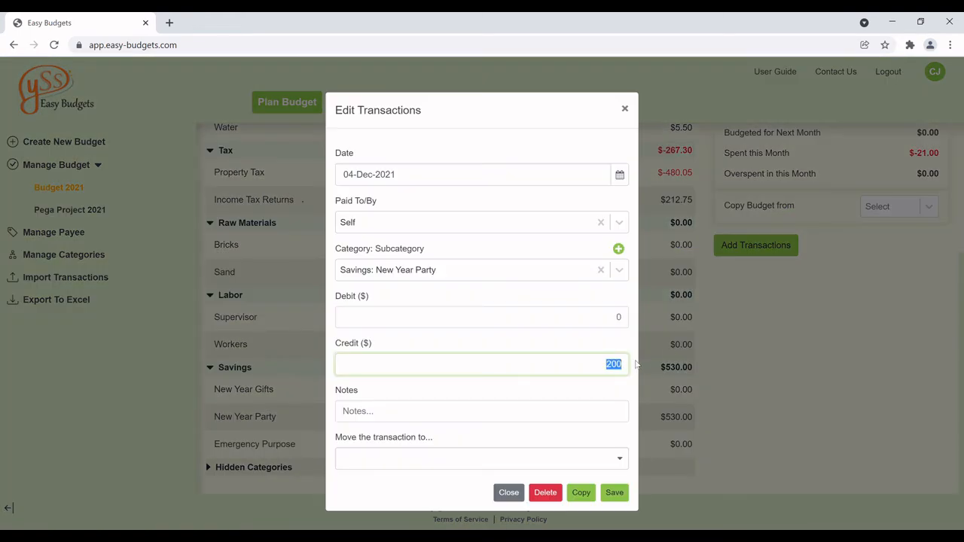
key(BackSpace)
click(617, 322)
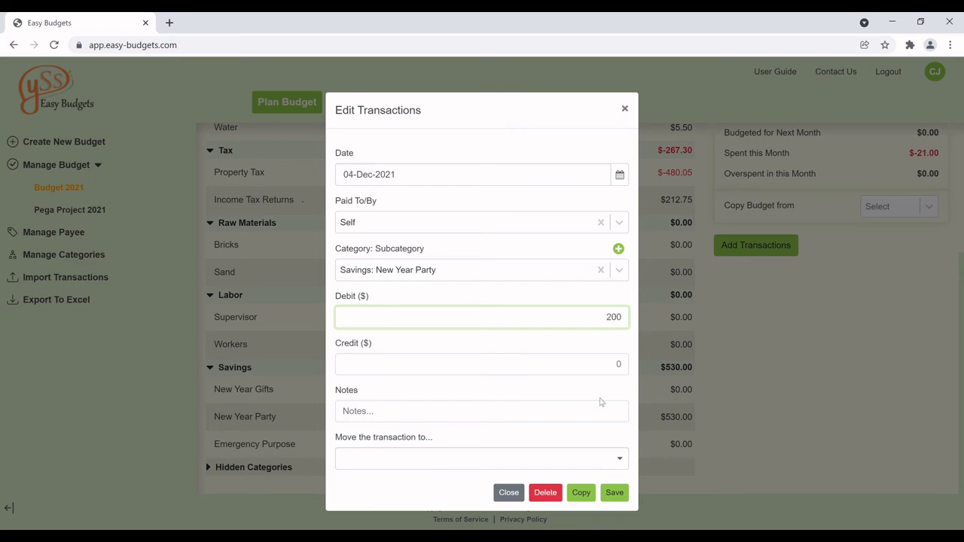
click(614, 493)
click(612, 272)
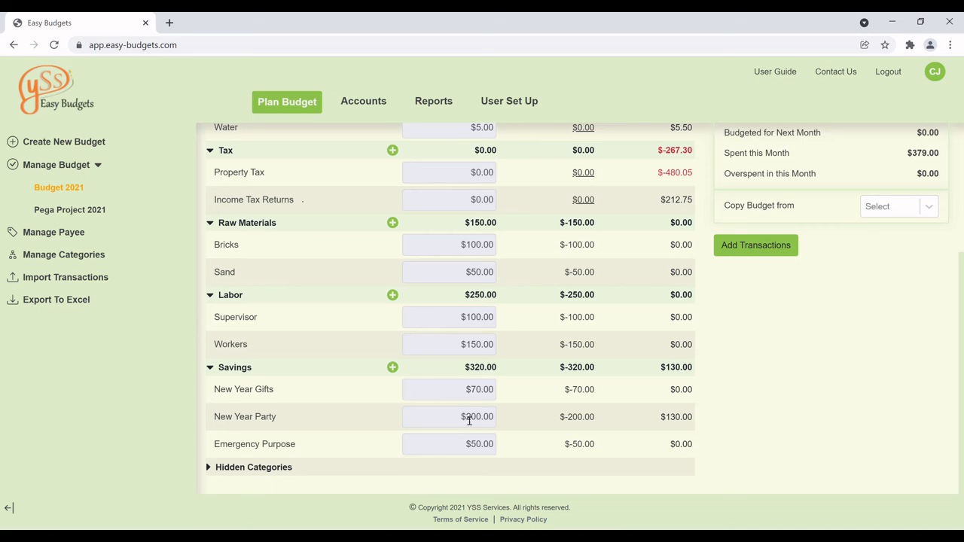
Compare the budgeted, spent and remaining amounts of the categories, especially New Year Party, between December and November 2021.
scroll(557, 297, up, 2)
scroll(557, 298, down, 2)
drag(666, 418, 697, 419)
scroll(592, 424, up, 3)
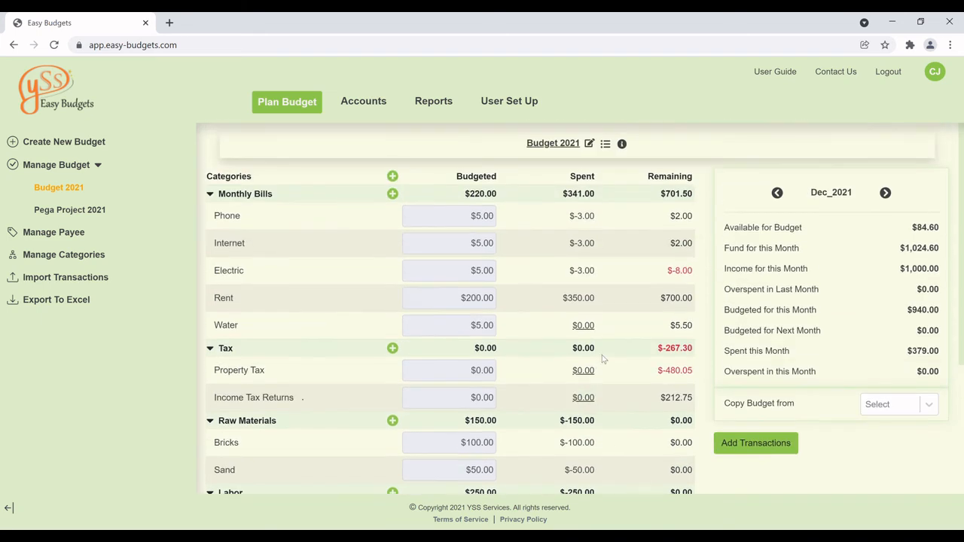
click(778, 195)
scroll(660, 399, down, 3)
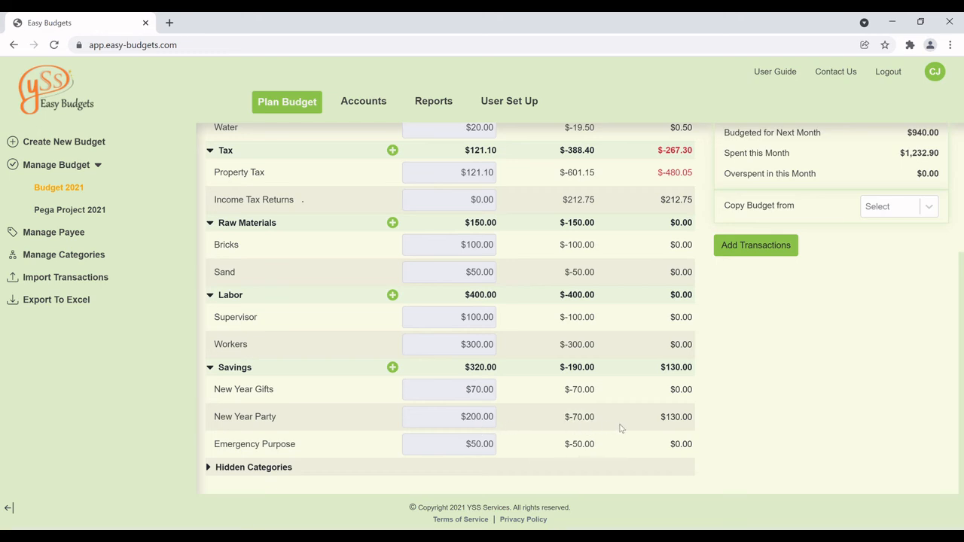
scroll(685, 422, up, 3)
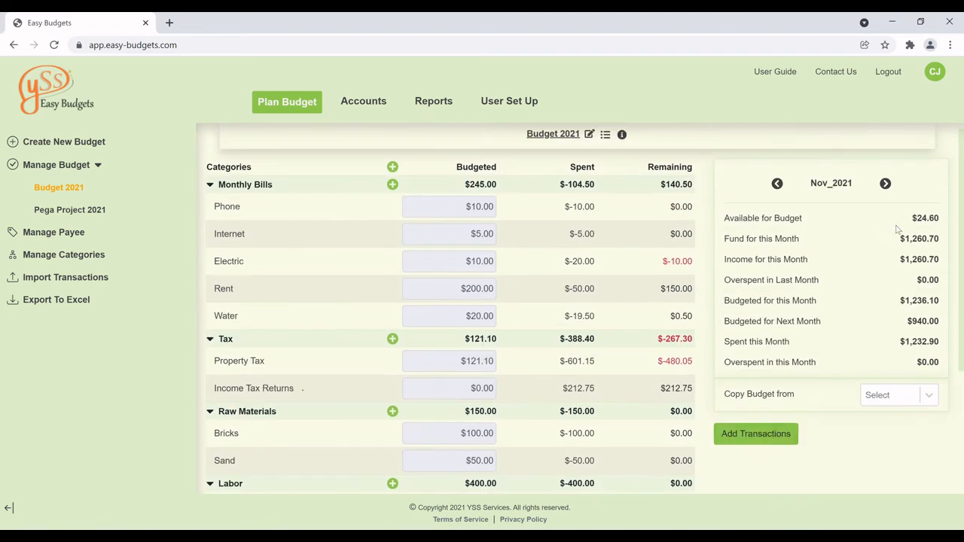
click(885, 183)
scroll(663, 444, down, 3)
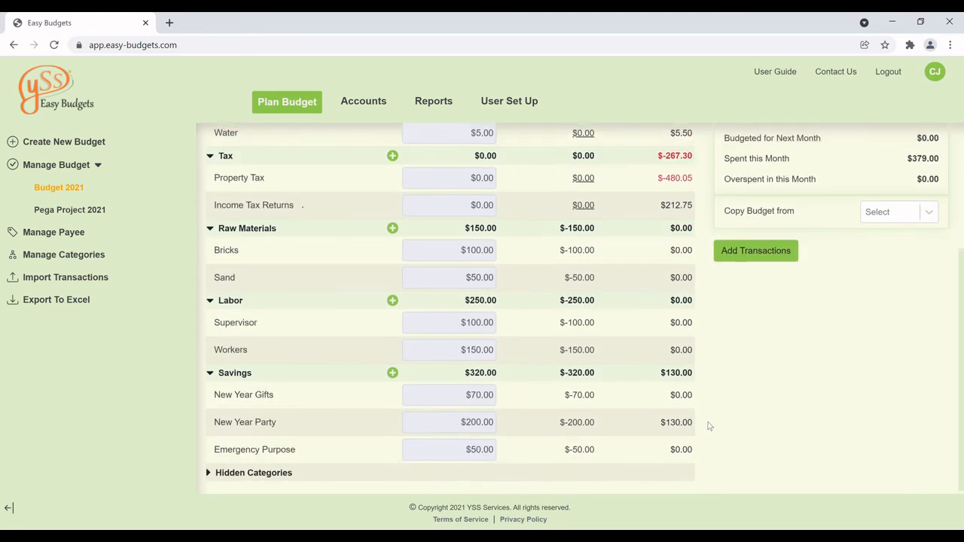
Review the December 2021 category amounts and the monthly summary, checking the total for Spent this Month.
scroll(707, 426, up, 2)
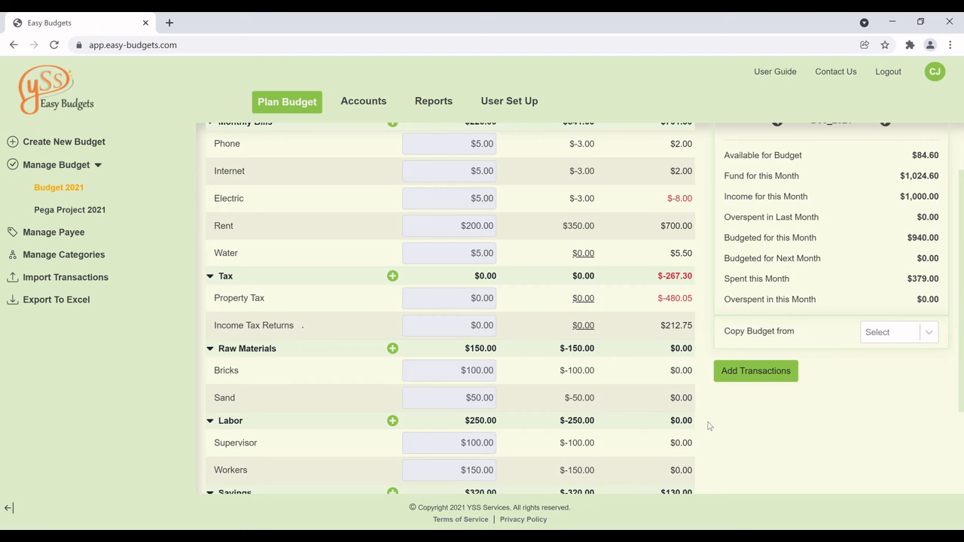
scroll(542, 382, up, 1)
scroll(542, 382, down, 1)
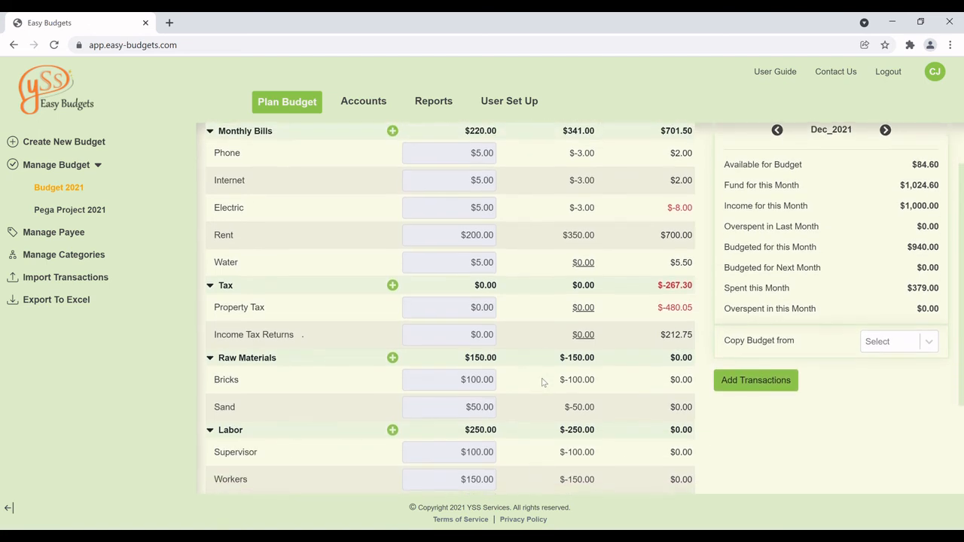
scroll(542, 382, up, 1)
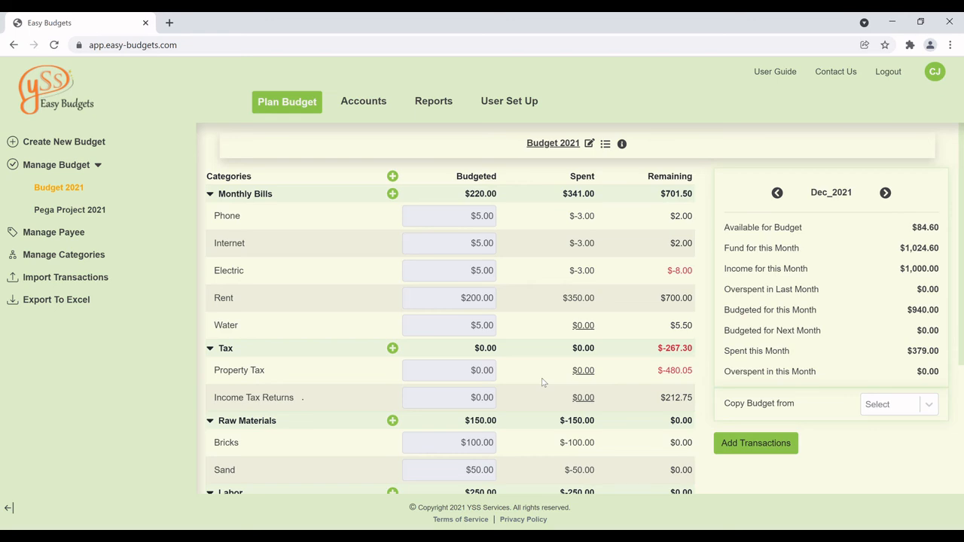
scroll(542, 383, down, 3)
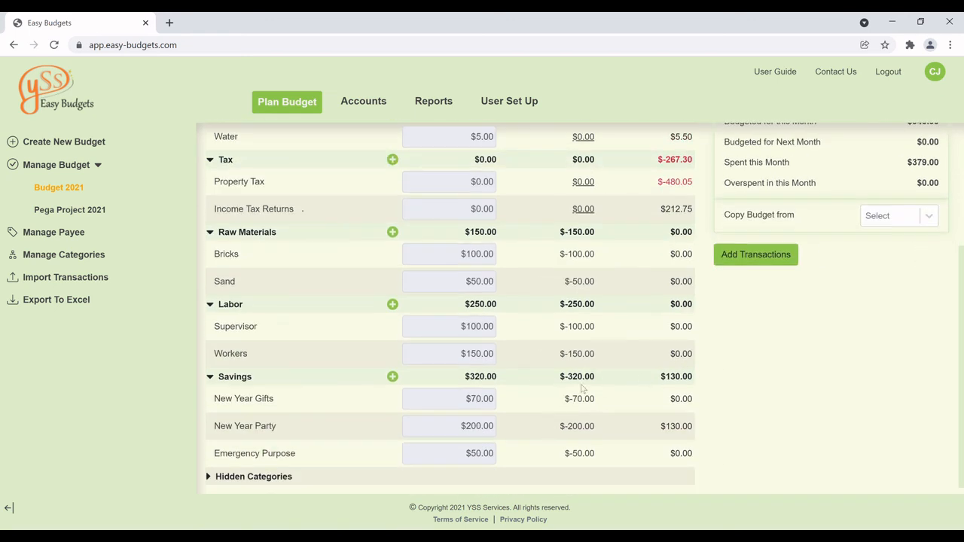
scroll(603, 426, up, 2)
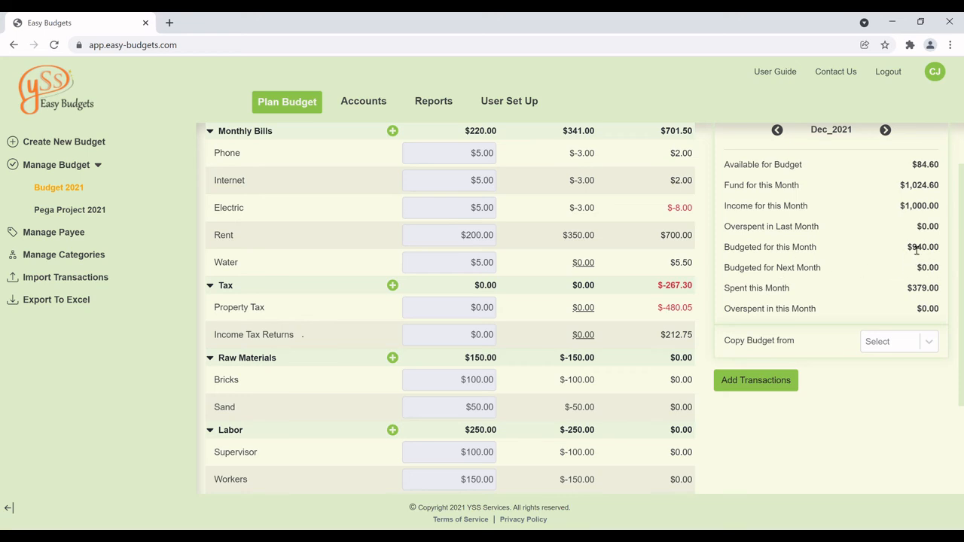
double_click(920, 288)
Start a new transaction from the New Year Party spent history, with account Chase and payee Self.
scroll(741, 461, down, 2)
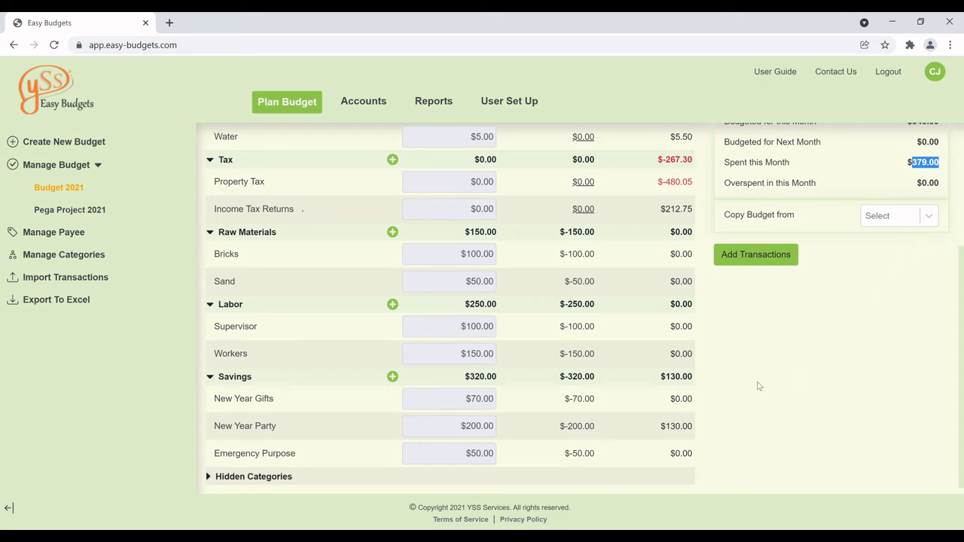
click(589, 428)
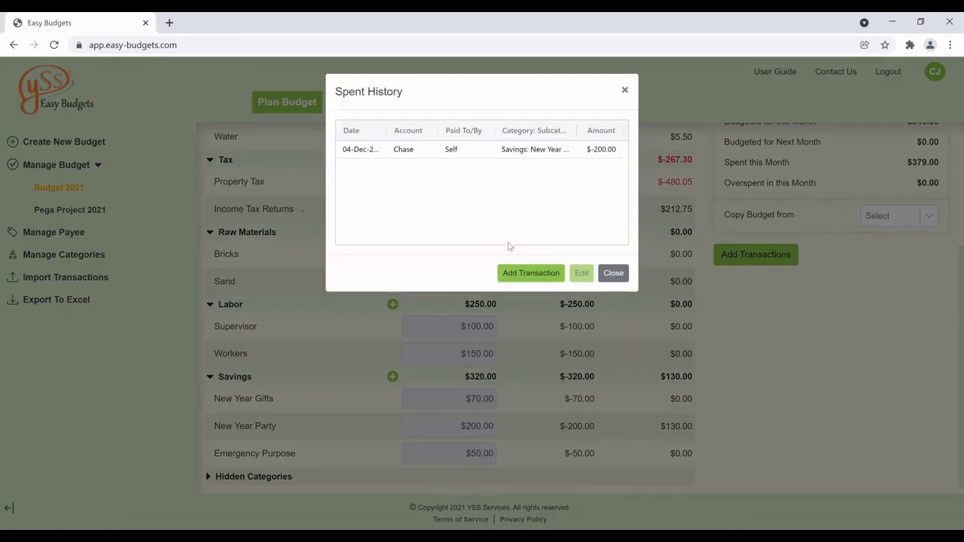
click(530, 273)
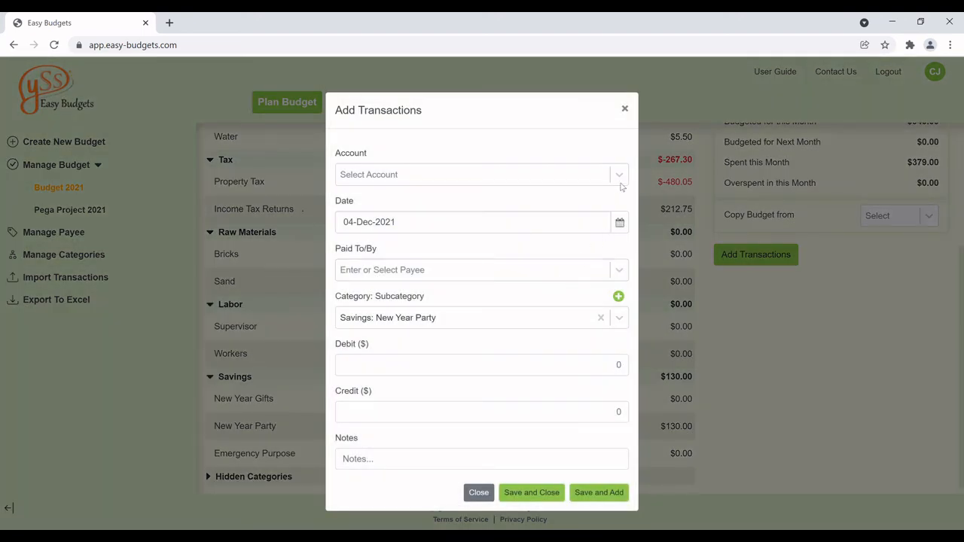
click(617, 175)
click(480, 212)
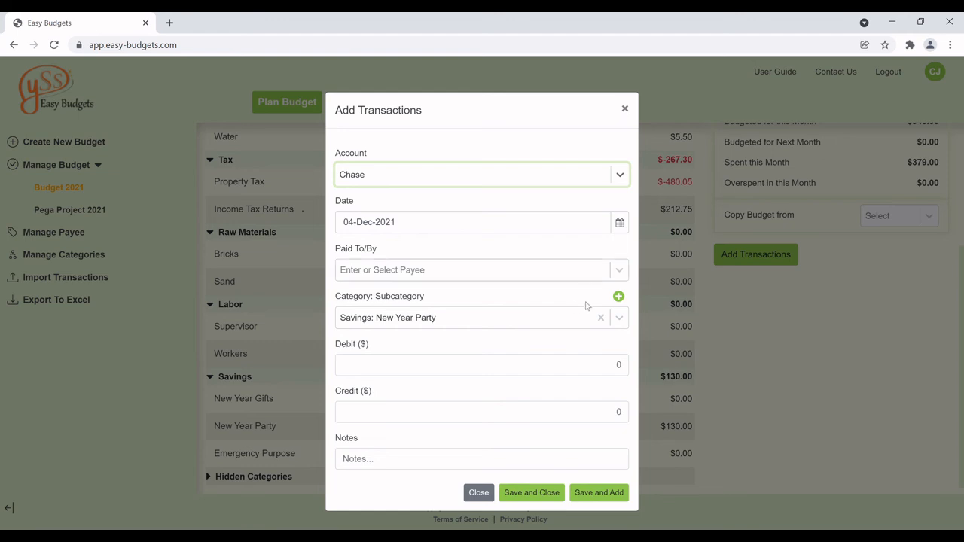
click(609, 272)
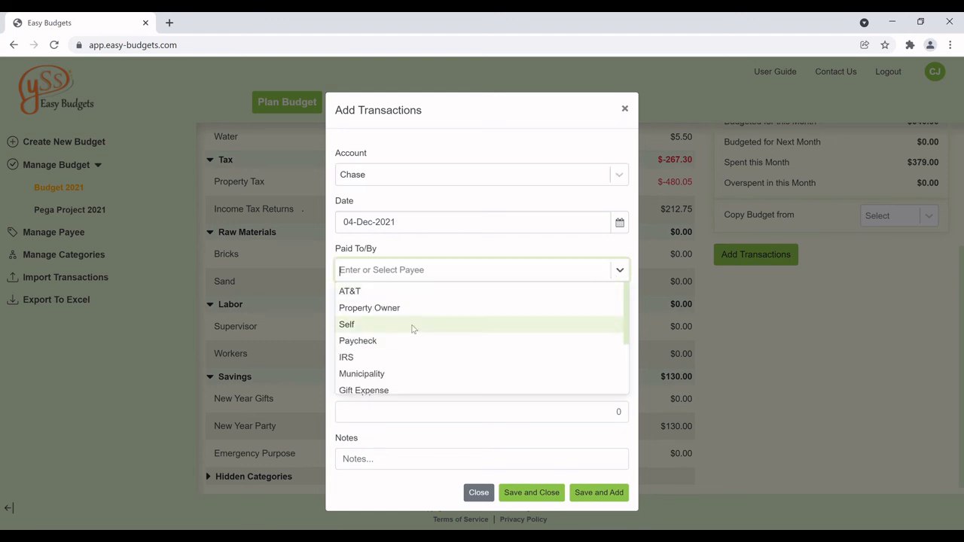
click(413, 324)
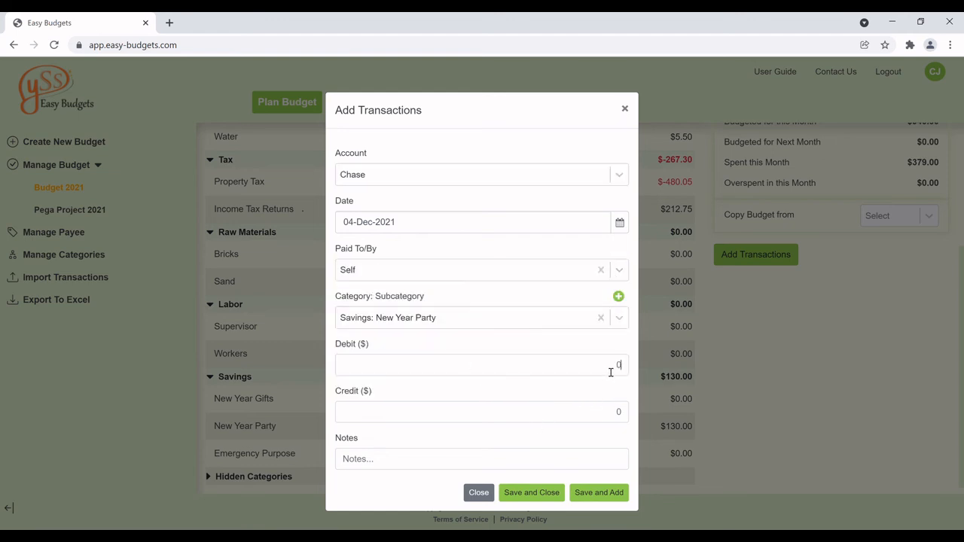
Enter a $130 debit for the New Year Party transaction, save and close it, and check the category's spent history.
click(610, 368)
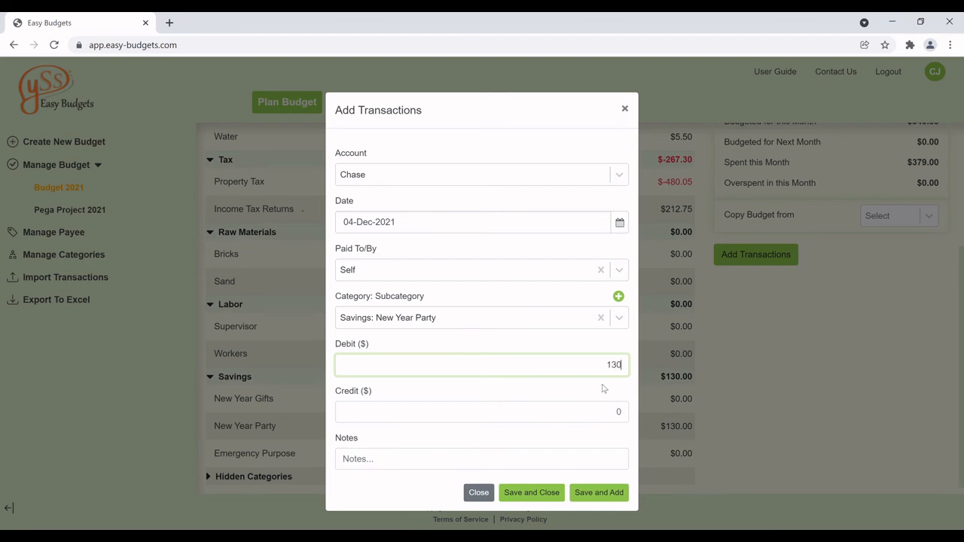
click(545, 493)
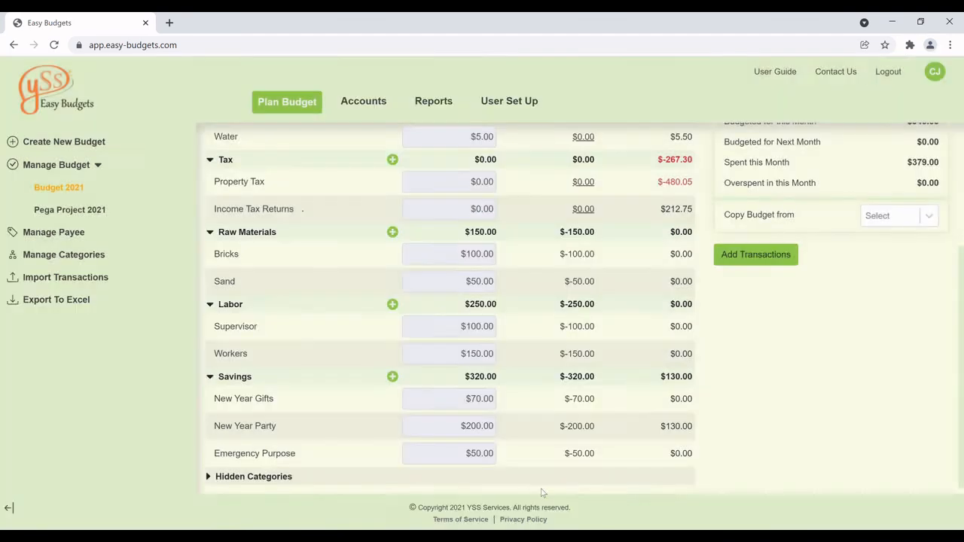
click(595, 425)
click(623, 276)
Review the December summary and collapse Monthly Bills, Tax, Raw Materials, Labor and Savings to show only the category totals.
scroll(823, 358, up, 3)
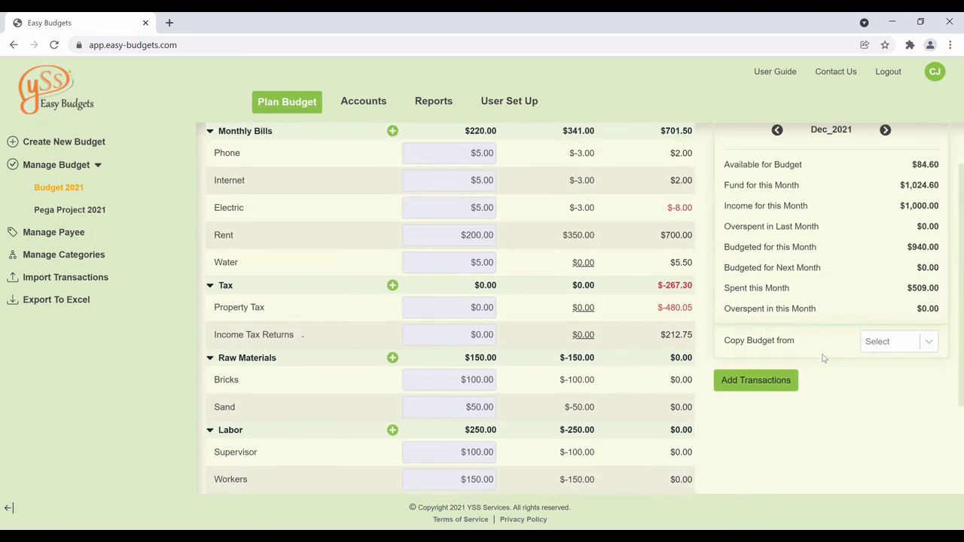
scroll(641, 254, up, 1)
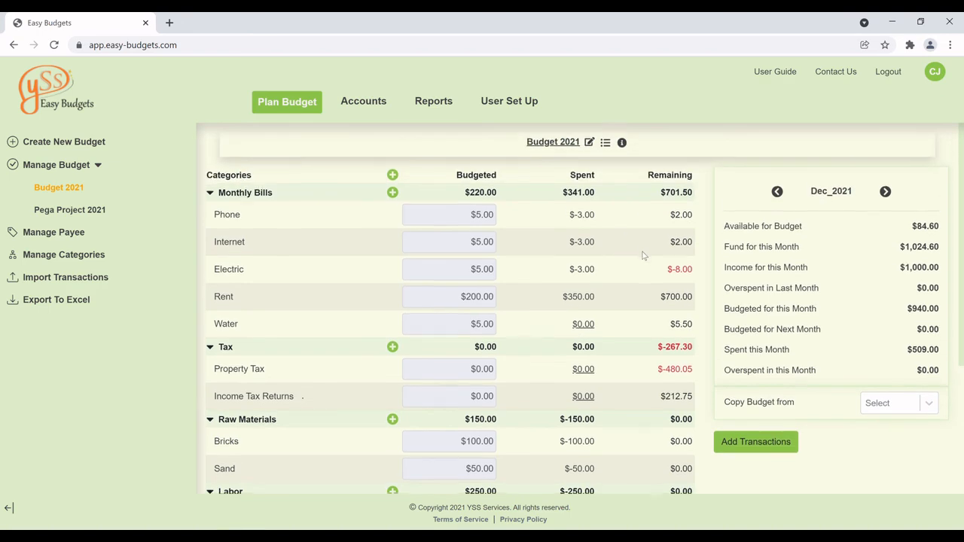
scroll(637, 280, down, 2)
scroll(636, 279, up, 3)
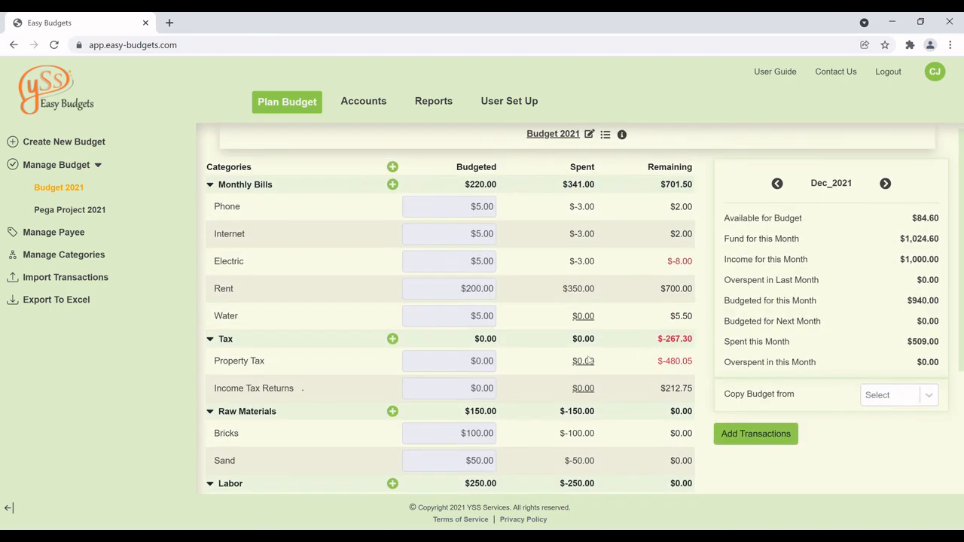
scroll(642, 276, up, 1)
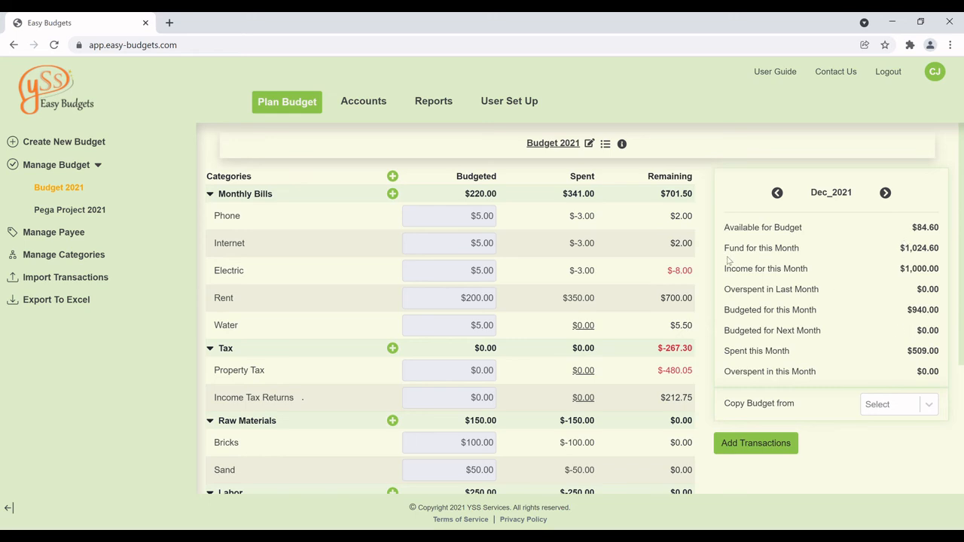
click(210, 194)
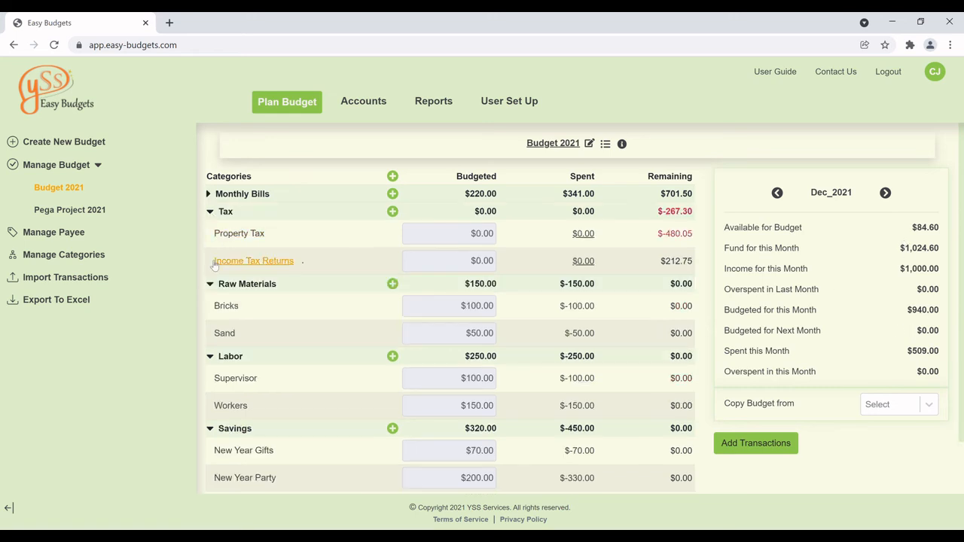
click(208, 284)
click(210, 212)
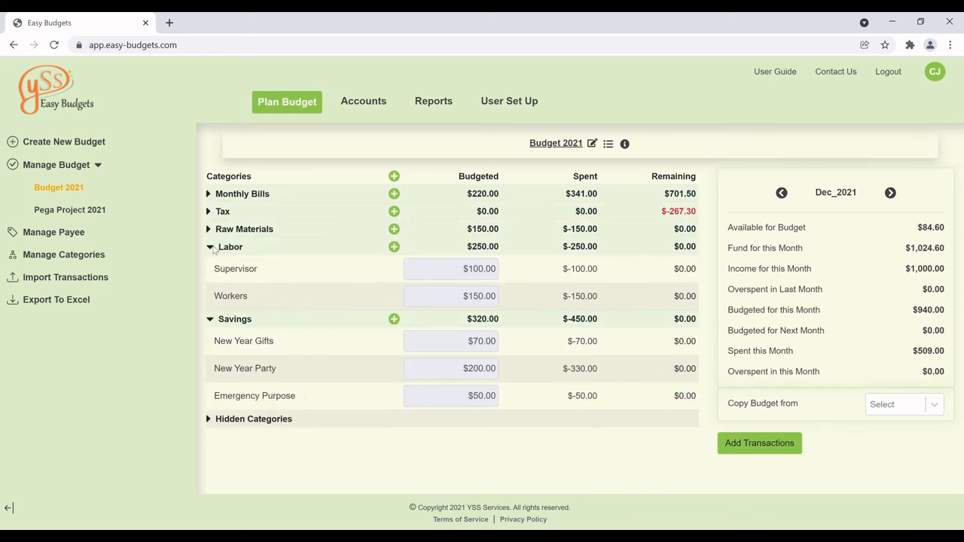
click(210, 247)
click(210, 266)
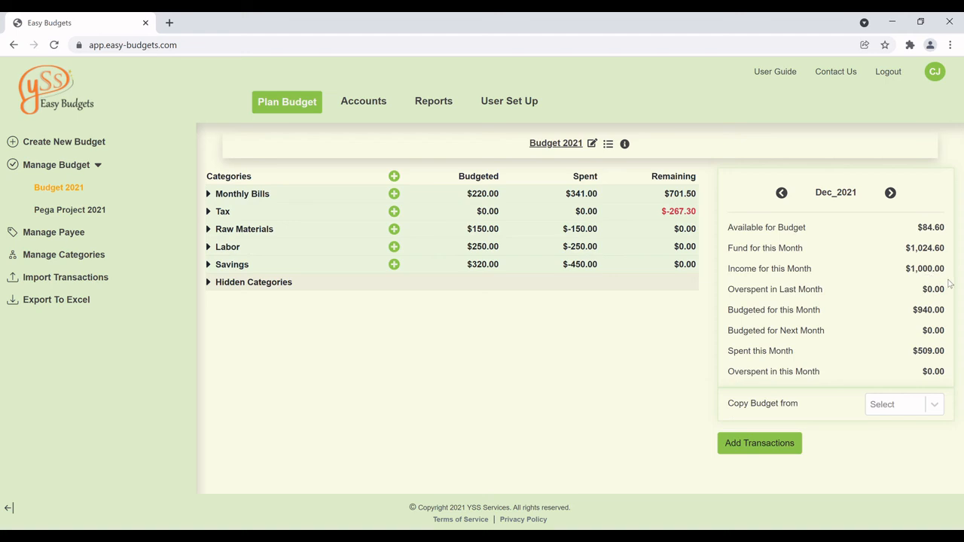
Compare November's category totals with December's, then examine the December subcategories of Savings, Tax and Monthly Bills.
click(782, 193)
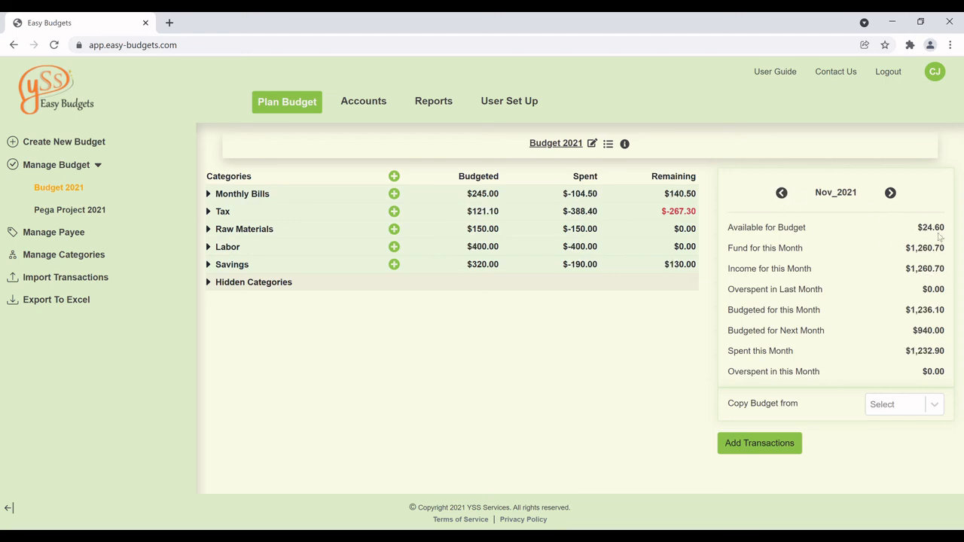
click(891, 193)
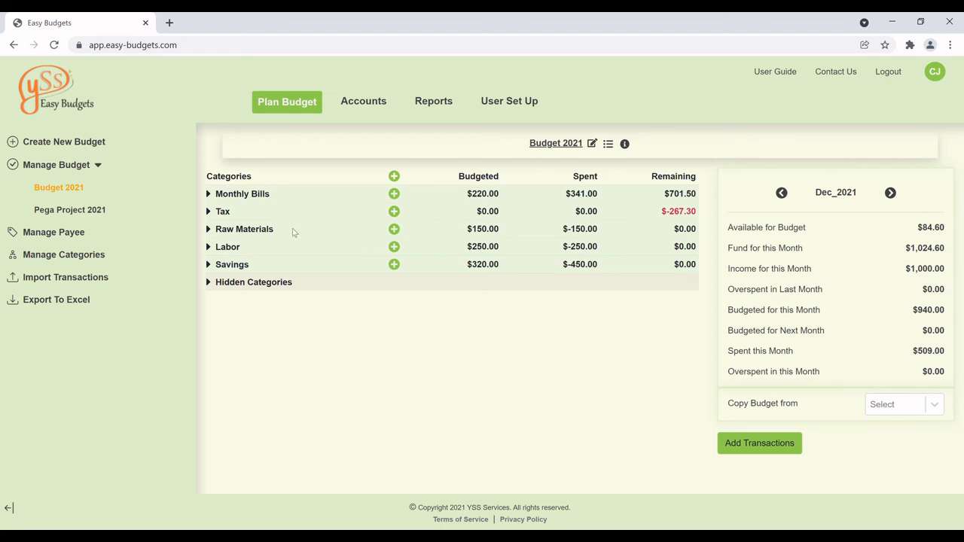
click(210, 264)
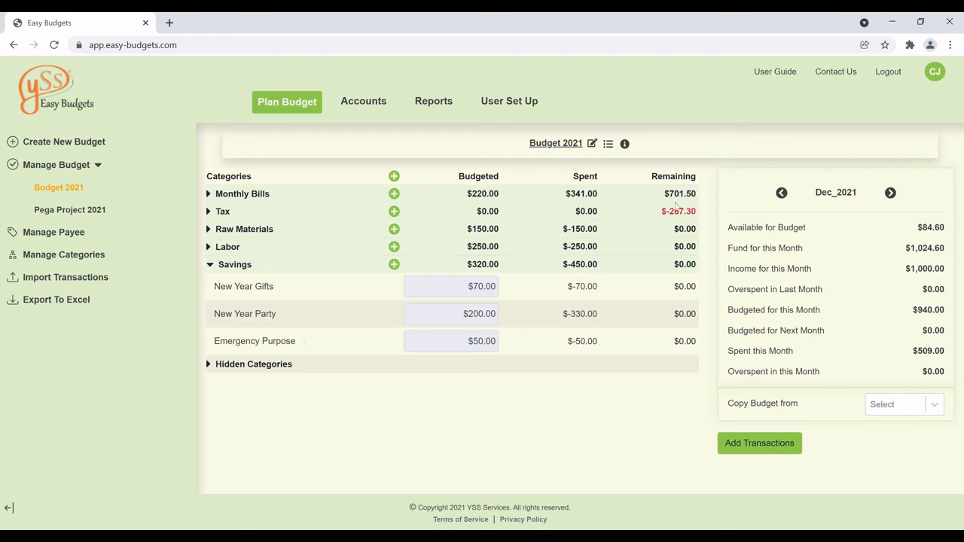
click(209, 211)
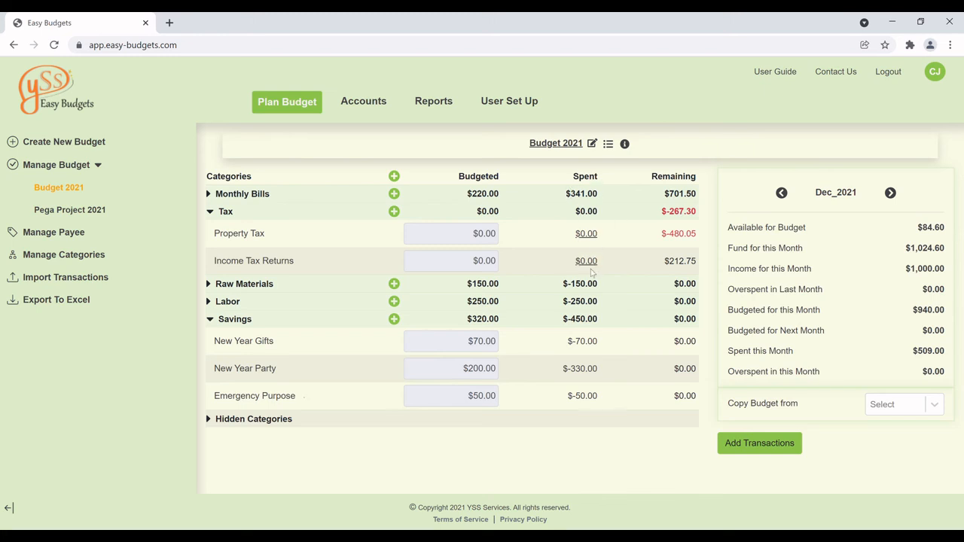
click(208, 194)
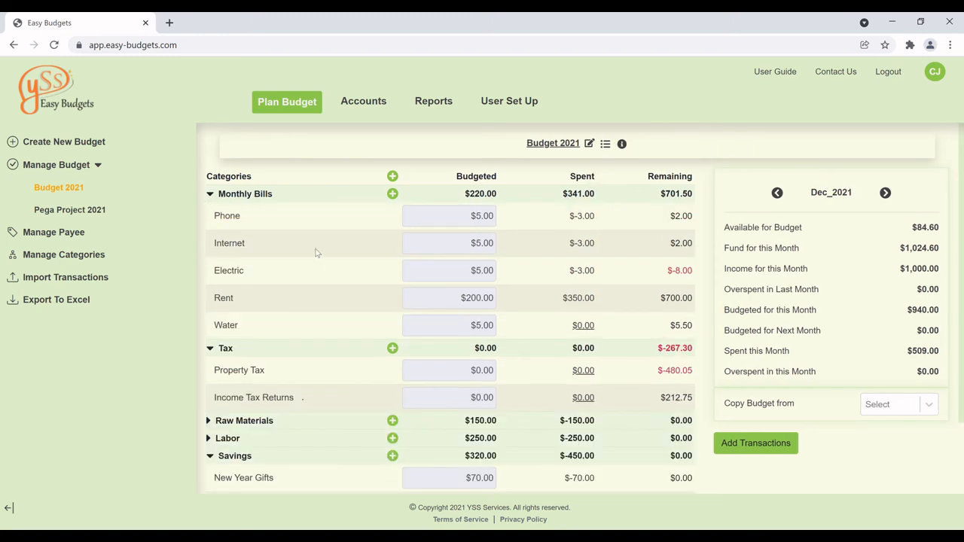
click(213, 351)
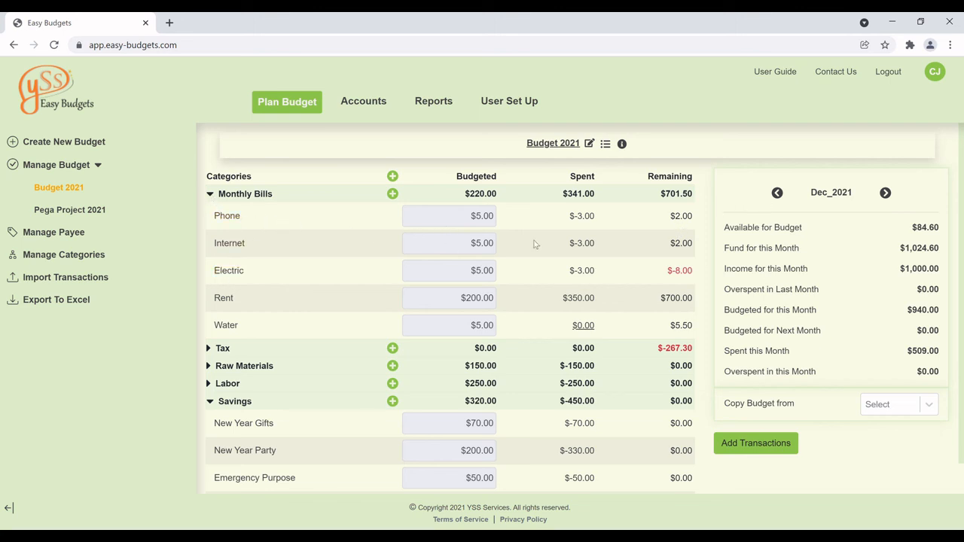
Compare the Monthly Bills and Savings subcategories between November and December 2021, especially the remaining amount of New Year Party, ending on December.
click(778, 194)
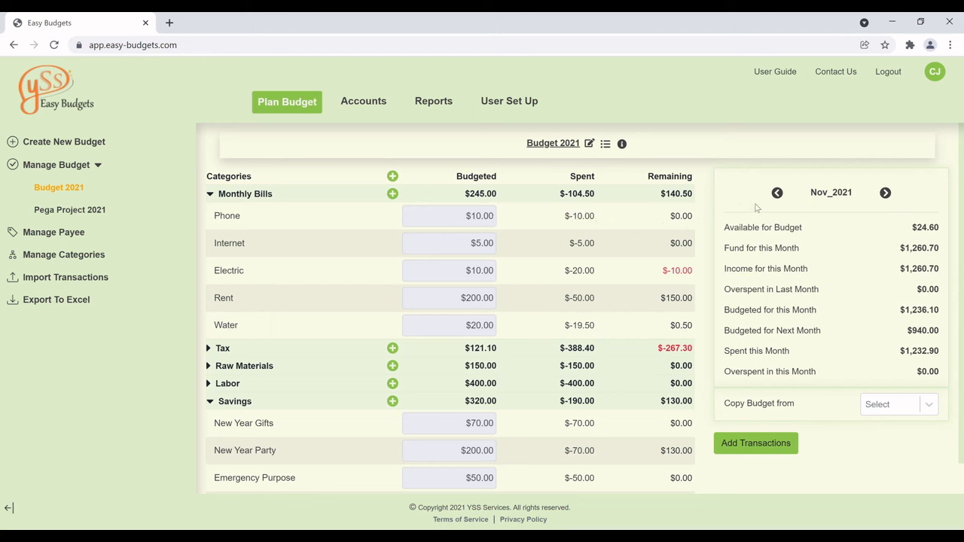
click(885, 194)
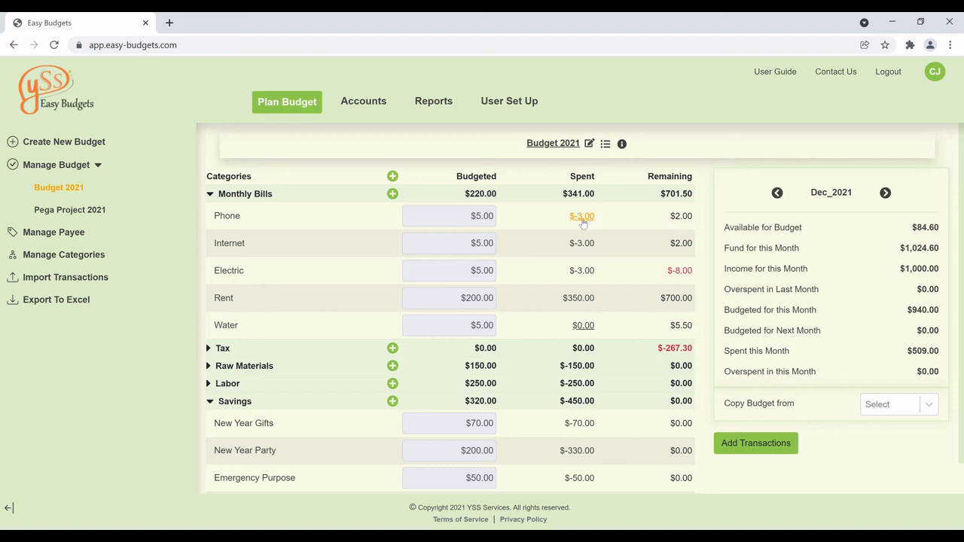
scroll(670, 237, down, 1)
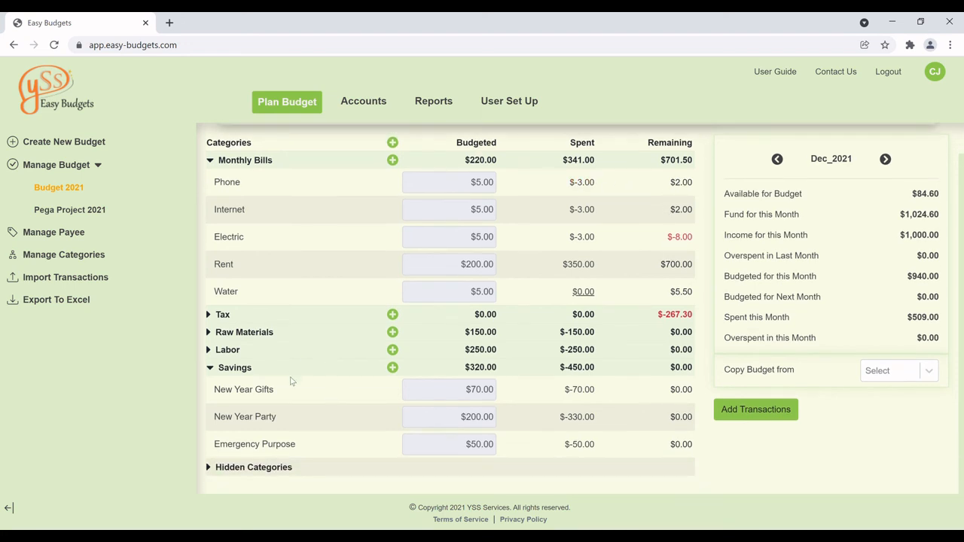
scroll(499, 366, up, 1)
scroll(652, 329, down, 1)
click(777, 160)
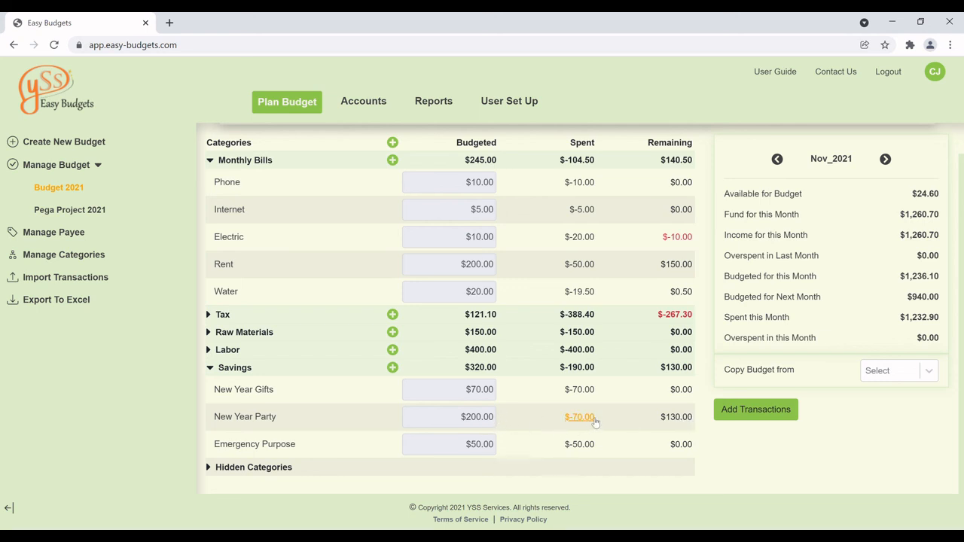
scroll(700, 369, up, 1)
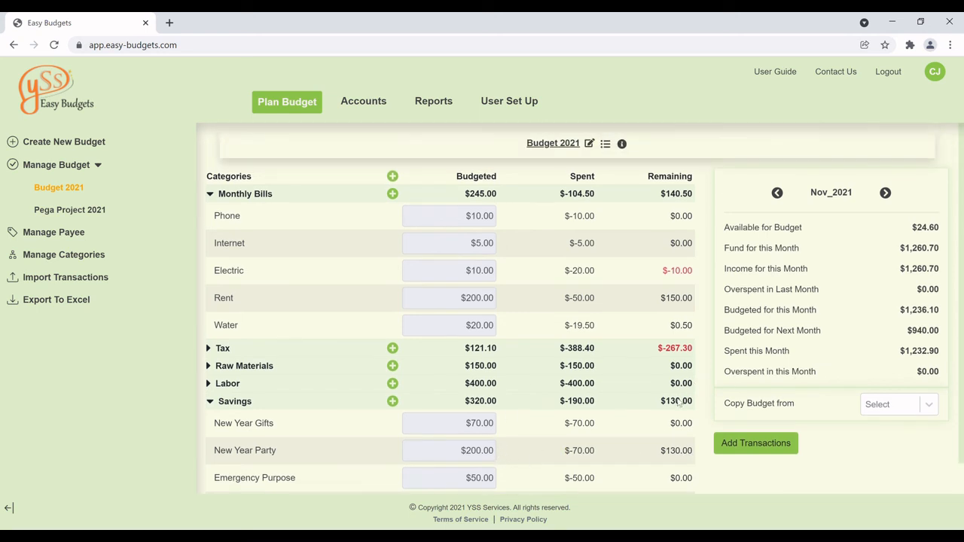
click(886, 194)
scroll(642, 456, down, 1)
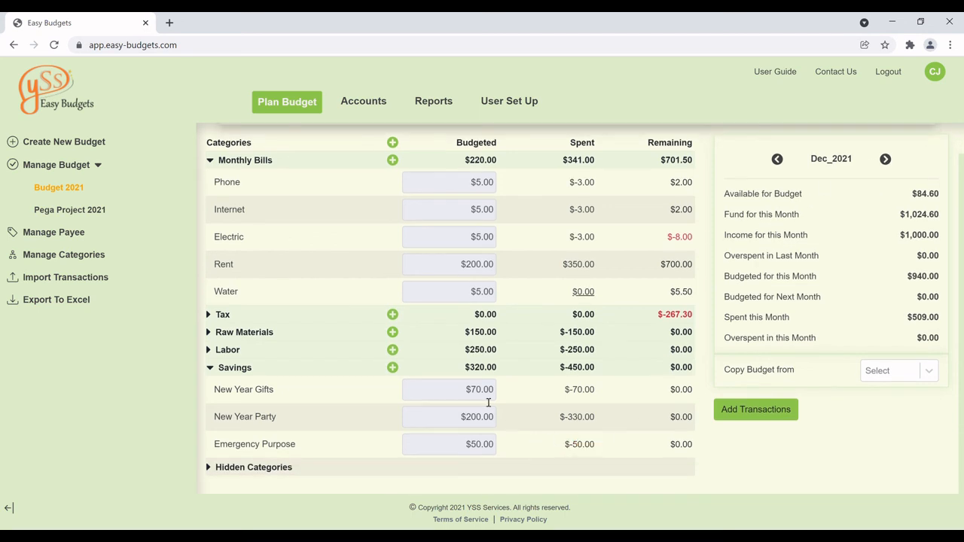
scroll(490, 396, up, 1)
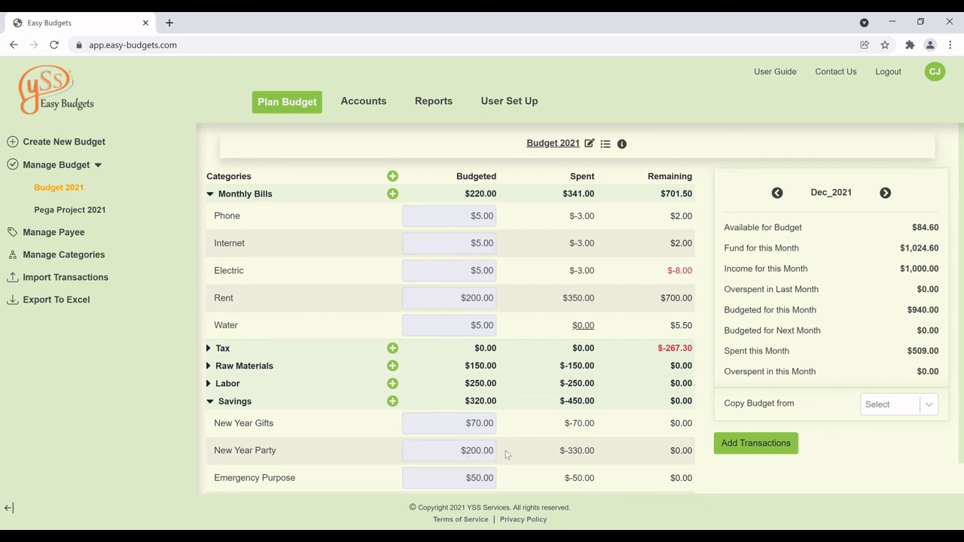
click(777, 193)
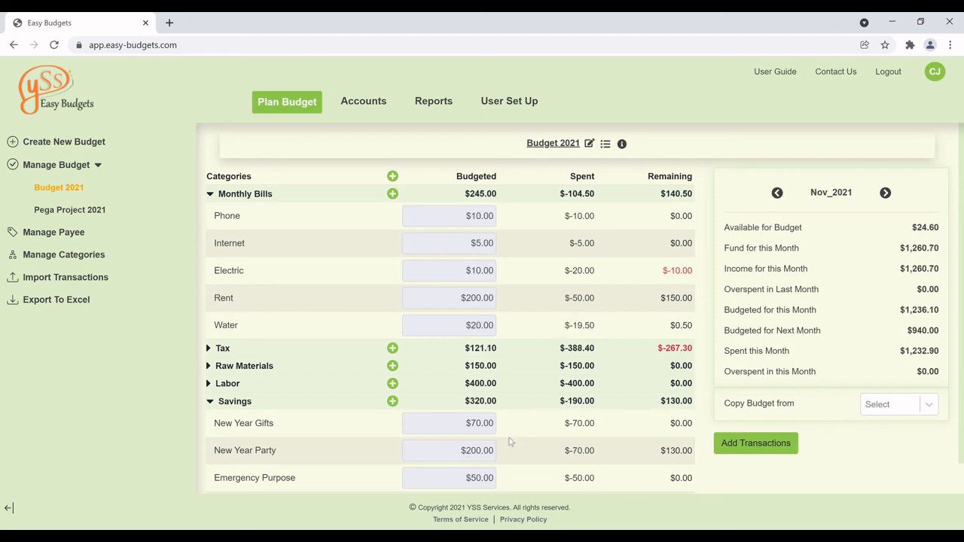
click(885, 194)
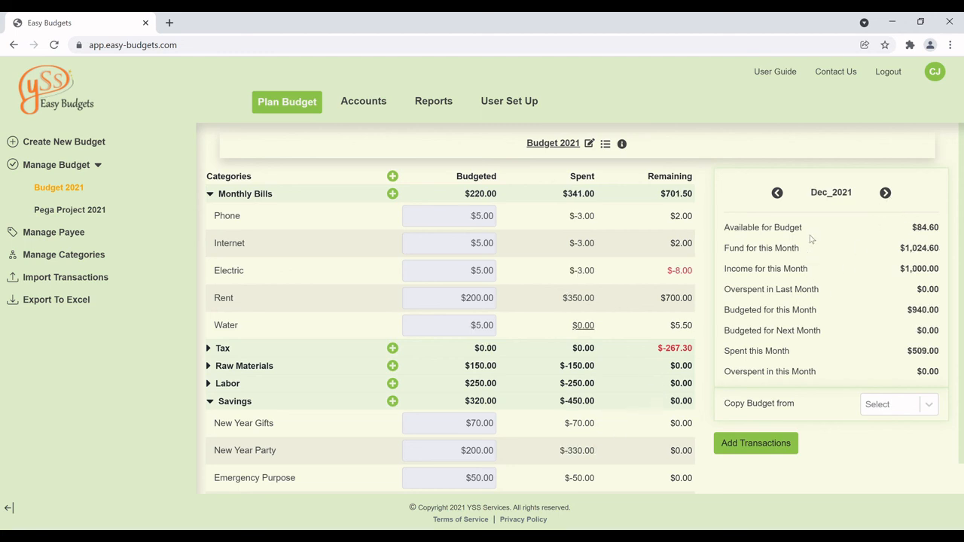
Compare the November and December 2021 summaries, especially available for budget, fund, income, budgeted and spent amounts, ending on December.
click(777, 194)
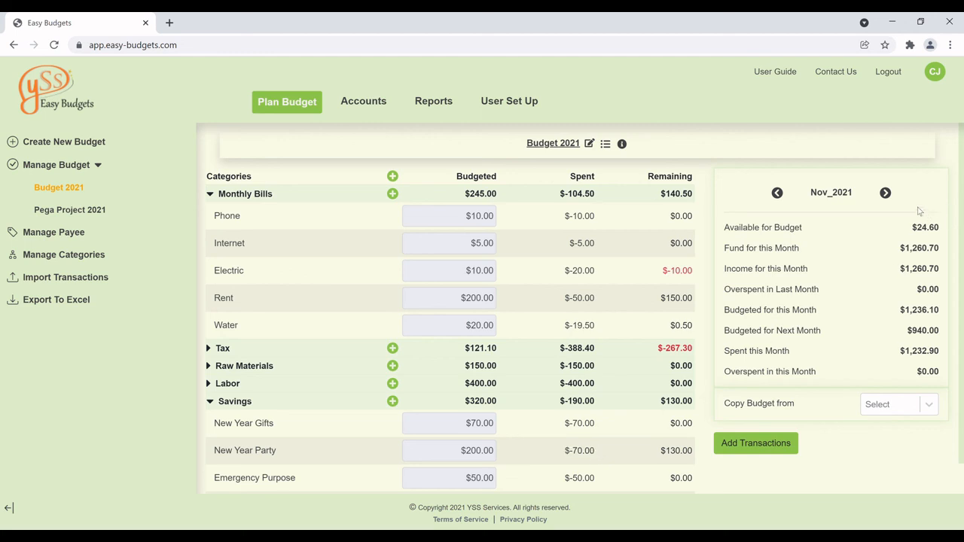
click(885, 193)
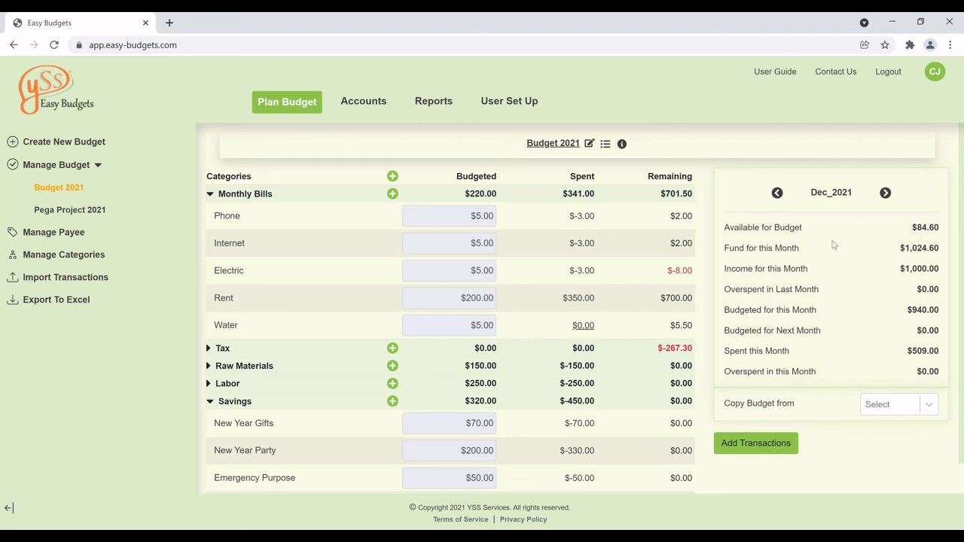
click(777, 194)
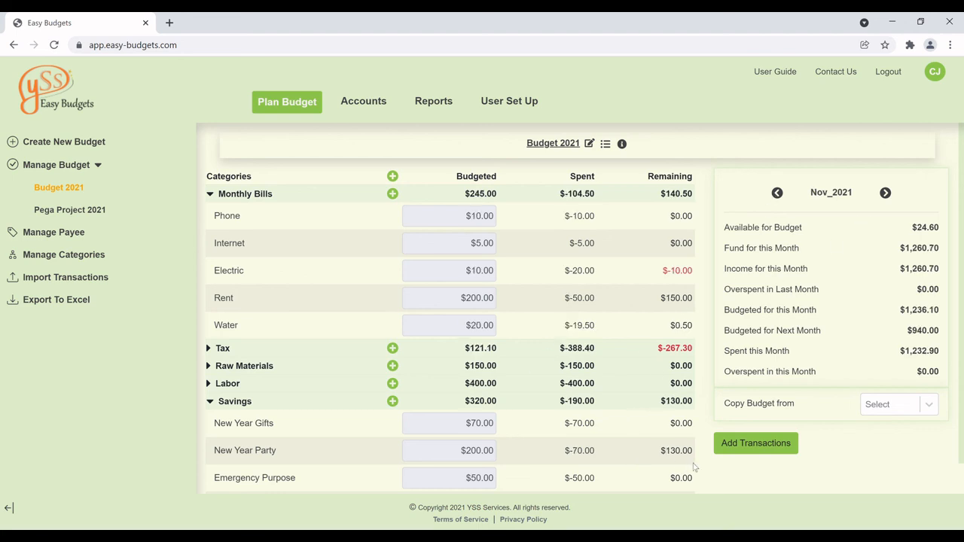
click(885, 194)
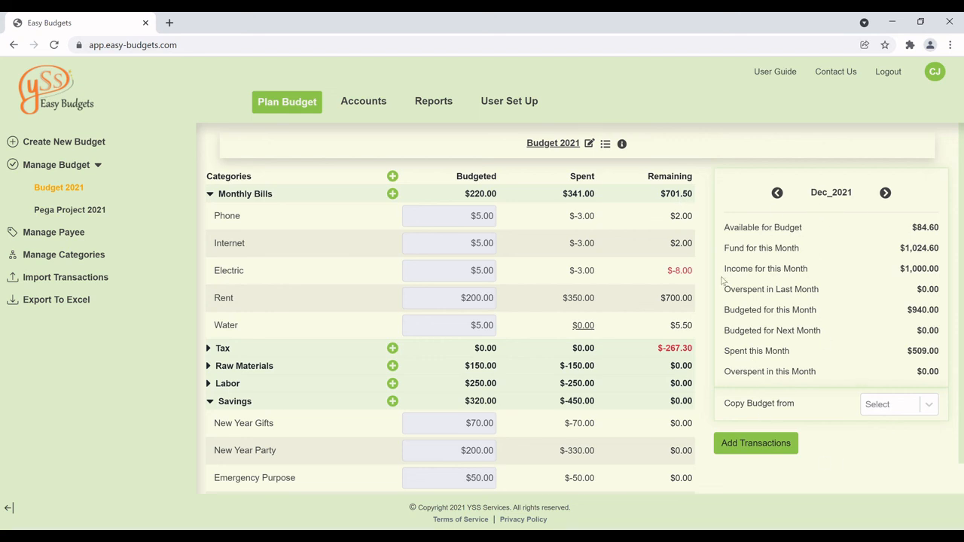
scroll(760, 237, down, 1)
scroll(760, 237, up, 1)
click(776, 193)
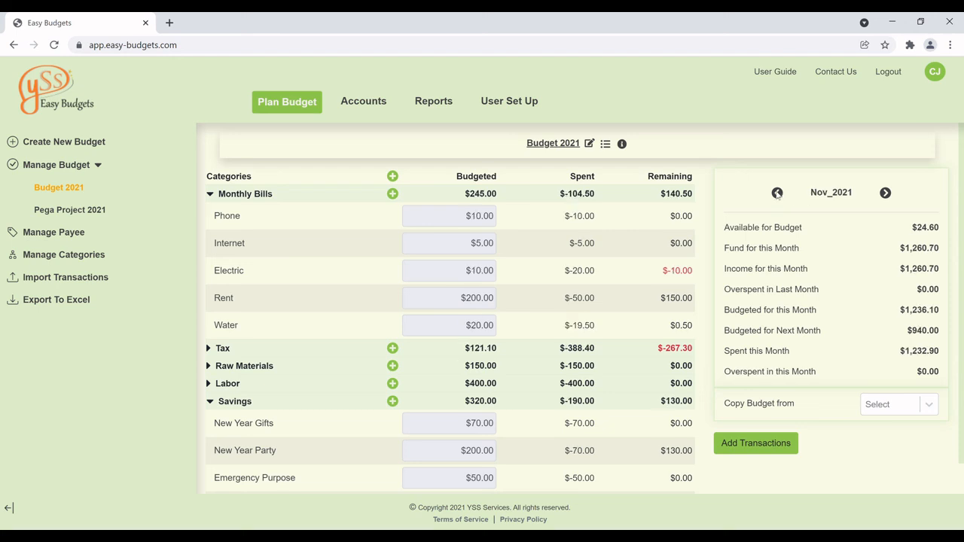
click(777, 193)
click(885, 194)
click(884, 194)
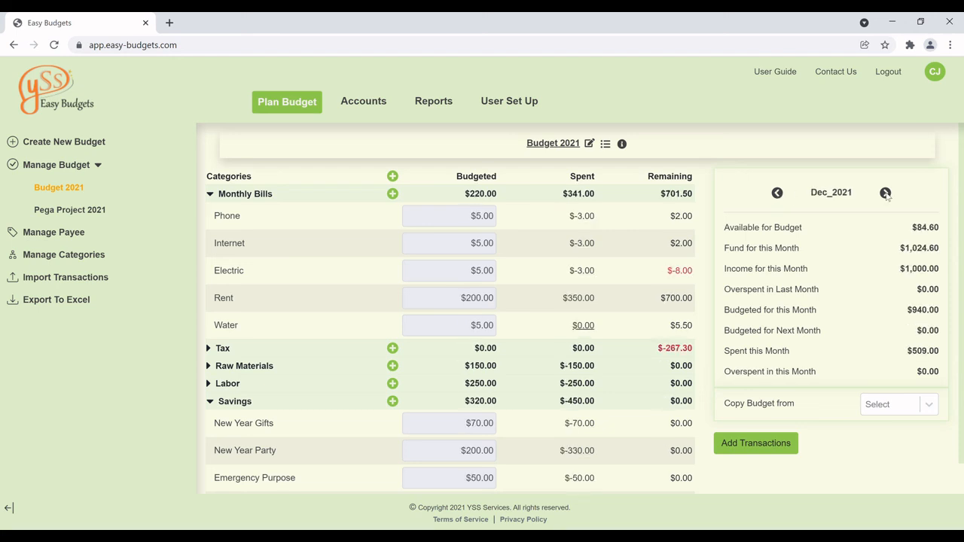
Browse the years 2020 to 2022 in the month picker, check November 2021 again and return to December 2021.
click(845, 194)
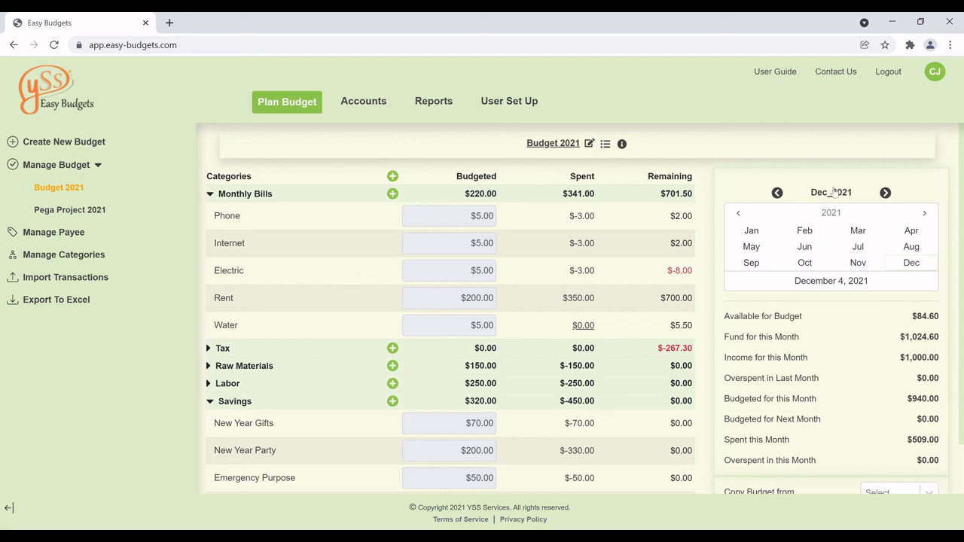
click(740, 214)
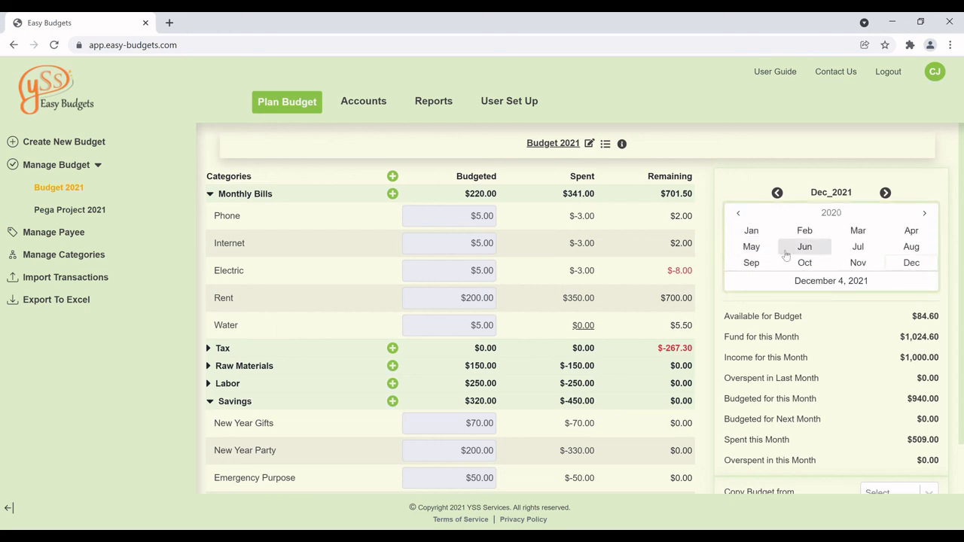
click(924, 214)
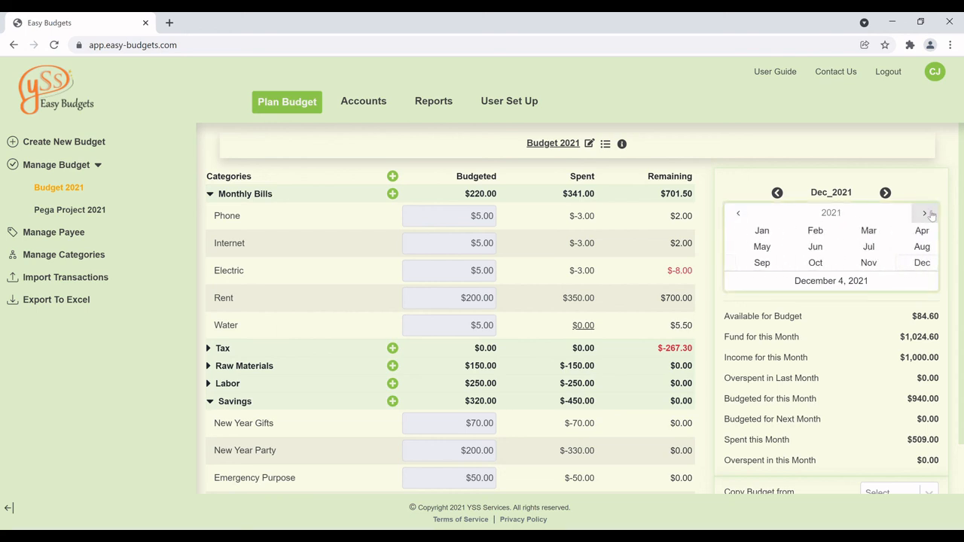
click(925, 214)
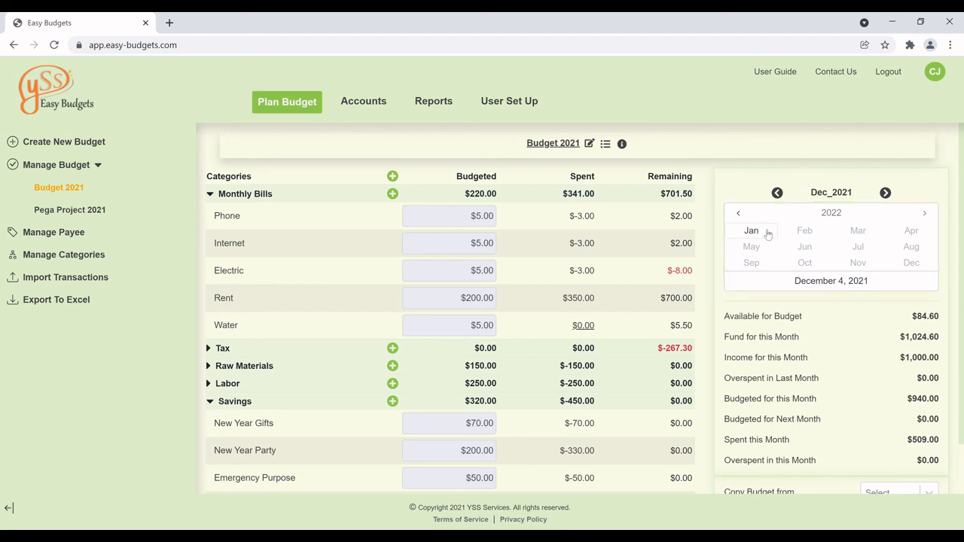
click(777, 194)
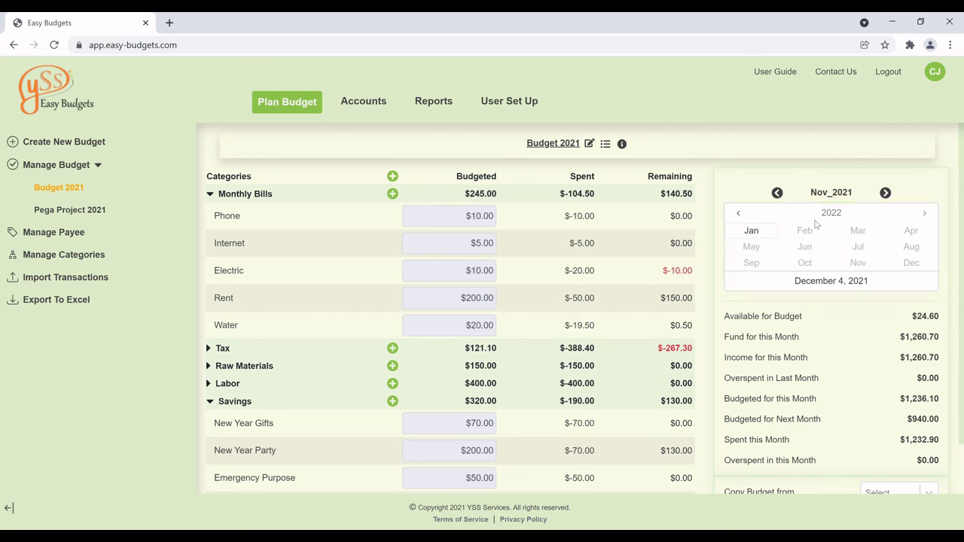
click(886, 193)
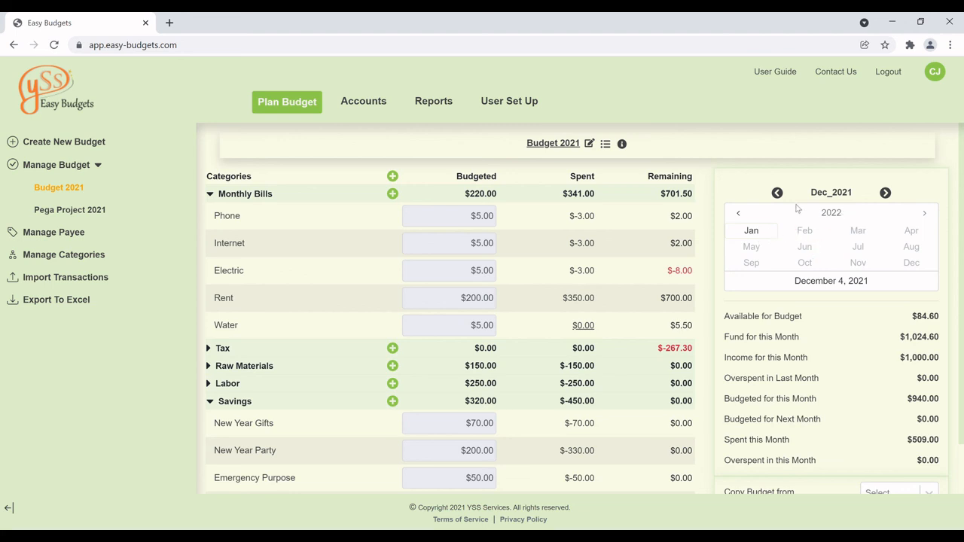
scroll(700, 317, down, 2)
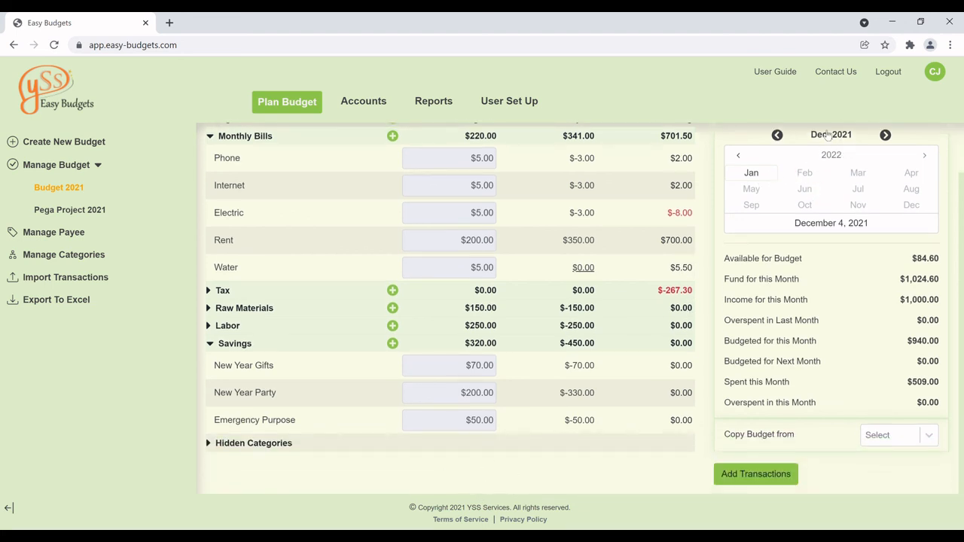
scroll(826, 136, up, 2)
Hide the Rent subcategory of Monthly Bills in the December 2021 budget.
scroll(383, 482, down, 1)
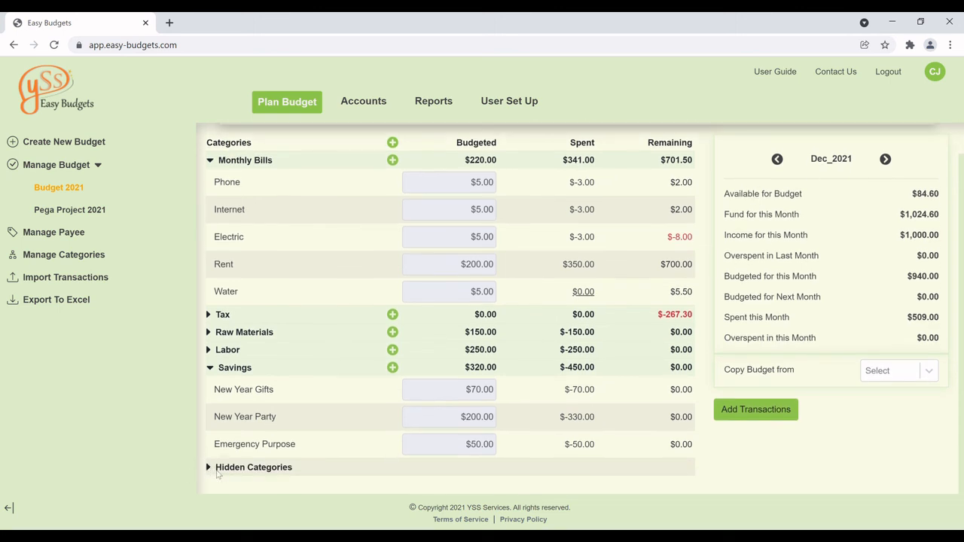
scroll(326, 453, up, 1)
scroll(326, 453, down, 1)
scroll(326, 453, up, 1)
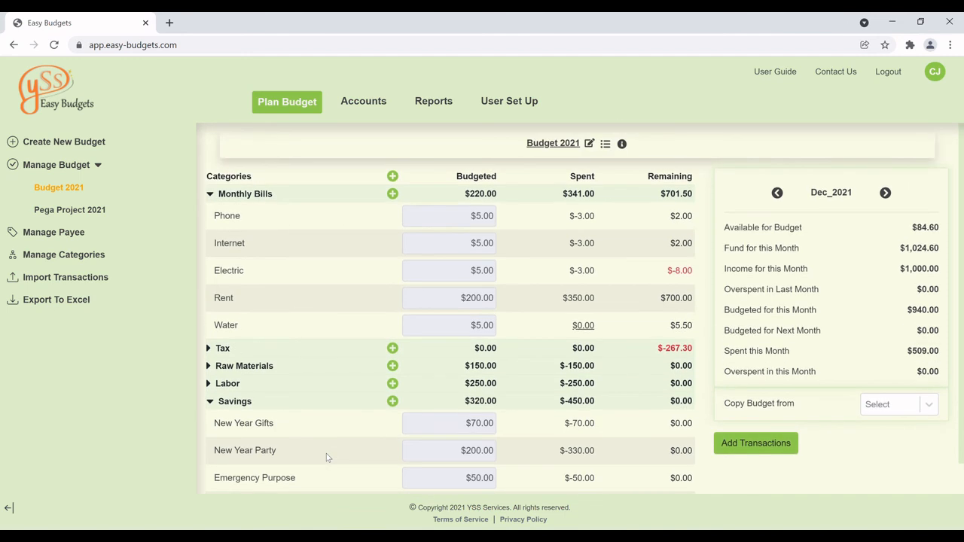
click(233, 303)
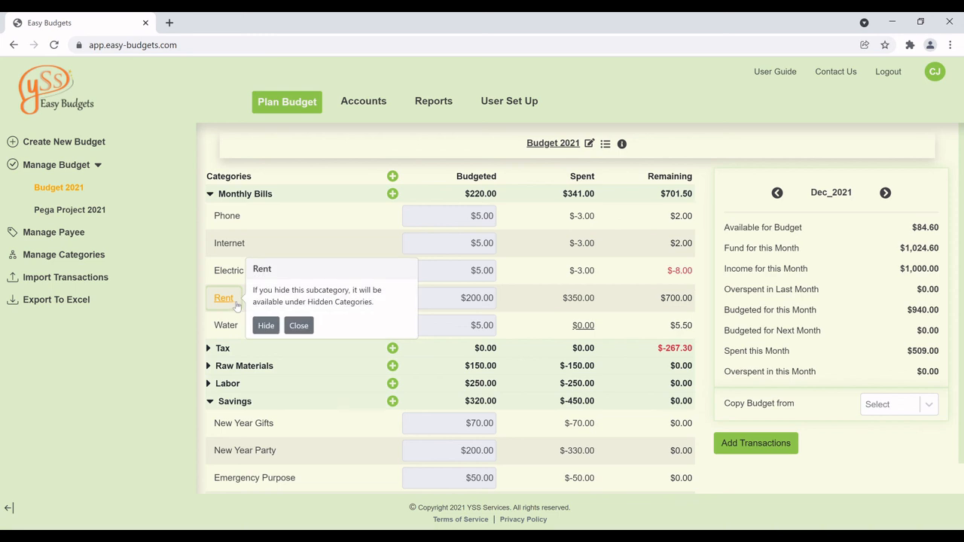
click(266, 326)
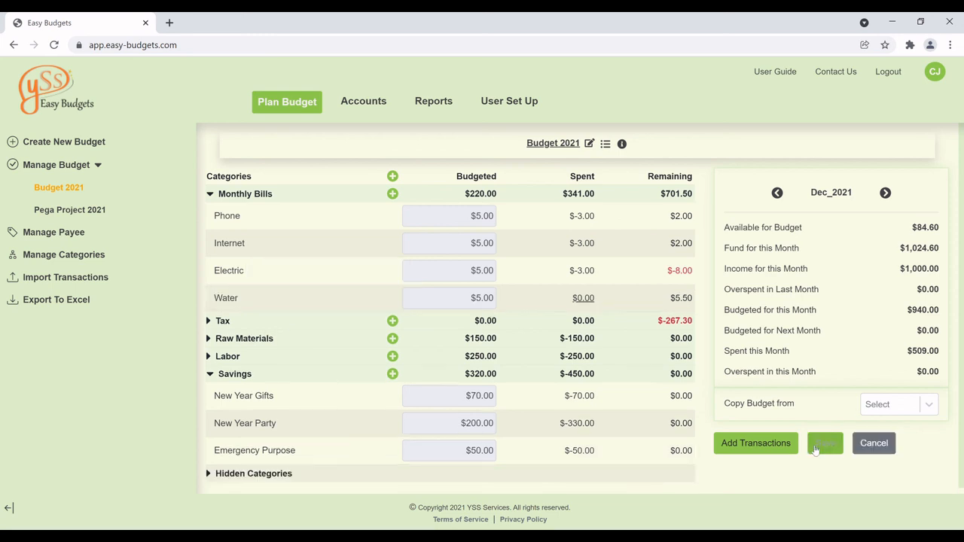
scroll(256, 475, down, 1)
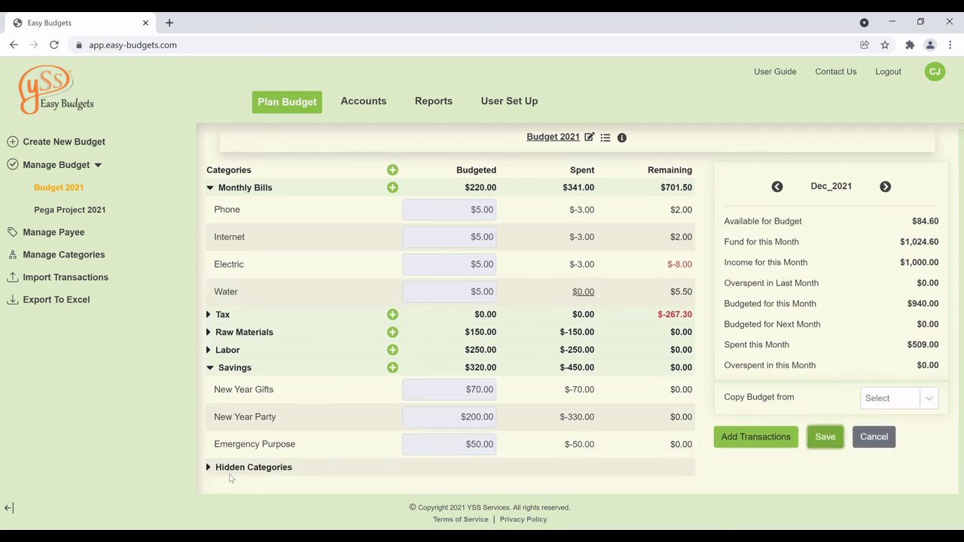
Expand Hidden Categories and examine Rent's budgeted, spent and remaining amounts against the Monthly Bills totals.
click(212, 470)
scroll(279, 477, down, 1)
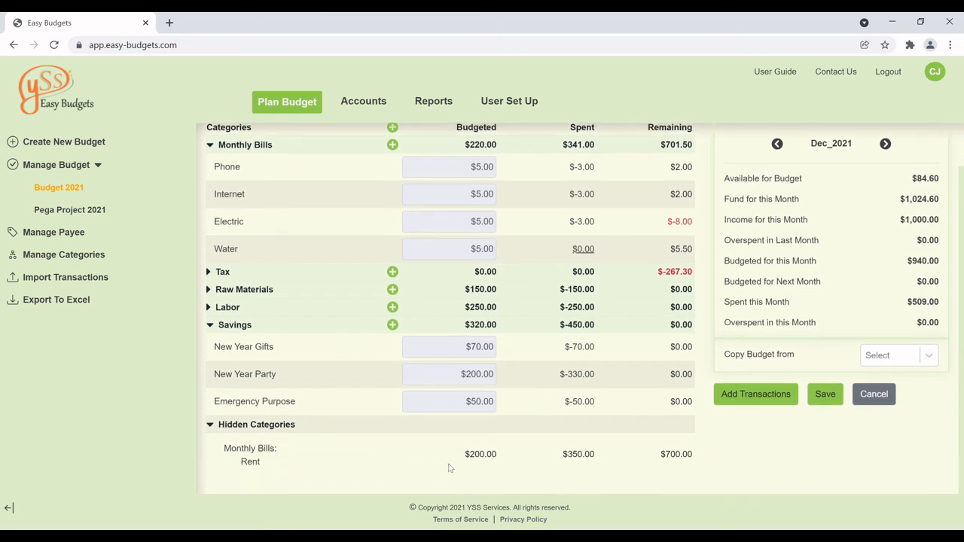
scroll(502, 460, up, 1)
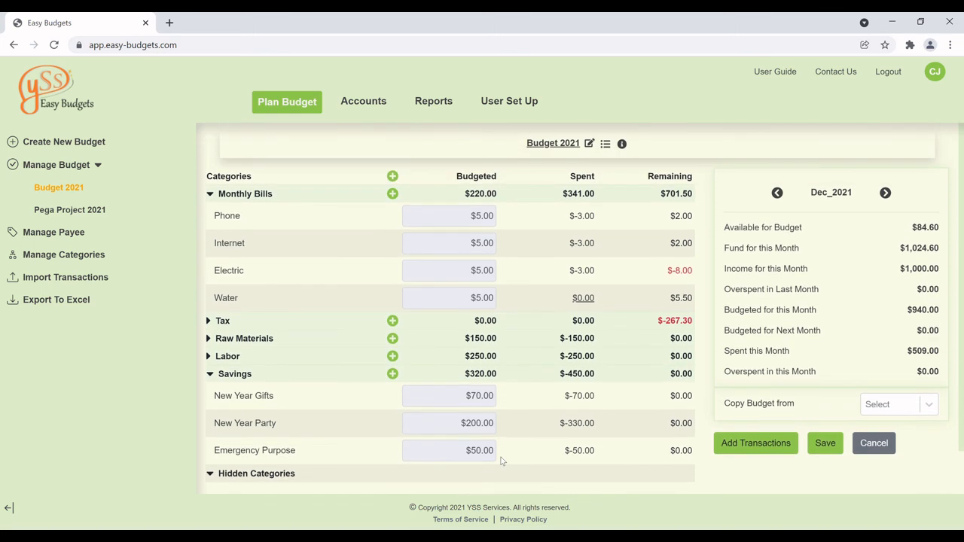
scroll(563, 479, down, 1)
scroll(557, 422, up, 1)
scroll(265, 252, down, 1)
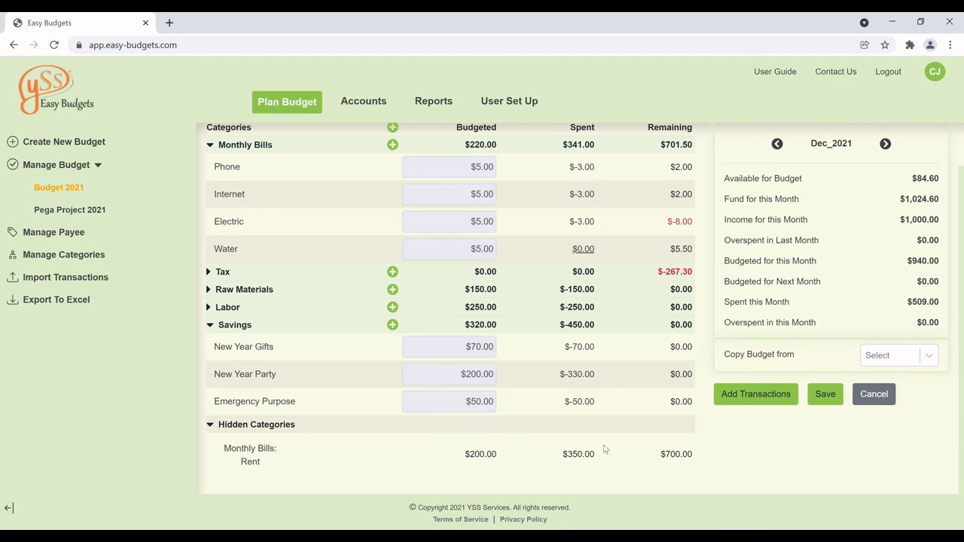
scroll(612, 443, up, 1)
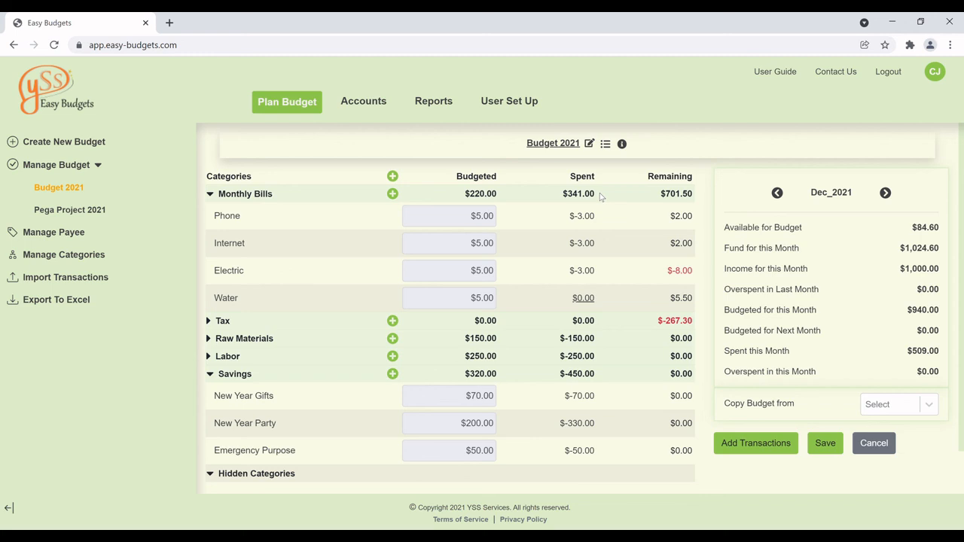
Unhide the Rent subcategory, save the budget and check that Rent is listed under Monthly Bills, leaving Monthly Bills and Savings collapsed.
click(209, 194)
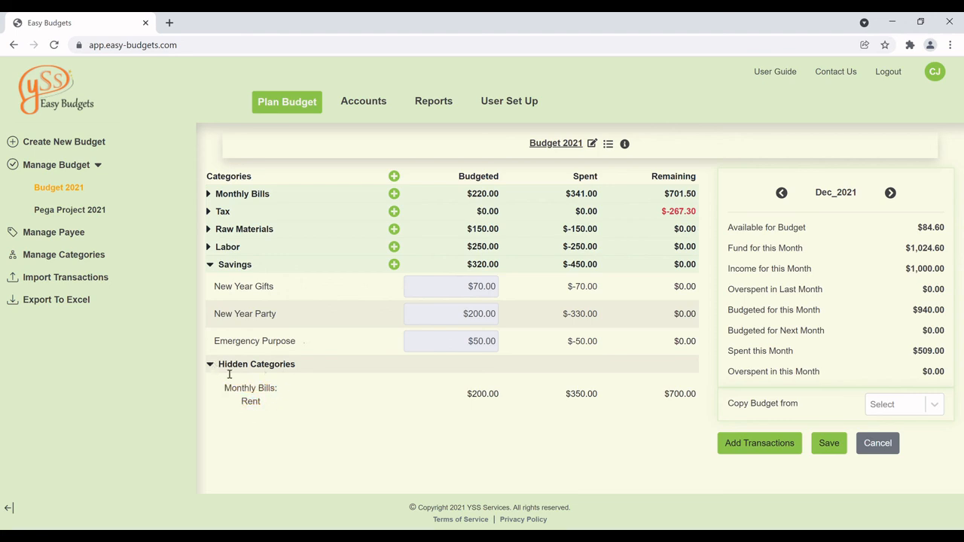
click(272, 393)
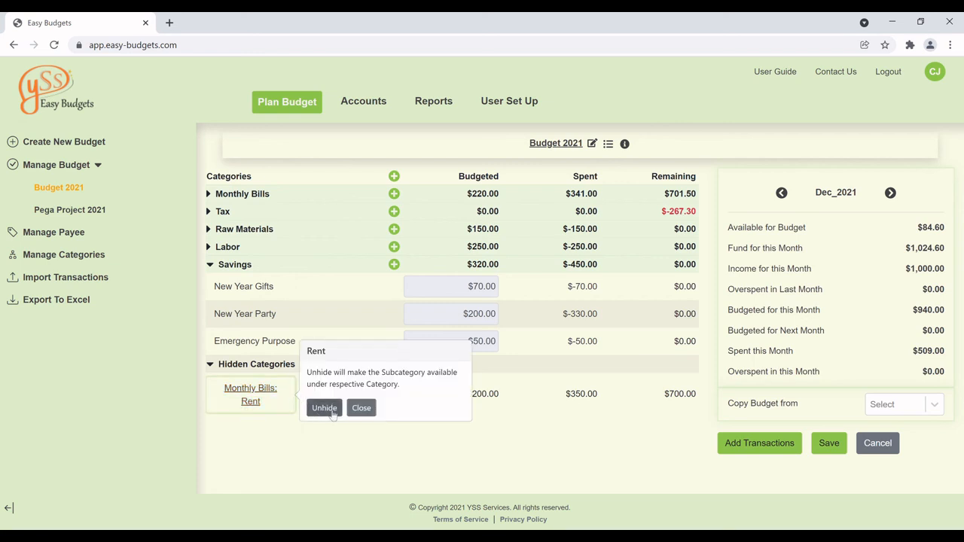
click(326, 405)
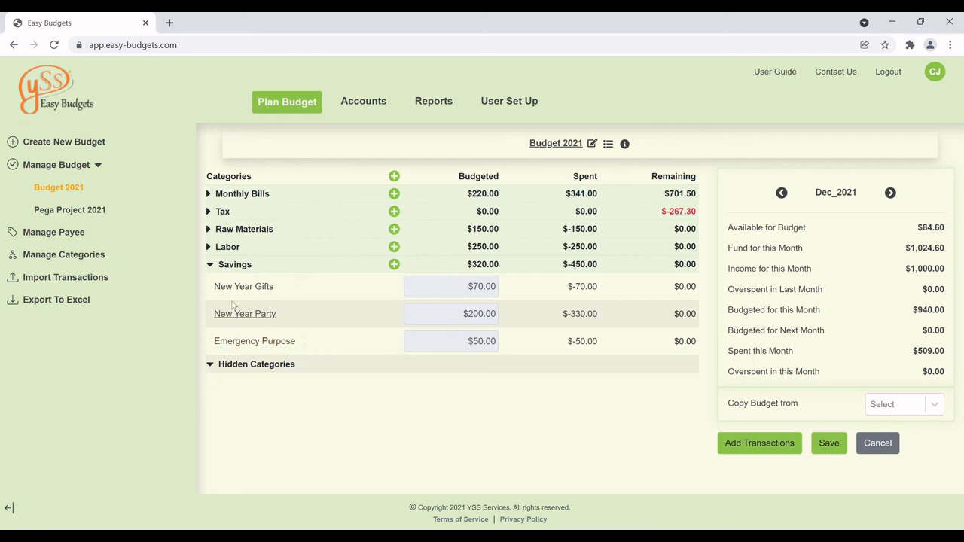
click(229, 265)
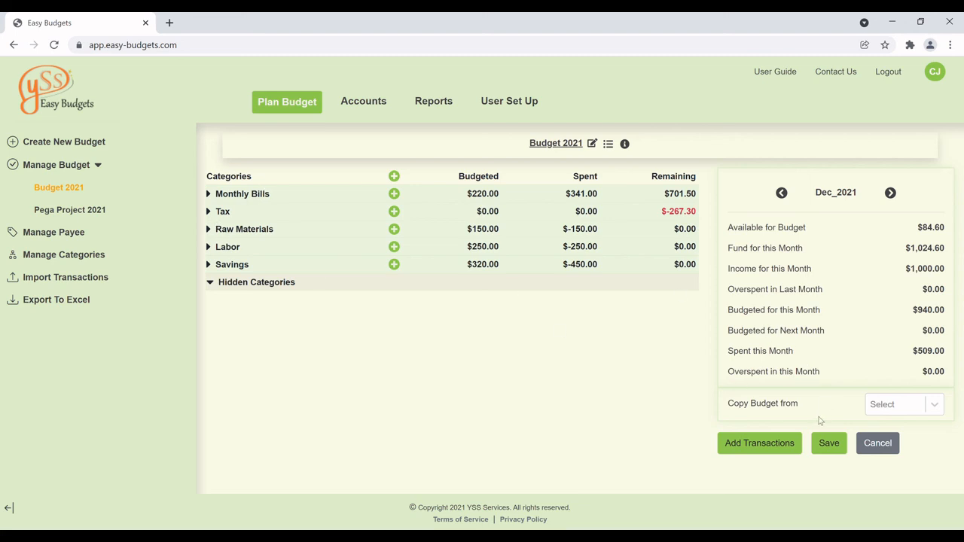
click(828, 444)
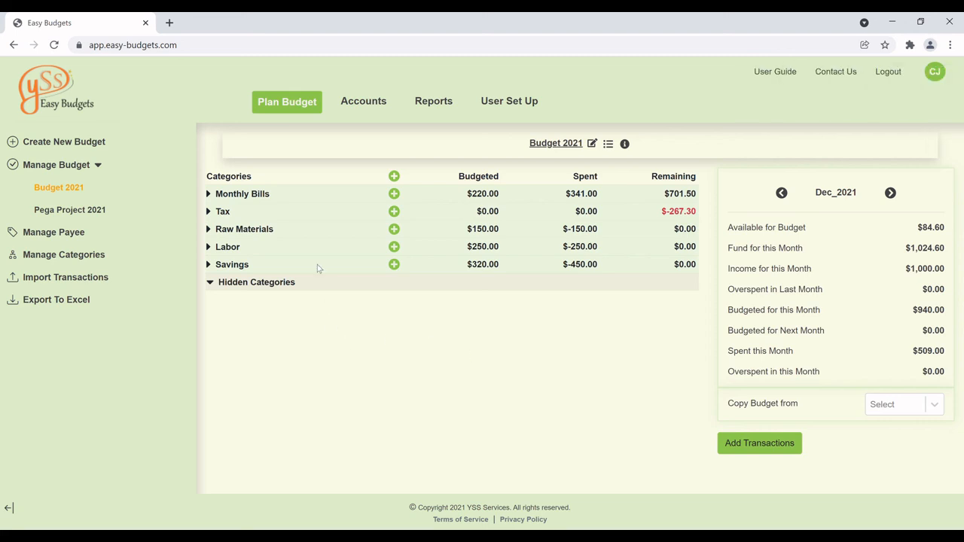
click(210, 195)
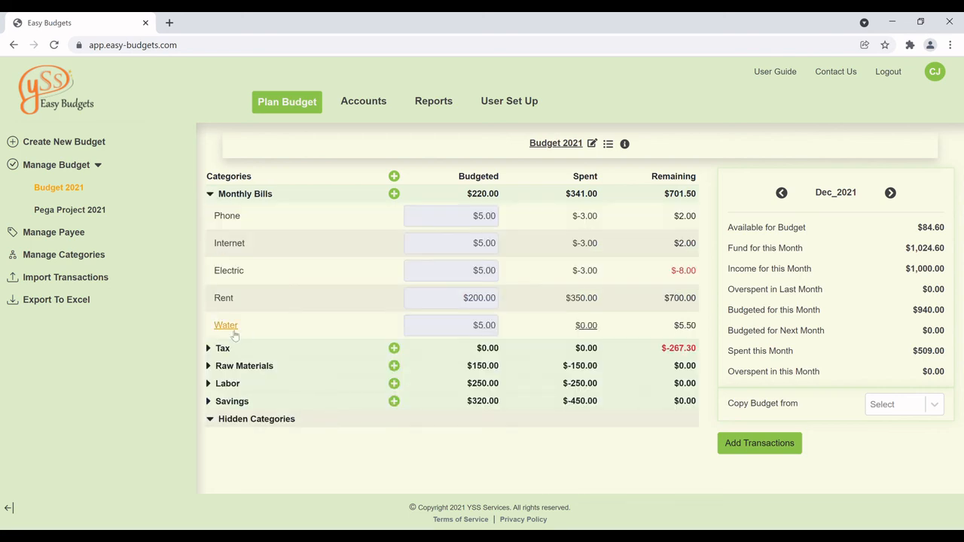
click(210, 195)
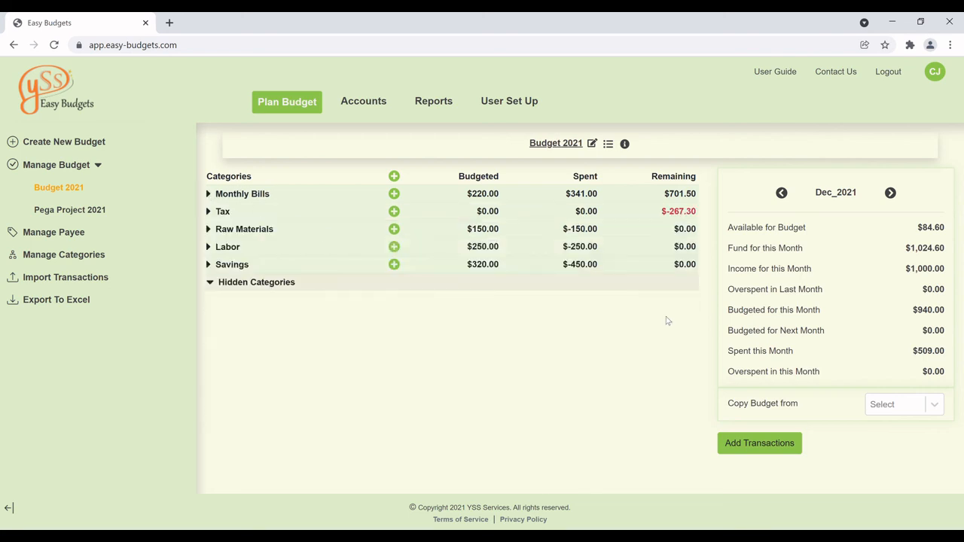